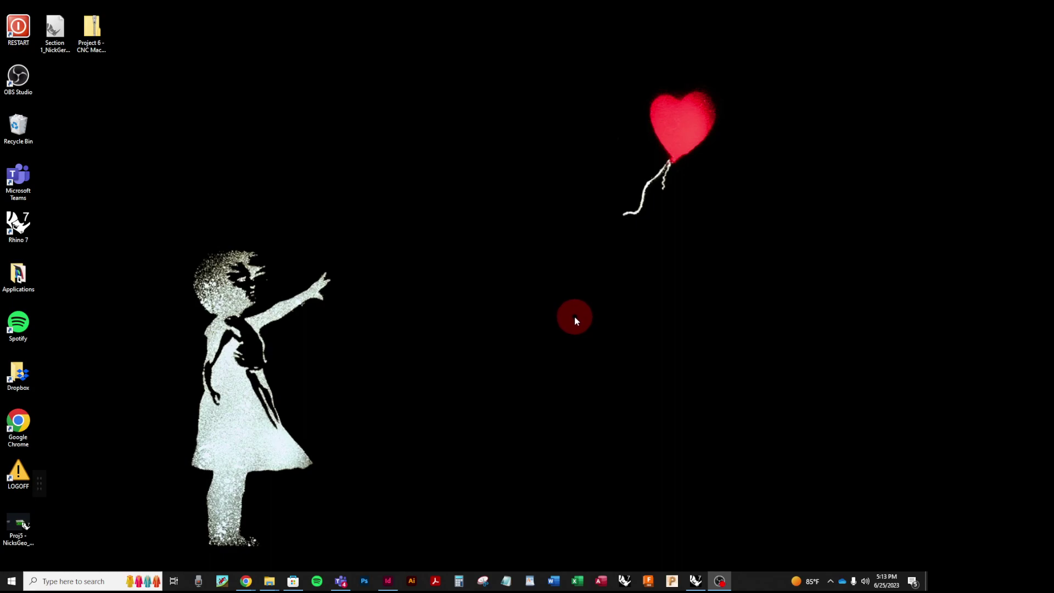
Step: Copy the Project 6 setup and template files folder out of its zip onto the desktop
left_click(53, 34)
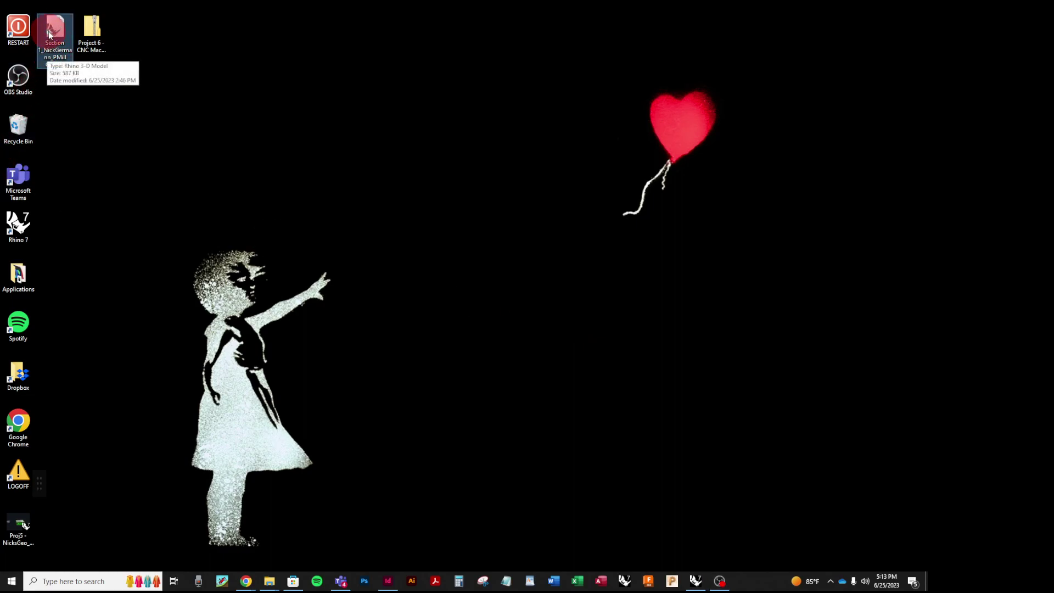
left_click(242, 94)
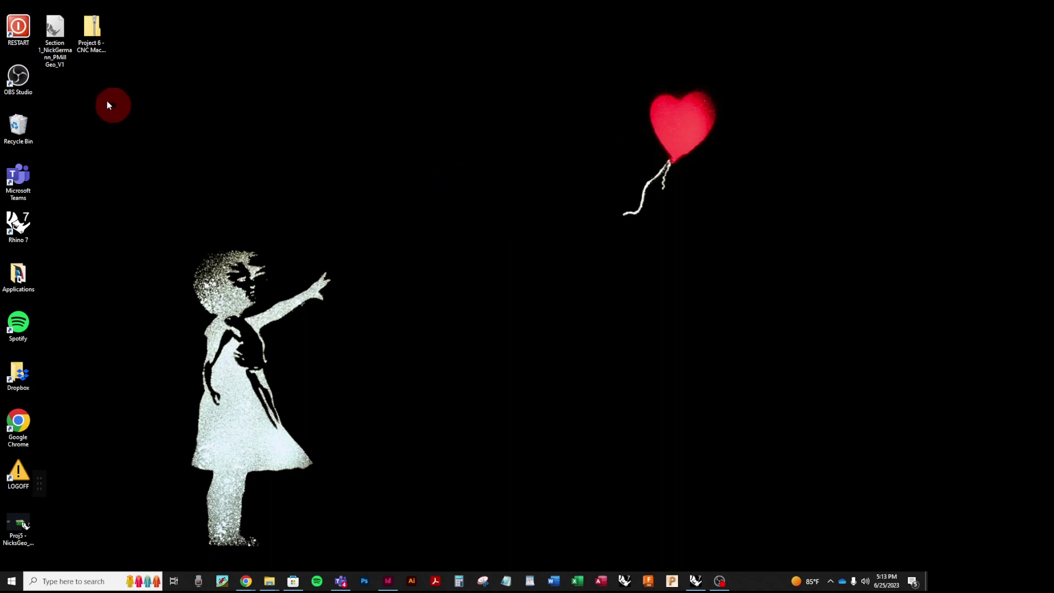
left_click(92, 31)
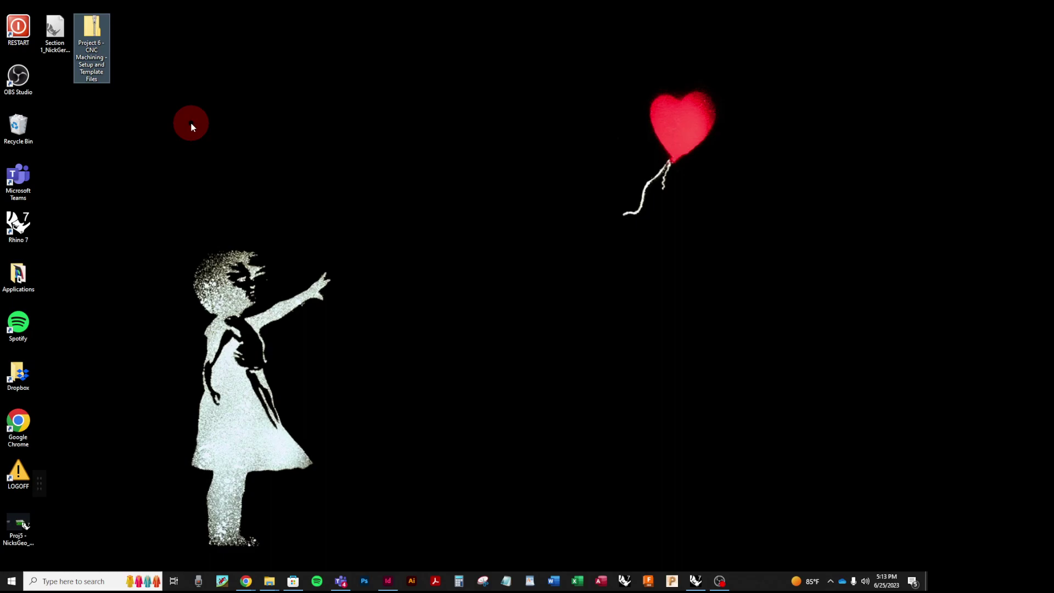
double_click(92, 30)
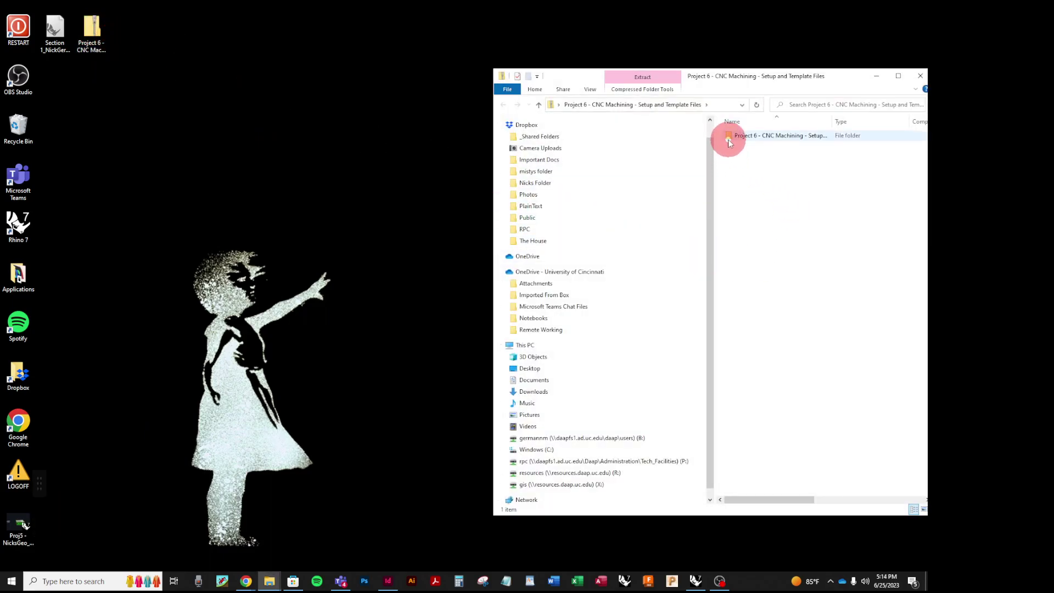
left_click(760, 137)
left_click_drag(762, 139, 198, 115)
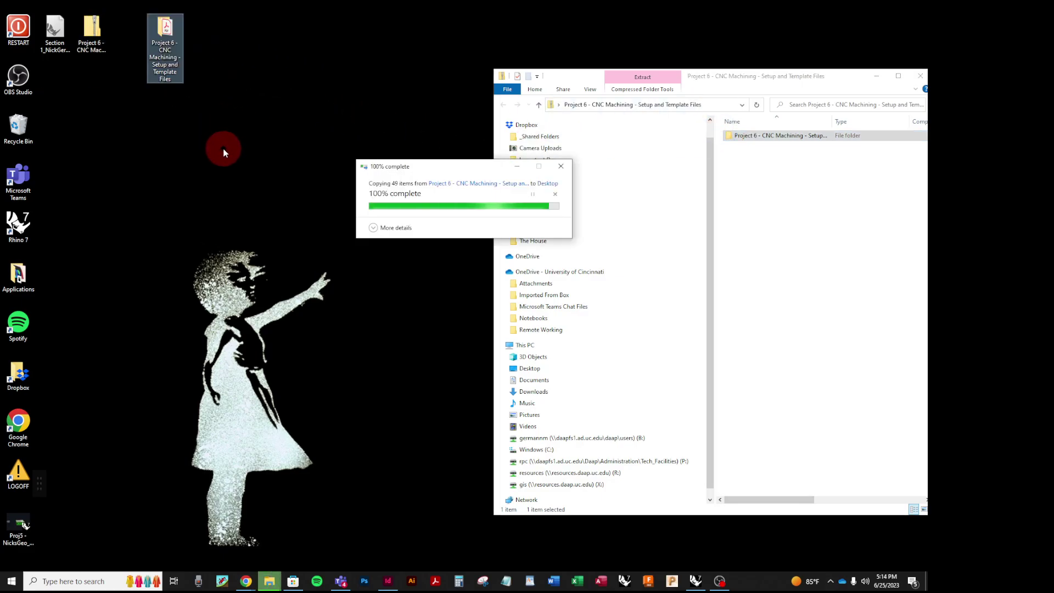
Step: Close the zip archive and open the extracted Project 6 desktop folder
left_click(223, 148)
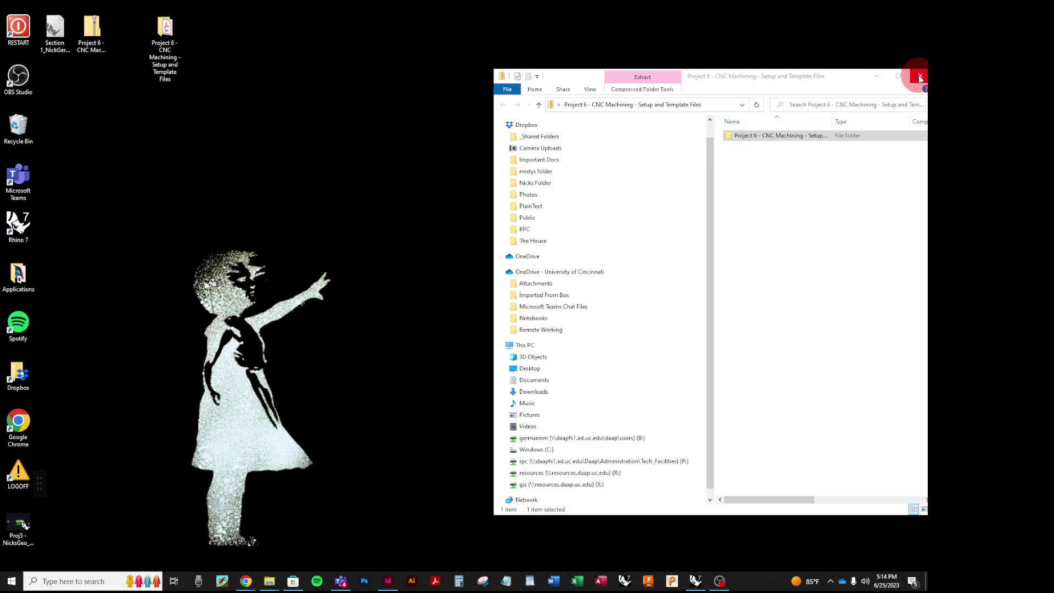
left_click(917, 76)
double_click(168, 38)
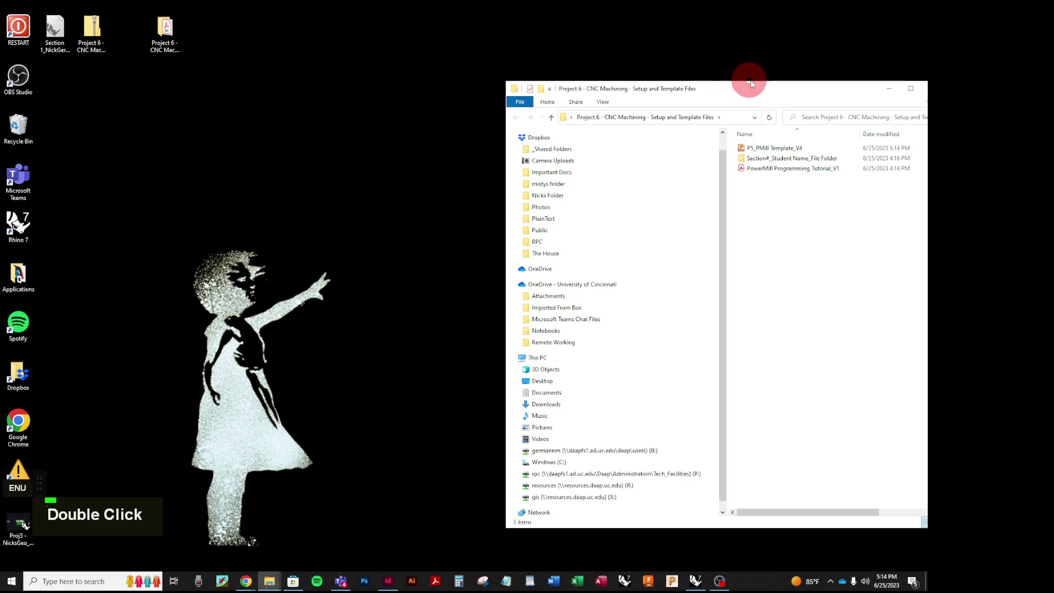
Step: Move the Project 6 folder window to the top middle of the screen
left_click_drag(756, 90, 370, 28)
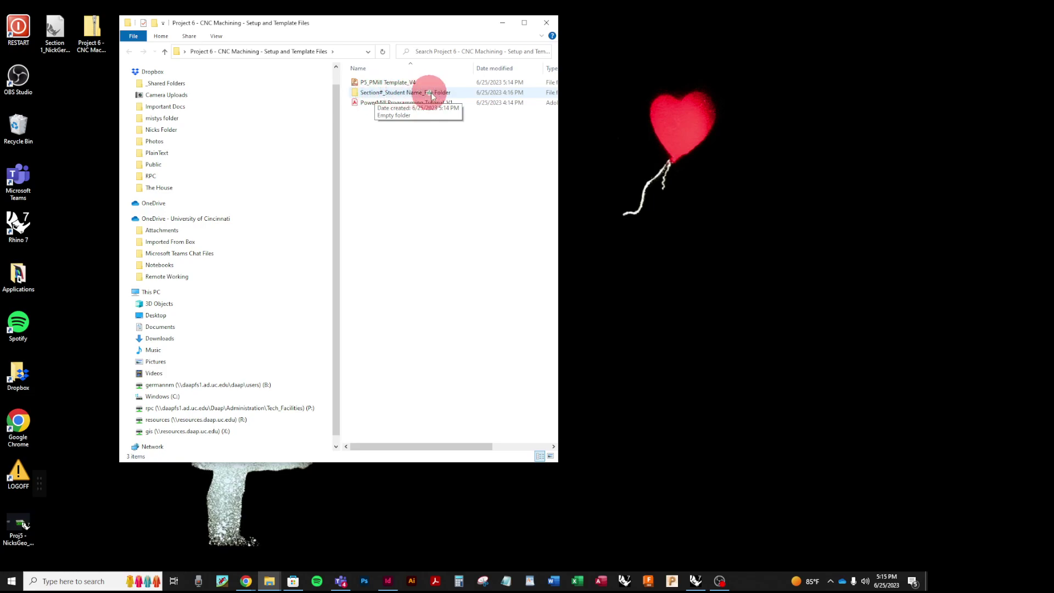
Step: Move the Section 1 geometry file into the Section# student folder, then minimize Explorer
double_click(357, 93)
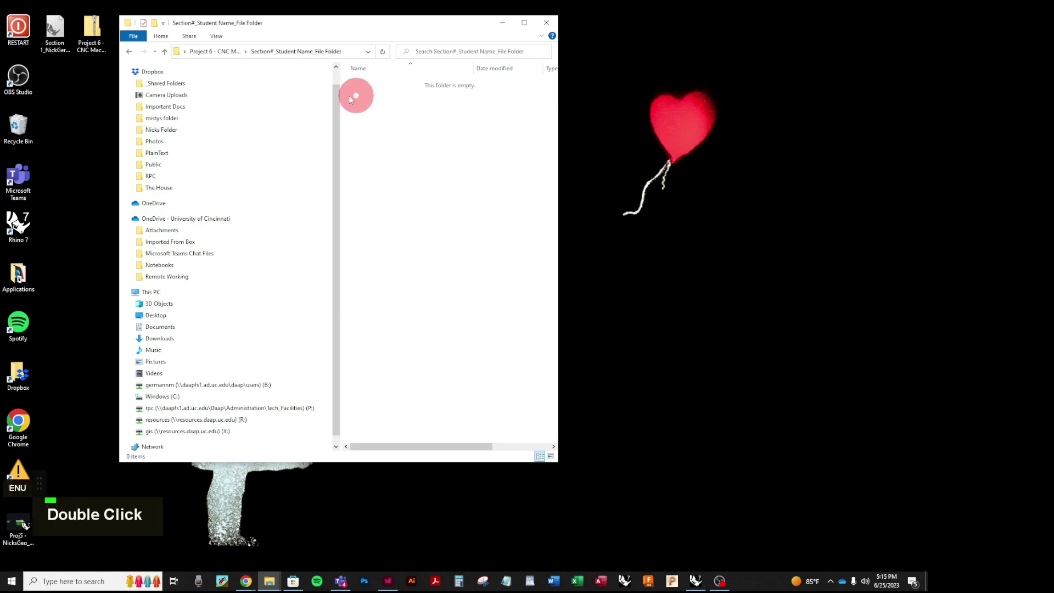
left_click(61, 41)
left_click_drag(60, 41, 408, 146)
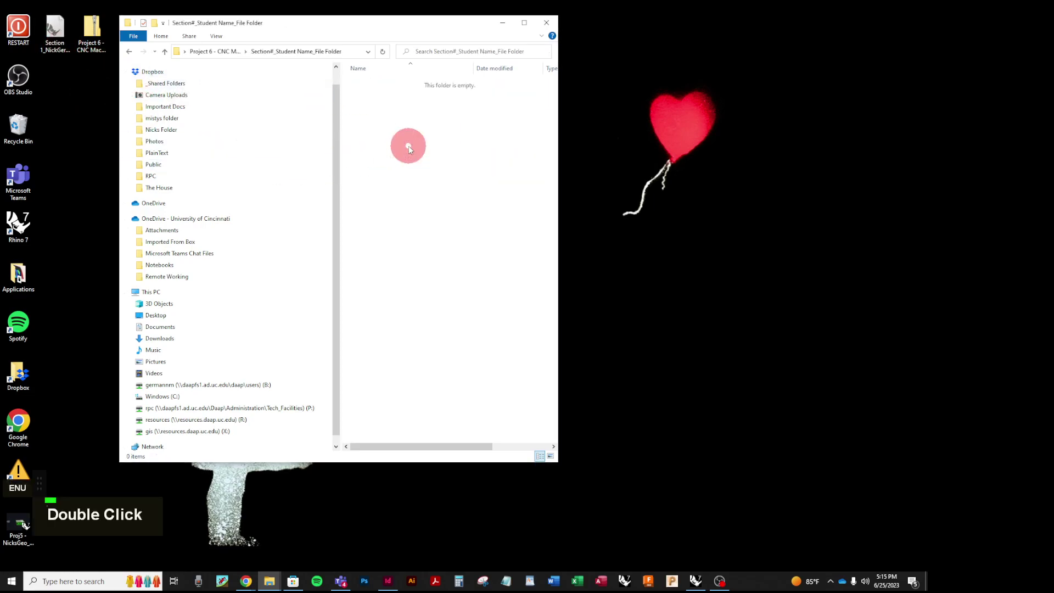
left_click(416, 158)
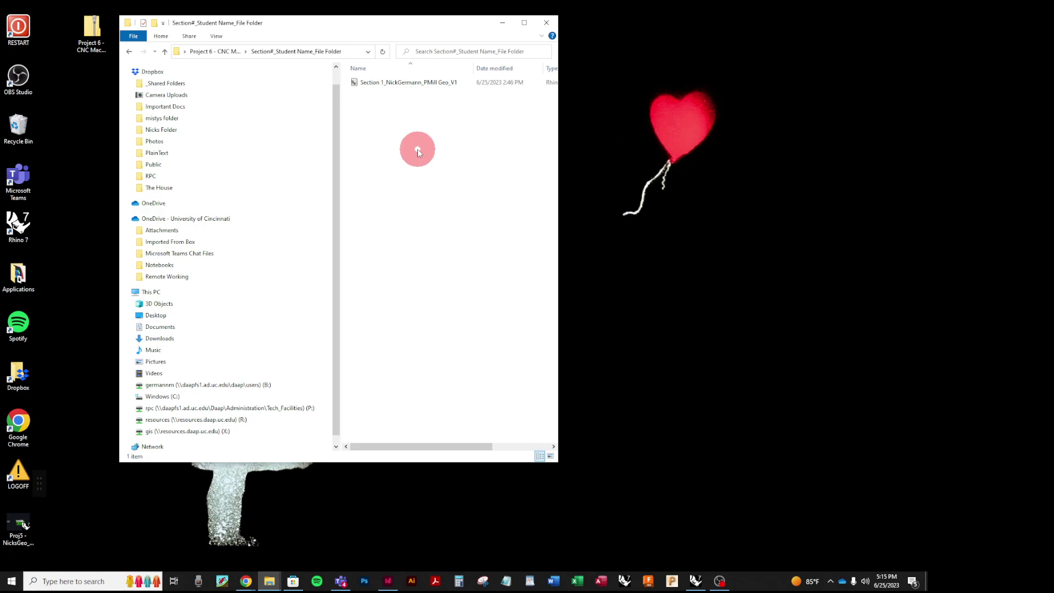
left_click(131, 53)
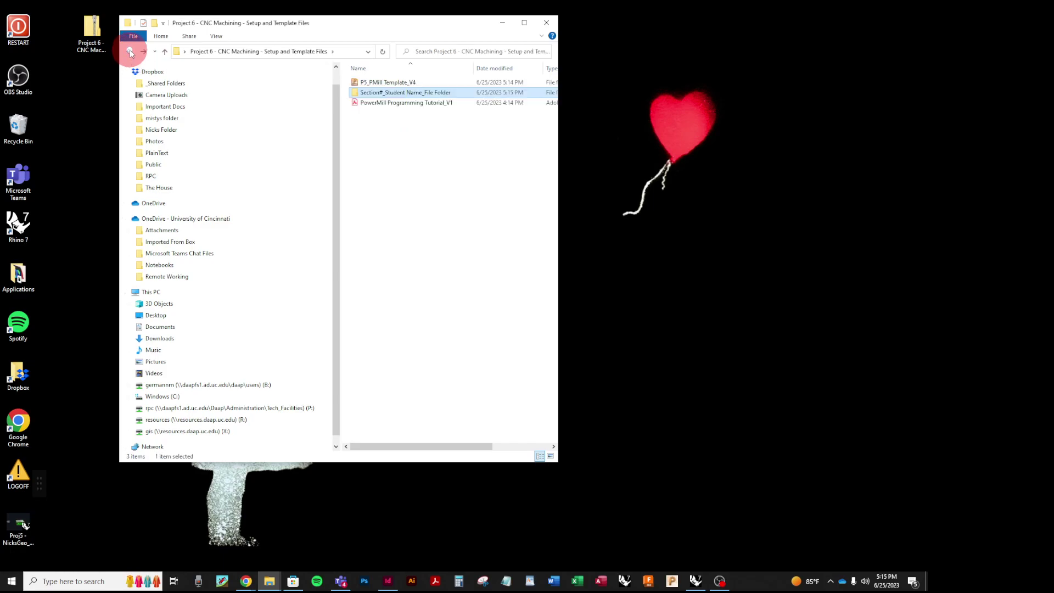
left_click(502, 23)
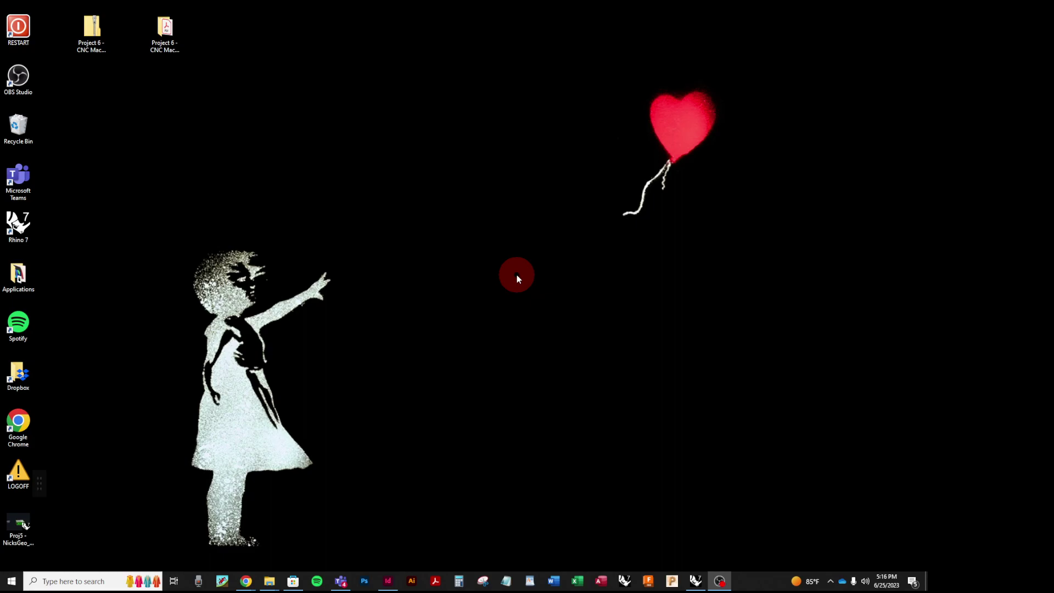
Step: Search Windows for 'powermill' to list Autodesk PowerMill Ultimate 2021 as best match
left_click(100, 32)
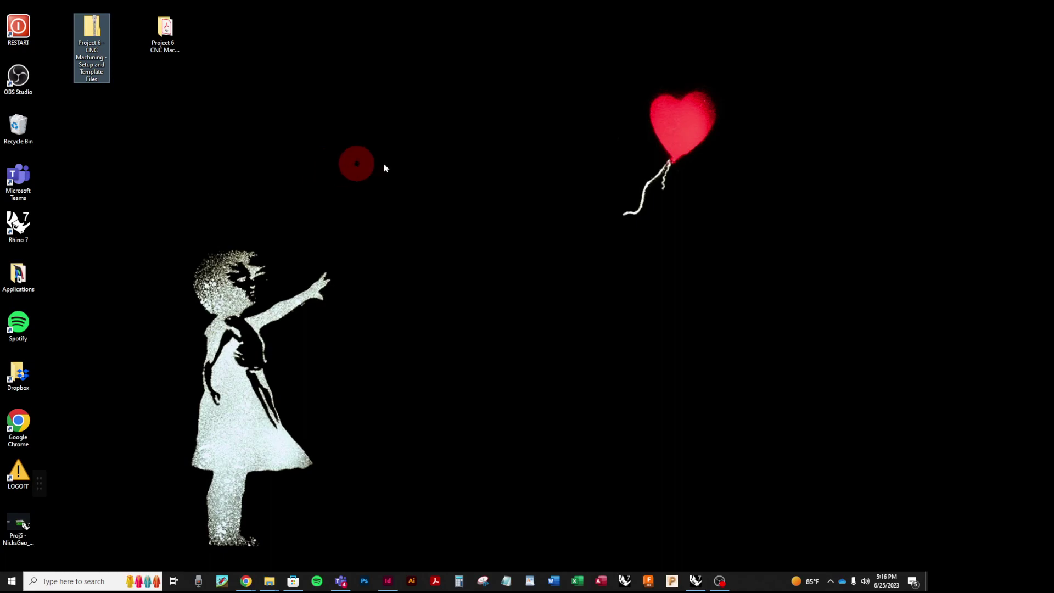
left_click(436, 182)
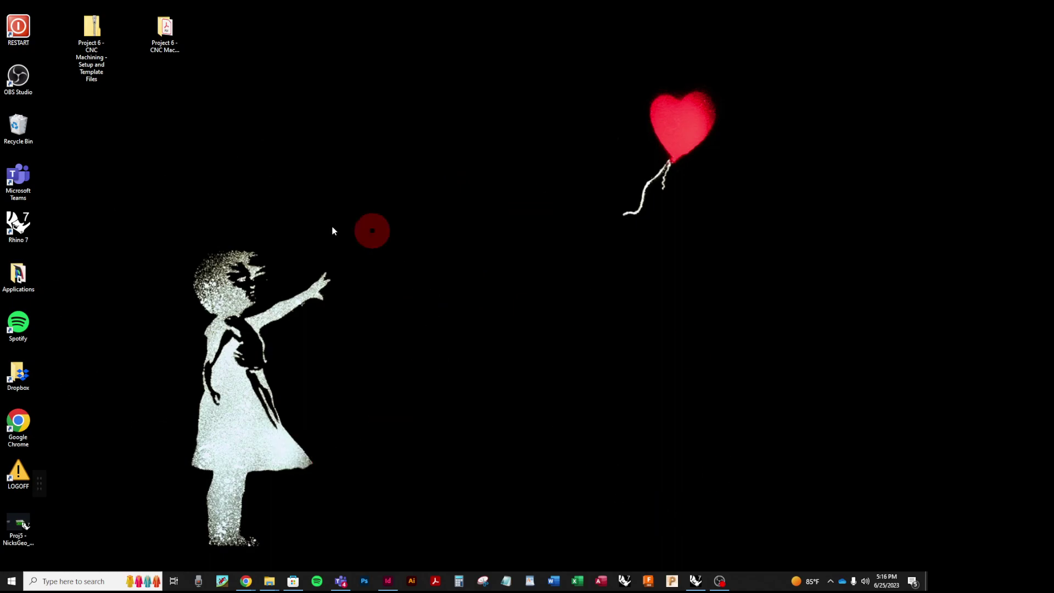
left_click(76, 582)
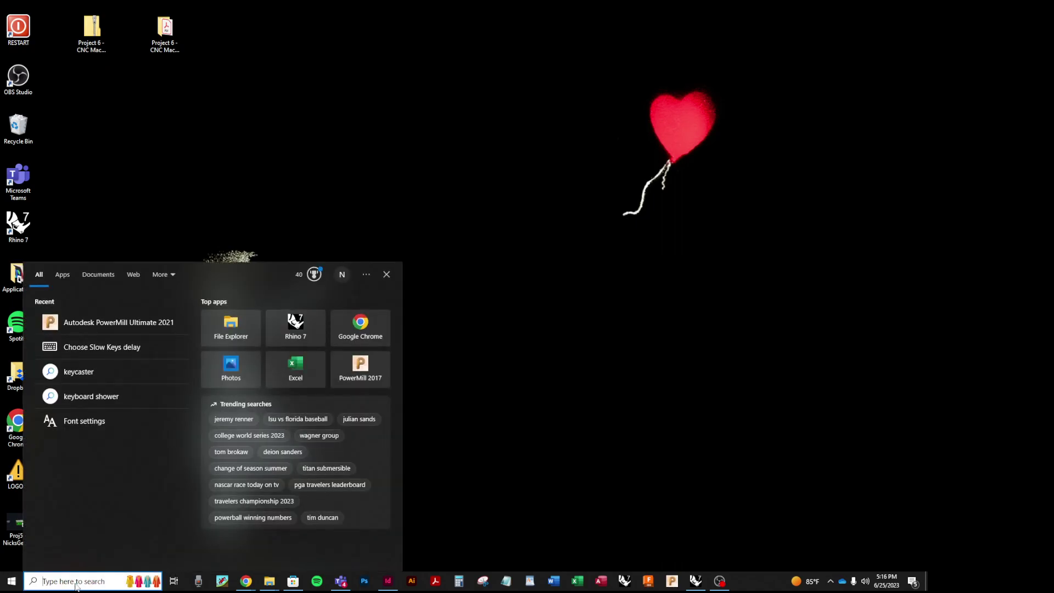
type("powermil;")
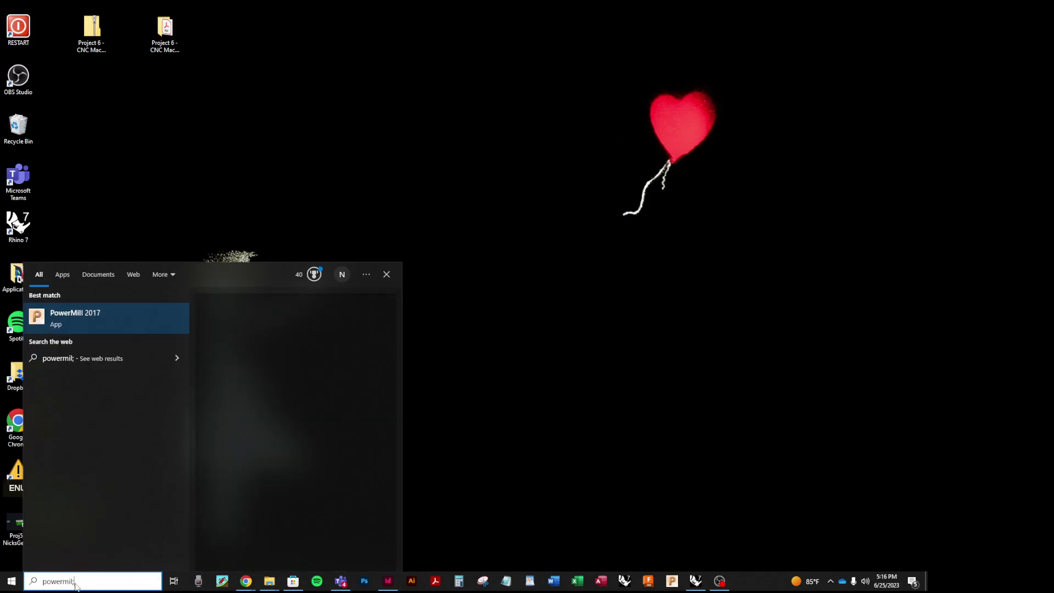
key("BackSpace")
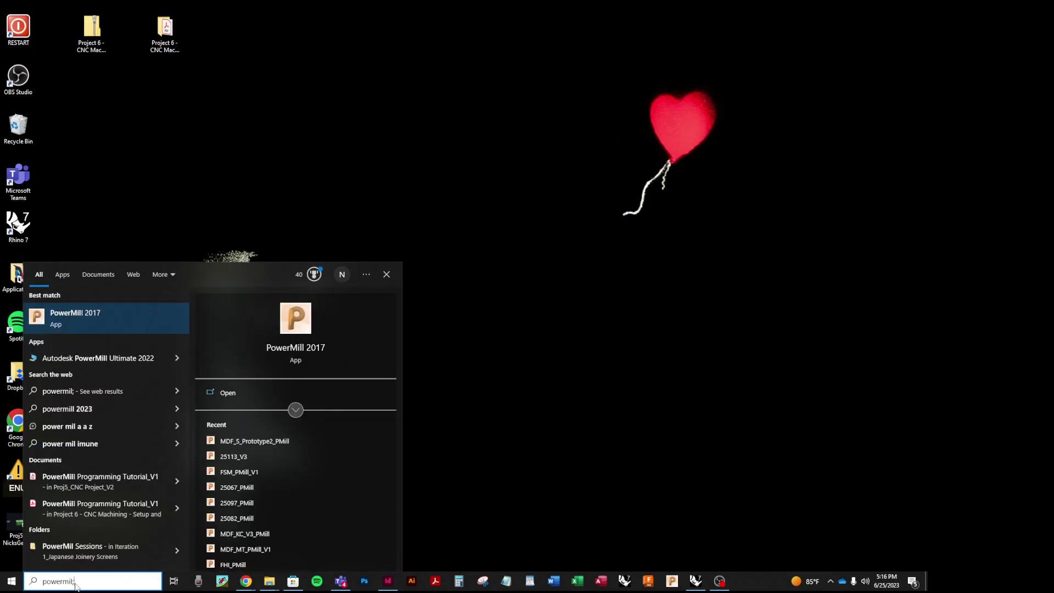
type("l")
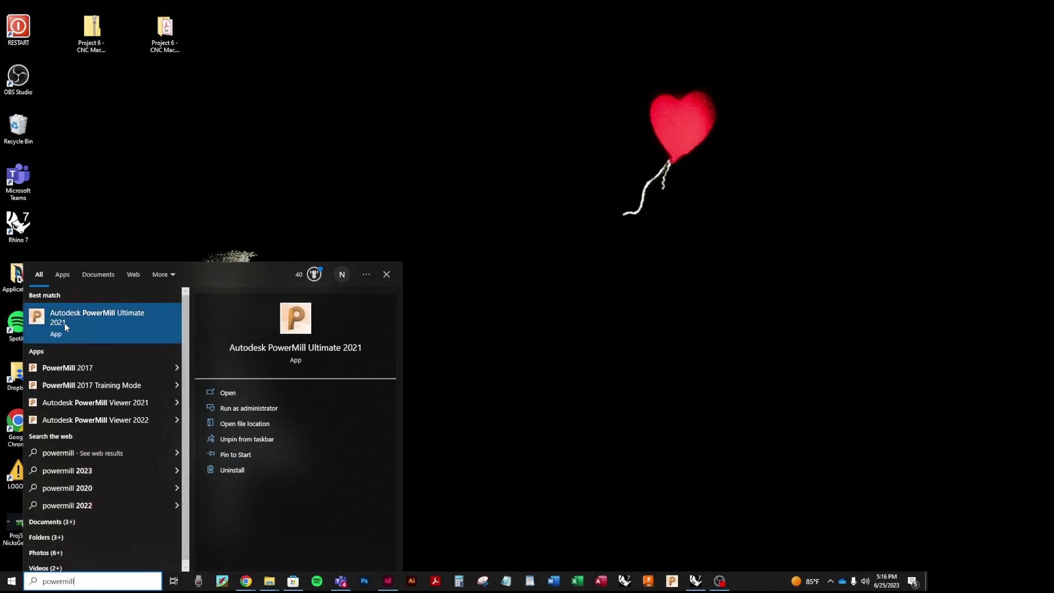
Step: Launch Autodesk PowerMill Ultimate 2021 with an empty project
left_click(81, 314)
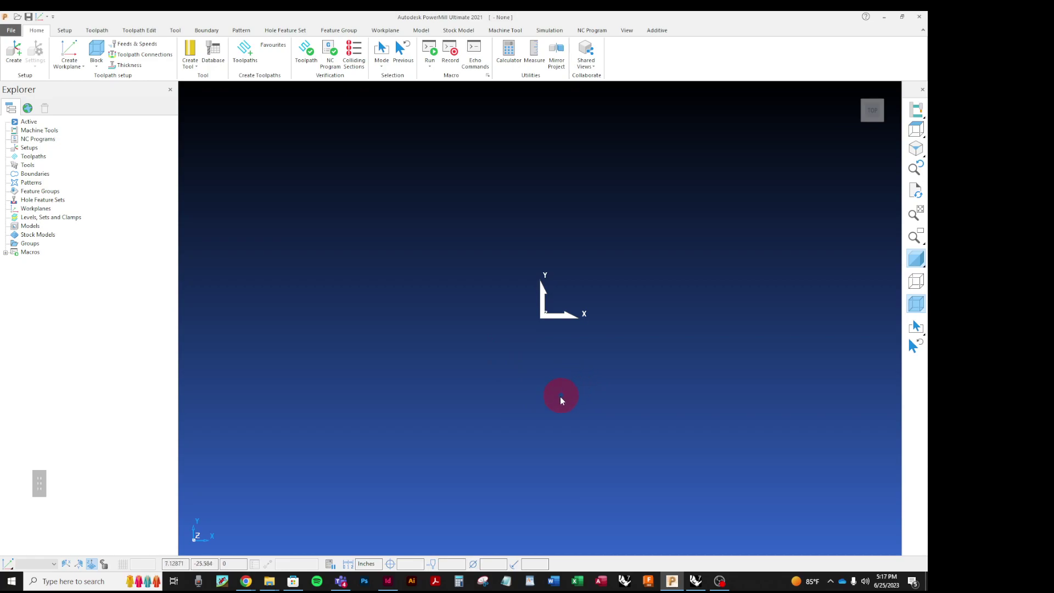
middle_click_drag(561, 401, 625, 377)
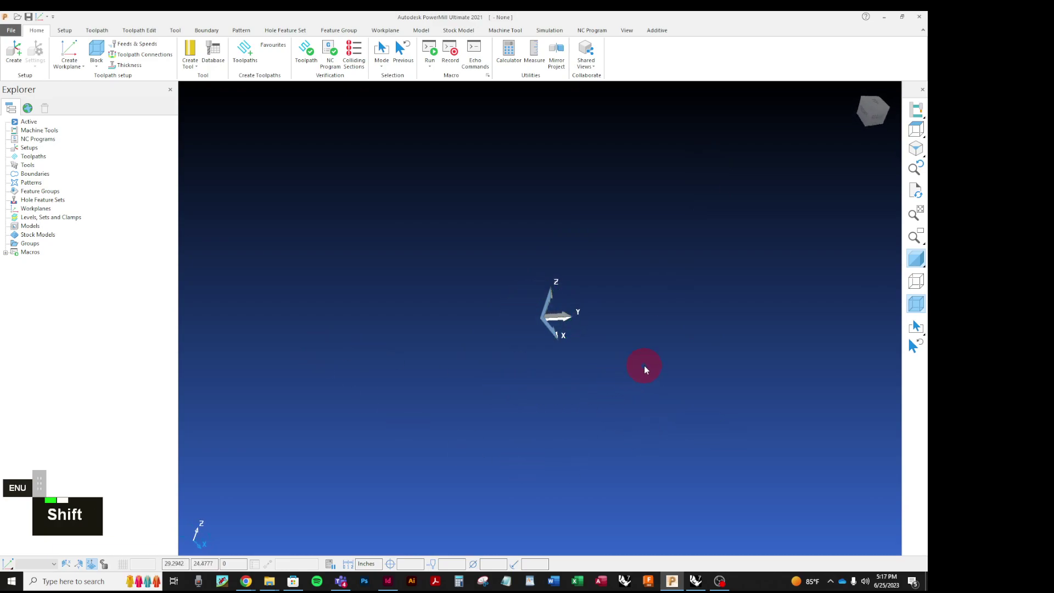
middle_click_drag(691, 372, 664, 393, "shift")
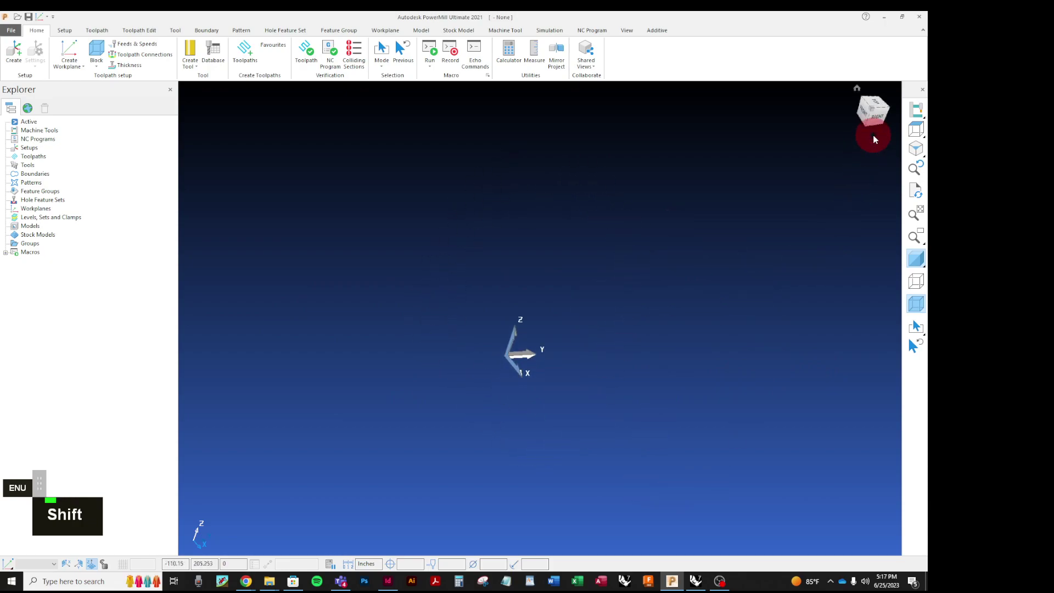
Step: Display the stock block as shaded from the right view toolbar
left_click(917, 136)
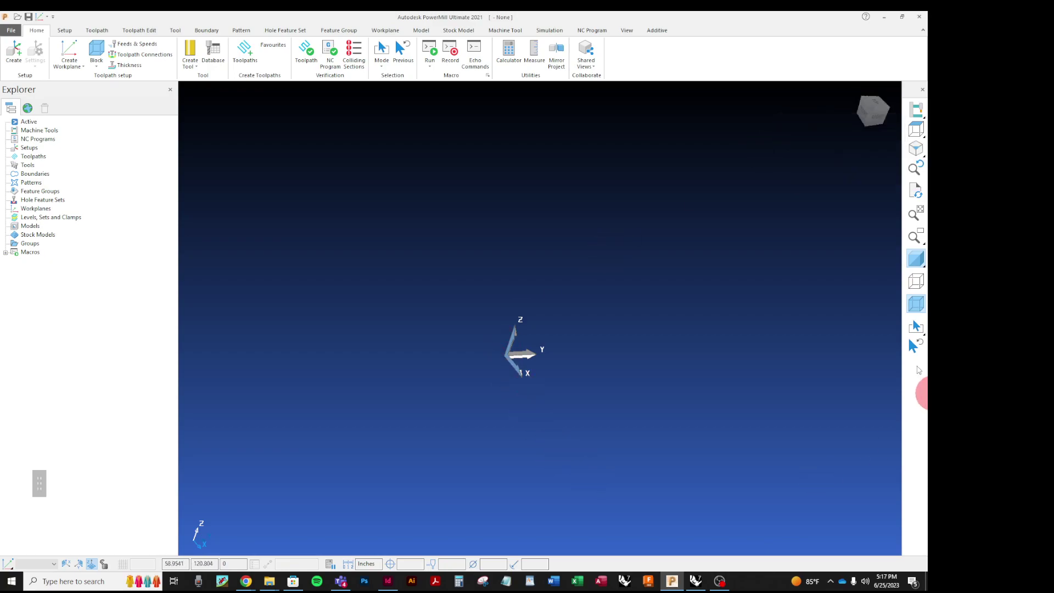
mouse_move(915, 261)
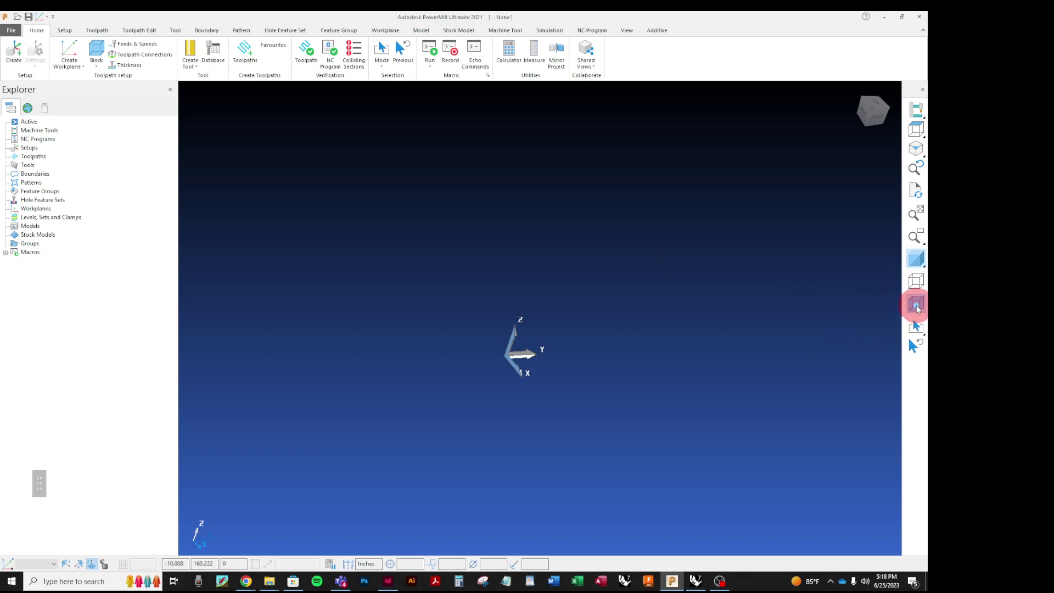
left_click(916, 305)
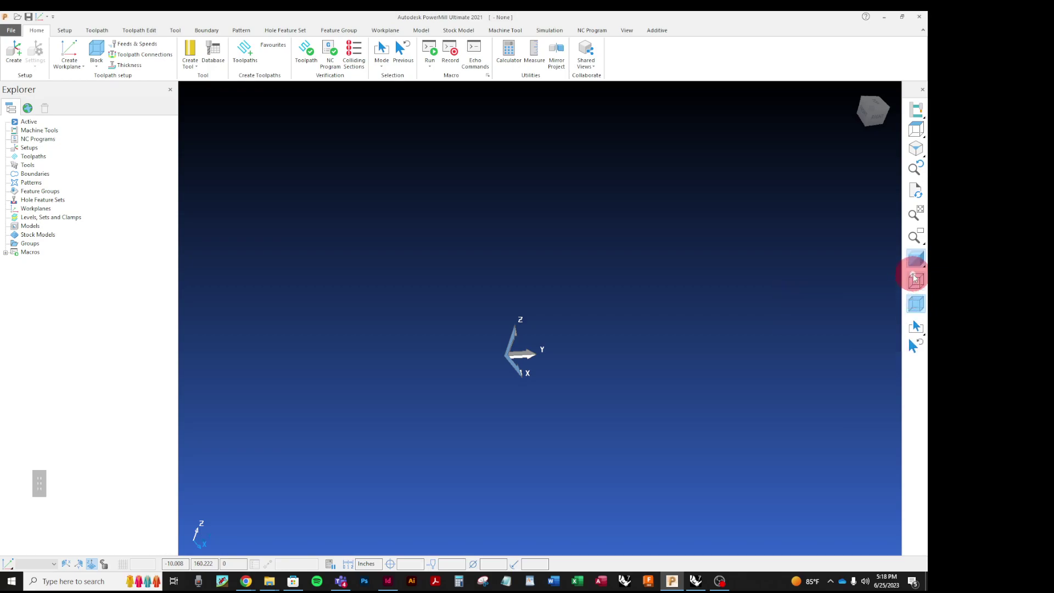
left_click(915, 272)
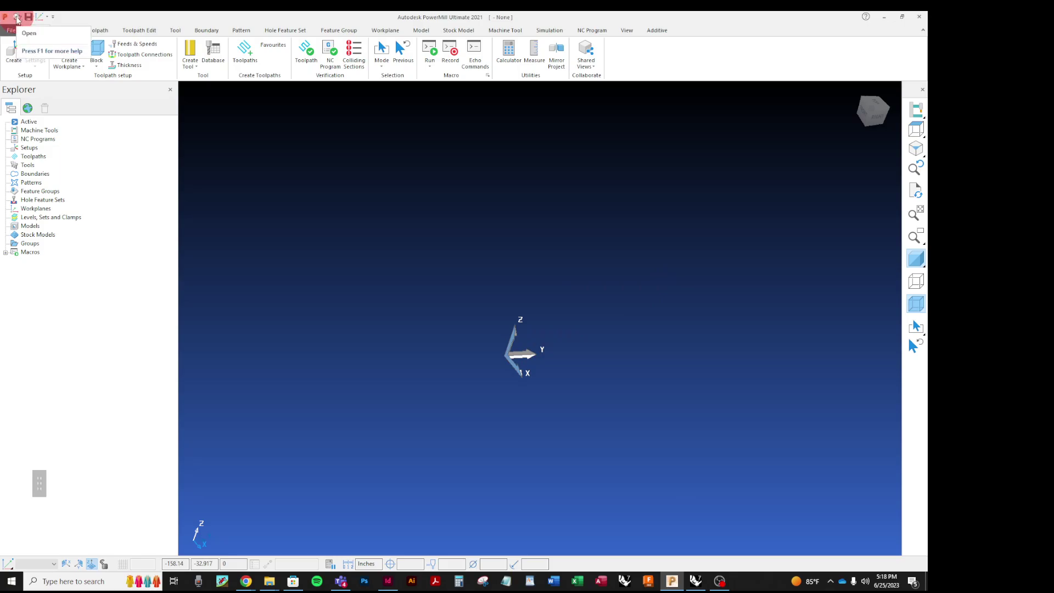
Step: Open the P5_PMill Template_V4 project from the Desktop
left_click(17, 20)
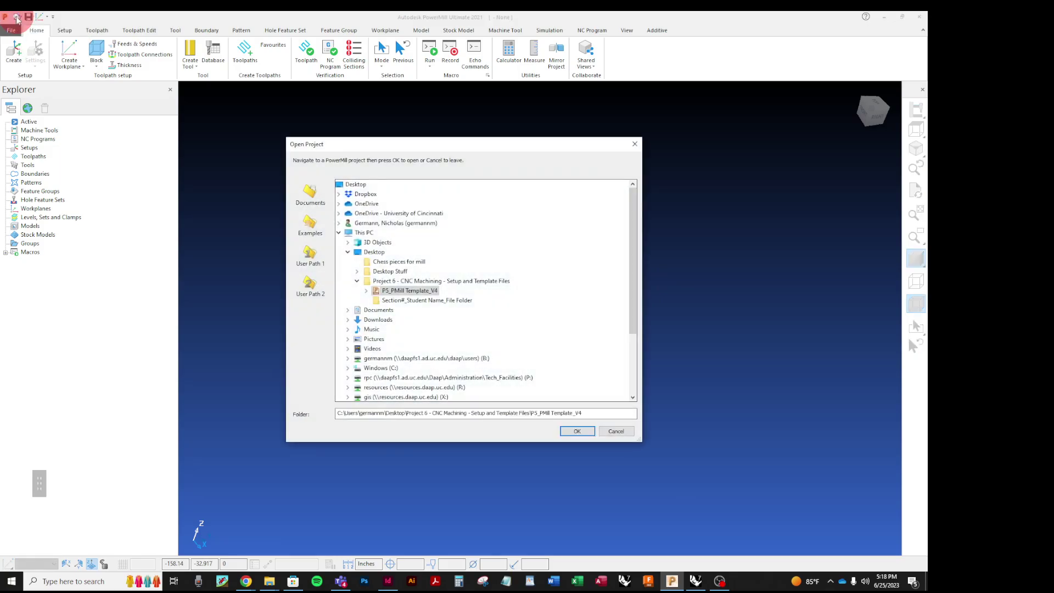
left_click(367, 254)
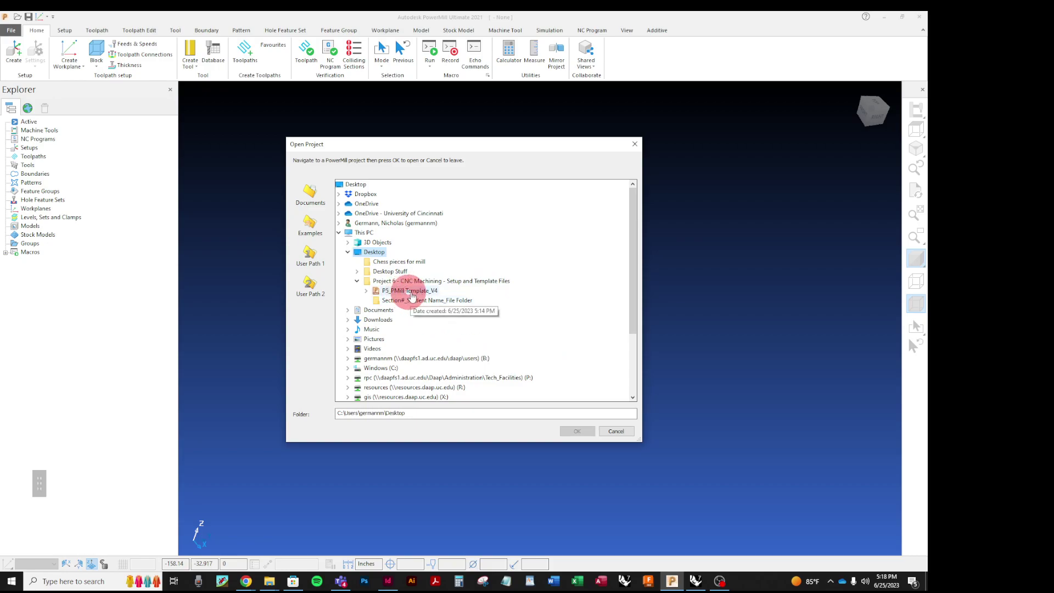
double_click(411, 291)
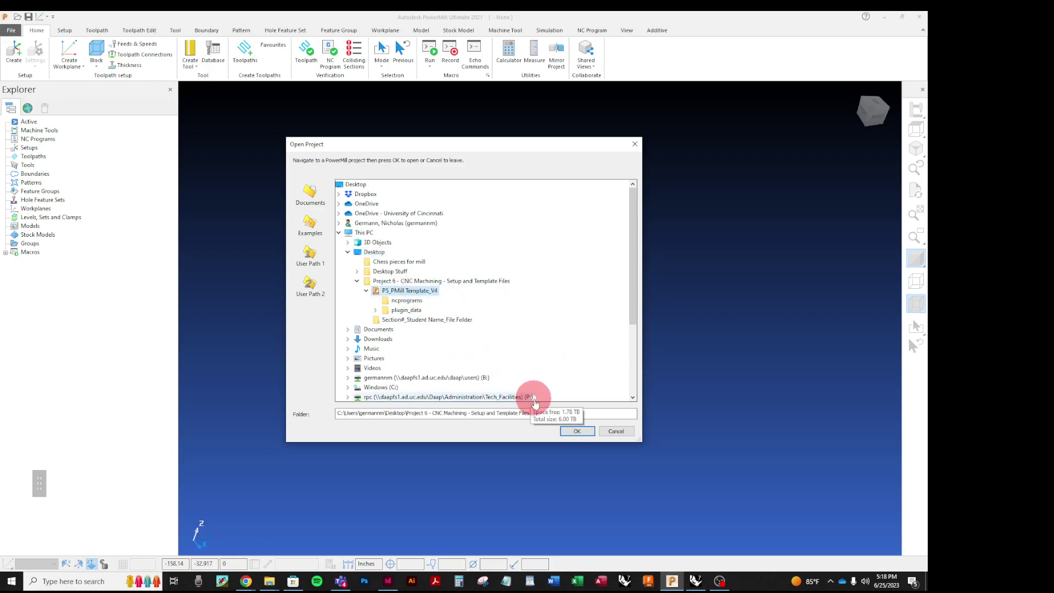
left_click(574, 431)
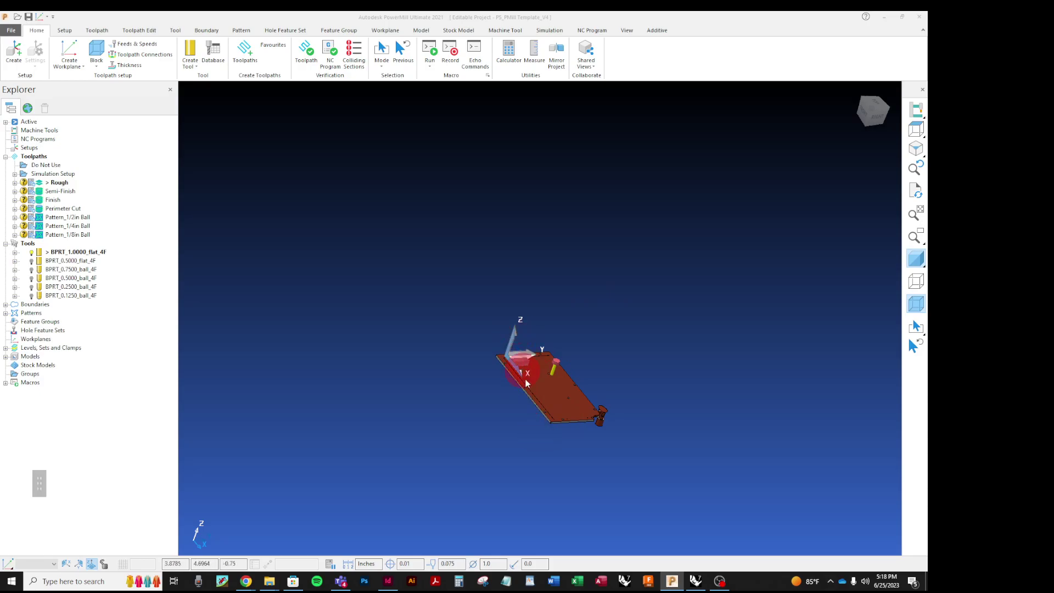
Step: View the pallet plate isometrically and expand the Simulation Setup toolpath folder
scroll(532, 396, "up", 5)
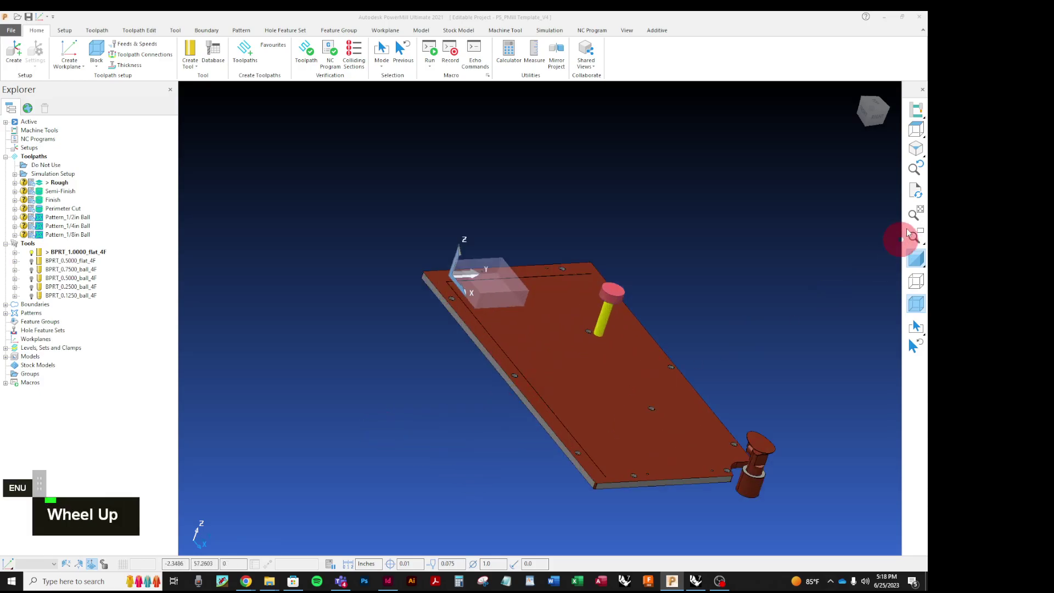
left_click(915, 154)
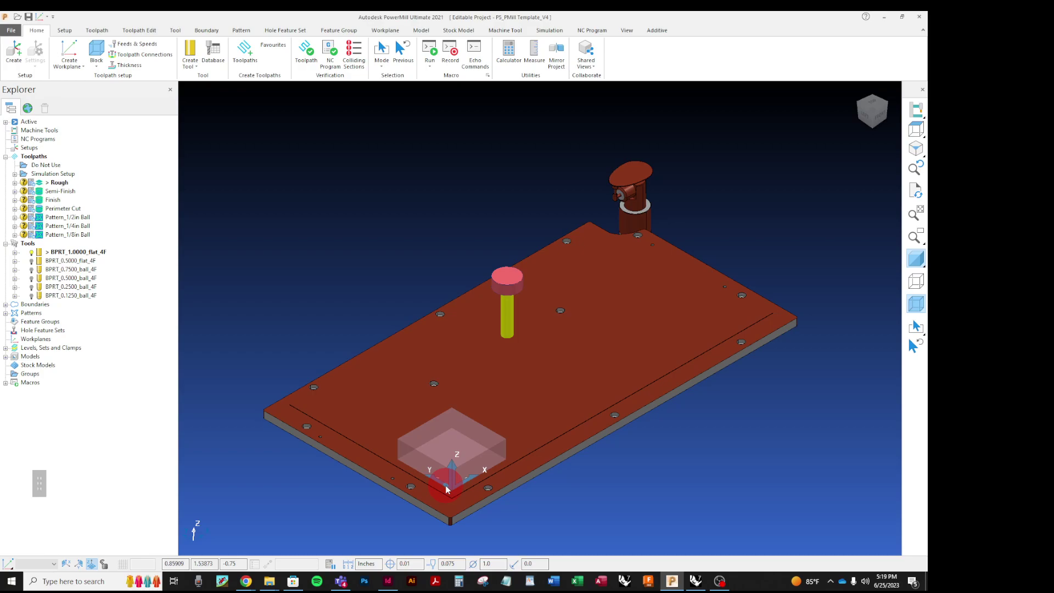
middle_click_drag(711, 437, 594, 449)
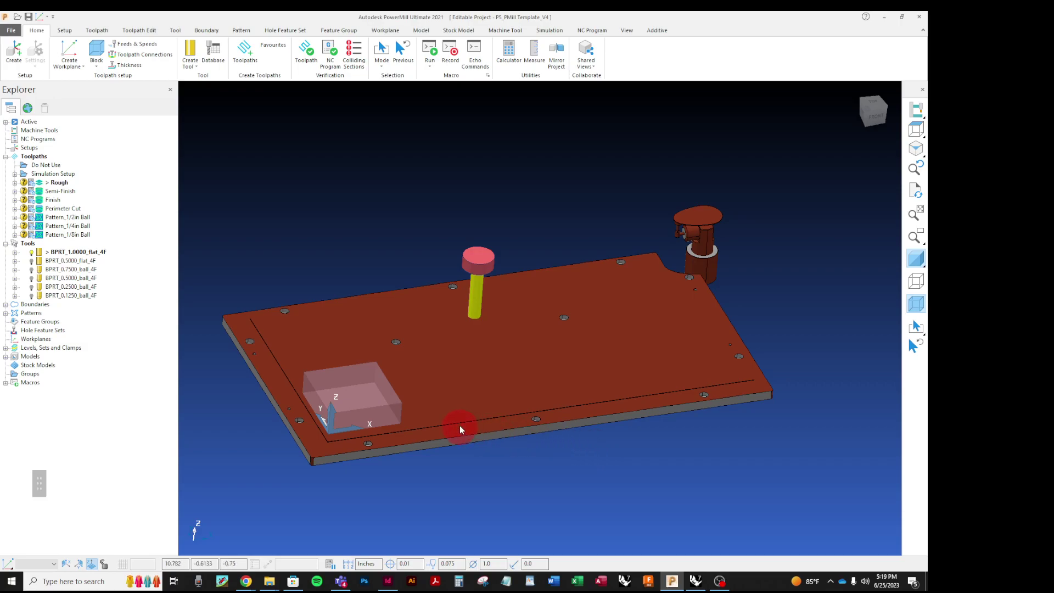
scroll(291, 426, "up", 3)
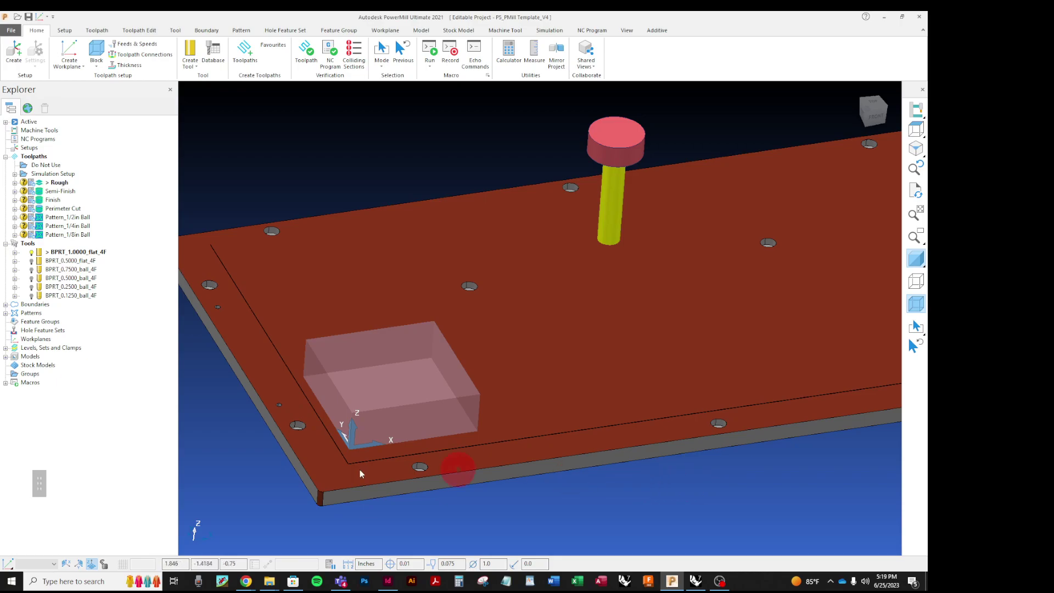
scroll(481, 419, "down", 3)
scroll(367, 492, "up", 2)
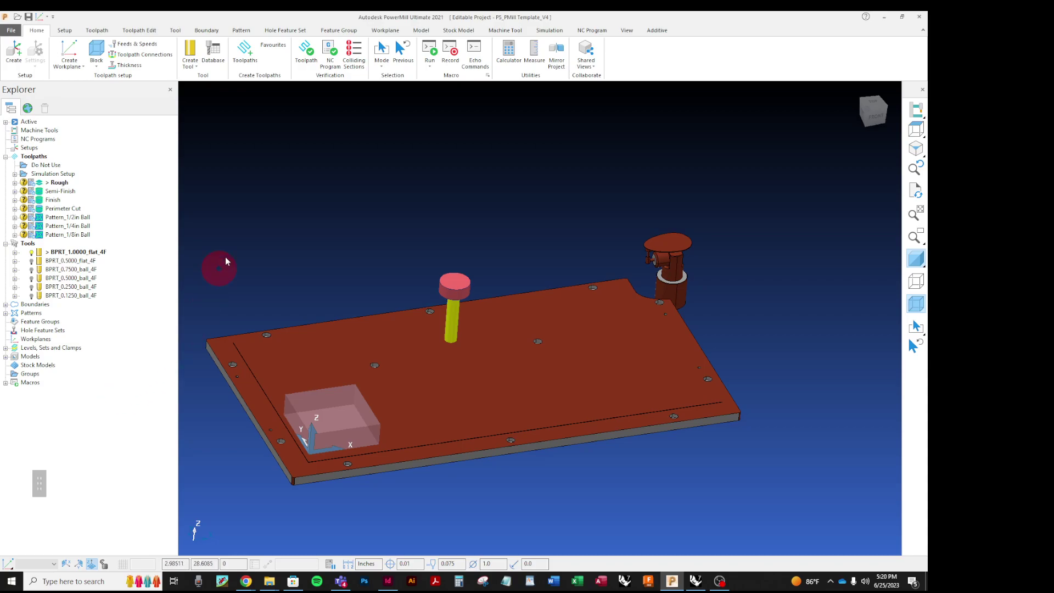
left_click(16, 174)
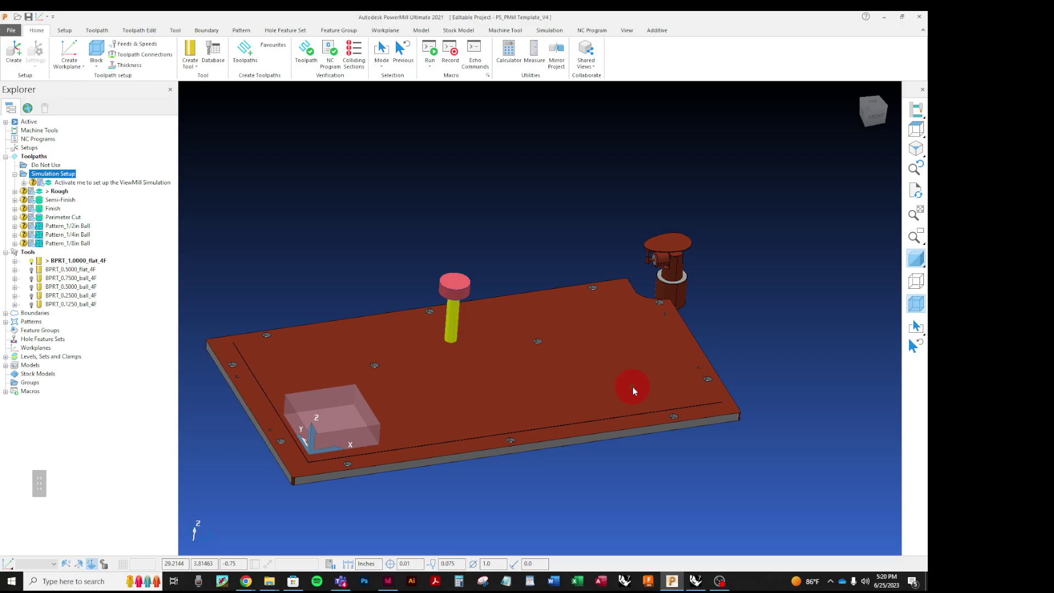
Step: Apply the DAAP PowerMill session settings from the DAAP CAM User Menu
right_click(93, 397)
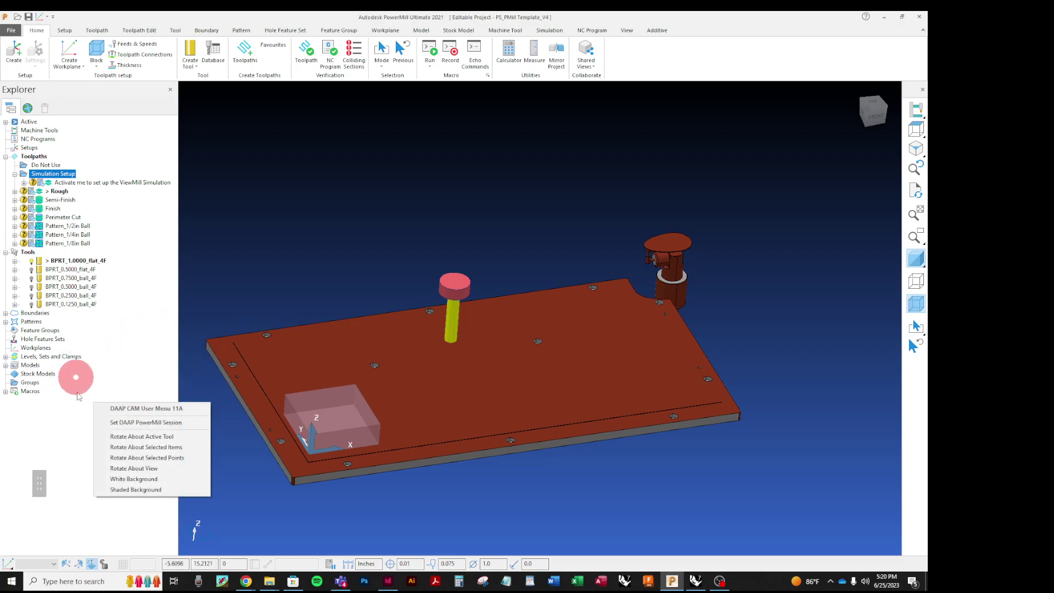
left_click(117, 422)
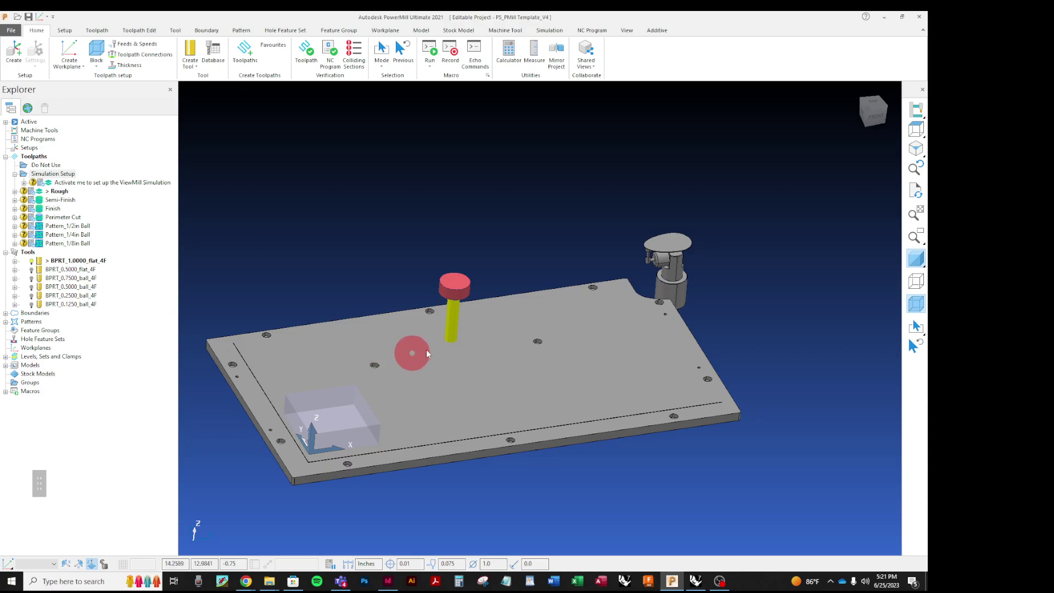
right_click(78, 428)
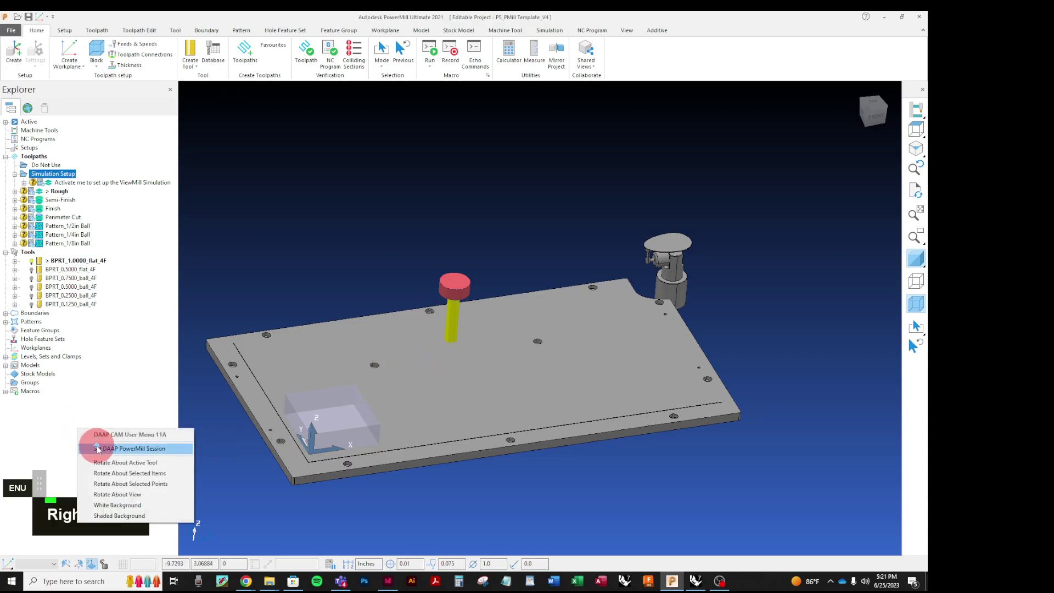
Step: Close the DAAP menu, expand Models, and show the models' wireframe edges
left_click(314, 223)
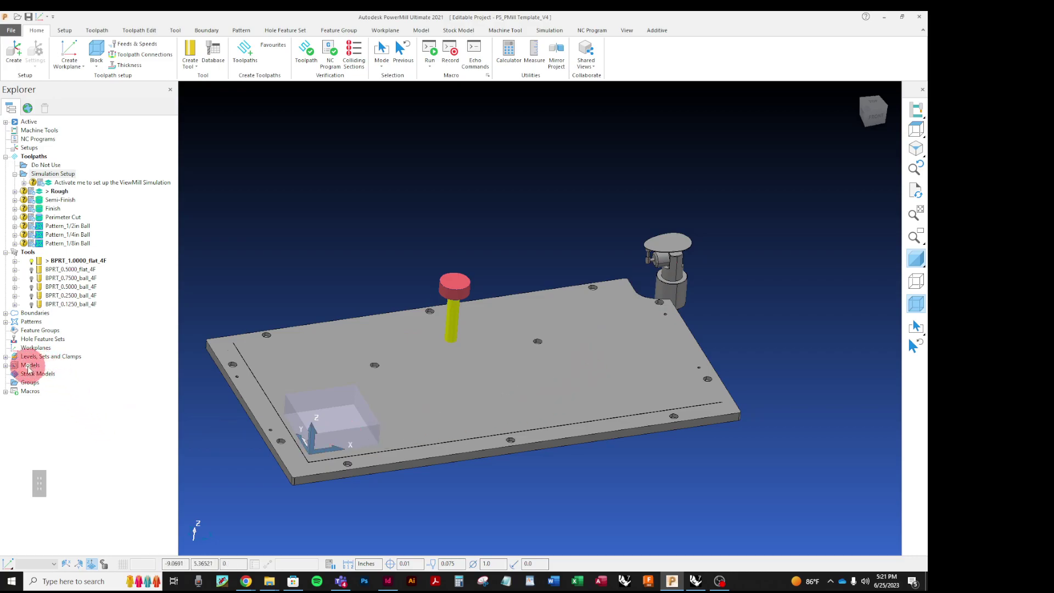
left_click(7, 366)
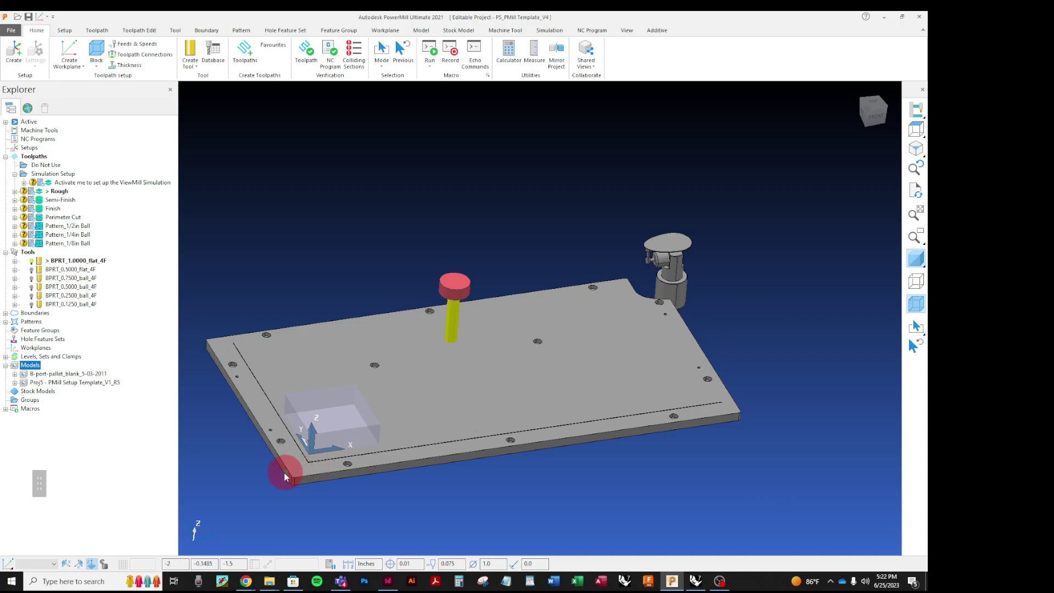
scroll(280, 475, "up", 3)
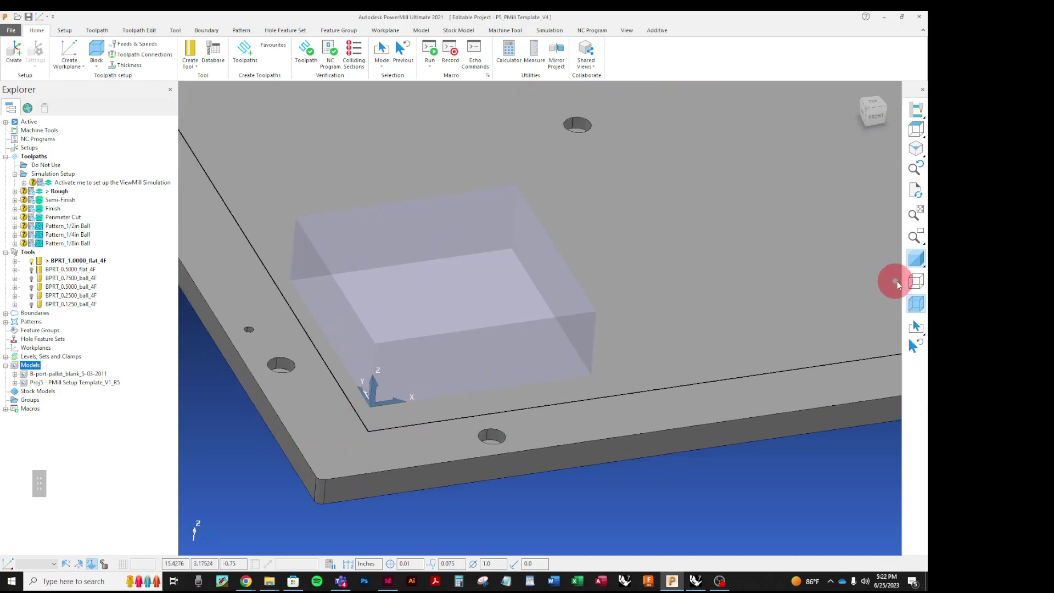
left_click(915, 282)
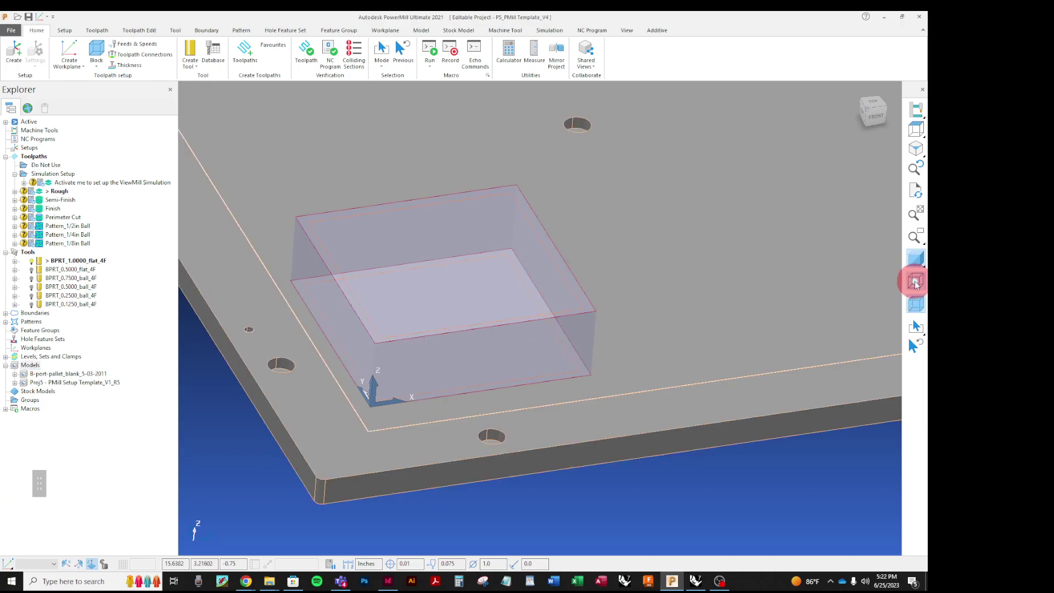
scroll(409, 393, "down", 3)
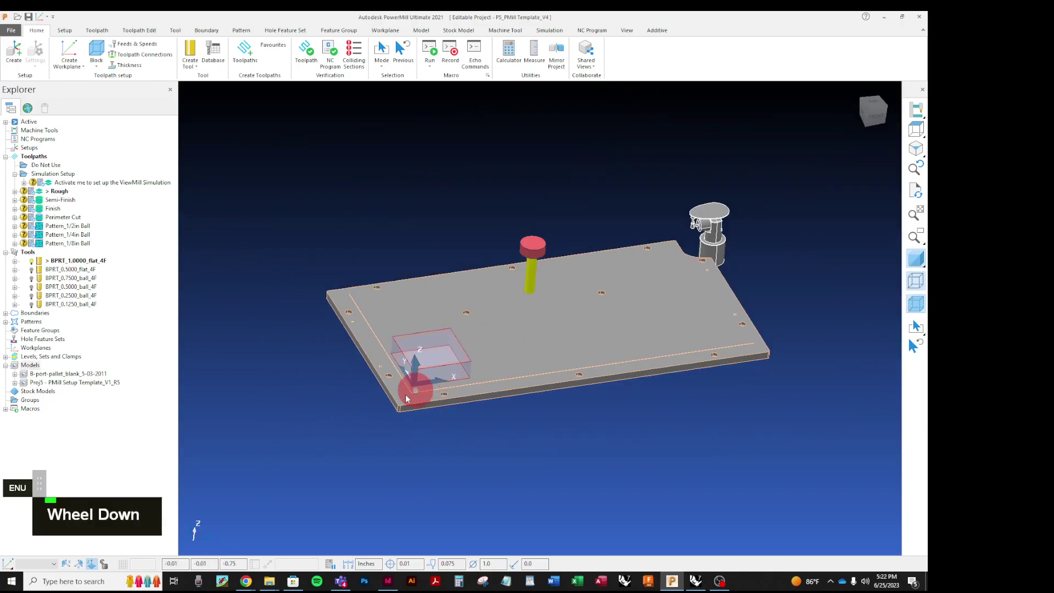
scroll(459, 335, "up", 3)
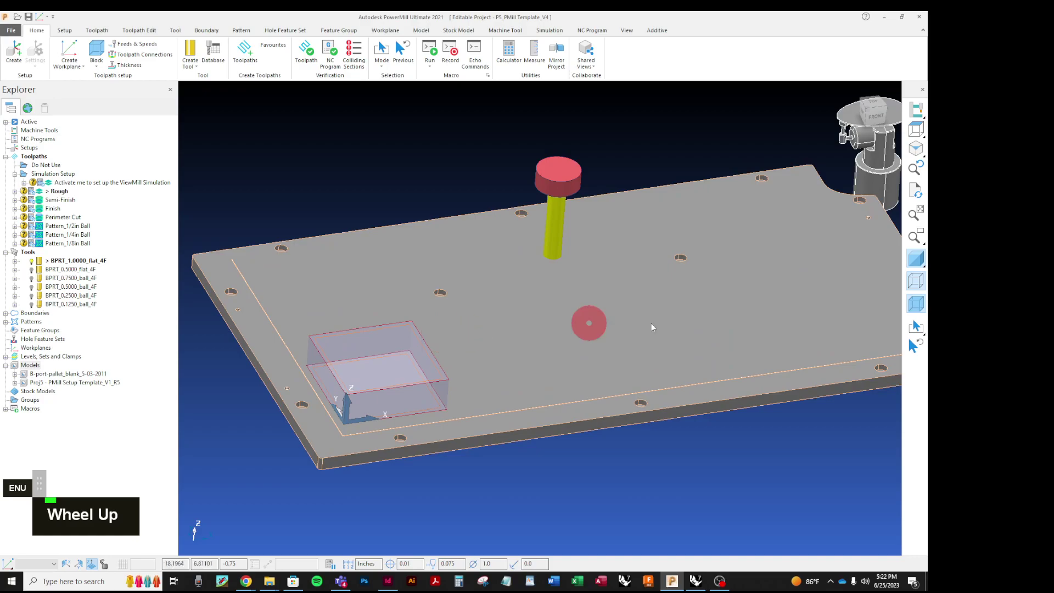
left_click(915, 282)
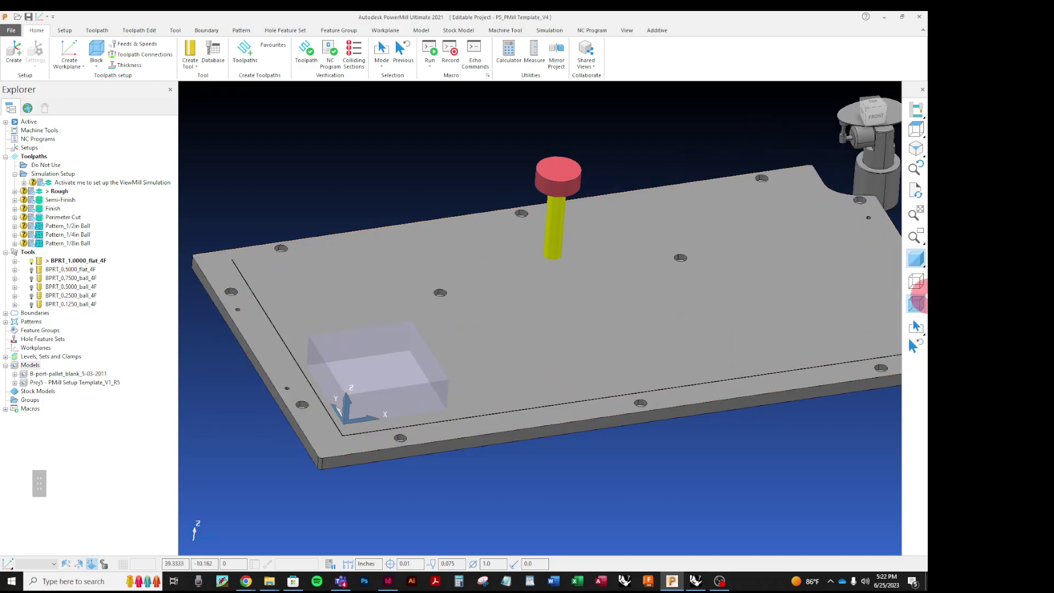
left_click(916, 281)
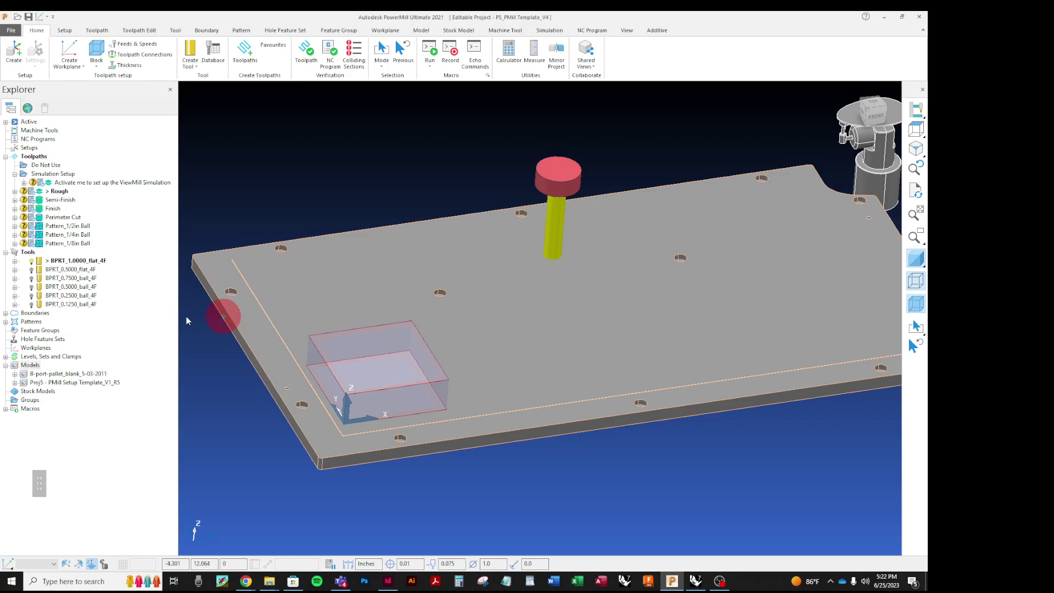
Step: Import the Section 1 Rhino geometry file from the Section#_Student Name_File Folder
right_click(25, 366)
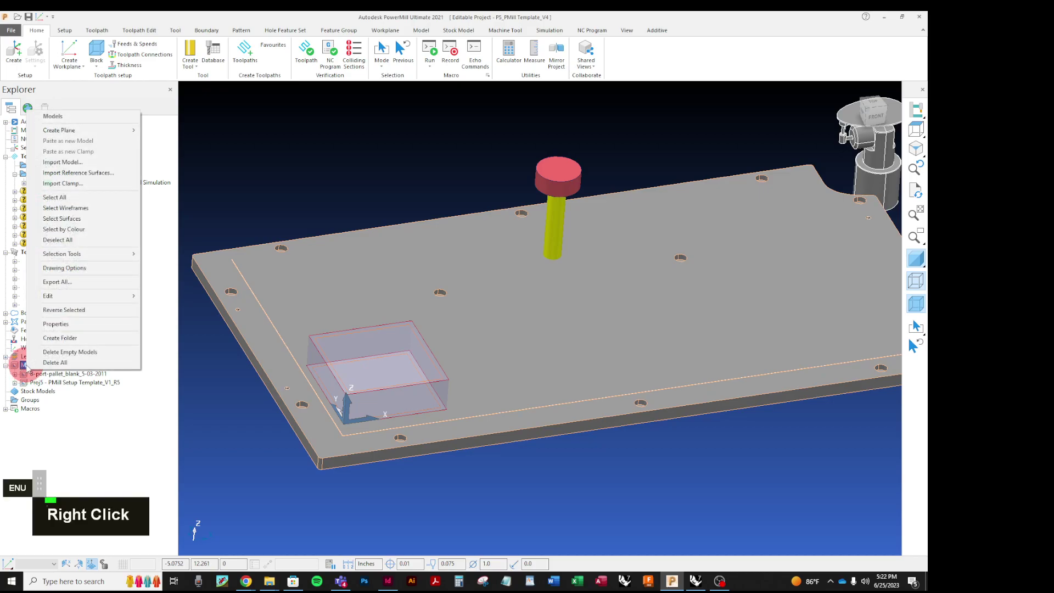
left_click(99, 162)
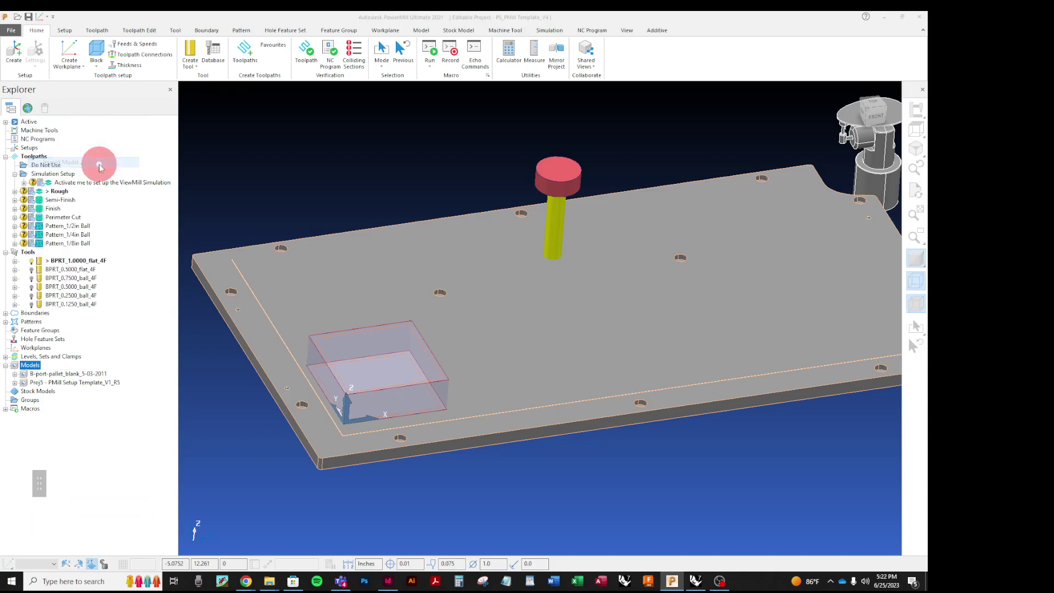
left_click(507, 243)
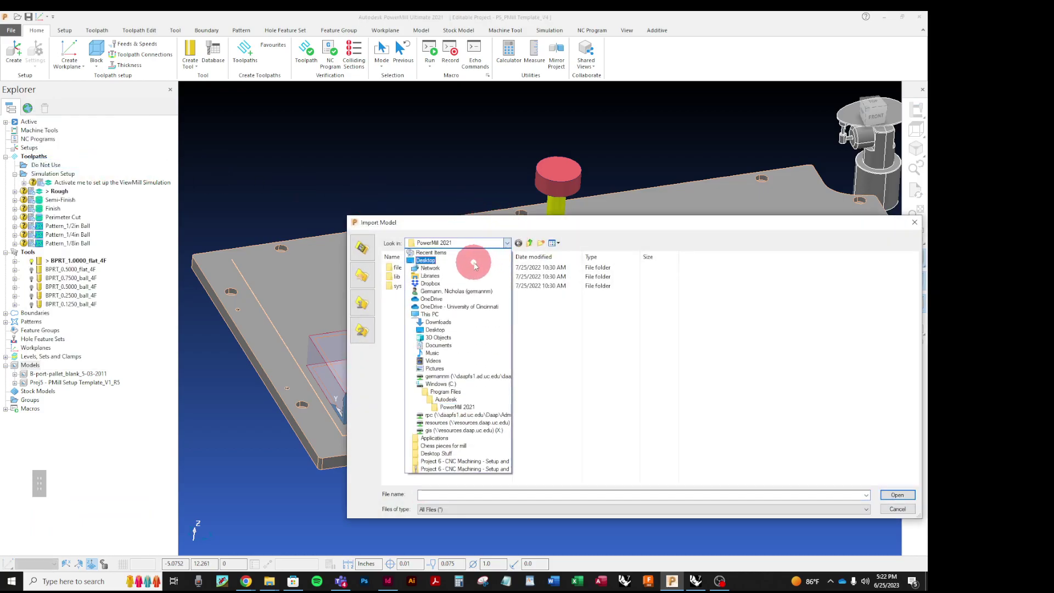
left_click(474, 261)
scroll(501, 309, "down", 3)
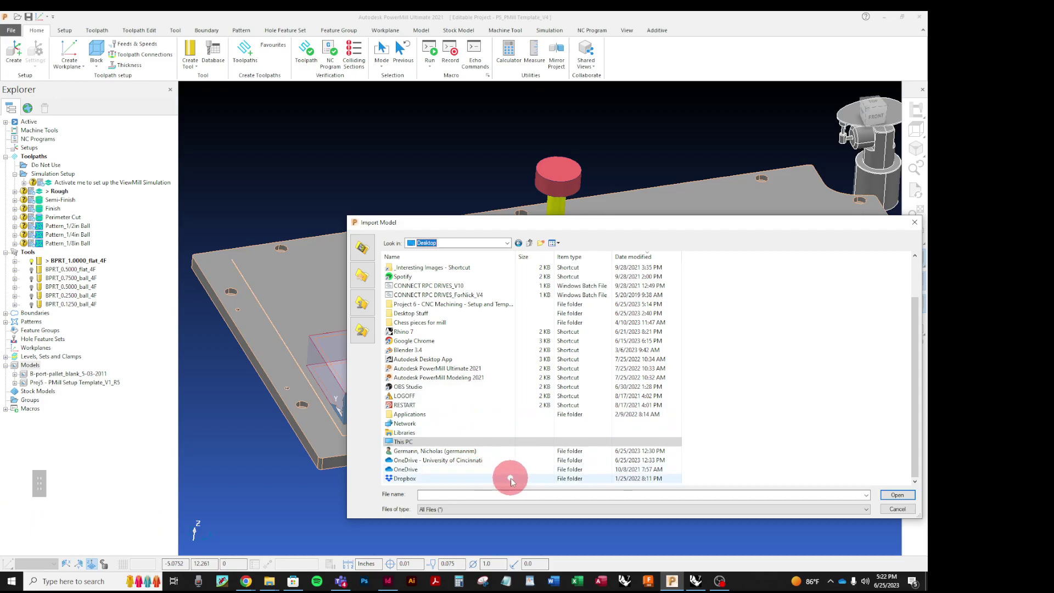
scroll(467, 456, "up", 2)
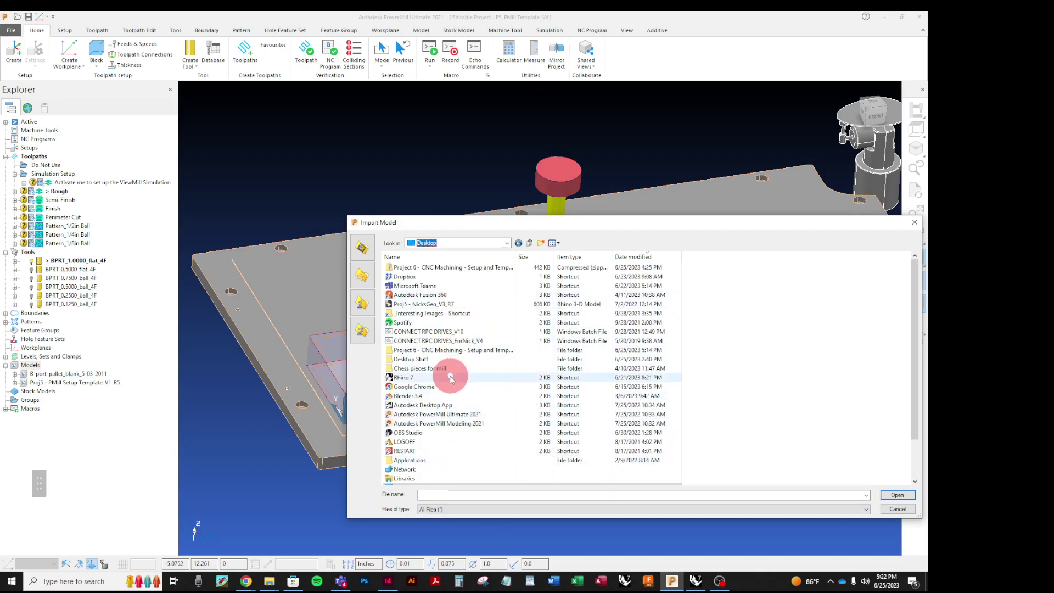
double_click(437, 352)
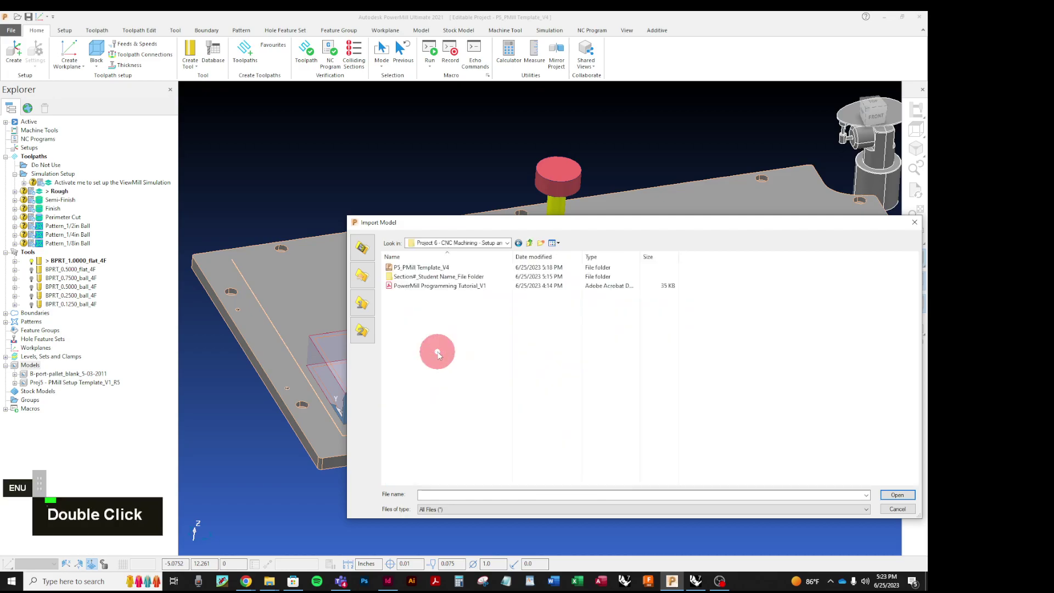
double_click(403, 276)
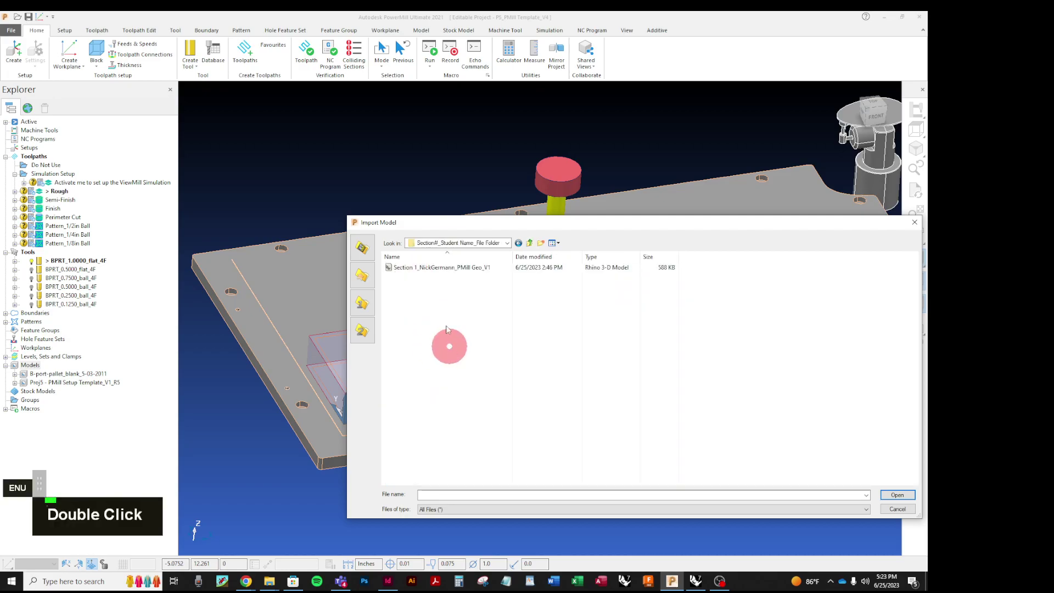
left_click(434, 268)
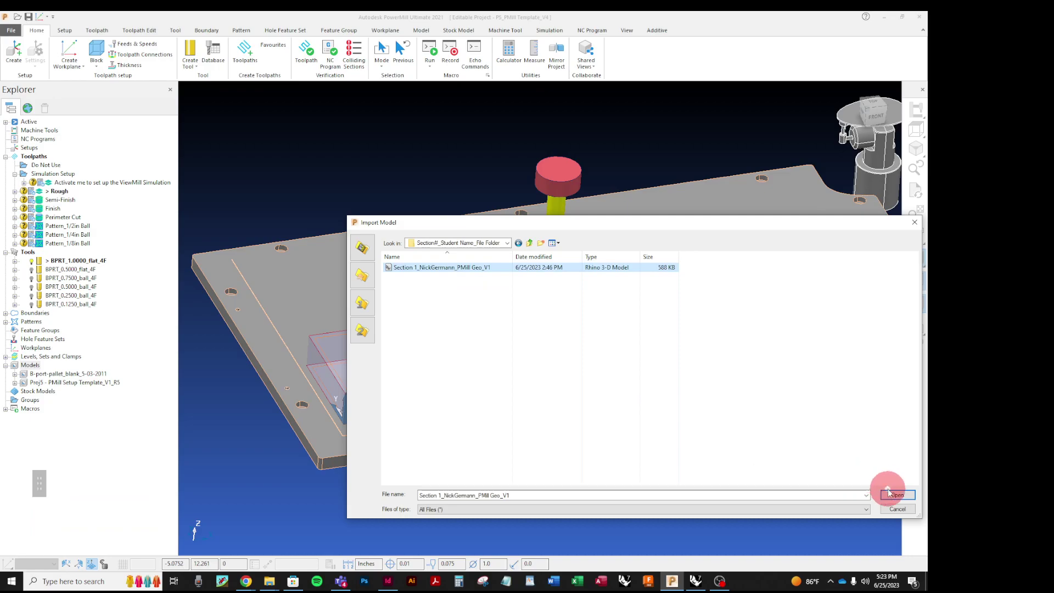
left_click(889, 493)
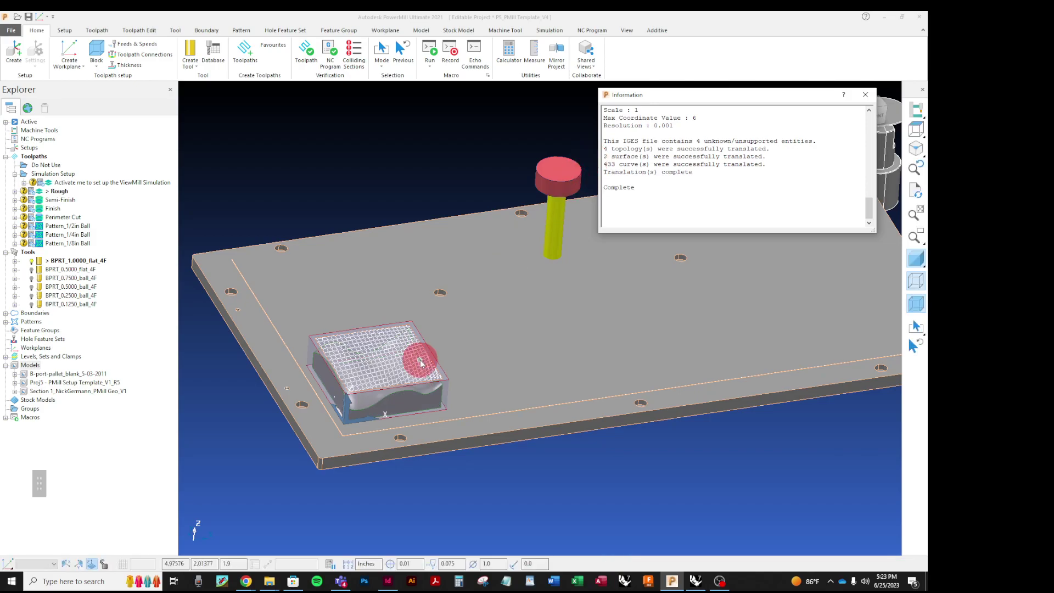
scroll(406, 414, "up", 2)
middle_click_drag(409, 417, 502, 327)
scroll(353, 310, "up", 2)
scroll(302, 233, "up", 1)
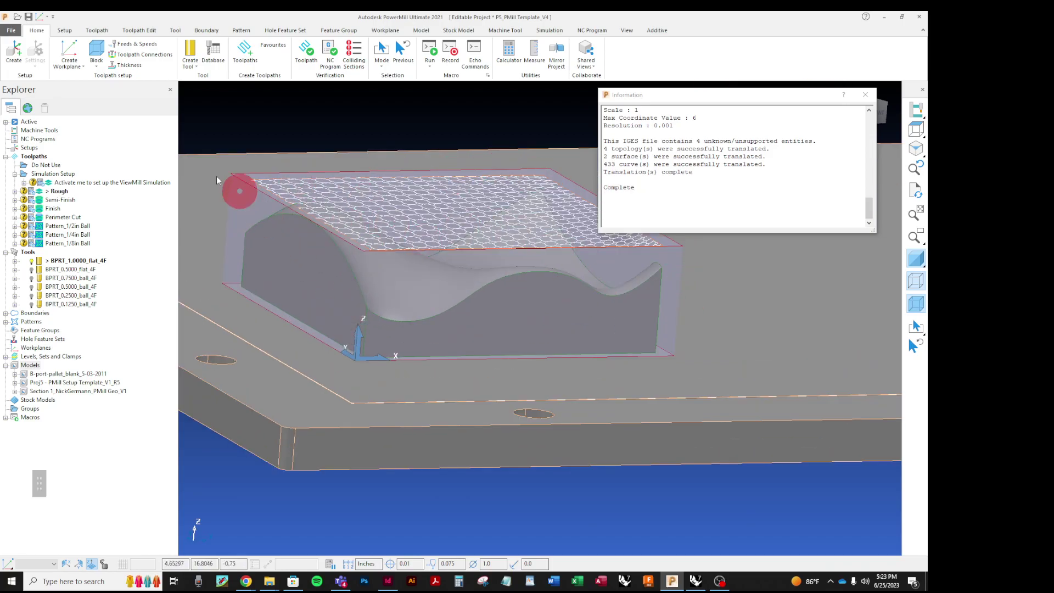
middle_click_drag(470, 233, 434, 394)
scroll(376, 386, "down", 5)
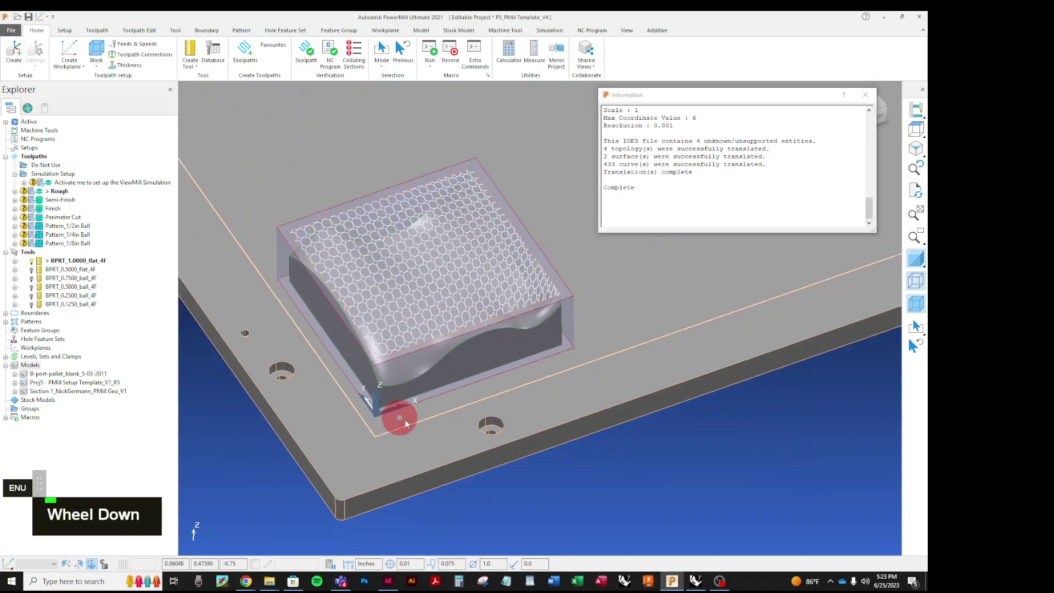
scroll(382, 417, "up", 2)
middle_click_drag(489, 393, 433, 324)
scroll(384, 351, "up", 3)
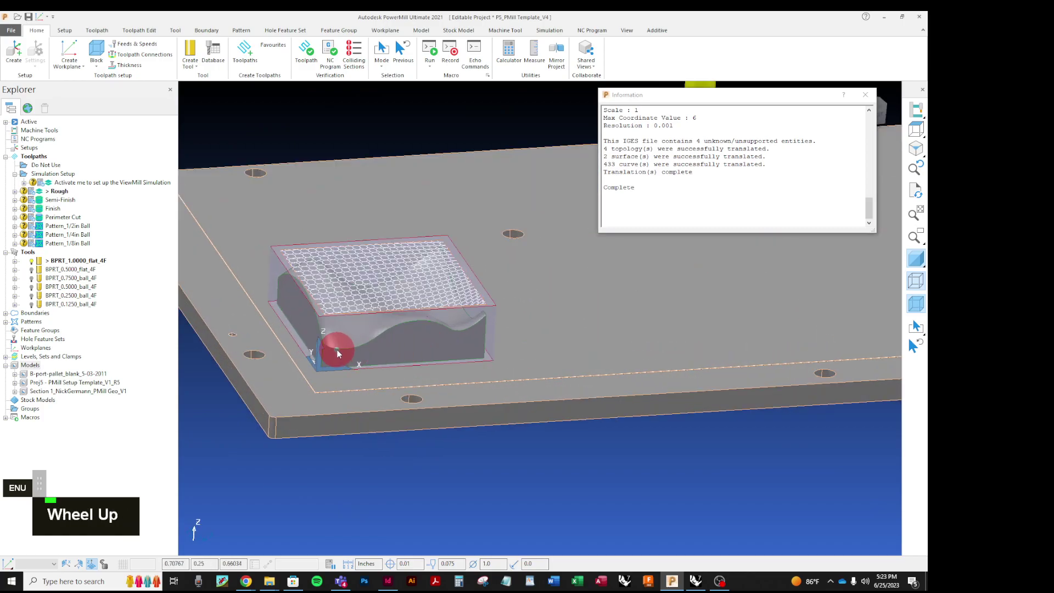
scroll(551, 380, "down", 2)
scroll(429, 363, "up", 4)
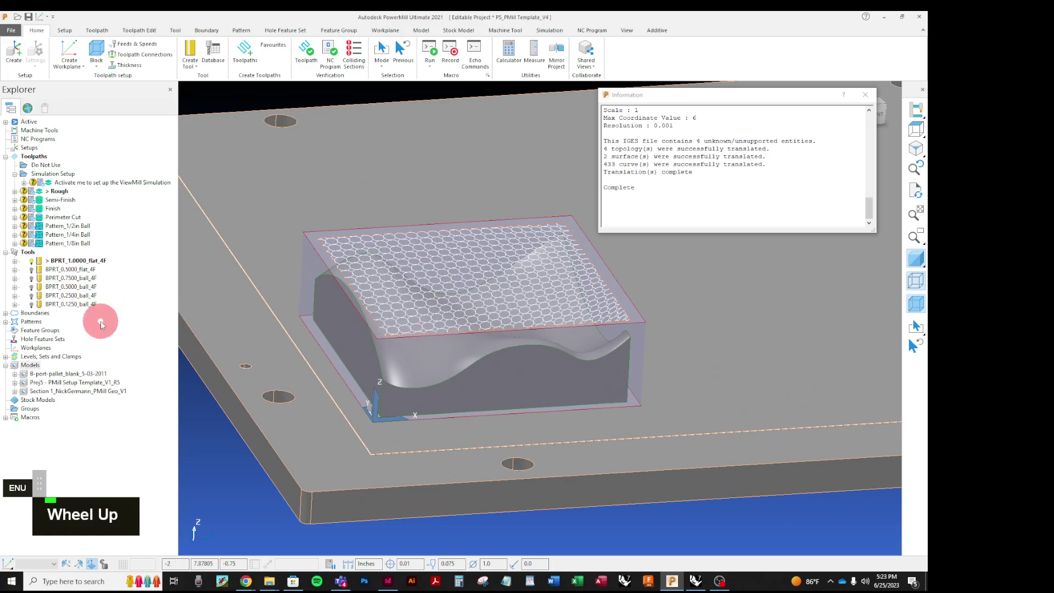
Step: Expand Levels, Sets and Clamps and rename level 6 to 'Pattern'
left_click(5, 357)
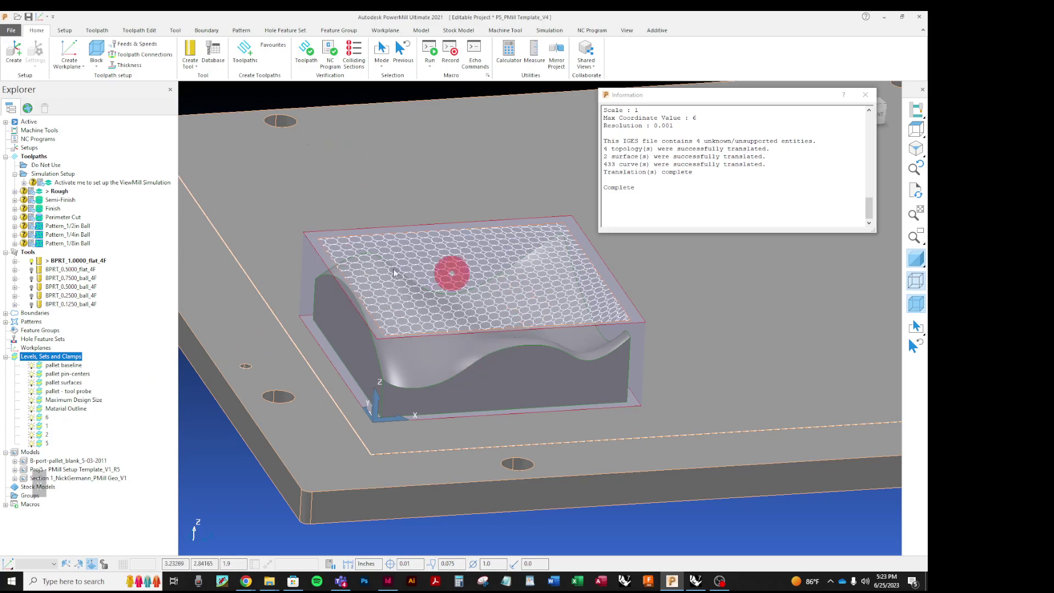
left_click(32, 418)
left_click(32, 419)
left_click(47, 418)
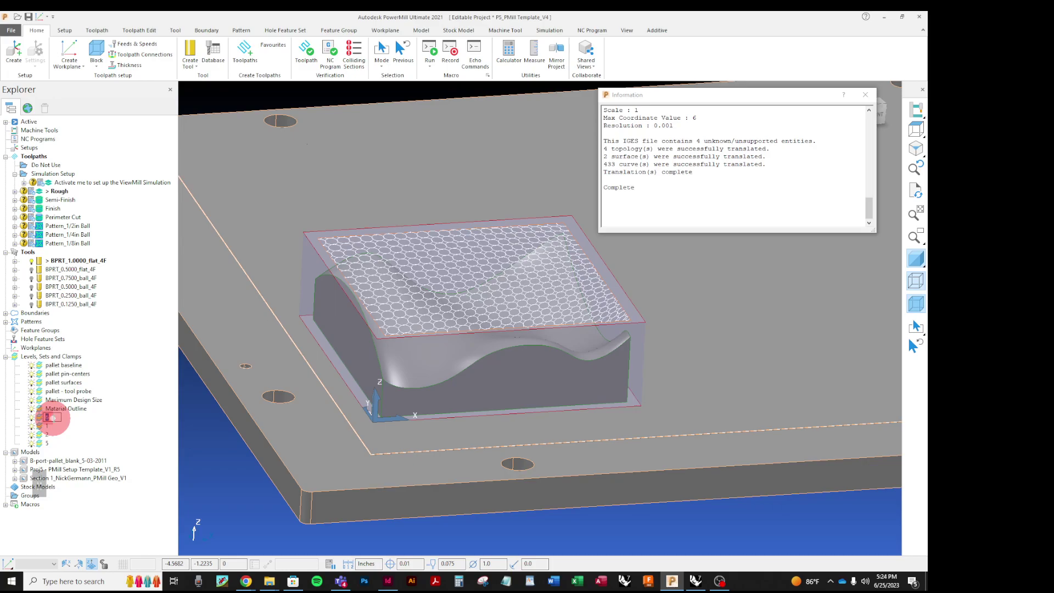
type("Pattern")
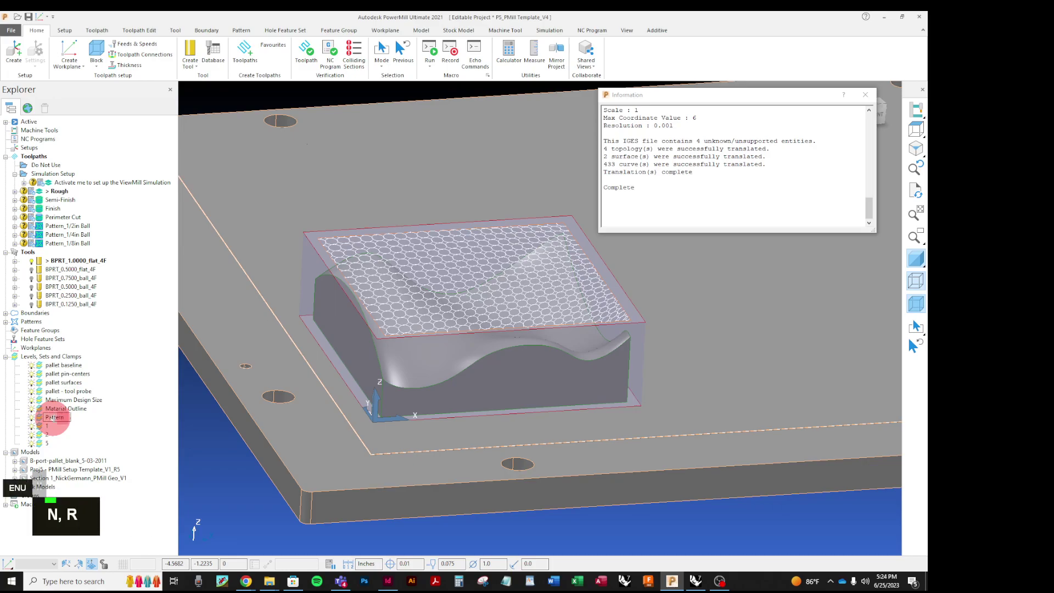
left_click(105, 442)
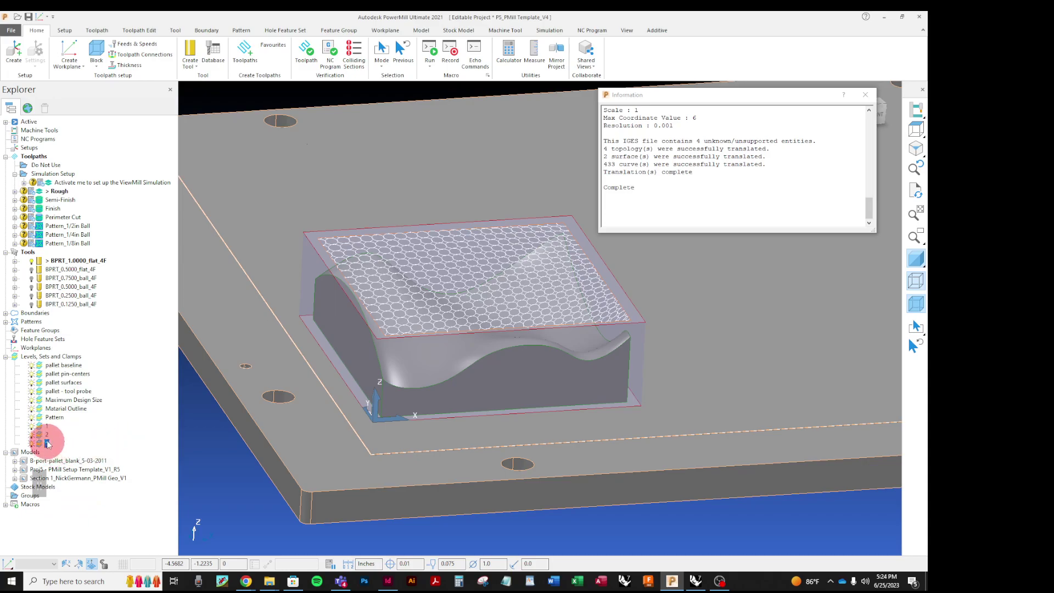
Step: Rename level 5 to 'Surface Geo' and place it directly below Pattern
left_click(31, 428)
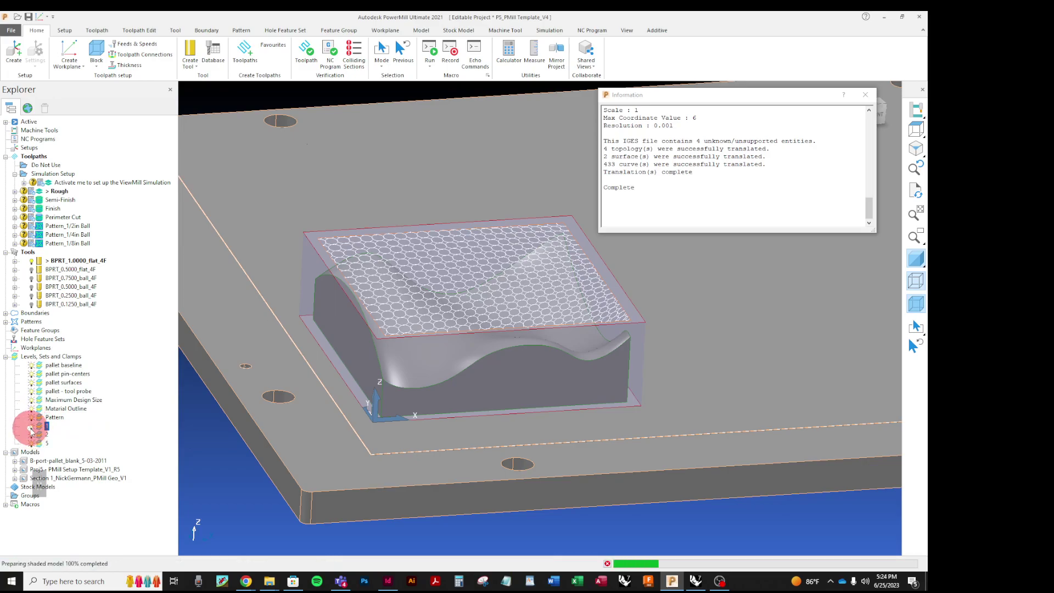
left_click(34, 434)
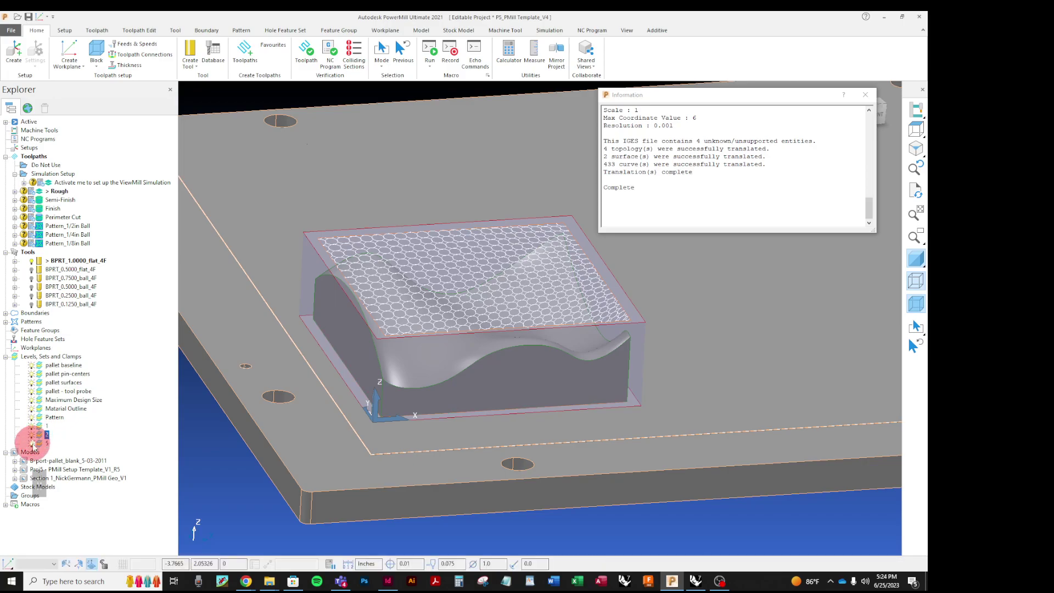
left_click(48, 443)
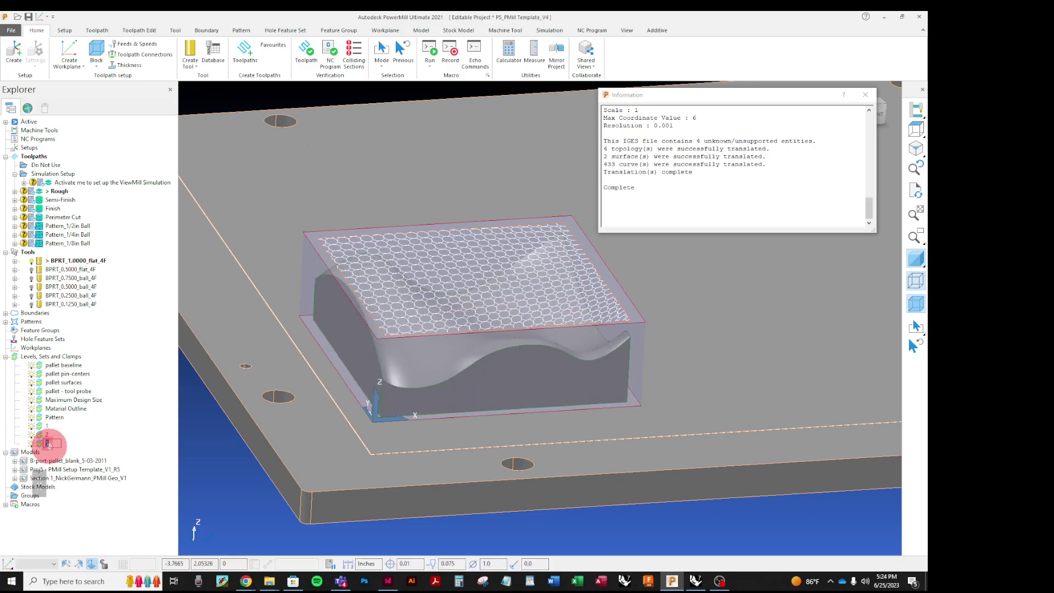
type("Ge")
key("BackSpace")
key("BackSpace")
type("Surface Geo")
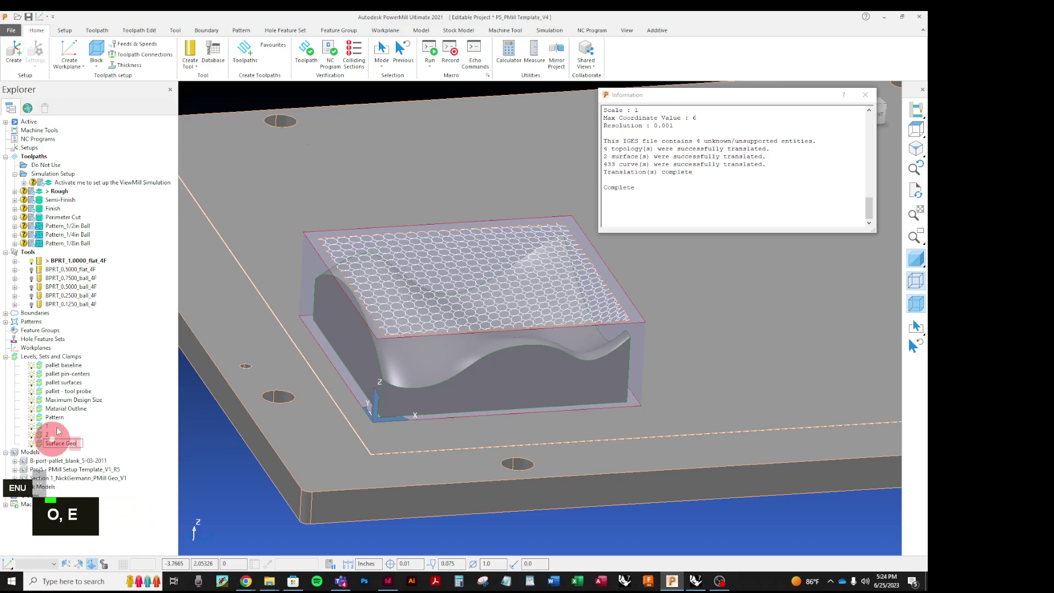
left_click_drag(46, 434, 43, 424)
left_click(110, 426)
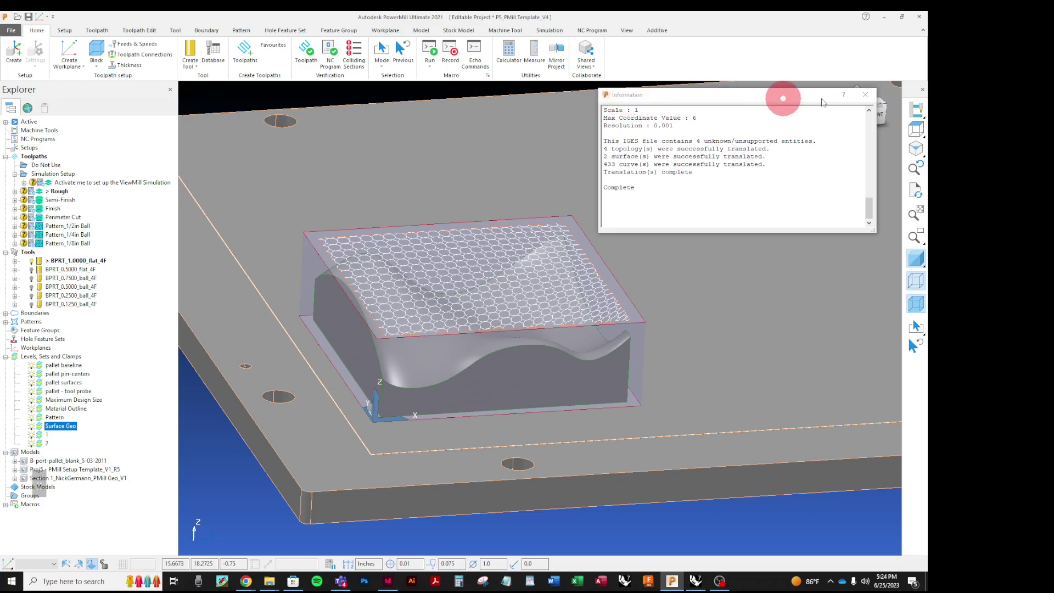
Step: Dismiss the IGES translation report and zoom in on the part and pallet
left_click(865, 94)
scroll(458, 419, "down", 2)
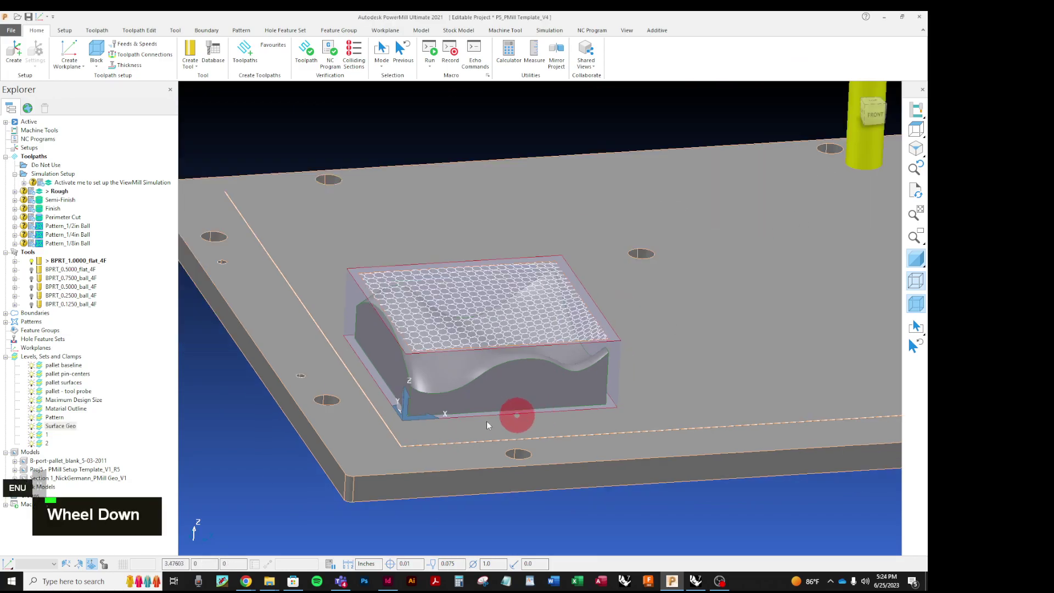
scroll(677, 419, "down", 2)
scroll(559, 426, "up", 1)
scroll(616, 399, "up", 2)
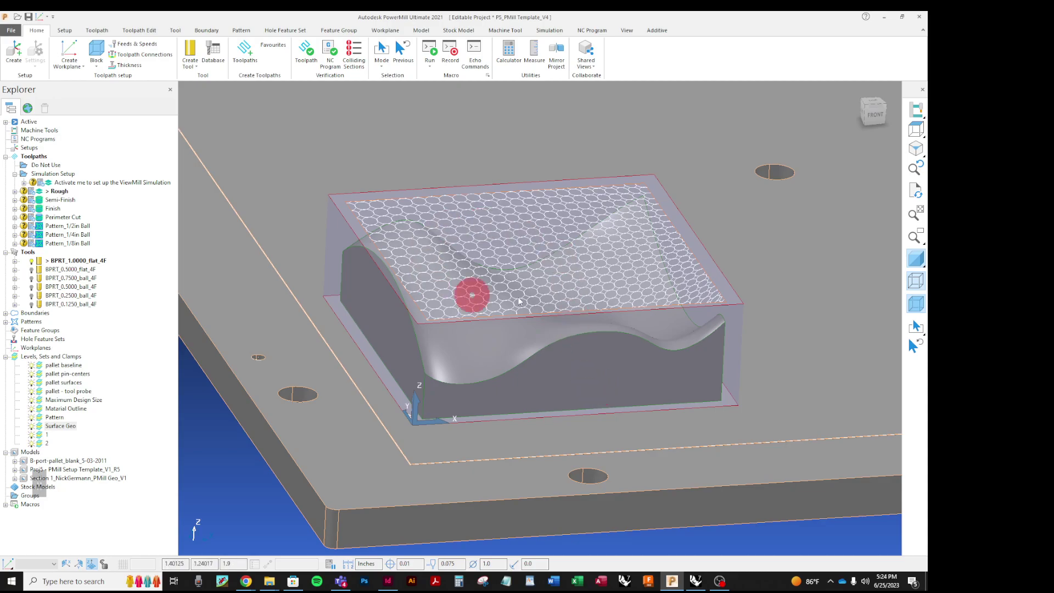
Step: Save the project as 'sect#_[student name]_PMill_V1' in the student folder
left_click(8, 31)
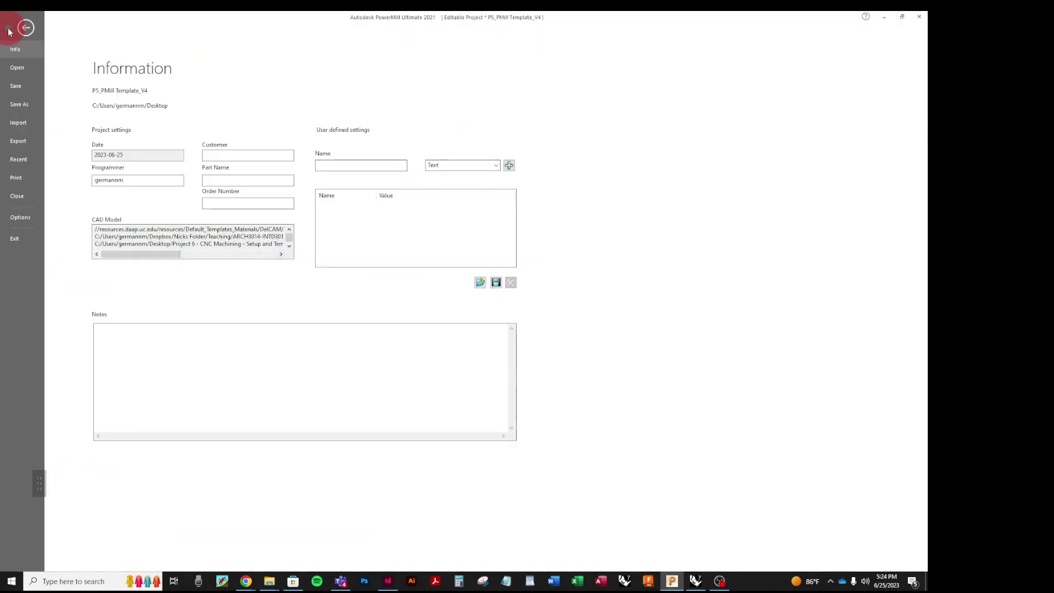
left_click(17, 103)
left_click(101, 105)
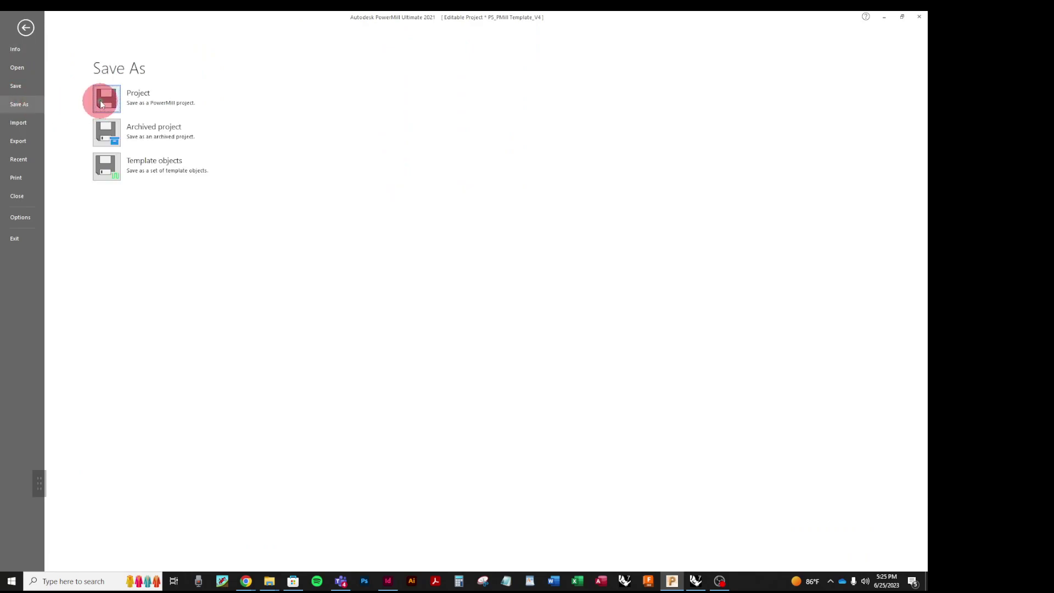
left_click(109, 106)
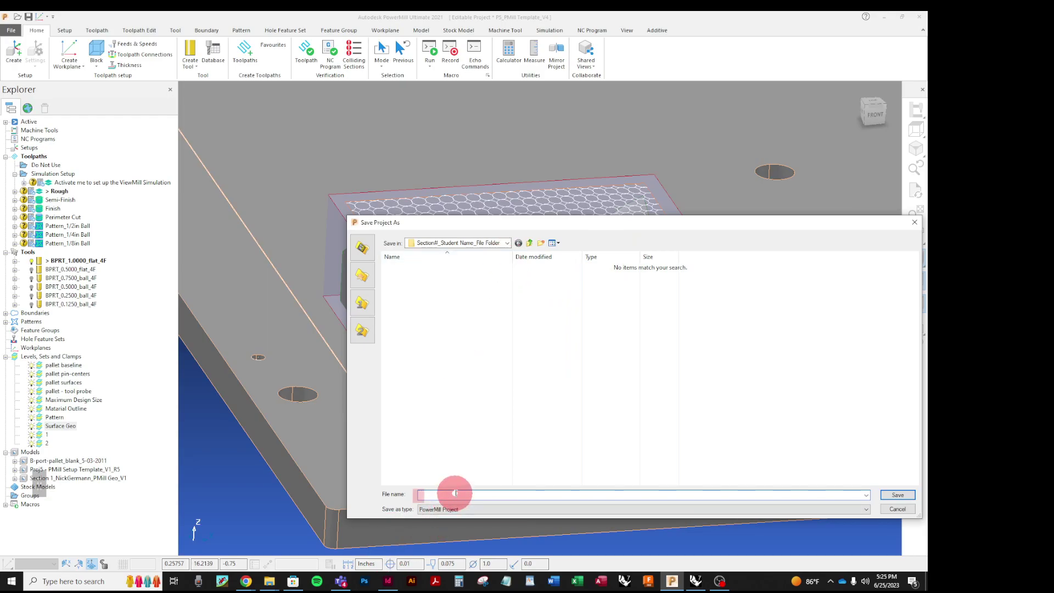
type("se")
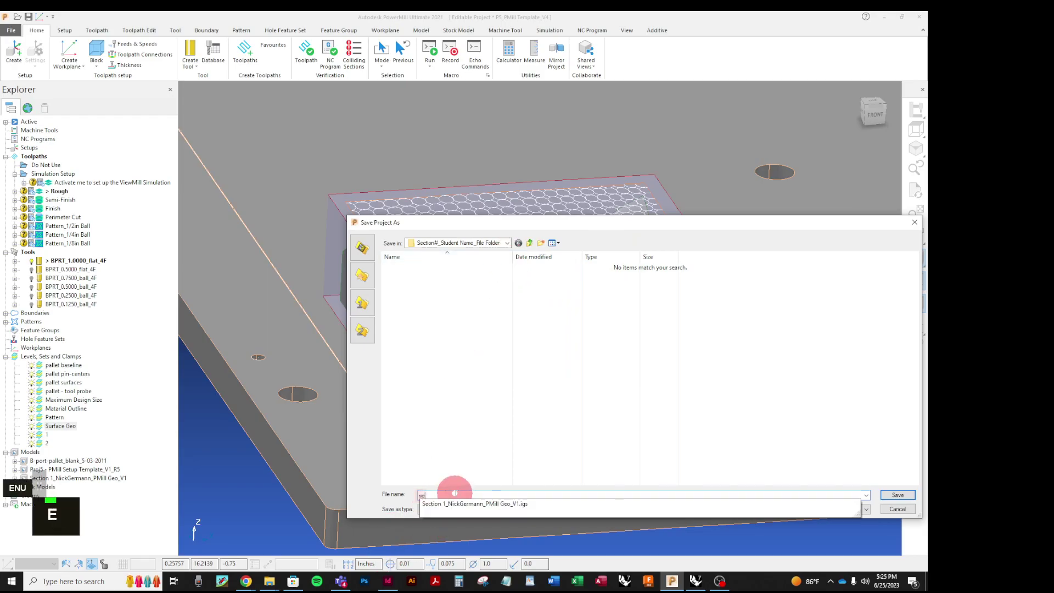
type("ct")
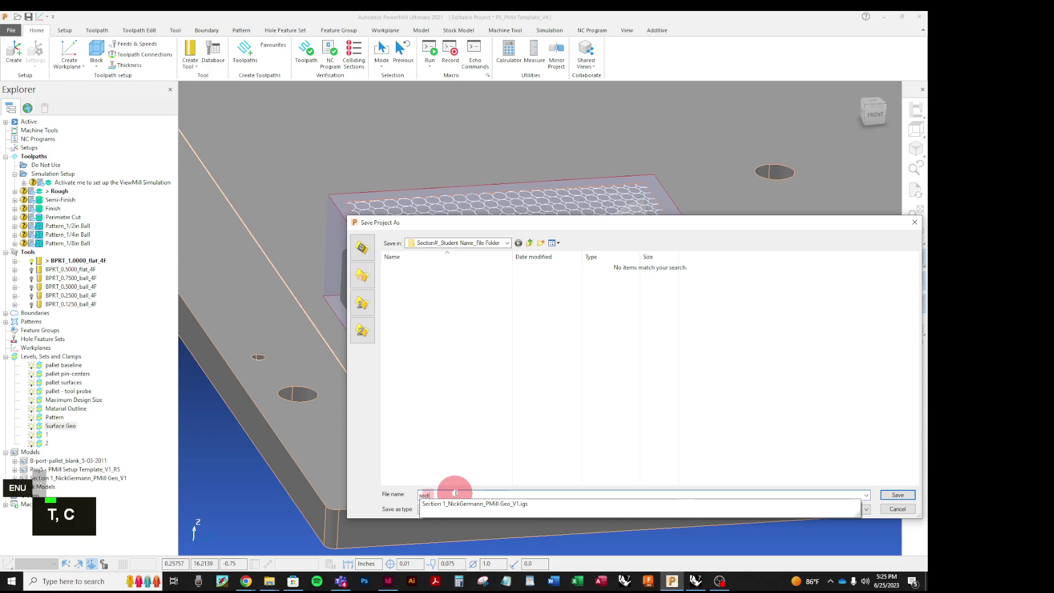
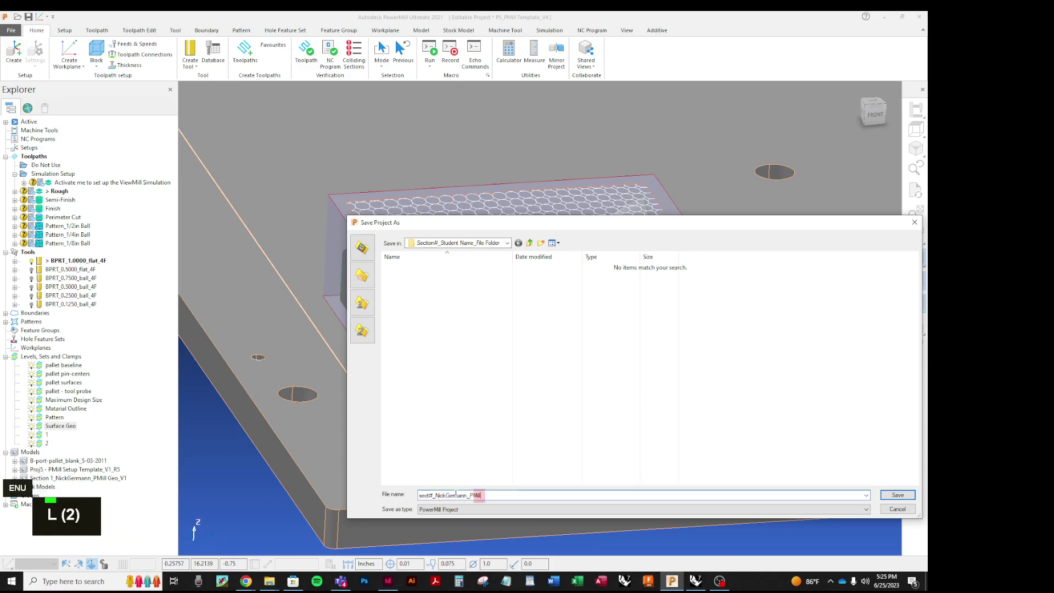
type("_V1")
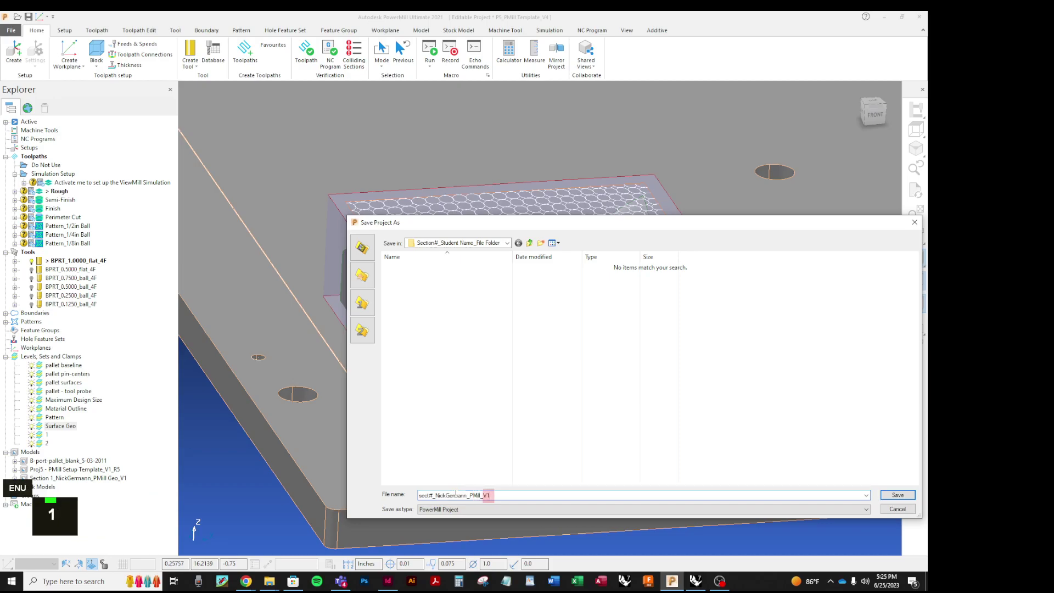
key("Return")
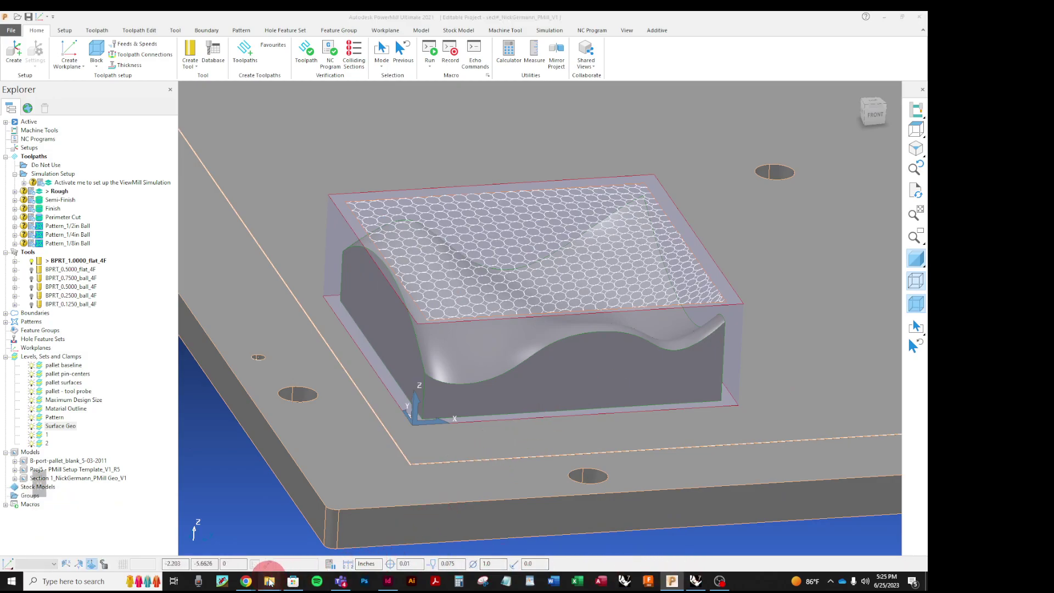
Step: In File Explorer, open the student folder and inspect the saved PMill_V1 project folder's contents
mouse_move(269, 580)
left_click(383, 551)
left_click(403, 379)
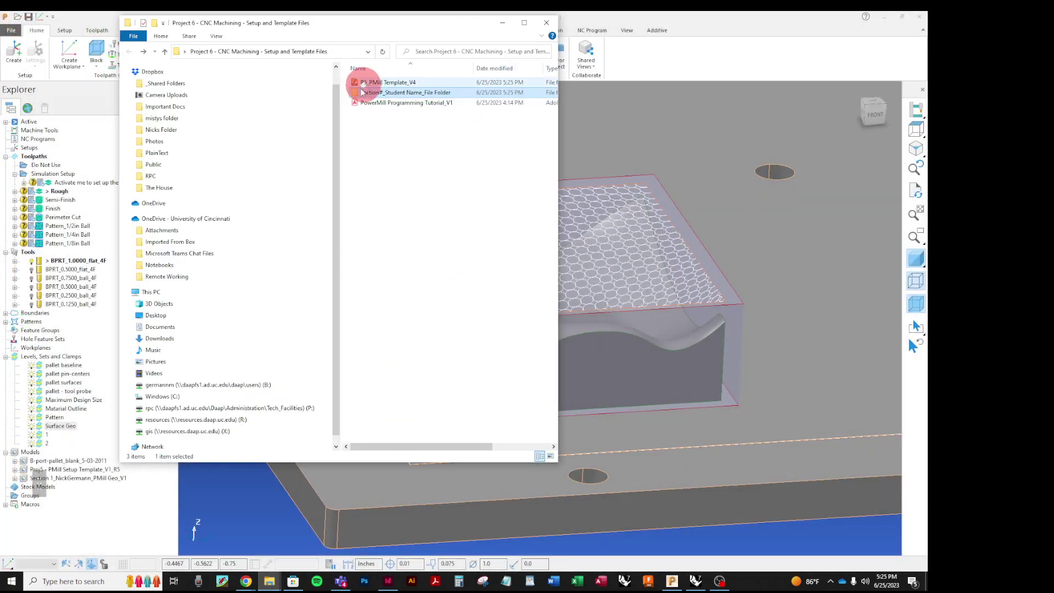
double_click(363, 92)
left_click(355, 83)
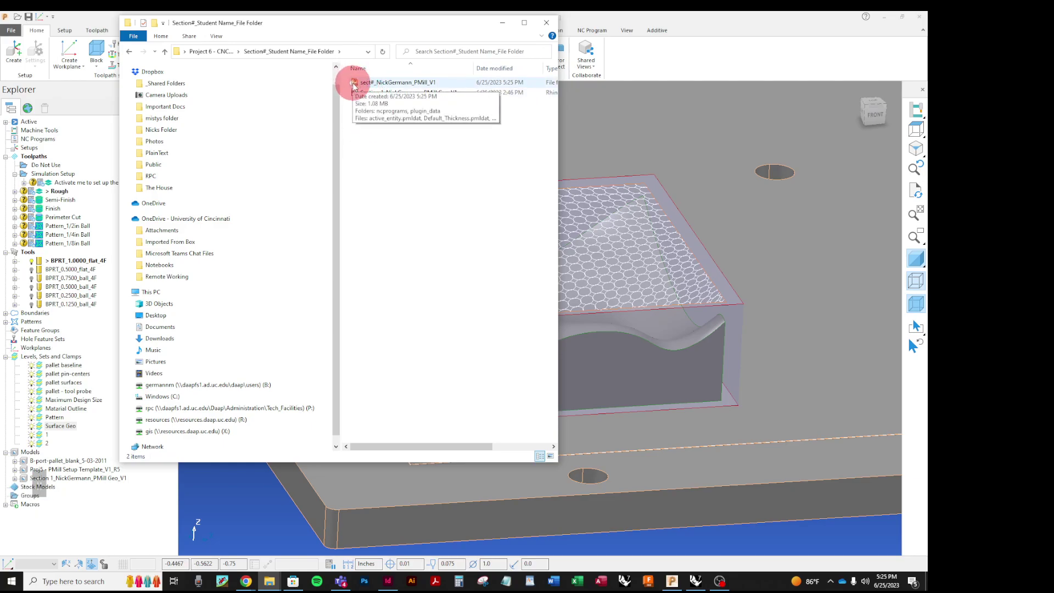
left_click(358, 111)
double_click(359, 82)
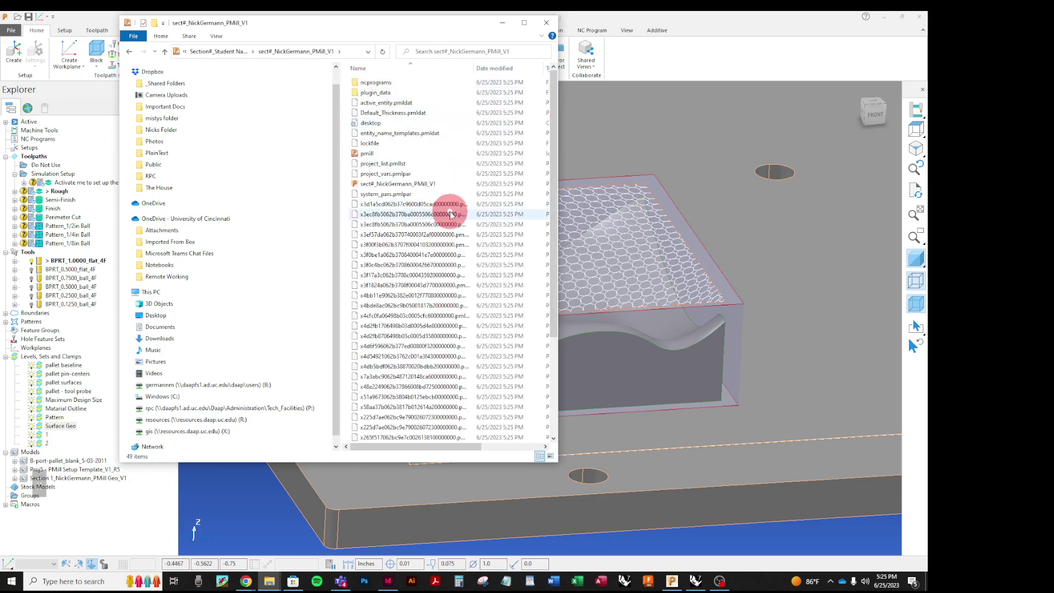
left_click_drag(558, 172, 816, 207)
scroll(644, 307, "down", 4)
scroll(631, 307, "up", 4)
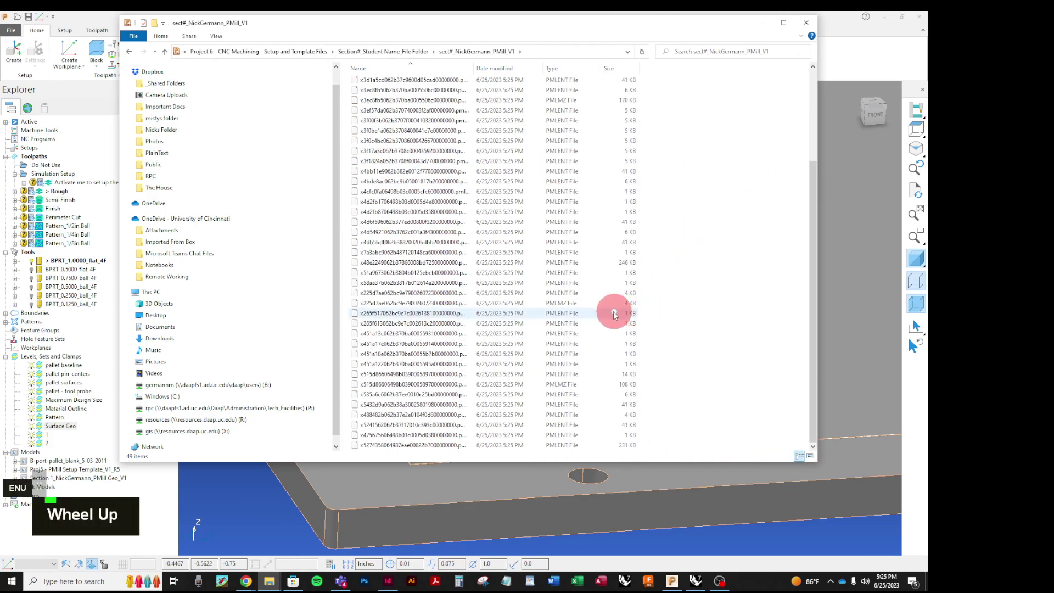
scroll(423, 110, "down", 4)
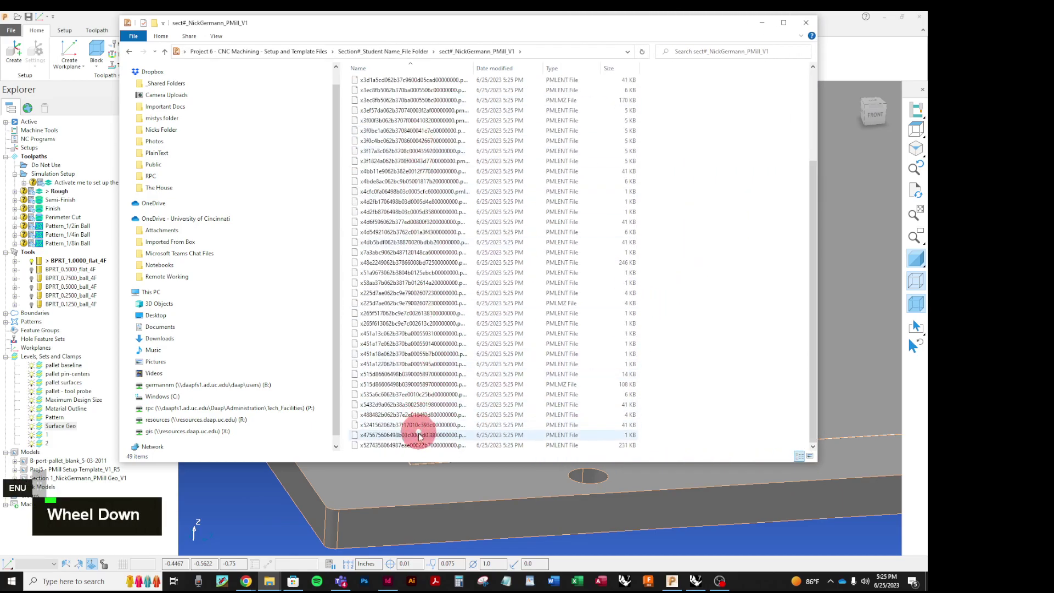
scroll(417, 433, "up", 4)
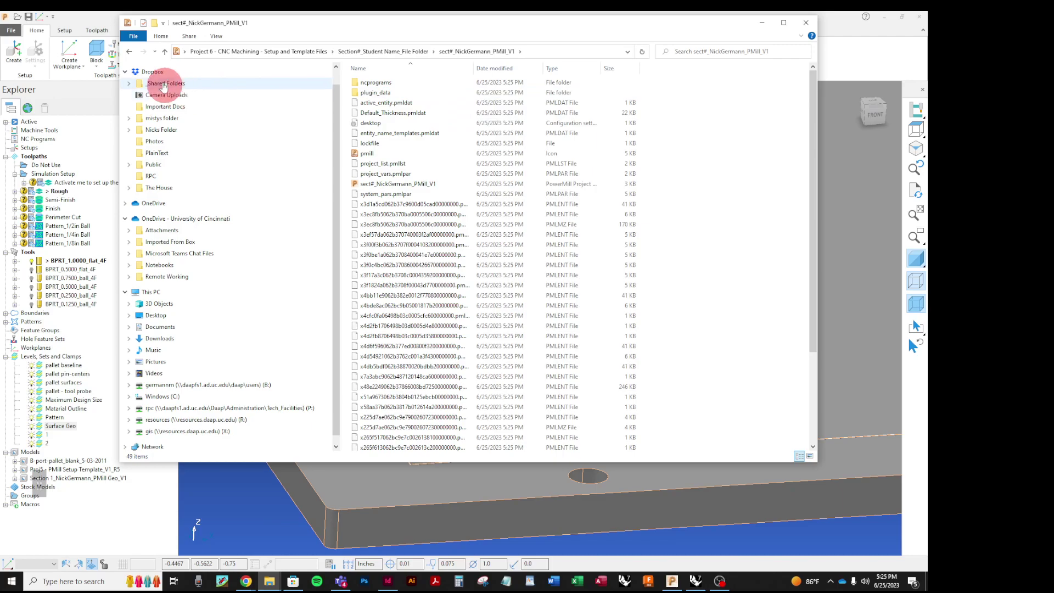
Step: Return to the parent student folder after rechecking the project, then bring PowerMill forward
left_click(130, 52)
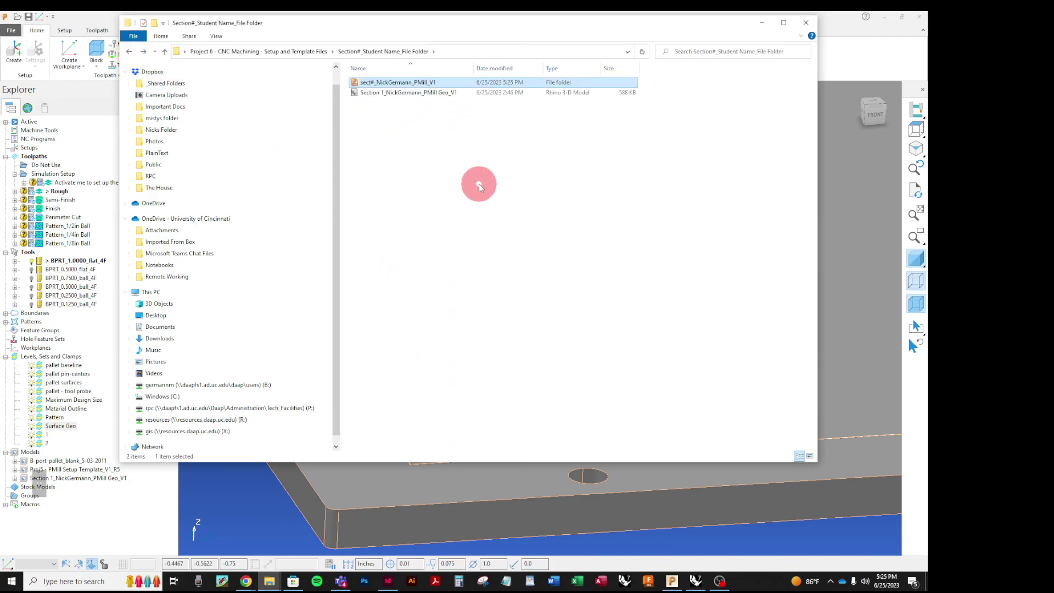
double_click(355, 85)
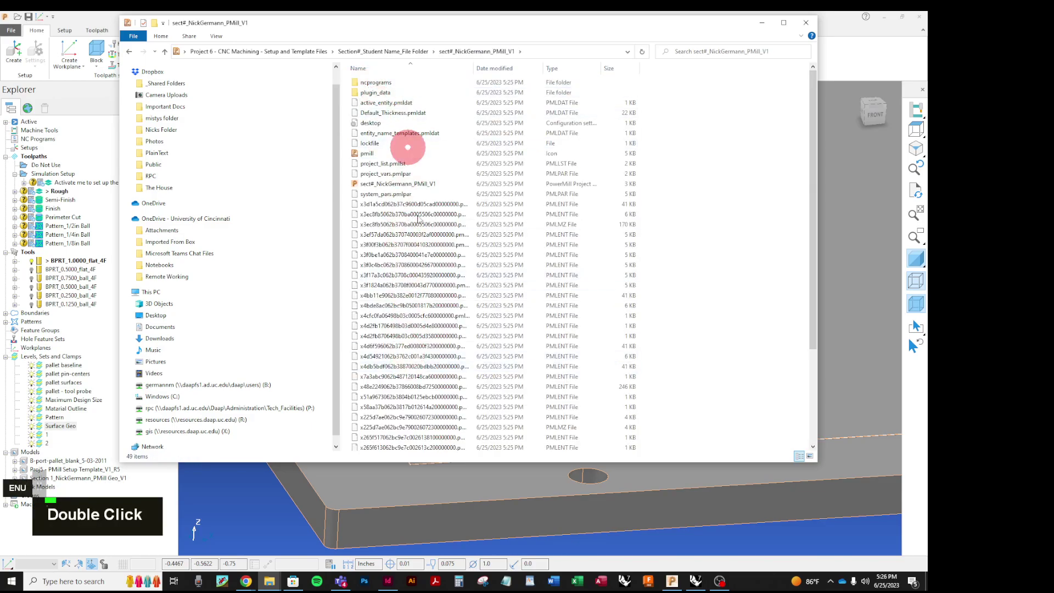
left_click(127, 52)
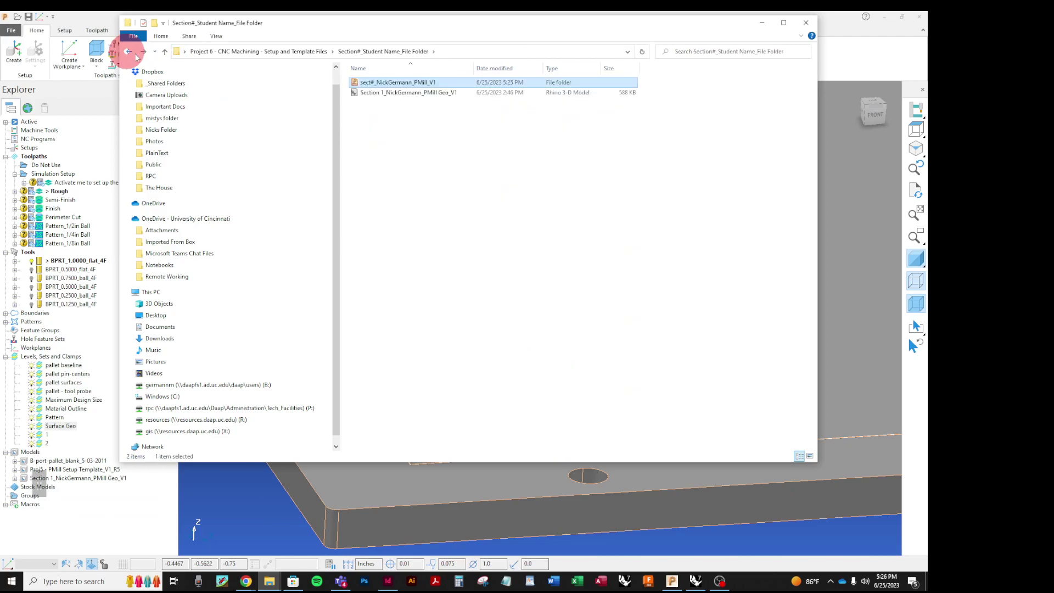
left_click(674, 533)
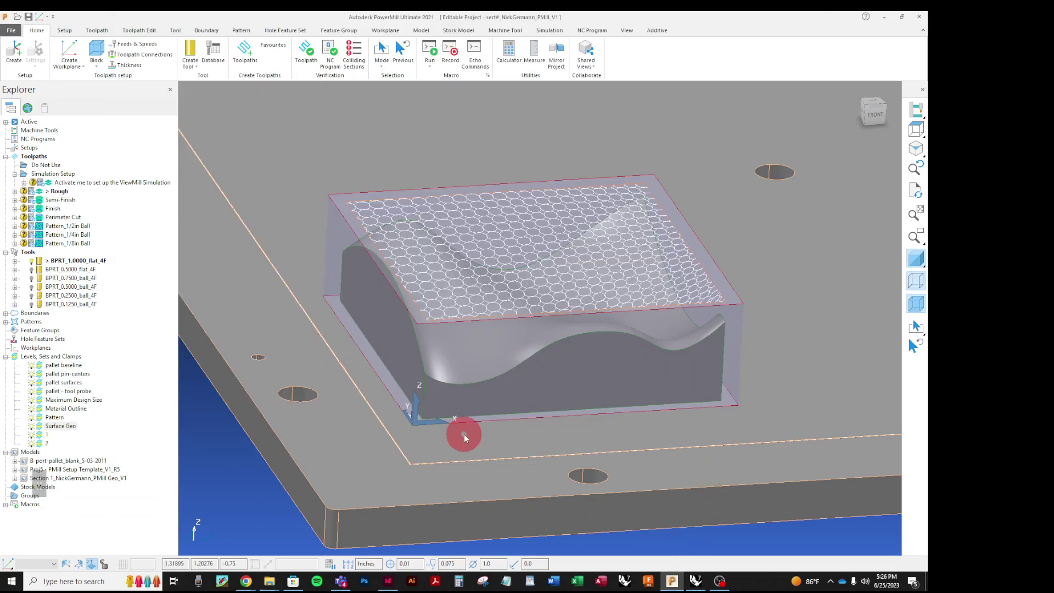
Step: Deactivate and reactivate the Rough toolpath, then open its Model Area Clearance settings
scroll(465, 437, "down", 3)
scroll(477, 367, "up", 4)
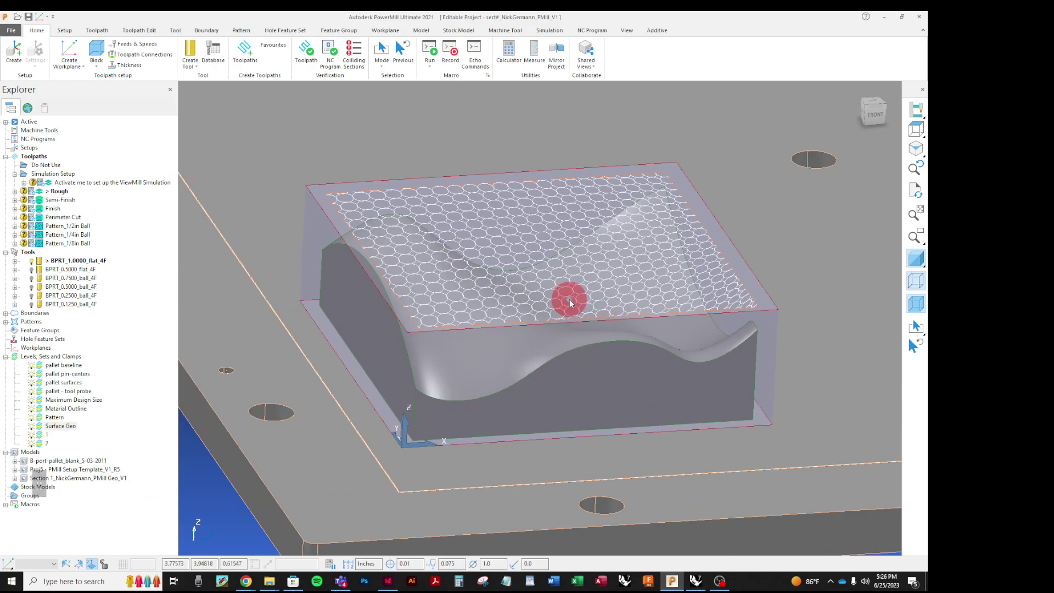
right_click(39, 193)
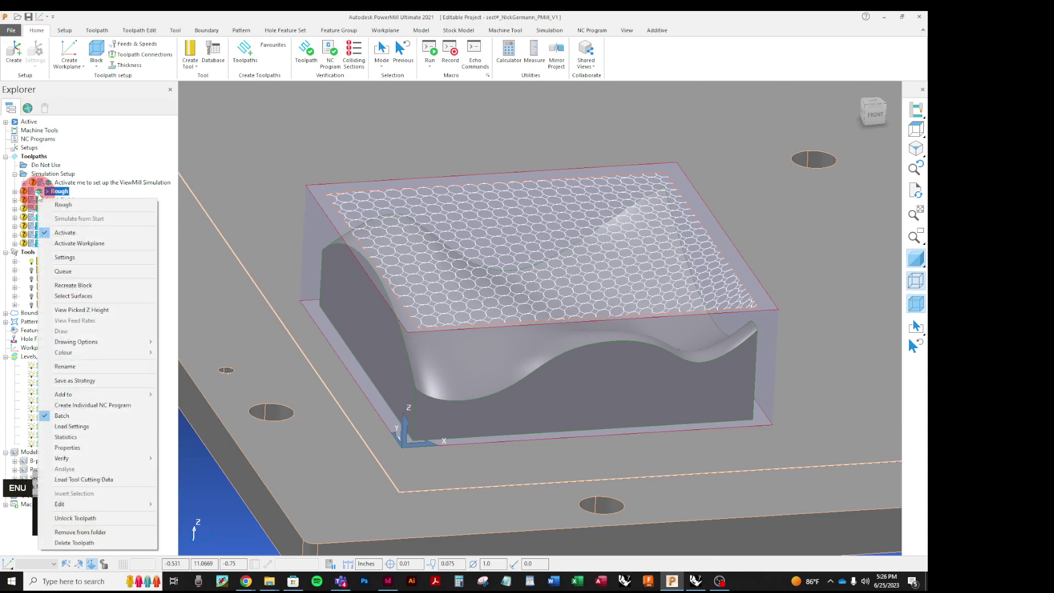
left_click(64, 233)
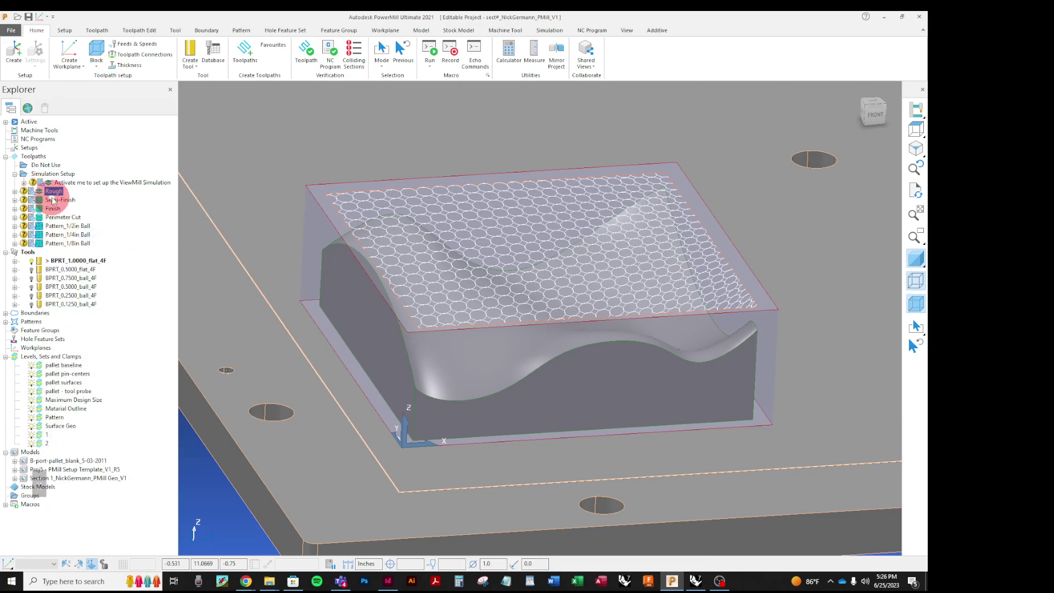
right_click(52, 192)
left_click(65, 233)
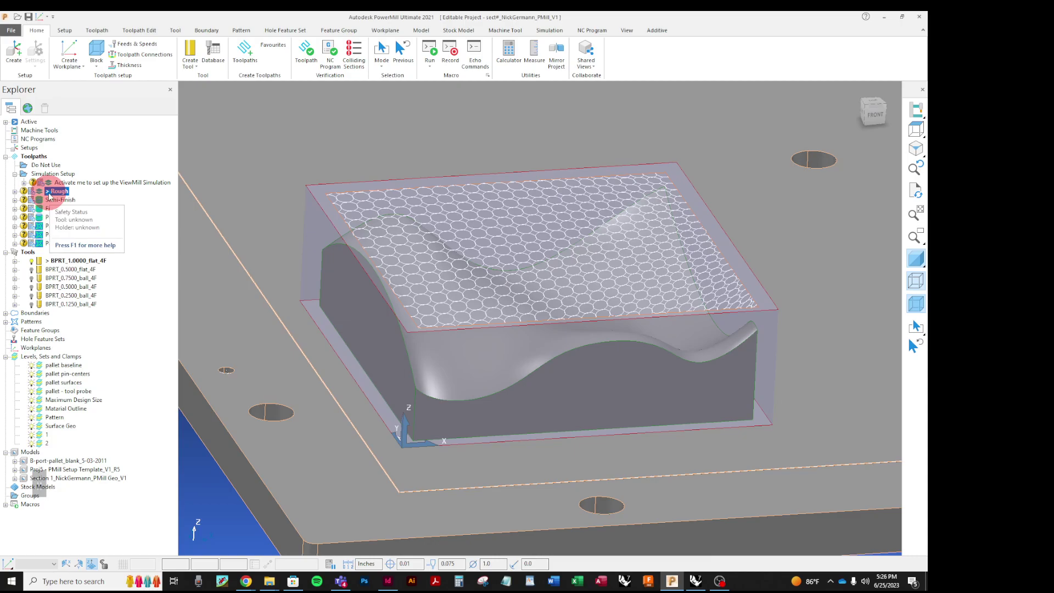
right_click(49, 195)
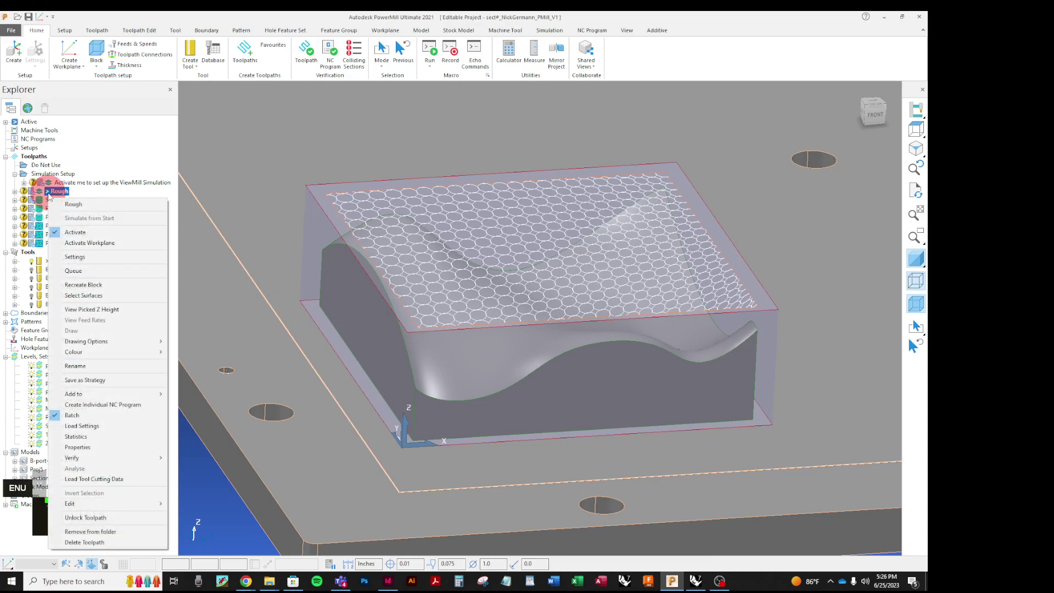
left_click(75, 258)
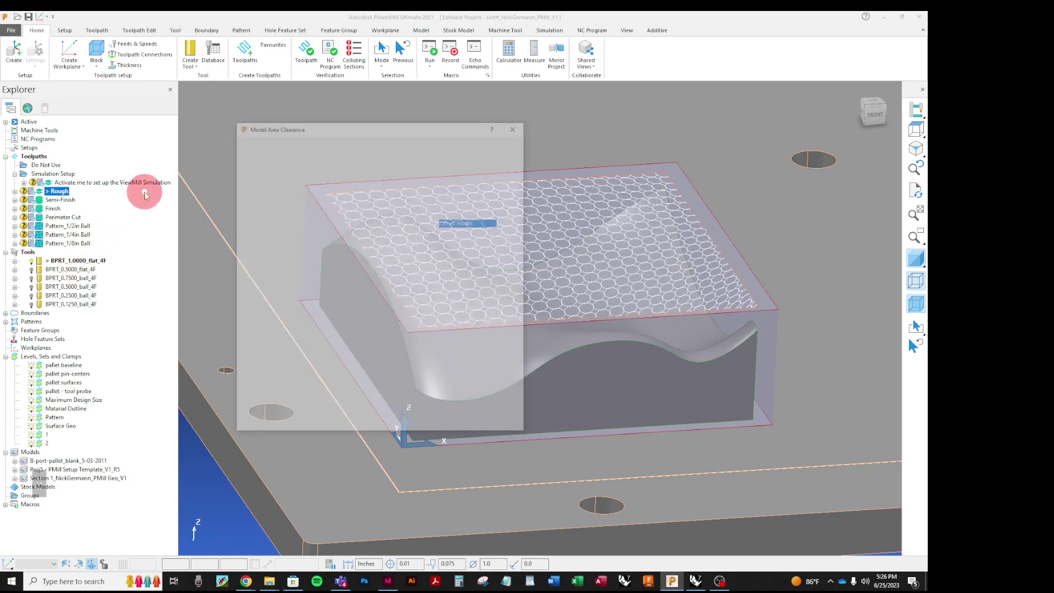
Step: Move the clearance settings window aside and orbit to view the part's front and top
left_click_drag(377, 127, 752, 89)
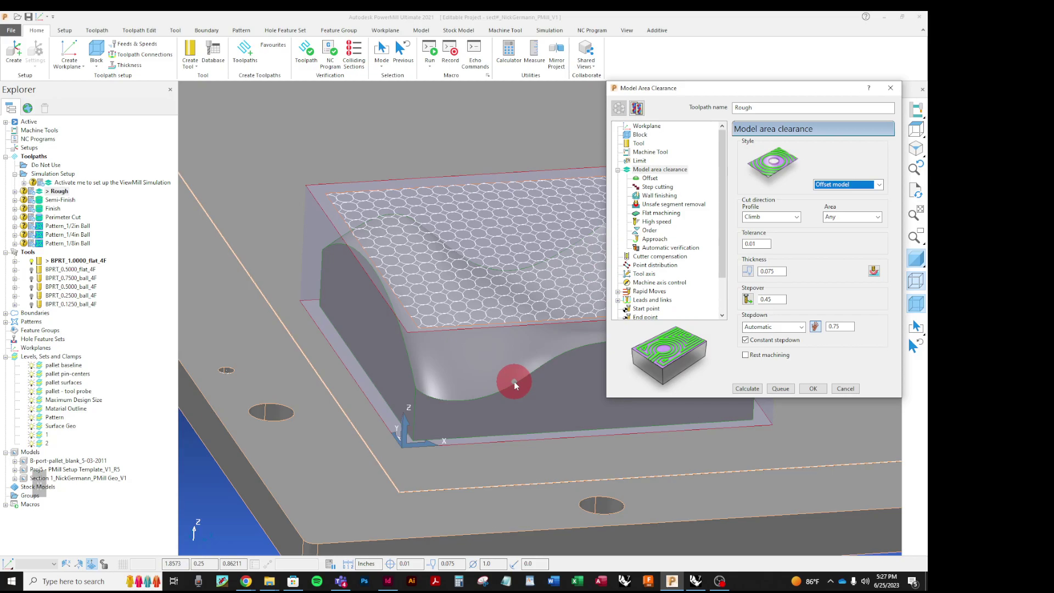
middle_click_drag(506, 313, 509, 196)
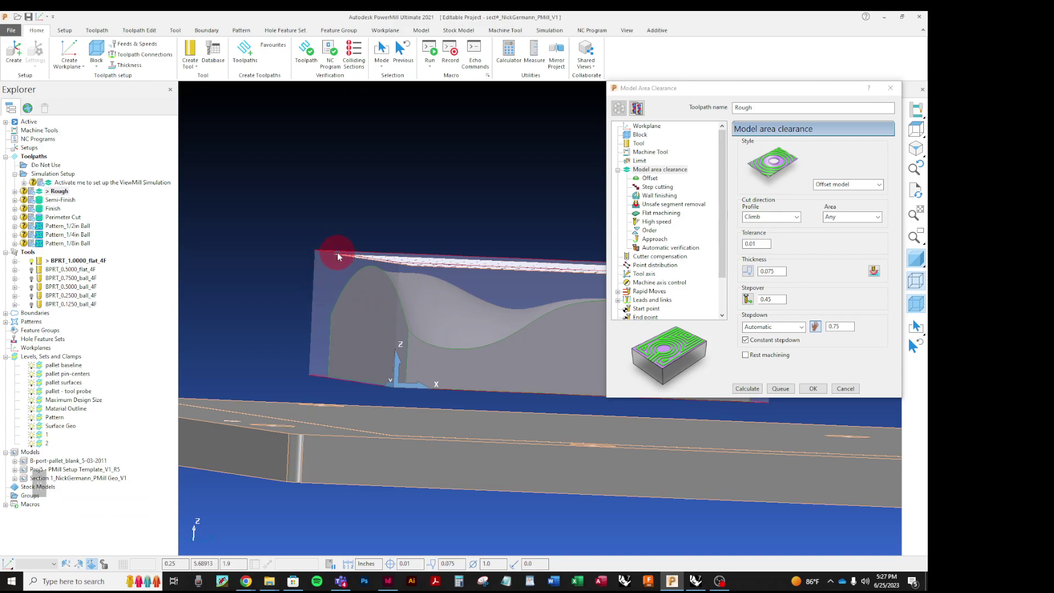
middle_click_drag(466, 180, 431, 364)
scroll(431, 374, "down", 3)
scroll(436, 370, "up", 4)
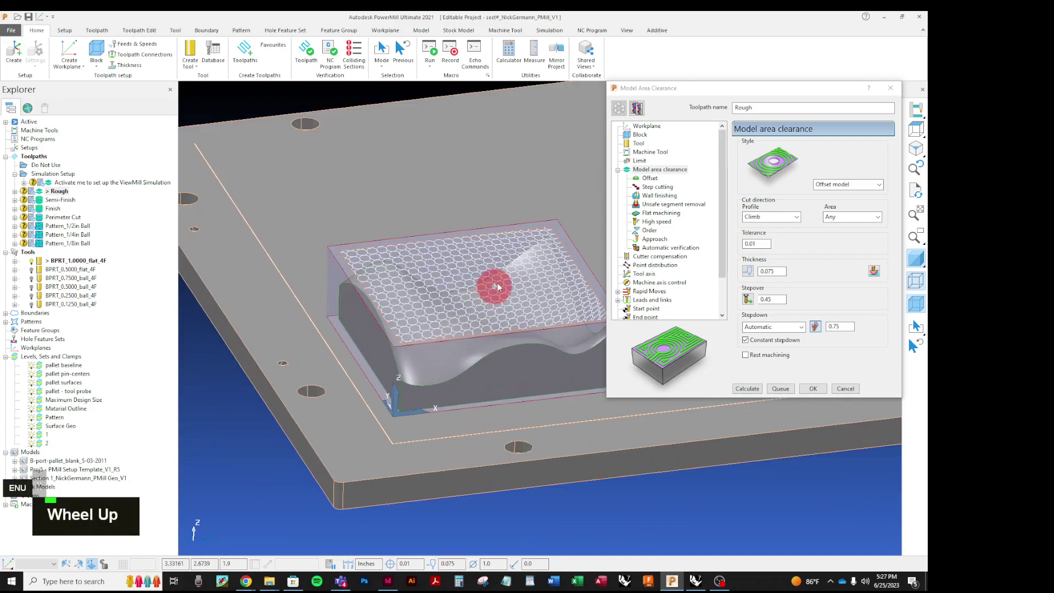
scroll(427, 303, "up", 3)
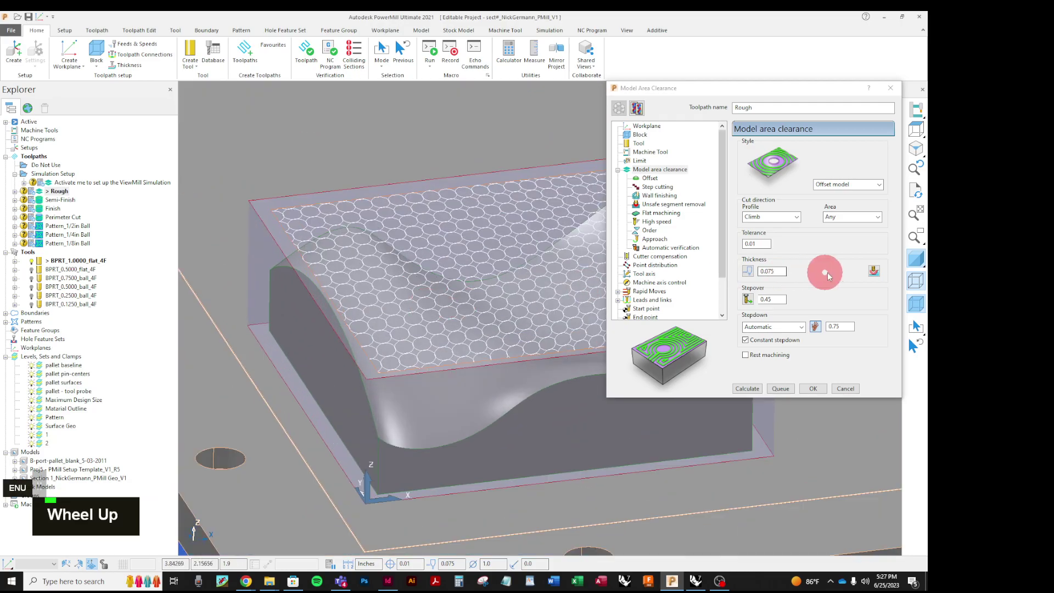
Step: Hide the hexagon pattern overlay and view the whole pallet against the Rough settings
left_click(916, 283)
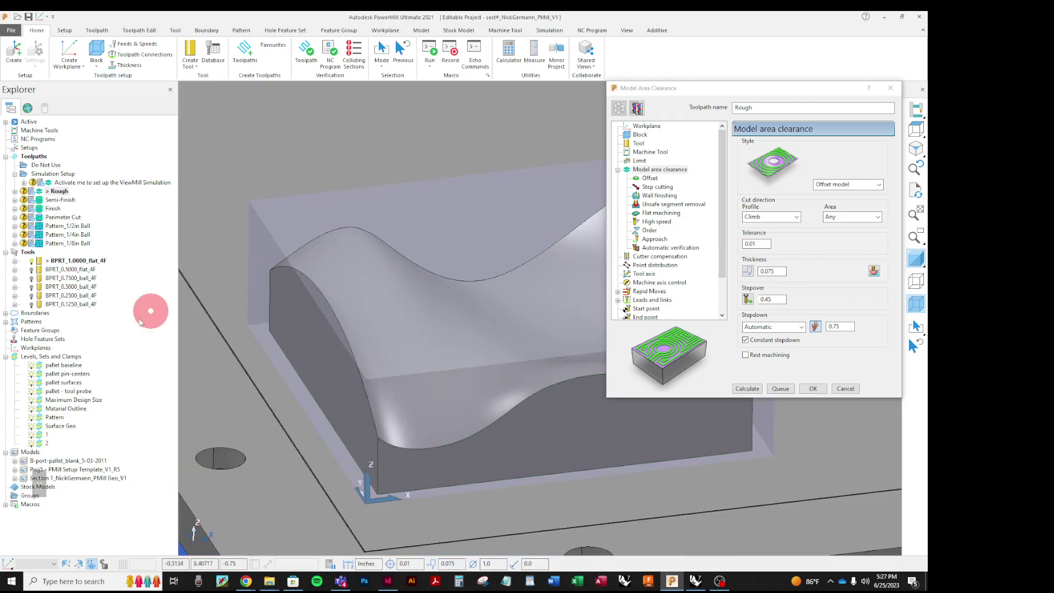
scroll(285, 315, "down", 3)
scroll(304, 345, "up", 3)
middle_click_drag(304, 344, 346, 262)
scroll(459, 297, "down", 3)
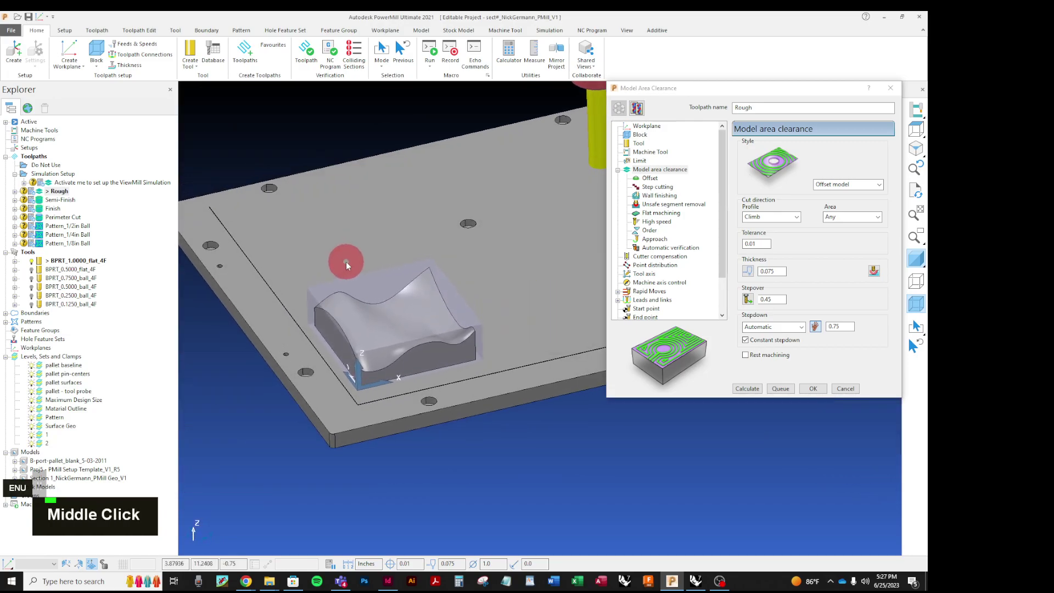
scroll(342, 335, "up", 2)
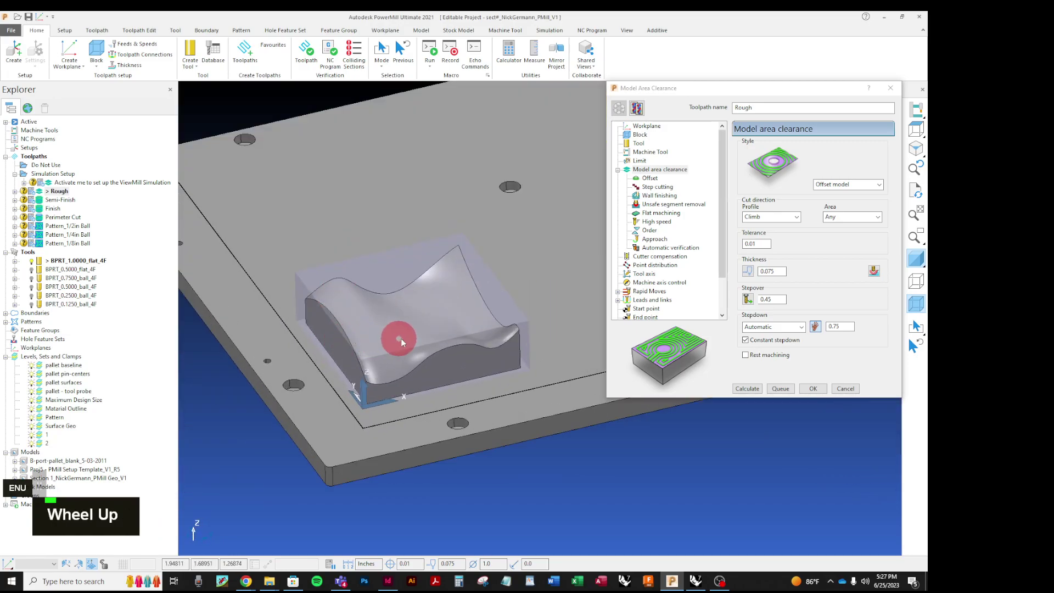
scroll(458, 337, "up", 2)
scroll(315, 354, "up", 2)
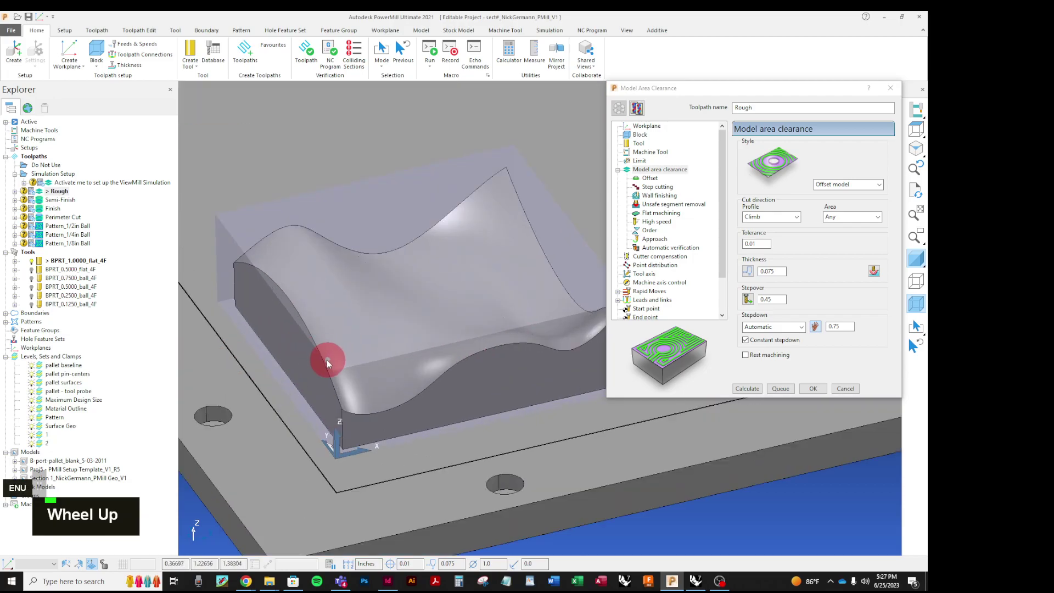
scroll(328, 360, "down", 2)
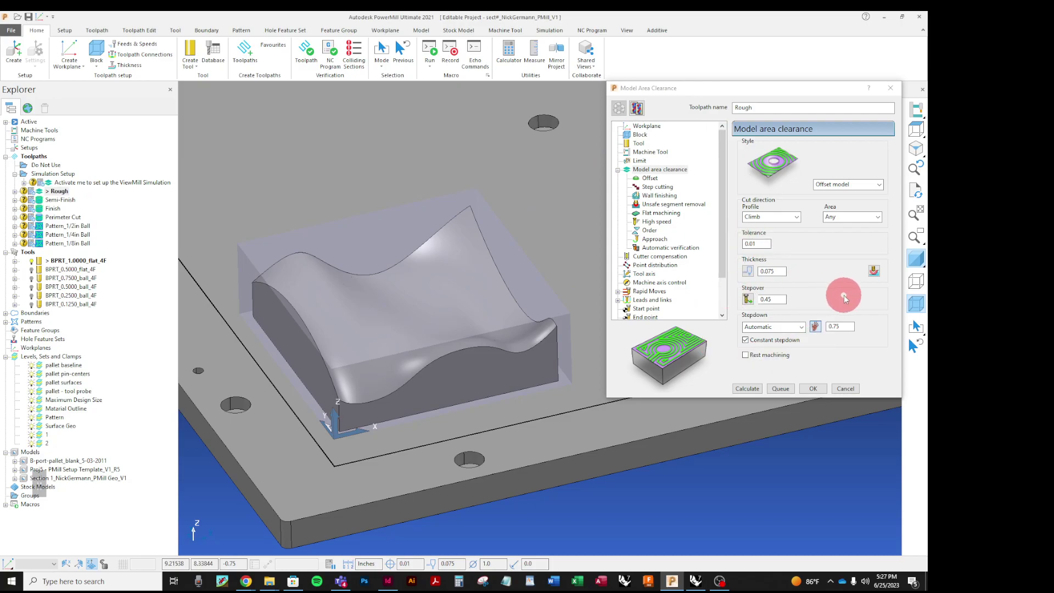
Step: Calculate the Rough toolpath and orbit around the part to inspect its passes and links
left_click(742, 388)
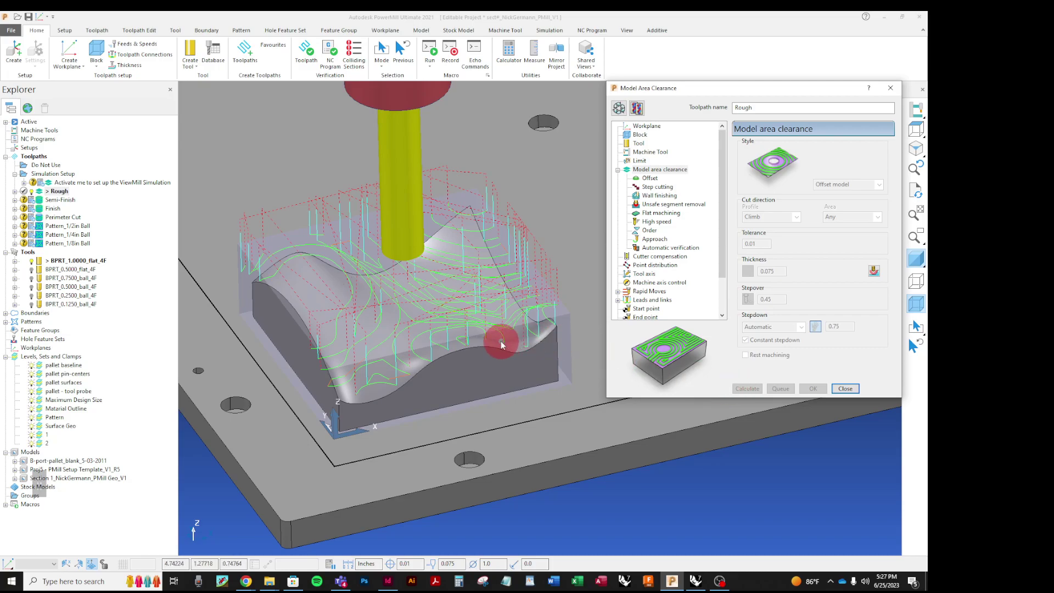
middle_click_drag(476, 361, 450, 341)
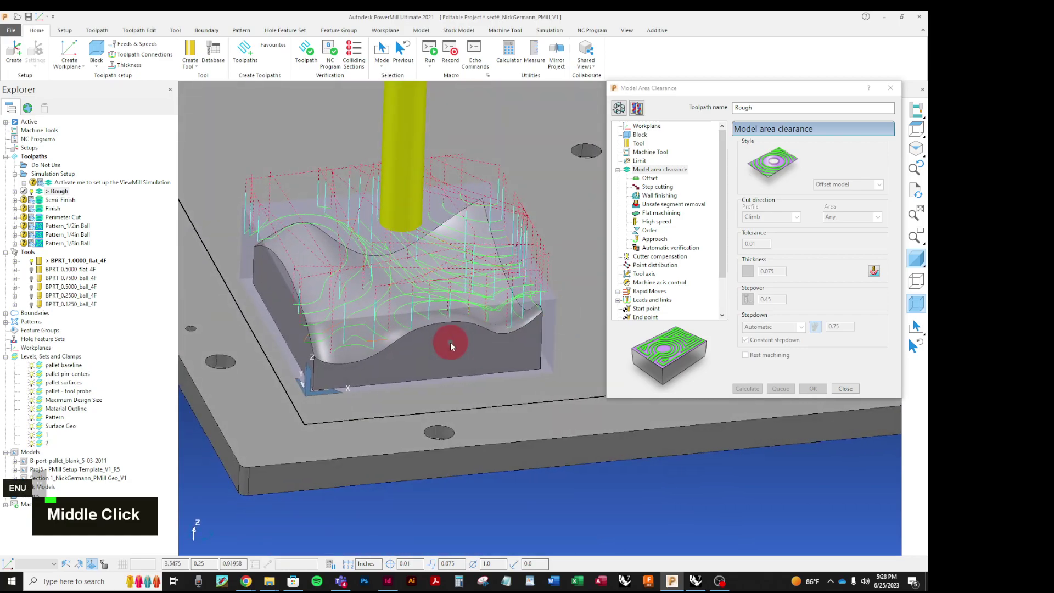
scroll(367, 264, "up", 2)
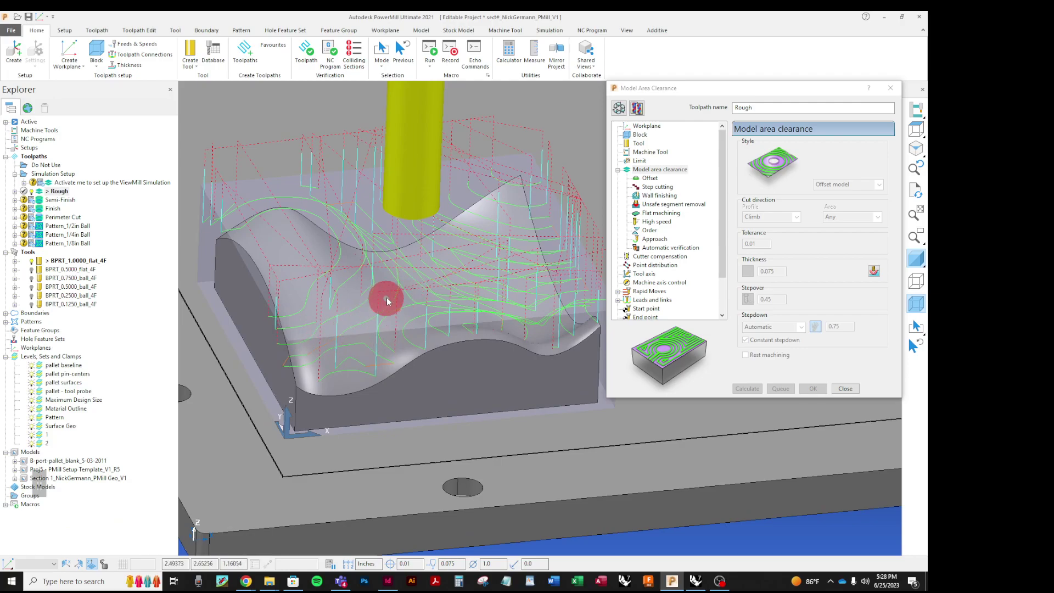
scroll(407, 274, "down", 2)
mouse_move(408, 272)
middle_mouse_down()
mouse_move(419, 237)
mouse_move(407, 183)
mouse_move(409, 253)
middle_mouse_up()
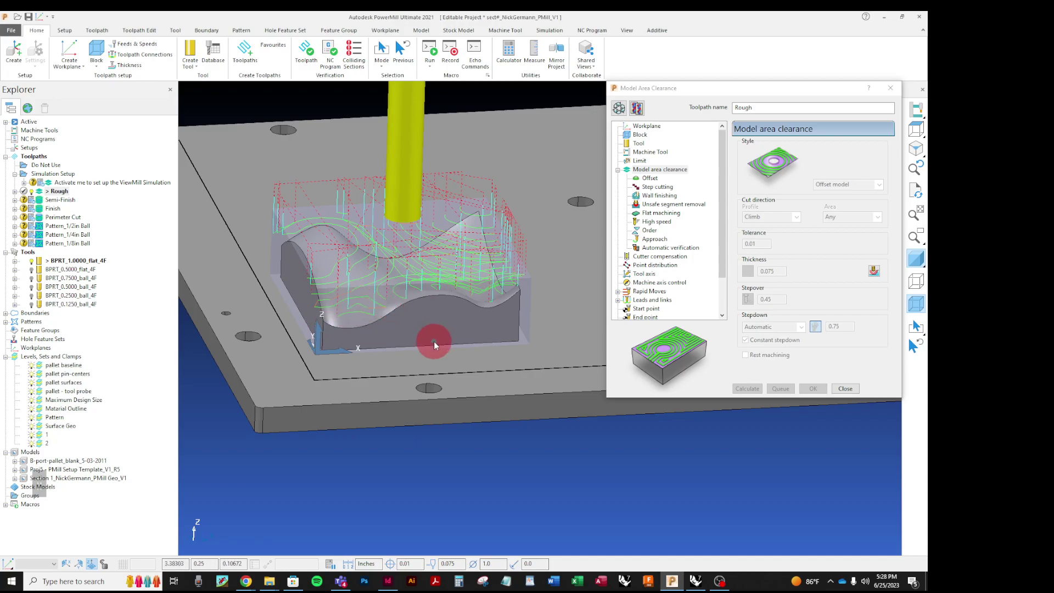
scroll(286, 193, "up", 1)
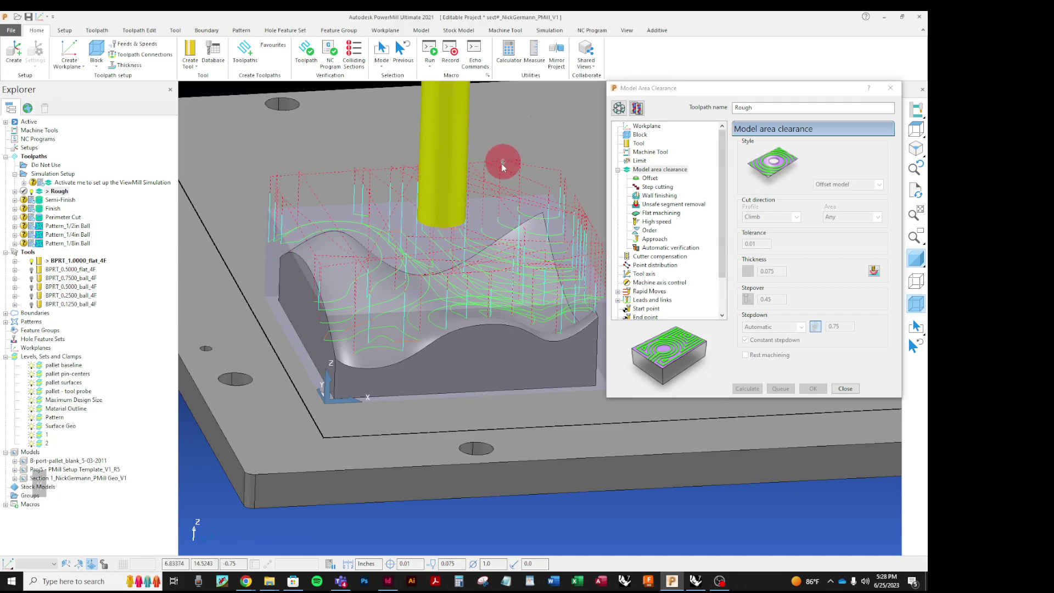
mouse_move(447, 287)
middle_mouse_down()
mouse_move(450, 236)
mouse_move(442, 296)
middle_mouse_up()
scroll(335, 309, "down", 2)
middle_click_drag(329, 308, 423, 259)
scroll(423, 306, "up", 2)
mouse_move(423, 305)
middle_mouse_down()
mouse_move(494, 266)
mouse_move(477, 228)
mouse_move(496, 359)
mouse_move(489, 208)
mouse_move(513, 254)
middle_mouse_up()
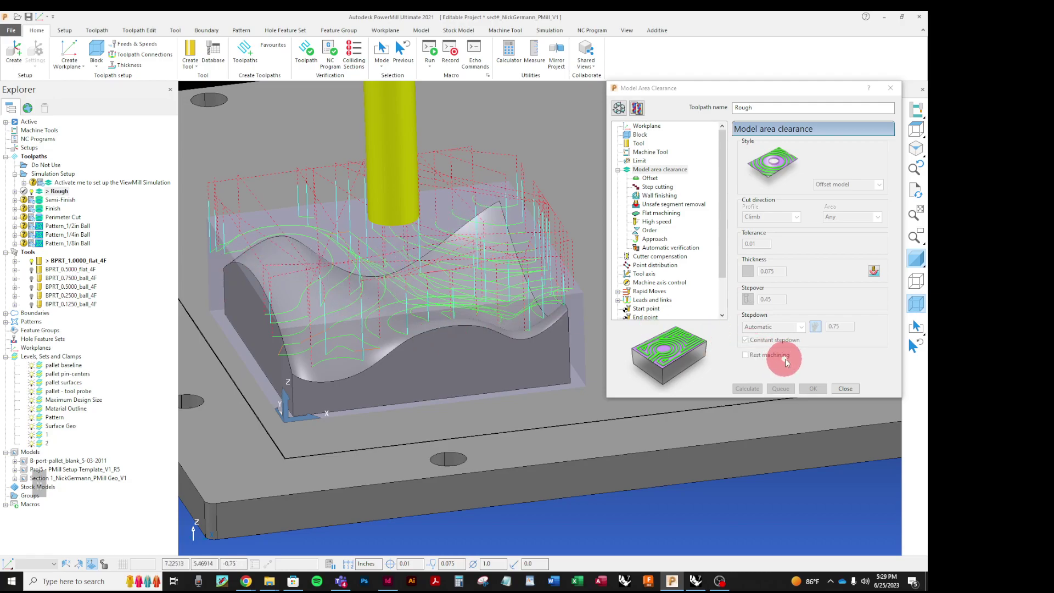
Step: Close the Model Area Clearance dialog and zoom in on the calculated roughing passes
left_click(845, 388)
scroll(813, 368, "down", 3)
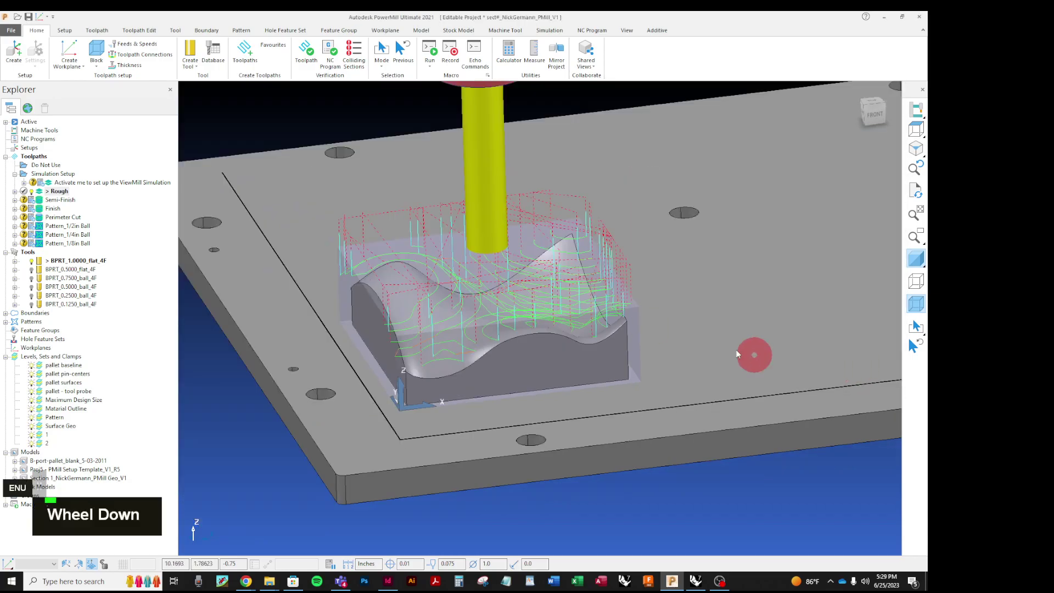
scroll(361, 348, "up", 3)
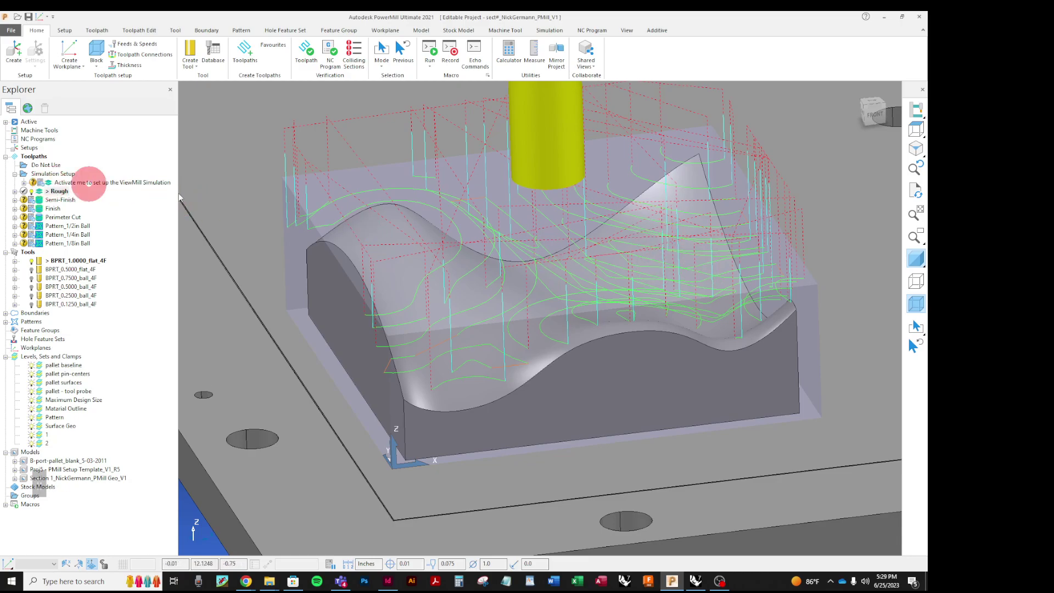
Step: Make the ViewMill setup toolpath active instead of Rough and bring up the Simulation controls
double_click(44, 189)
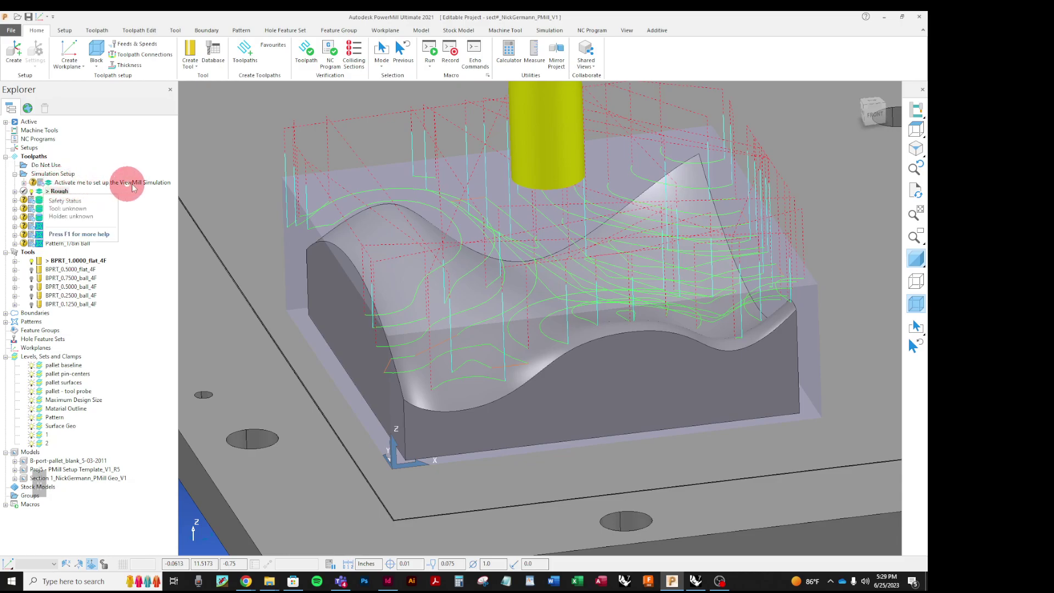
right_click(60, 185)
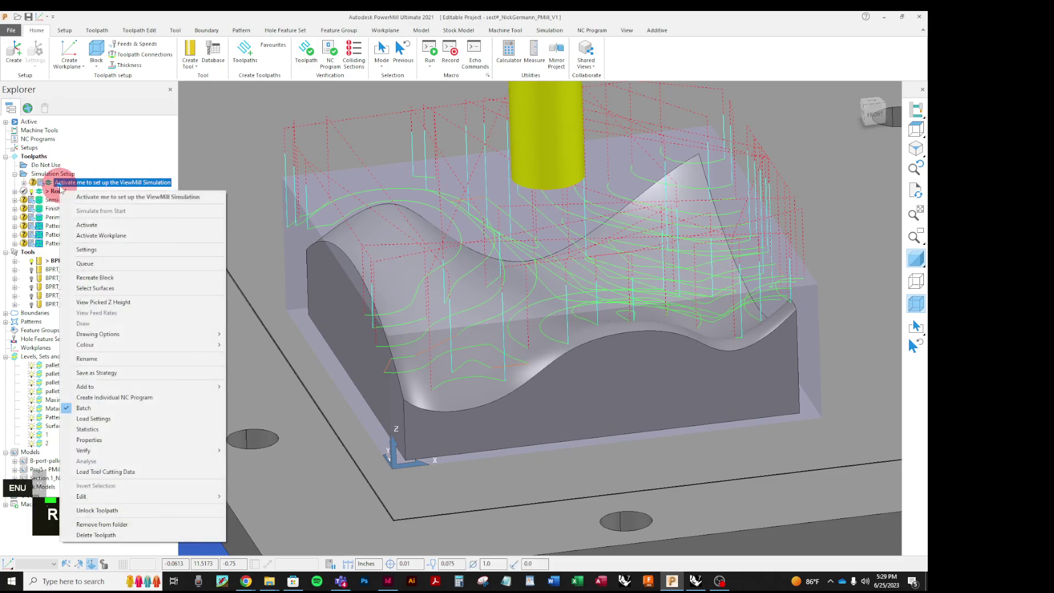
left_click(83, 224)
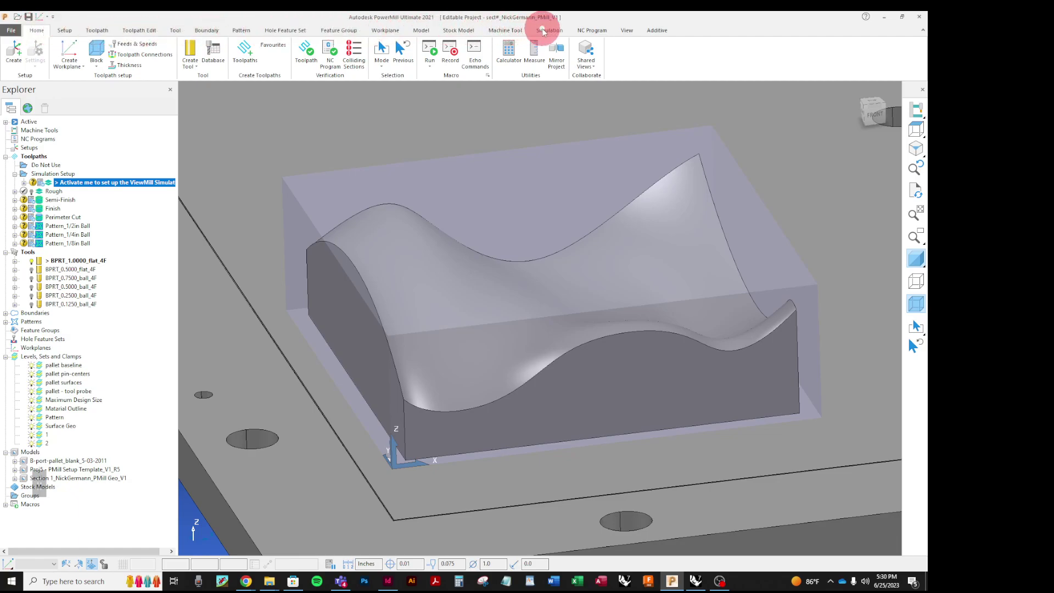
left_click(546, 31)
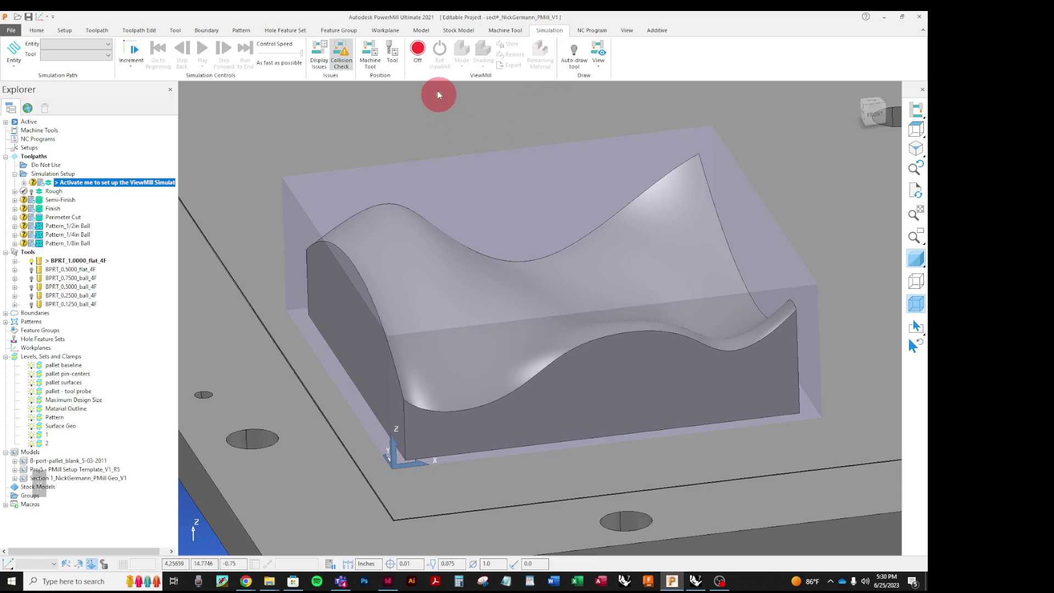
Step: Switch ViewMill on with Fixed direction mode and Rainbow shading
left_click(419, 50)
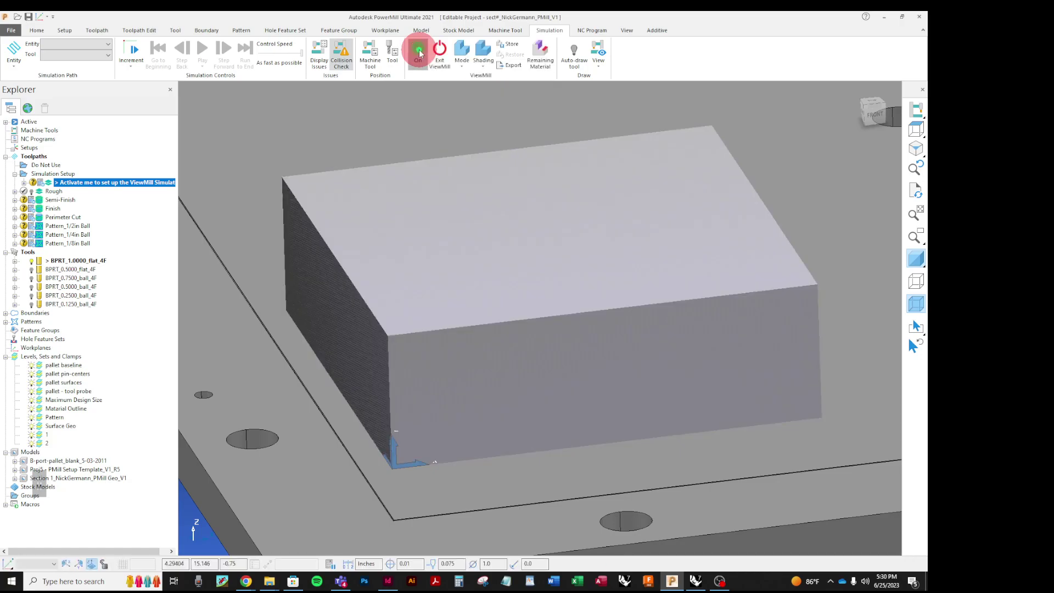
left_click(462, 68)
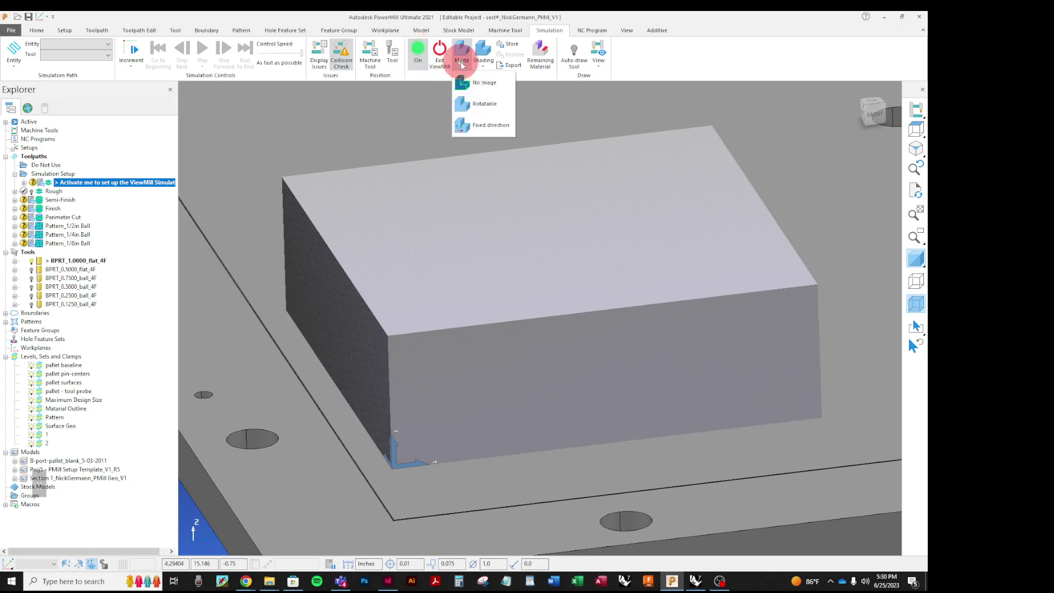
left_click(470, 125)
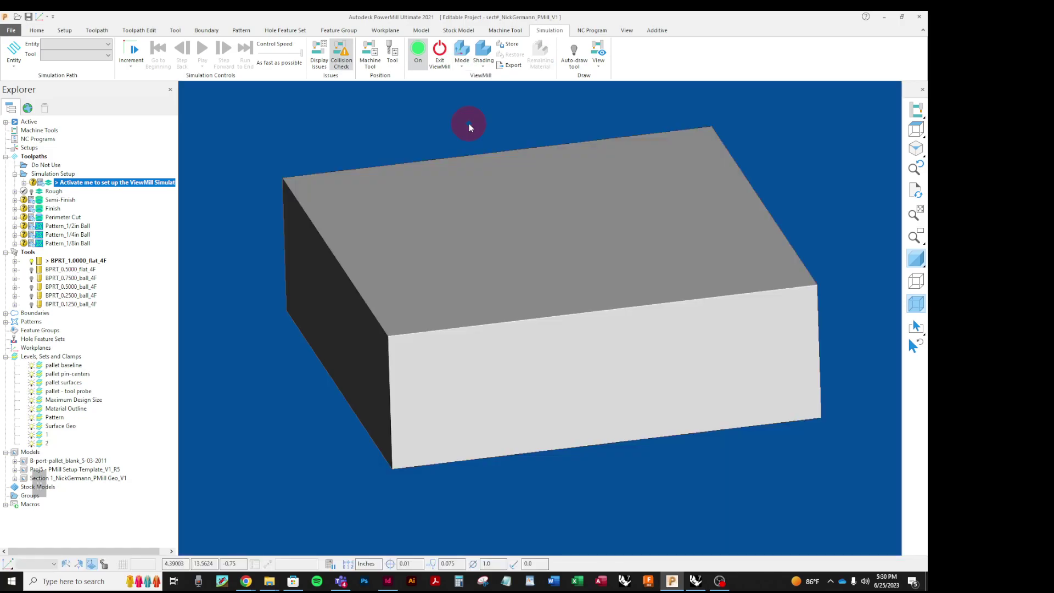
left_click(481, 72)
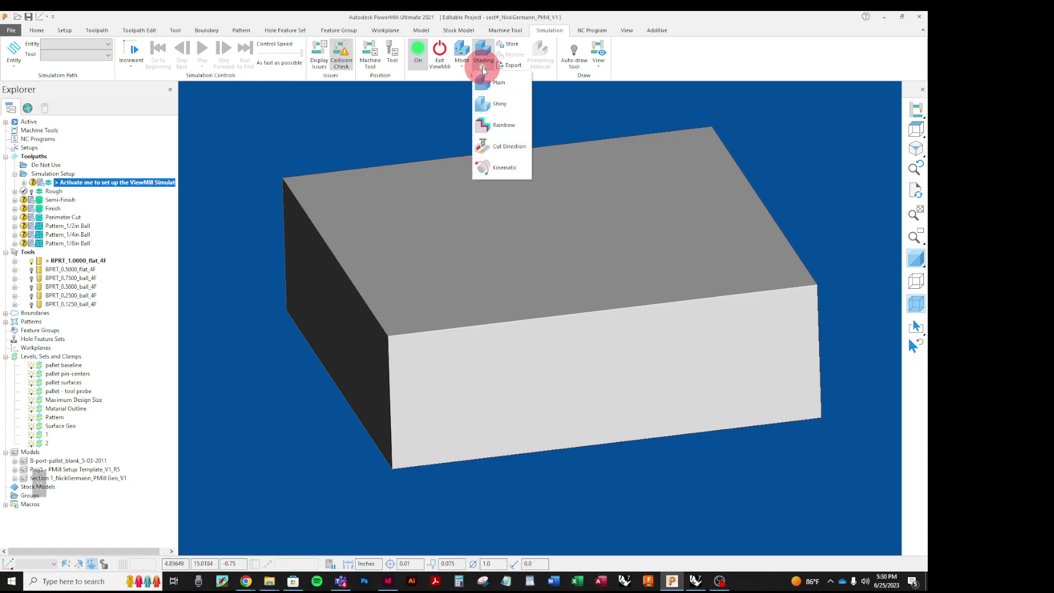
left_click(487, 124)
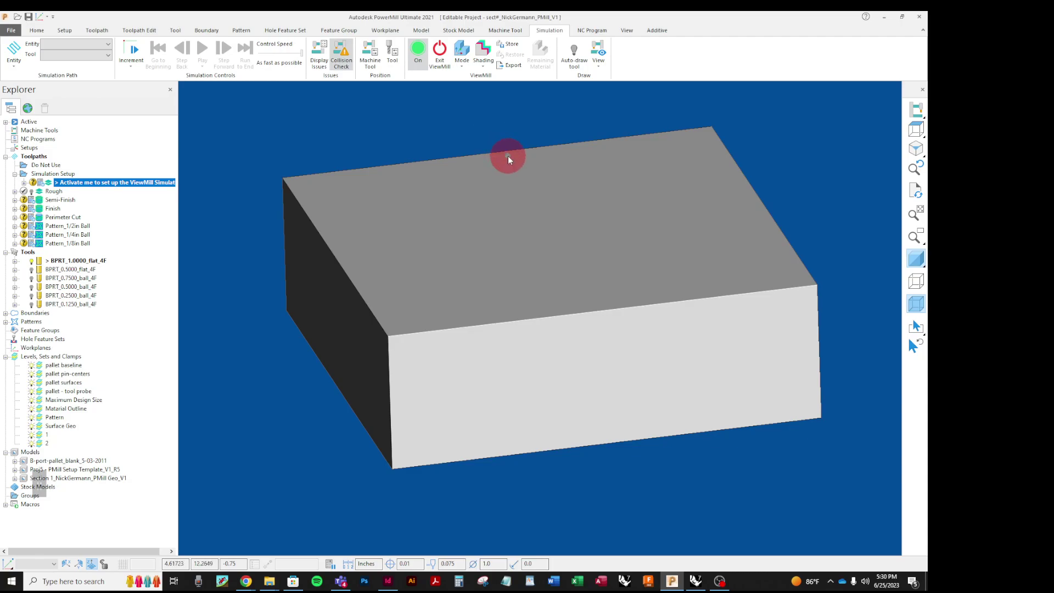
left_click(109, 47)
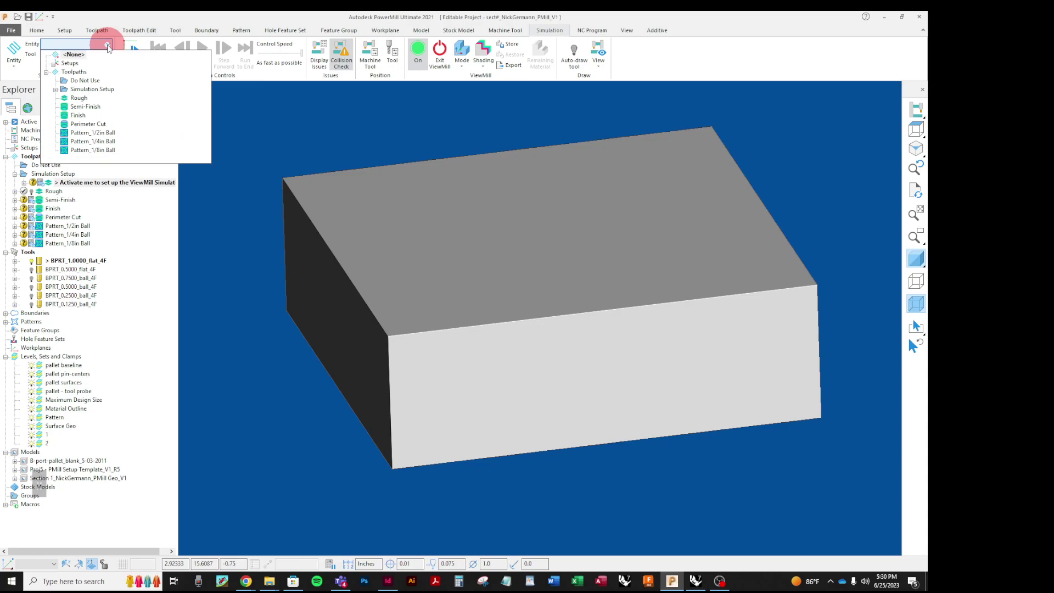
Step: Simulate the Rough toolpath in ViewMill, then set the Mode to No Image to hide the stock
left_click(81, 98)
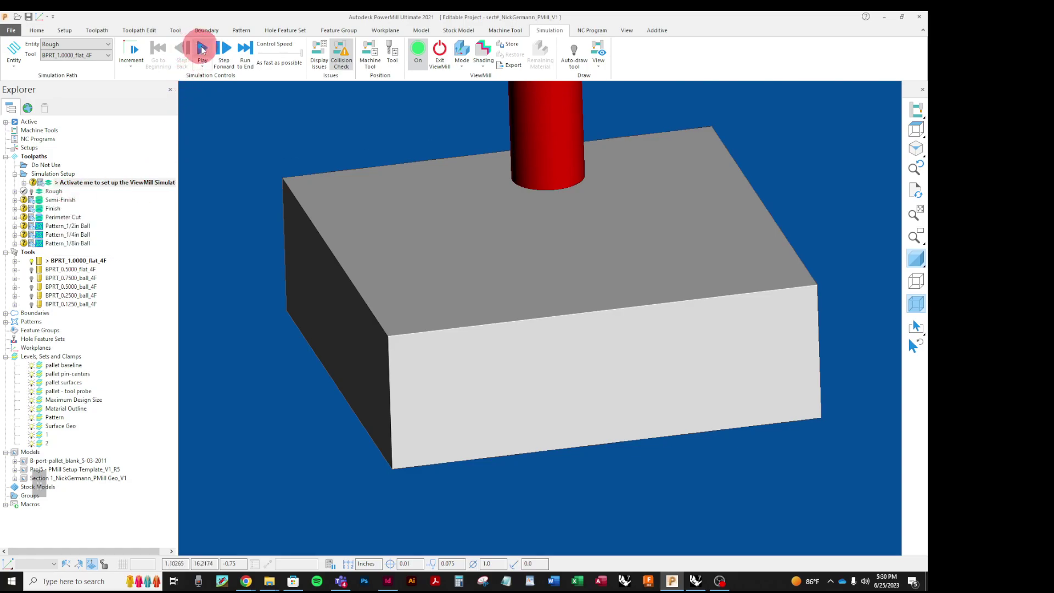
left_click(202, 50)
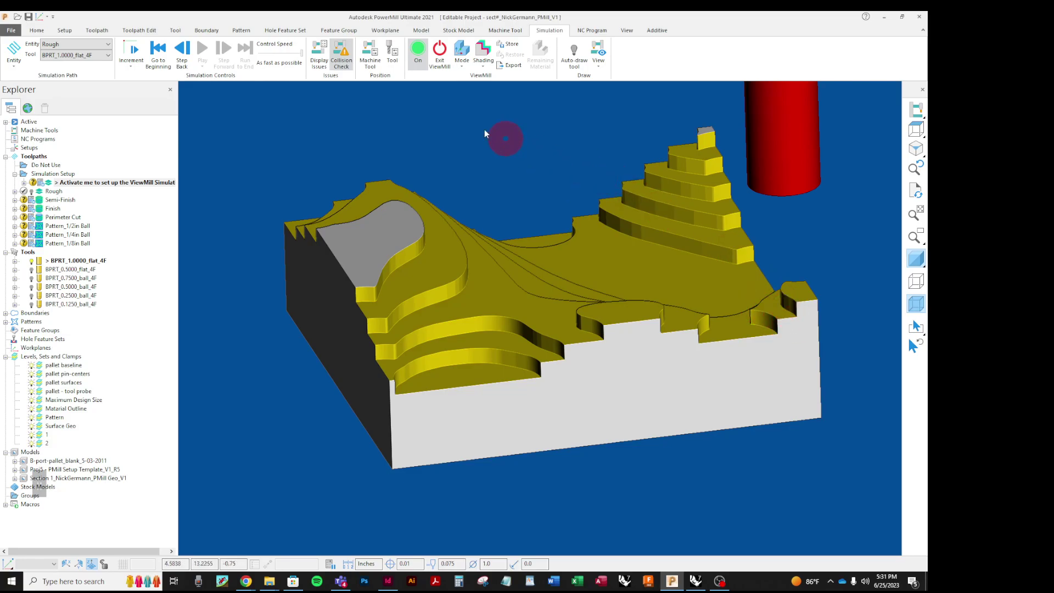
left_click(462, 66)
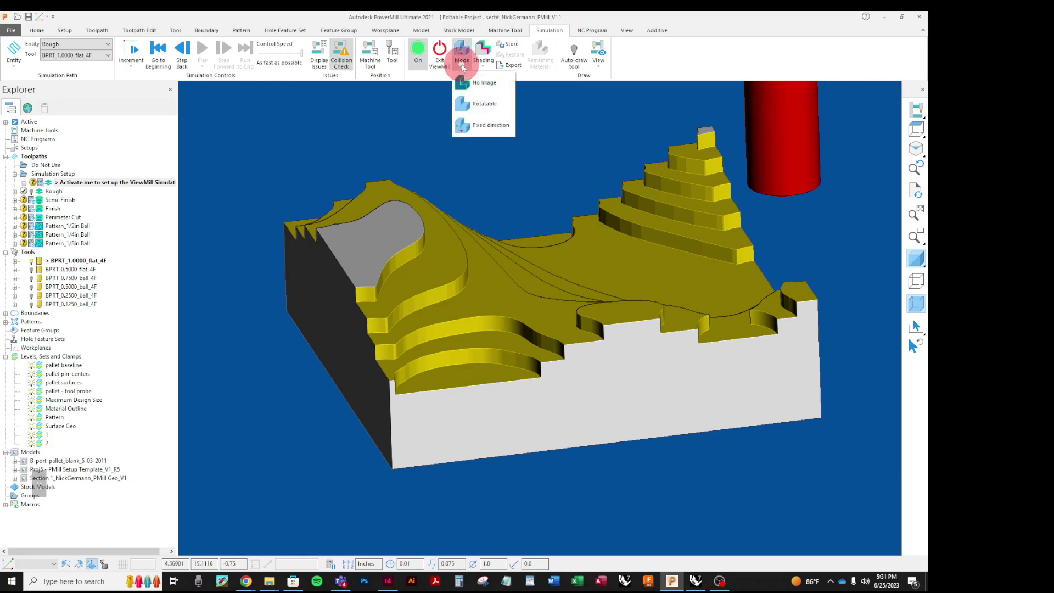
left_click(462, 82)
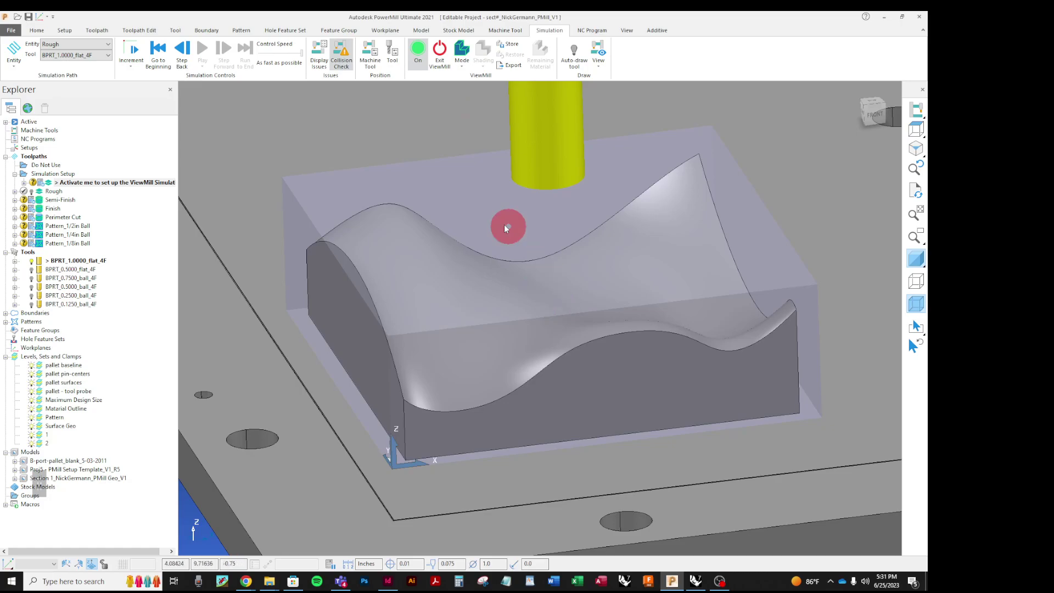
Step: Make Semi-Finish the active toolpath from the Home tab
scroll(515, 228, "down", 2)
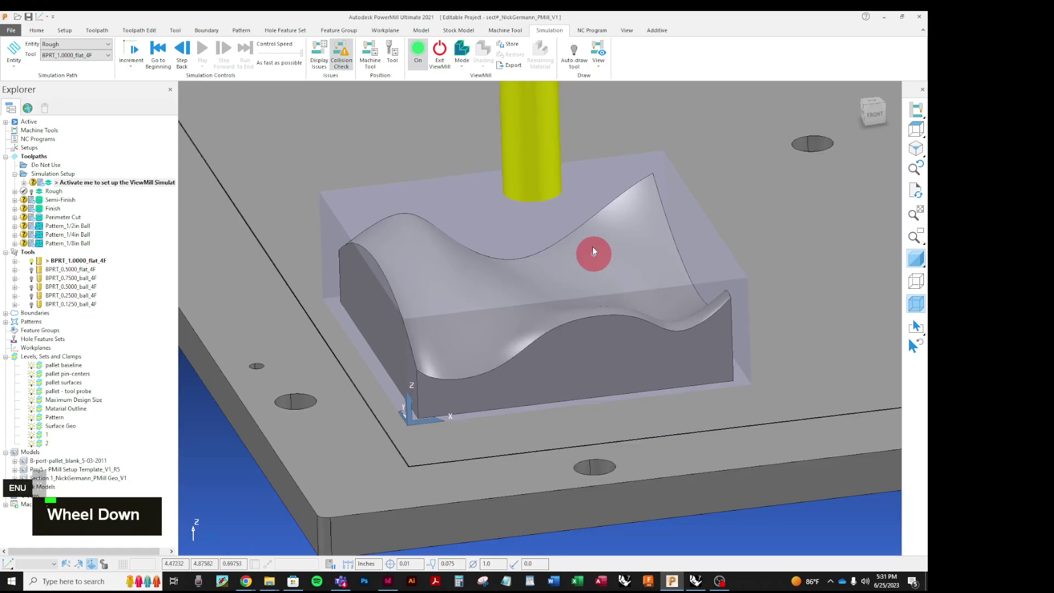
left_click(37, 31)
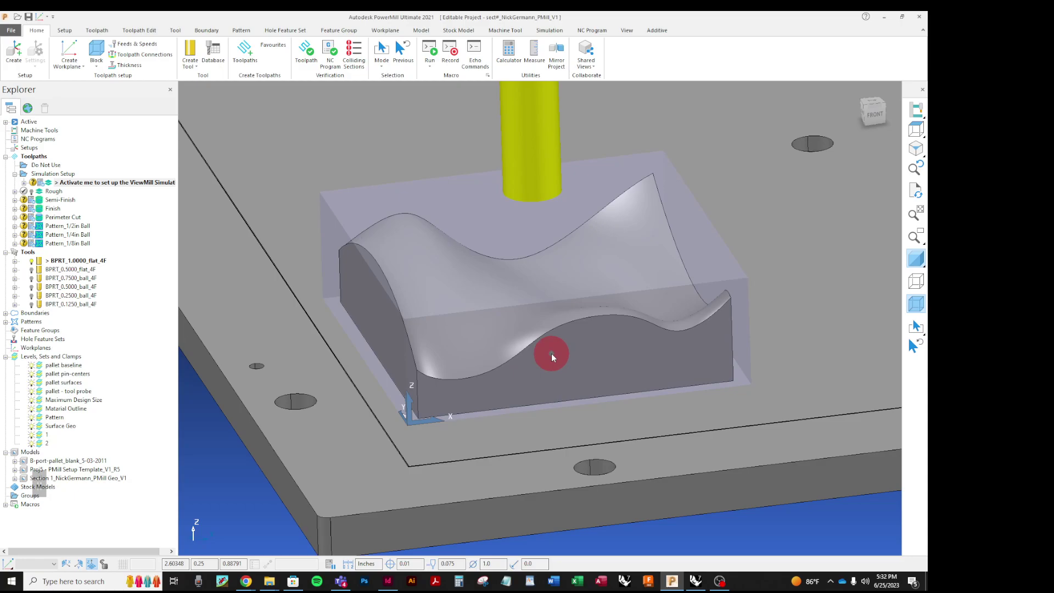
right_click(40, 201)
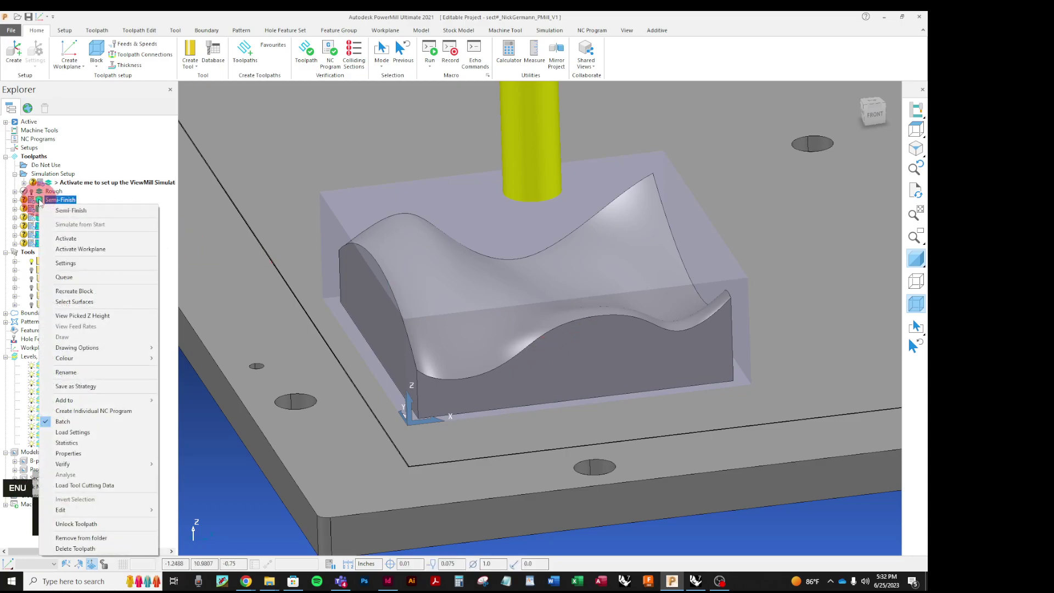
left_click(65, 238)
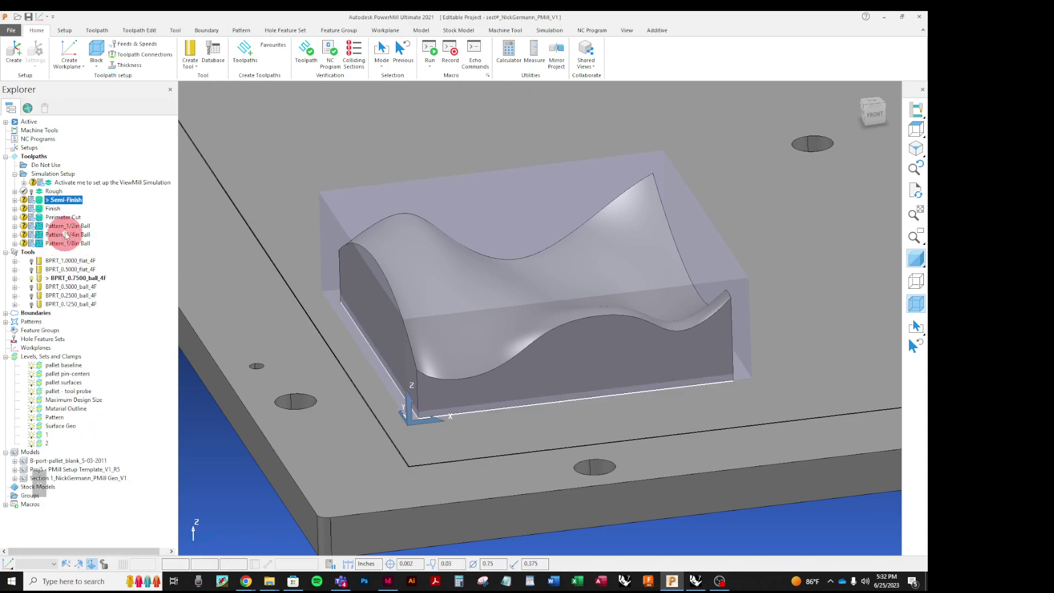
Step: Recalculate Semi-Finish in its settings dialog, check the contour passes, and close the dialog
right_click(57, 202)
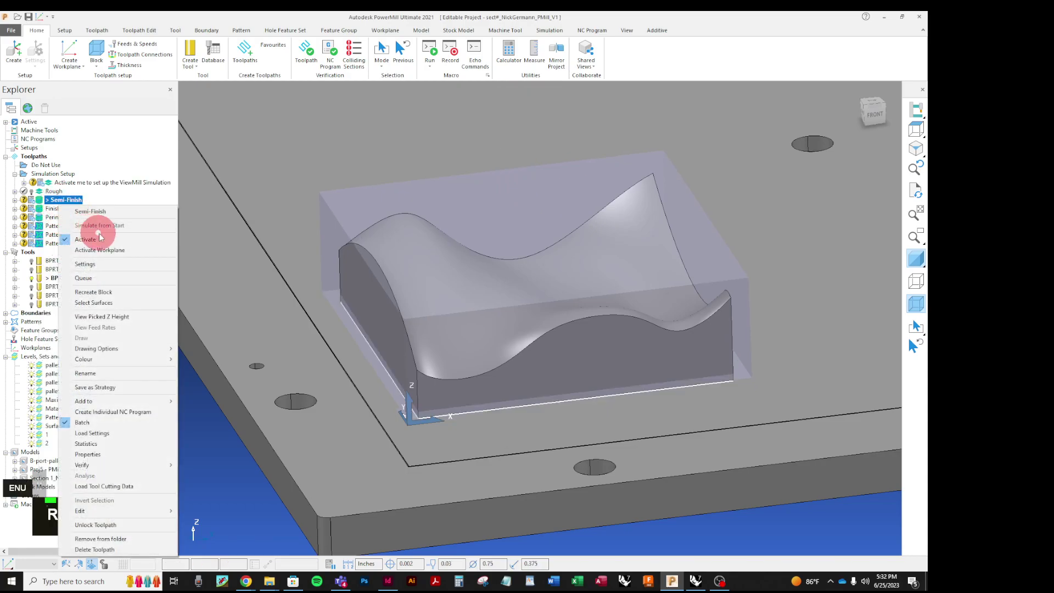
left_click(113, 259)
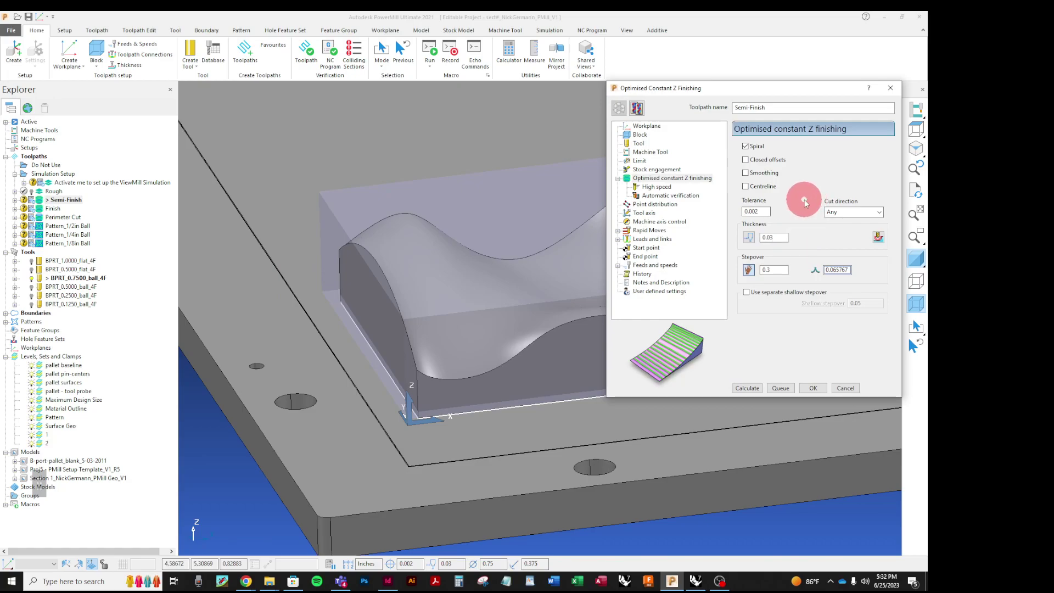
left_click(748, 388)
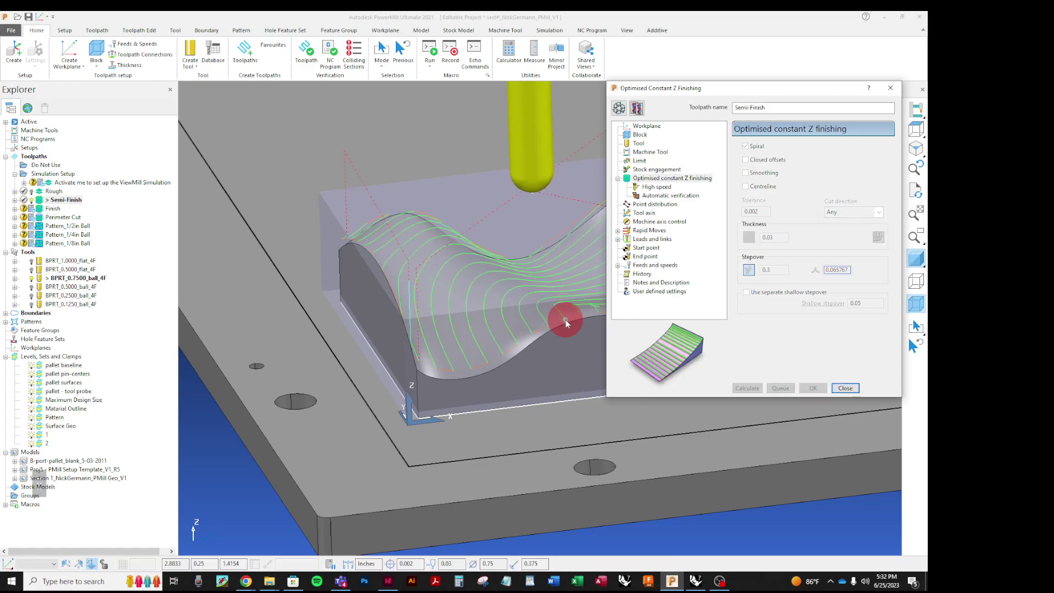
scroll(258, 443, "down", 3)
scroll(419, 322, "up", 4)
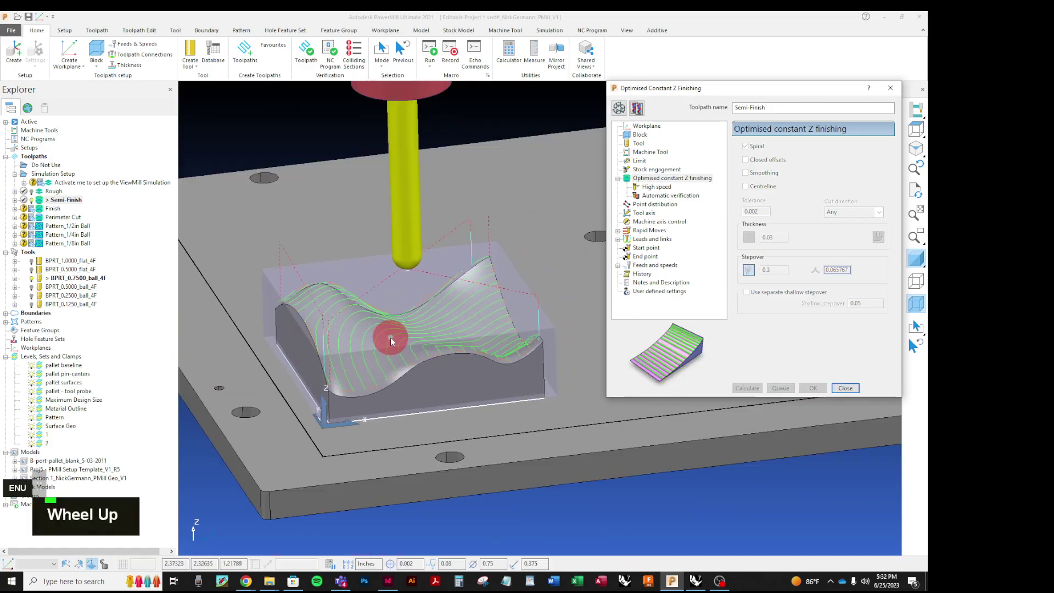
middle_click_drag(432, 235, 498, 234)
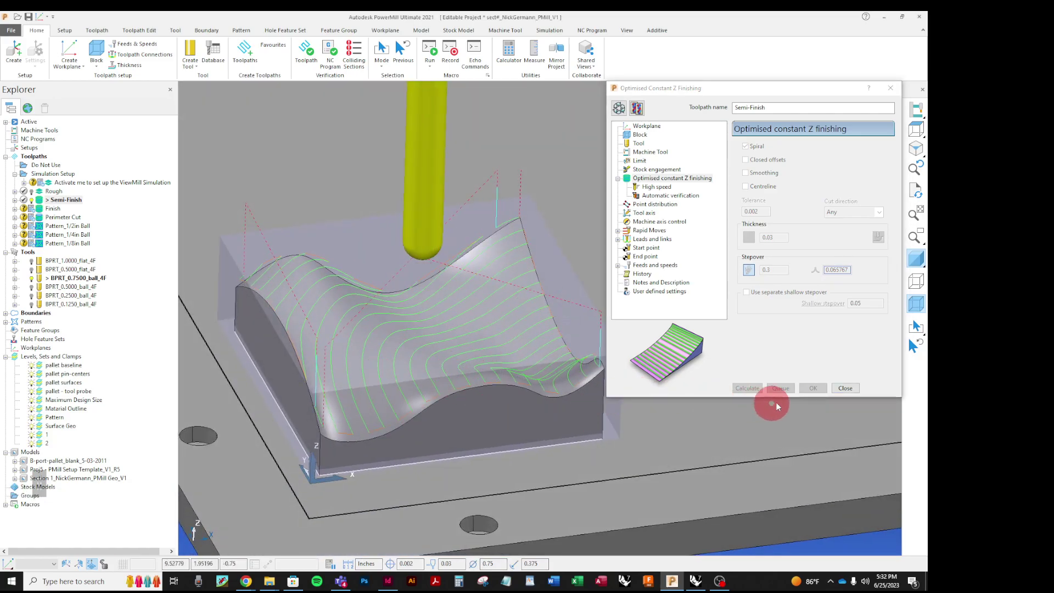
left_click(855, 393)
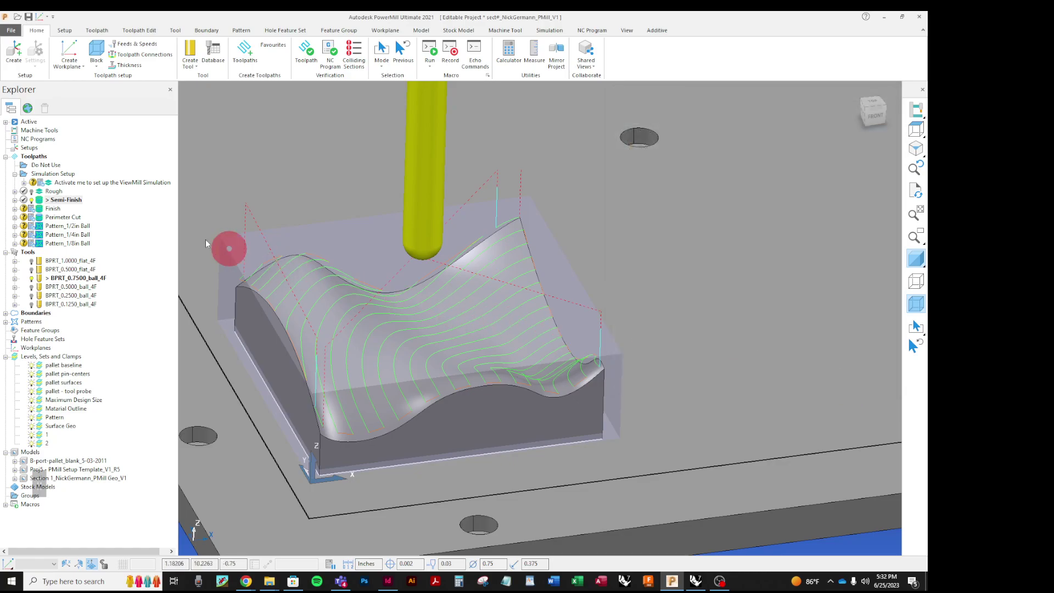
Step: Activate the Finish toolpath and recalculate it in its Optimised Constant Z Finishing settings
right_click(48, 212)
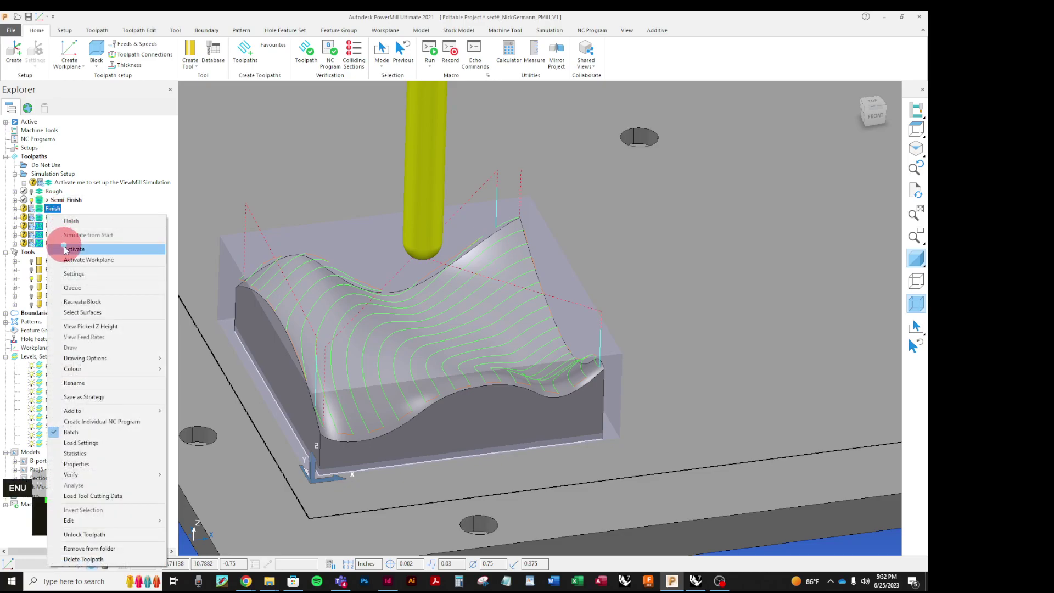
left_click(61, 248)
right_click(53, 208)
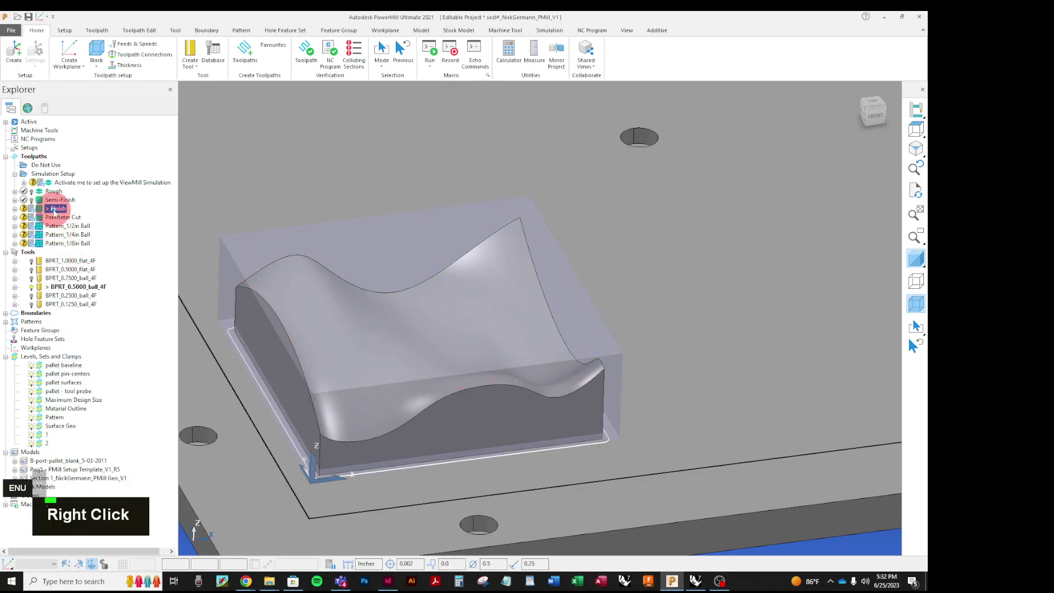
left_click(77, 273)
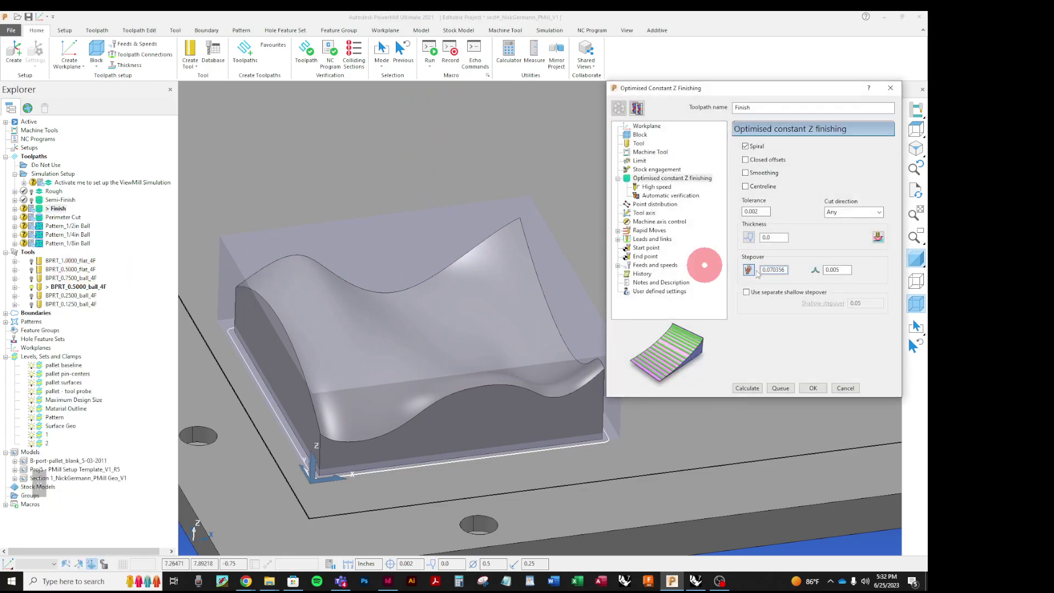
left_click(749, 388)
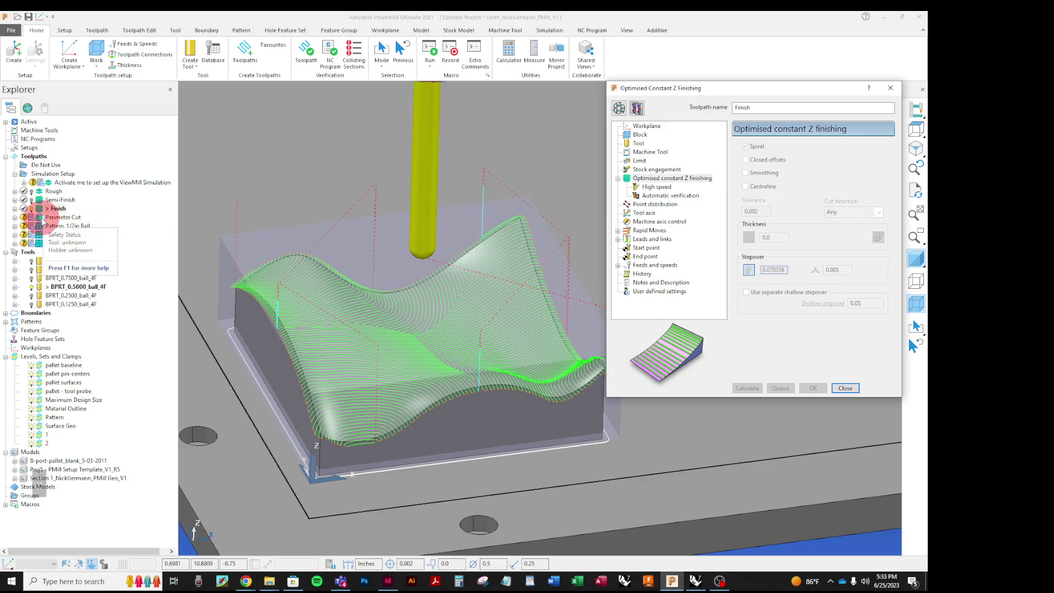
left_click(845, 388)
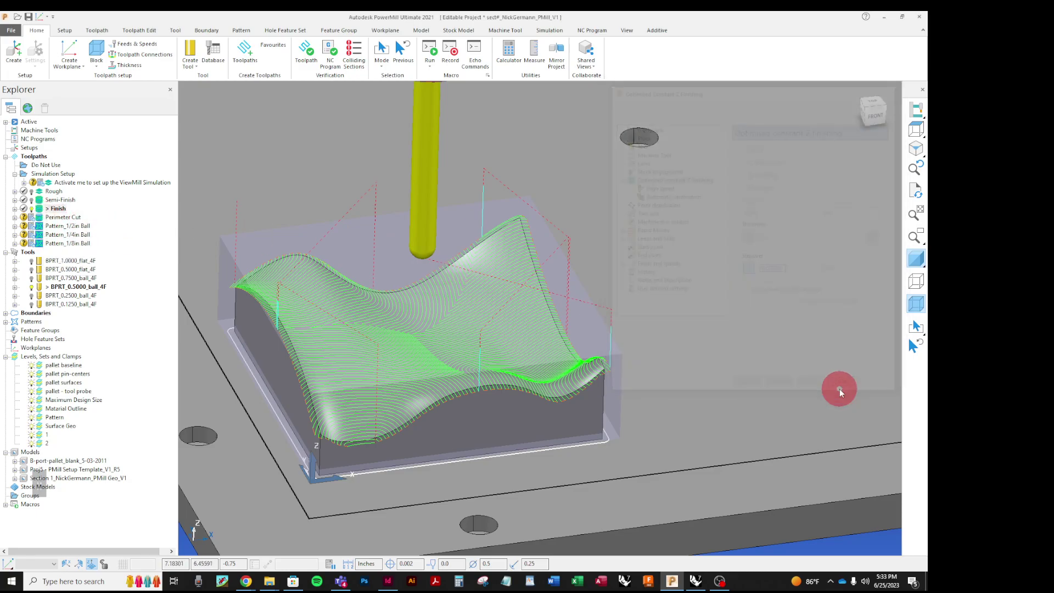
Step: Activate Perimeter Cut and calculate its 0.375-stepdown constant Z passes around the part walls
right_click(40, 220)
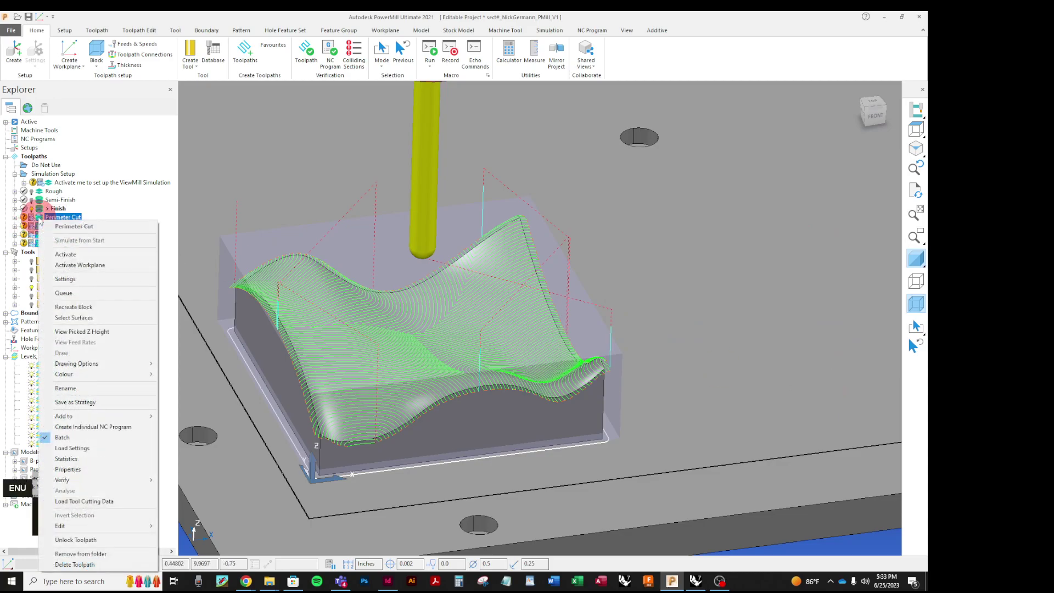
left_click(85, 254)
right_click(46, 218)
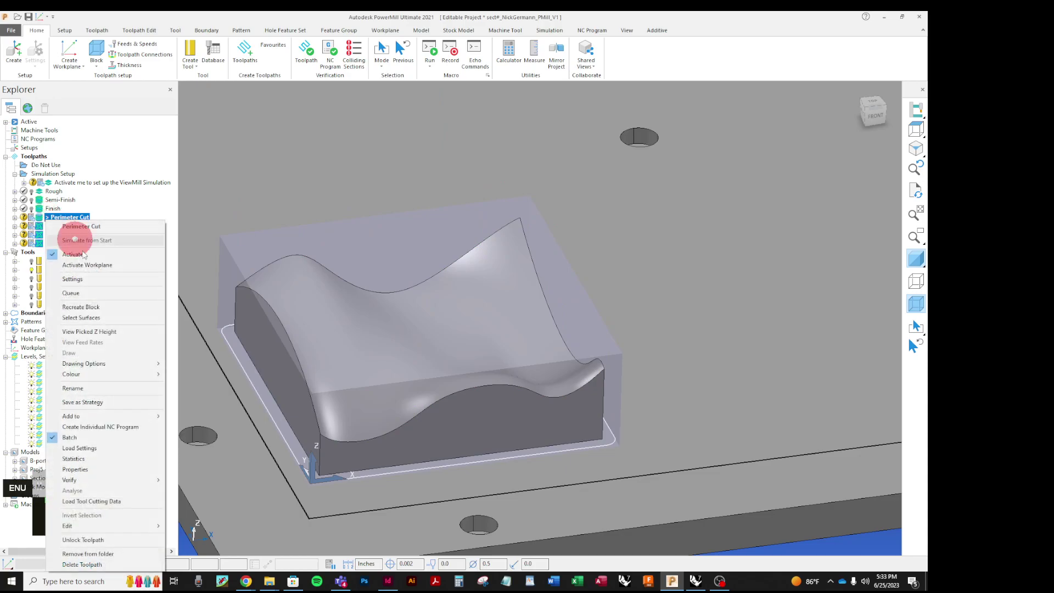
left_click(91, 277)
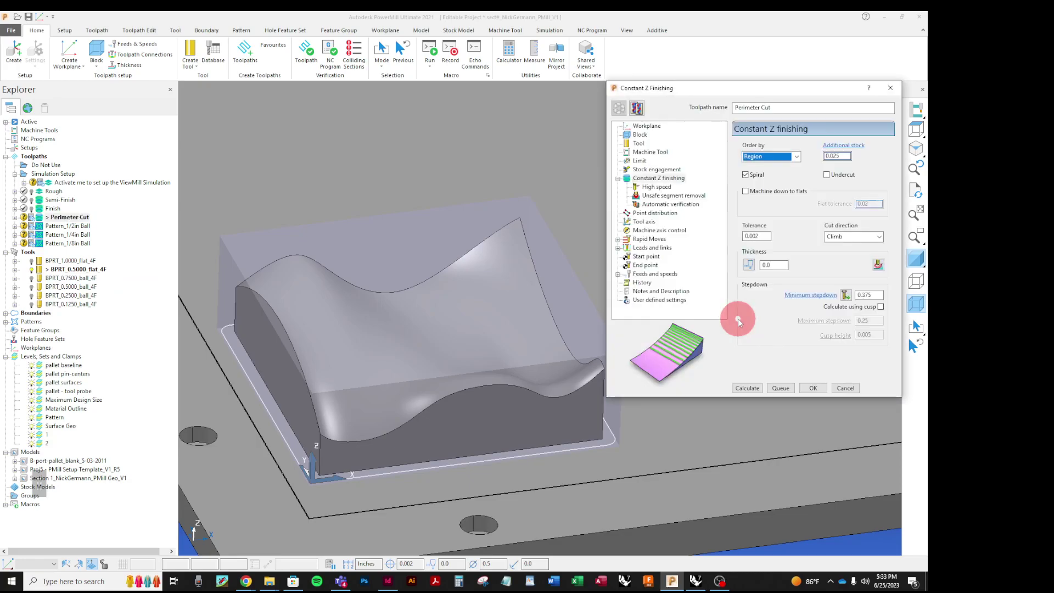
left_click(746, 388)
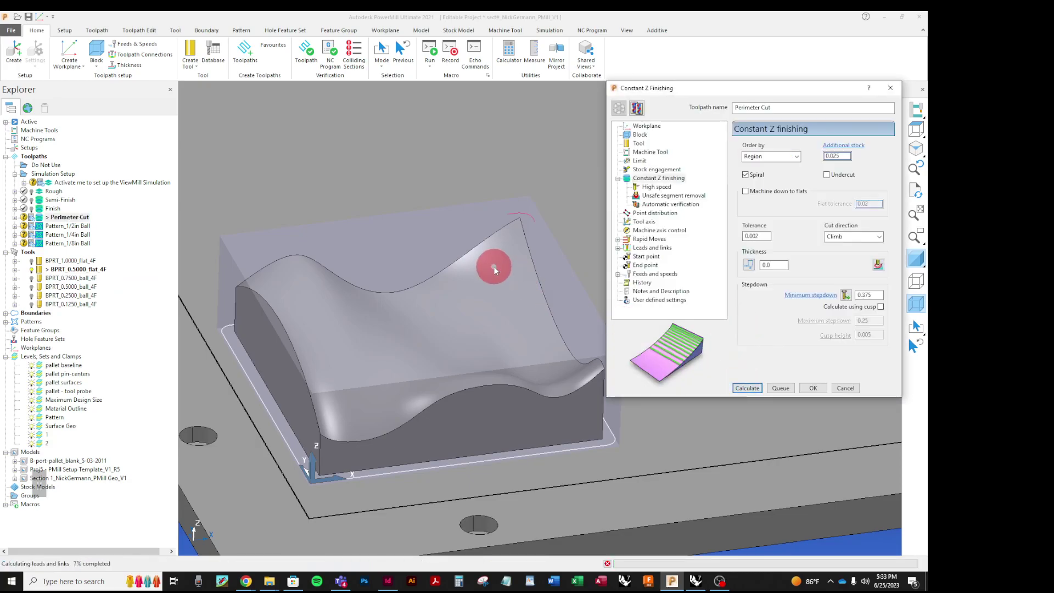
middle_click_drag(350, 271, 282, 129)
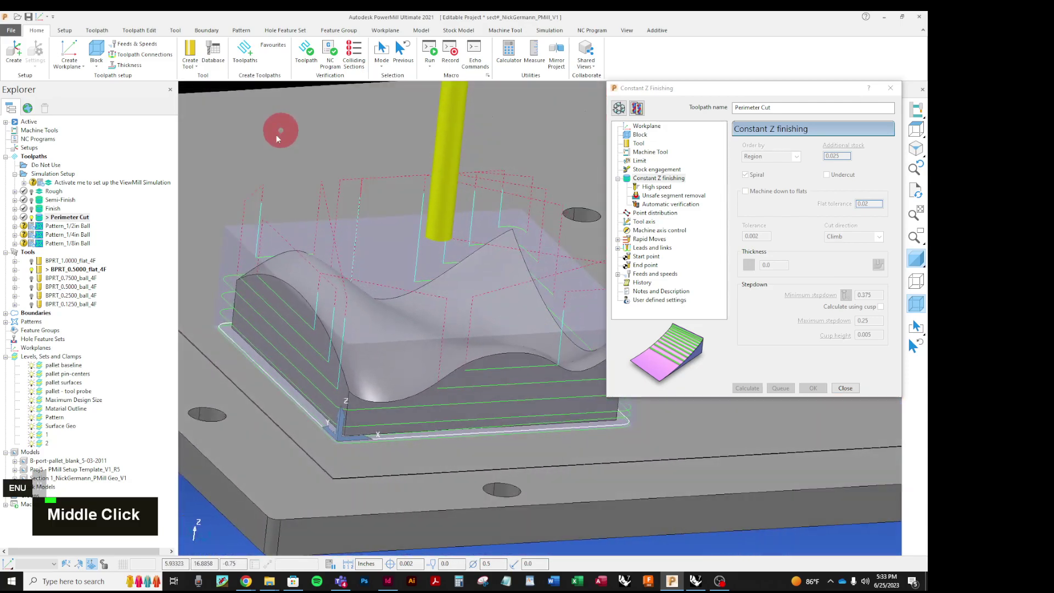
left_click(856, 392)
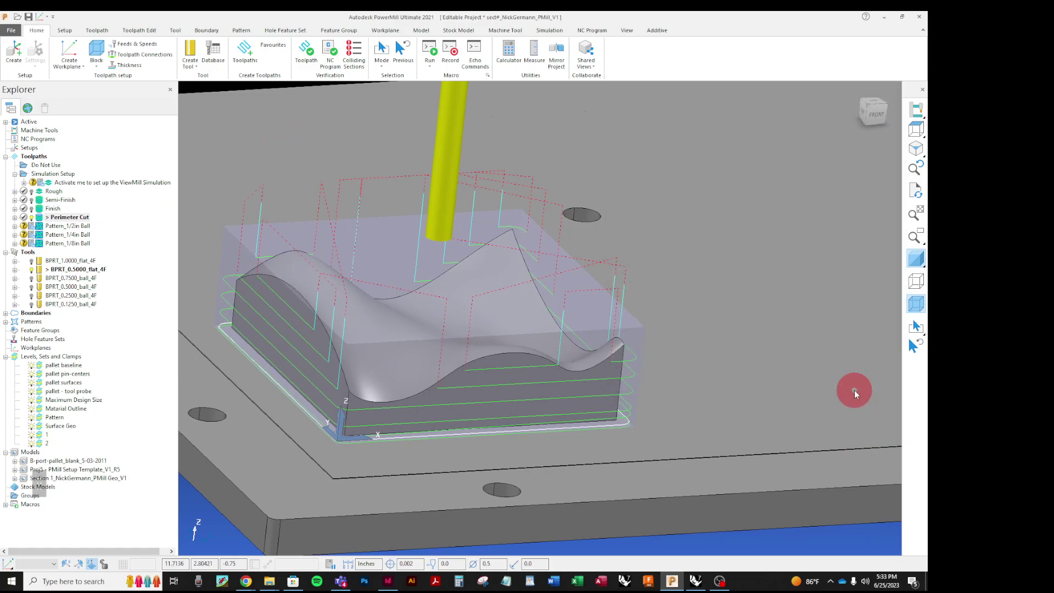
Step: Activate Semi-Finish and orbit to view its curved passes over the wavy surface
right_click(53, 201)
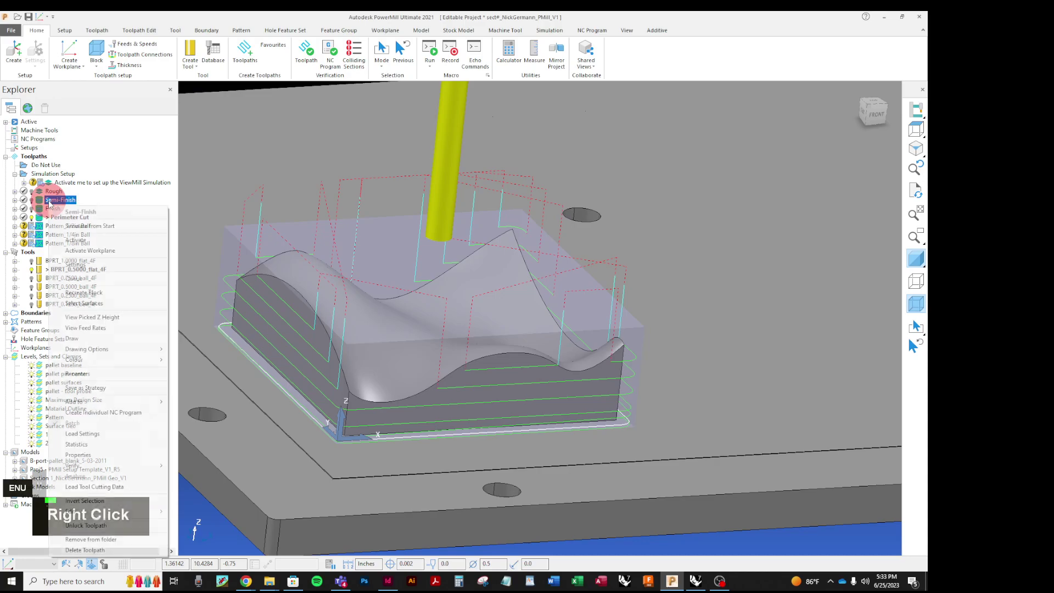
left_click(73, 241)
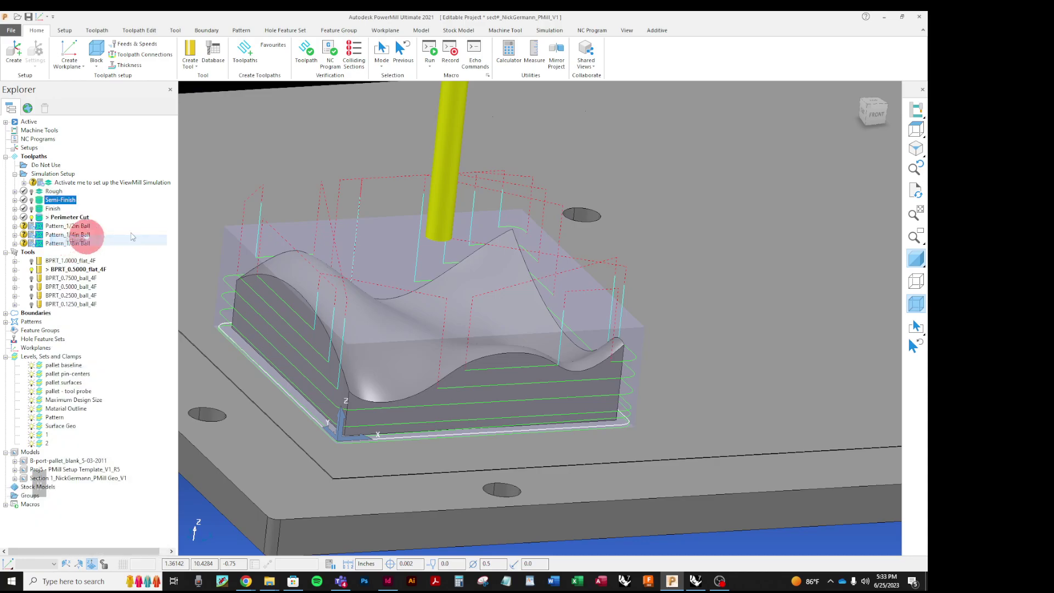
mouse_move(426, 233)
middle_mouse_down()
mouse_move(467, 224)
mouse_move(454, 189)
mouse_move(363, 260)
mouse_move(370, 252)
mouse_move(367, 284)
middle_mouse_up()
scroll(336, 319, "up", 5)
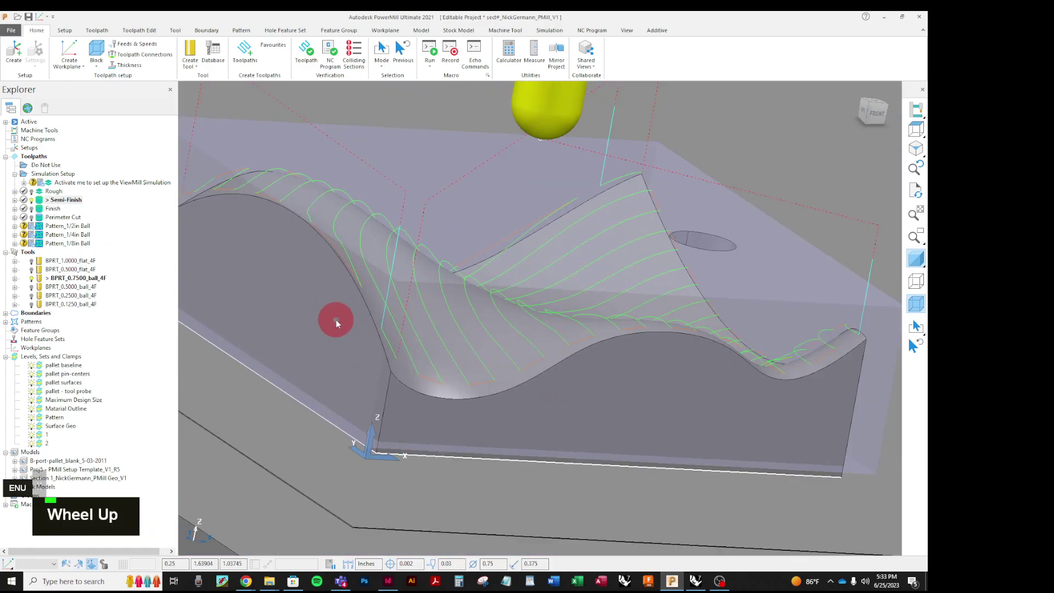
scroll(384, 324, "down", 2)
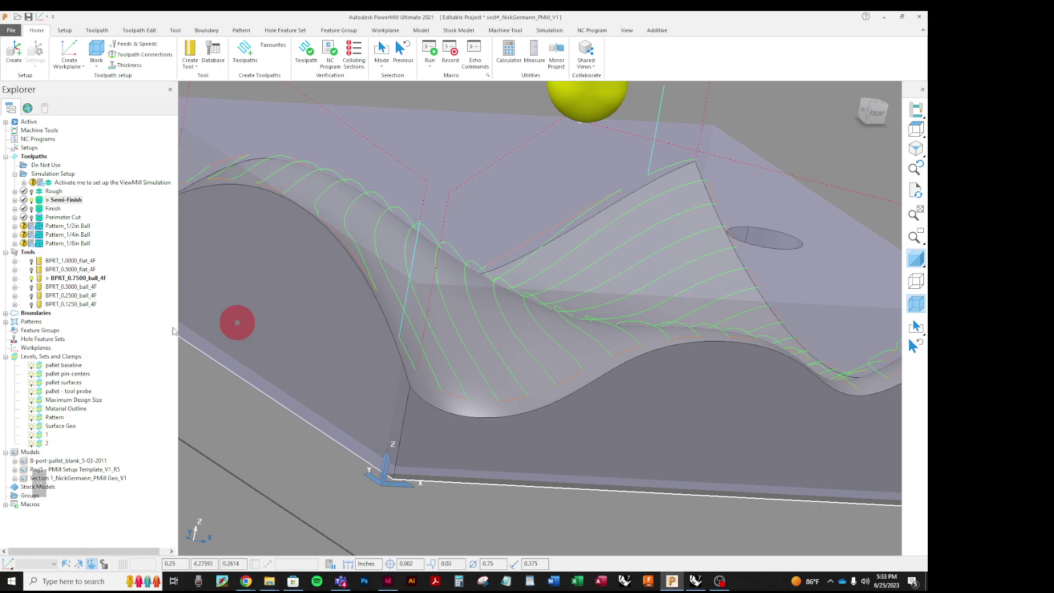
Step: Toggle the Rough toolpath on and off to compare it with the Semi-Finish passes
left_click(31, 191)
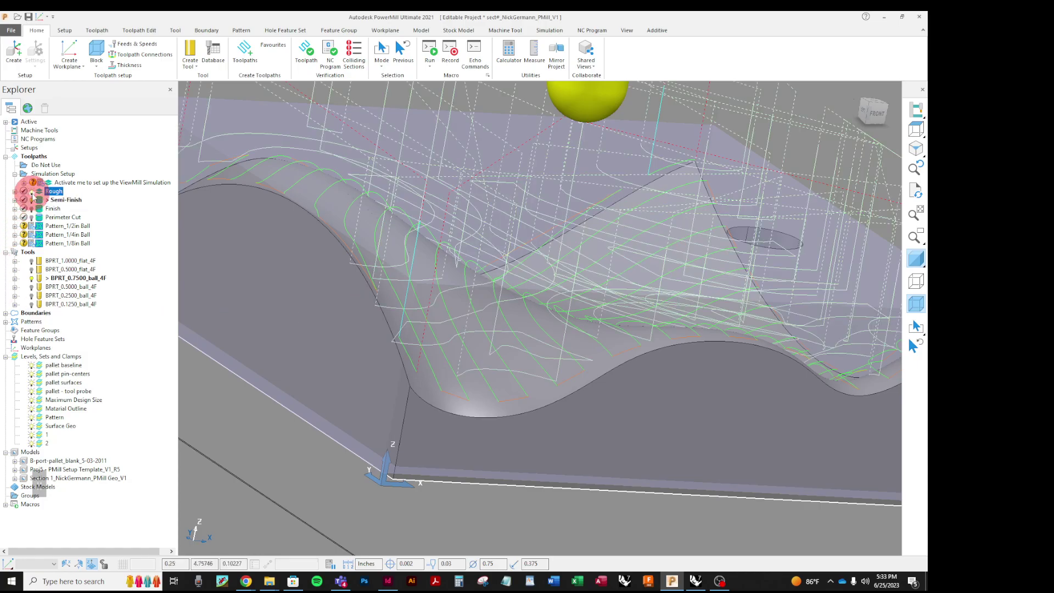
mouse_move(512, 289)
middle_mouse_down()
mouse_move(694, 273)
mouse_move(573, 275)
mouse_move(569, 235)
mouse_move(505, 278)
middle_mouse_up()
left_click(31, 191)
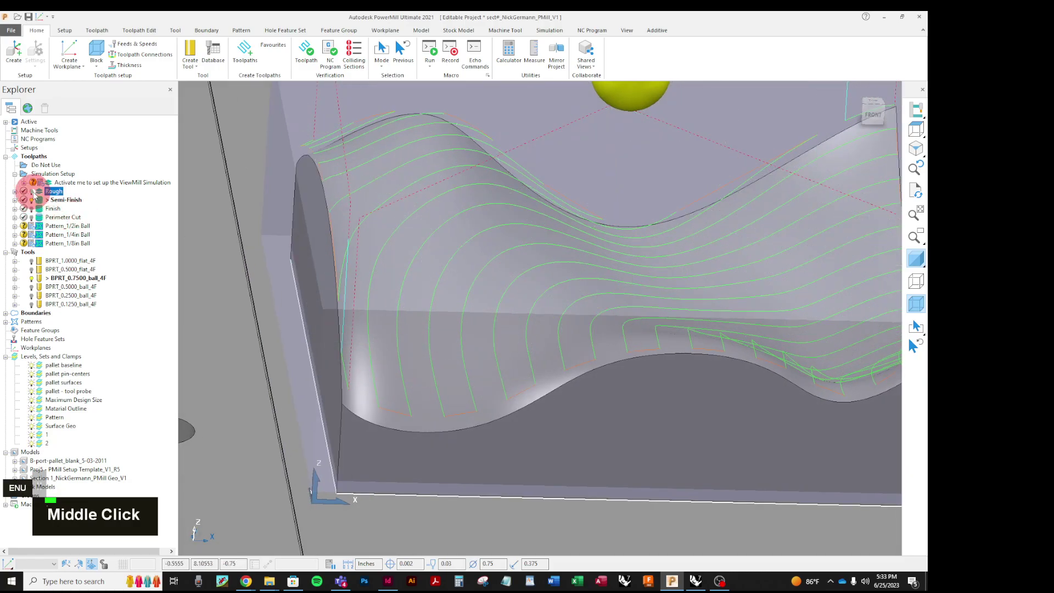
scroll(433, 394, "down", 3)
middle_click_drag(434, 394, 546, 348)
scroll(554, 329, "up", 4)
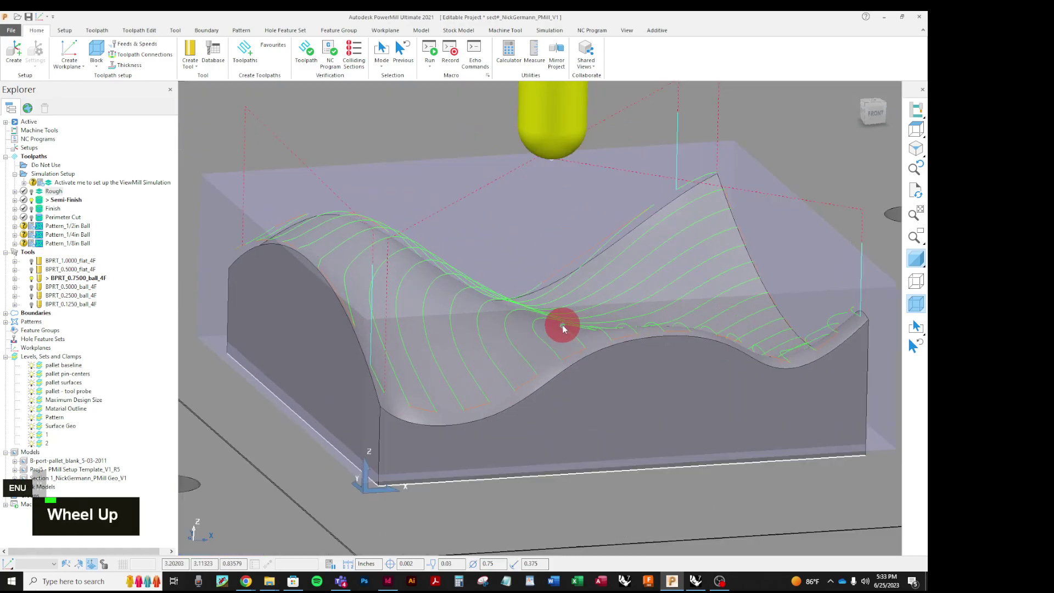
scroll(540, 140, "down", 2)
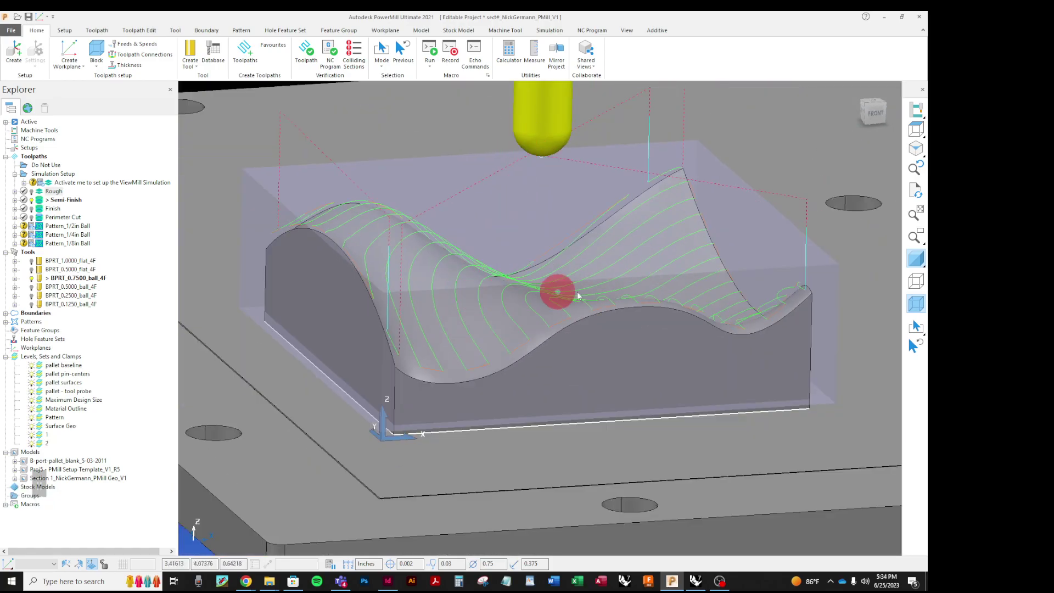
middle_click_drag(582, 337, 509, 330)
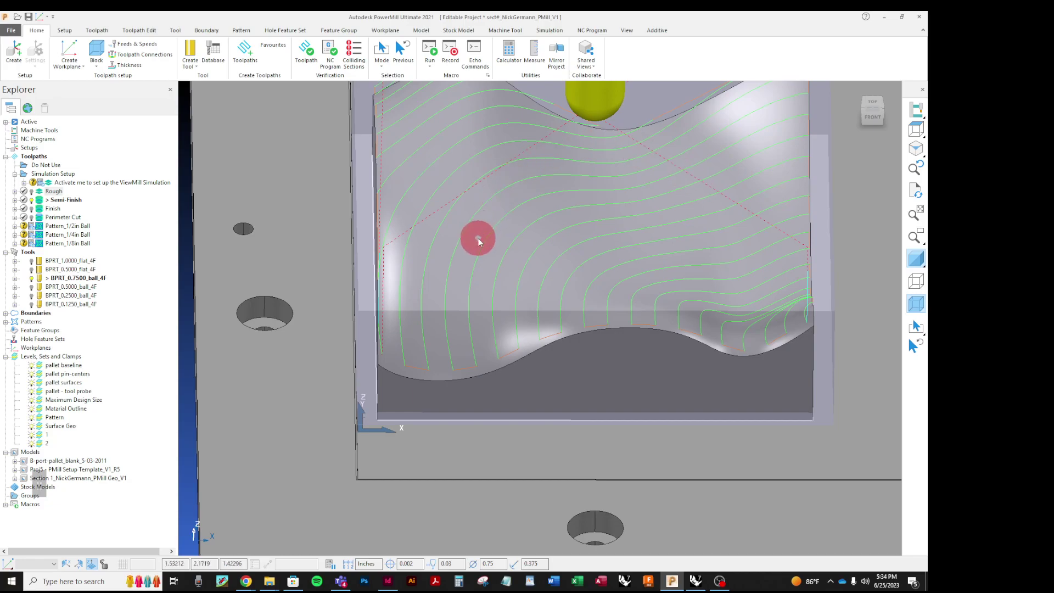
Step: Activate the Finish toolpath and review its optimised constant Z settings
right_click(41, 210)
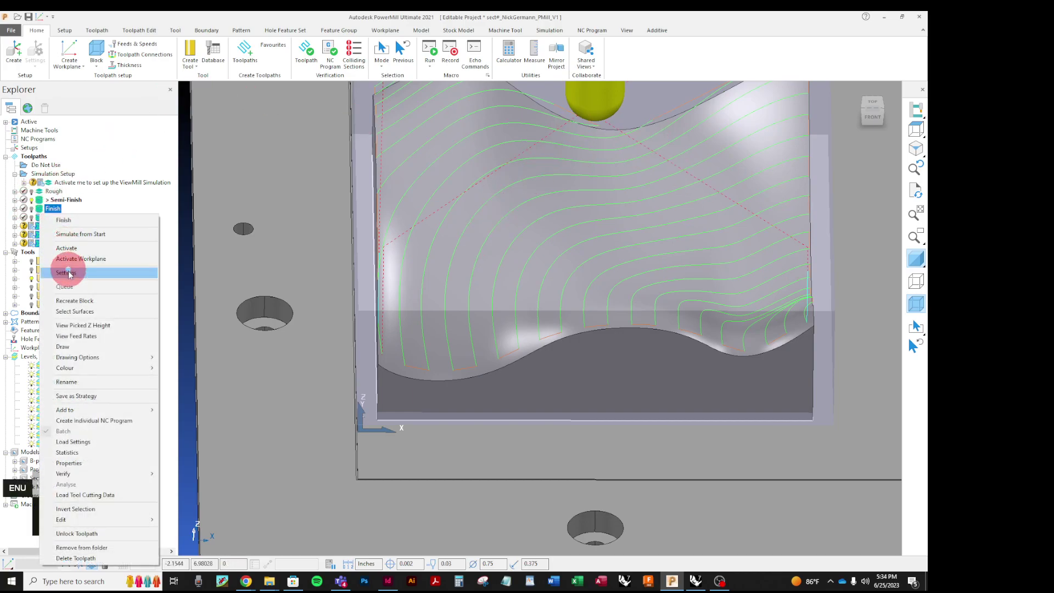
left_click(67, 248)
right_click(48, 210)
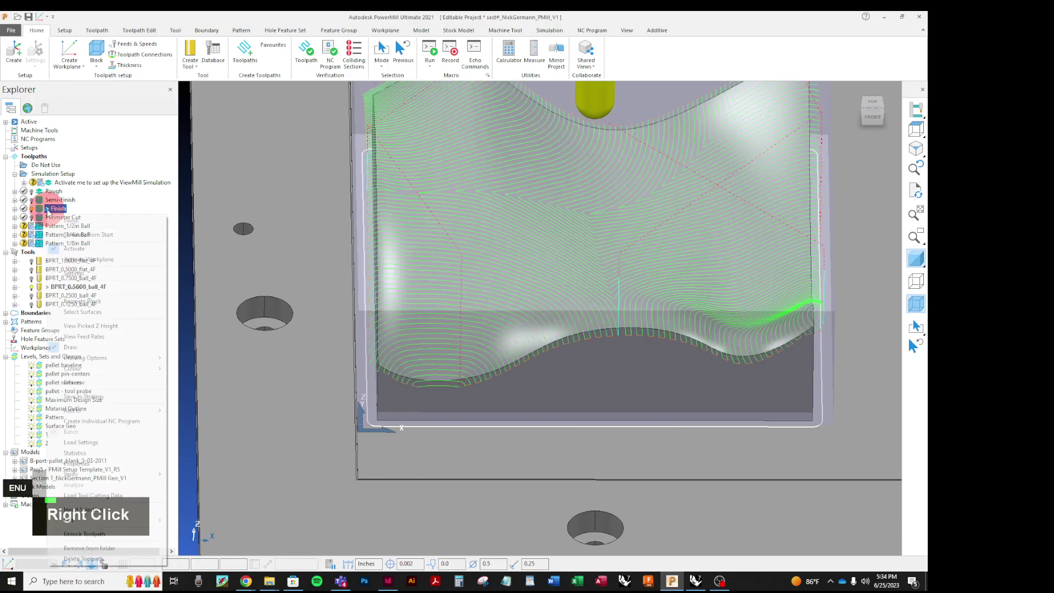
left_click(80, 272)
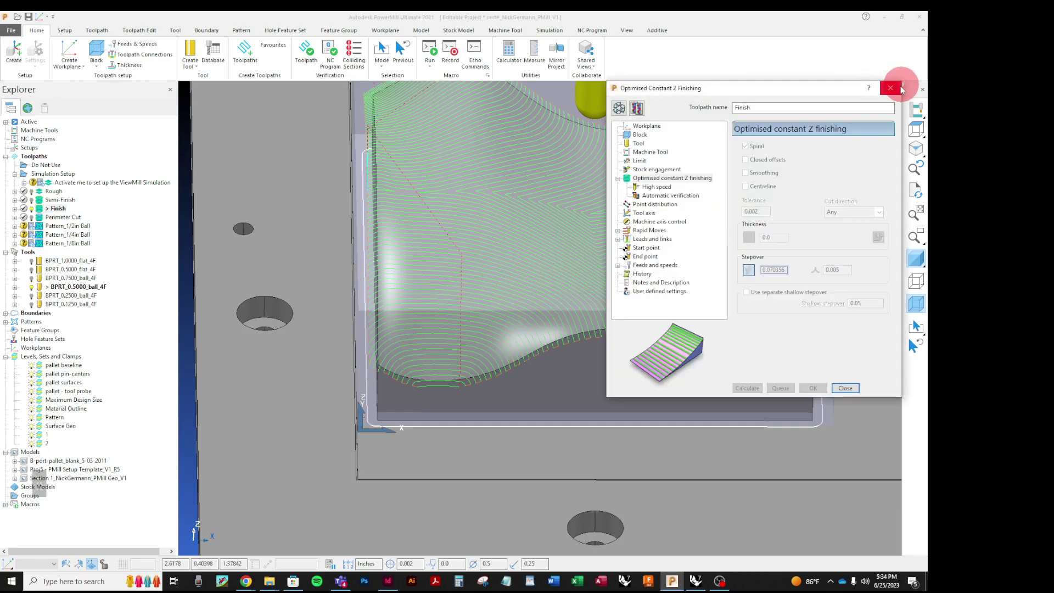
left_click(877, 88)
Step: Orbit and zoom around the part to inspect the dense Finish passes
middle_click_drag(513, 311, 492, 361)
scroll(439, 367, "up", 3)
scroll(439, 366, "down", 3)
scroll(486, 332, "up", 5)
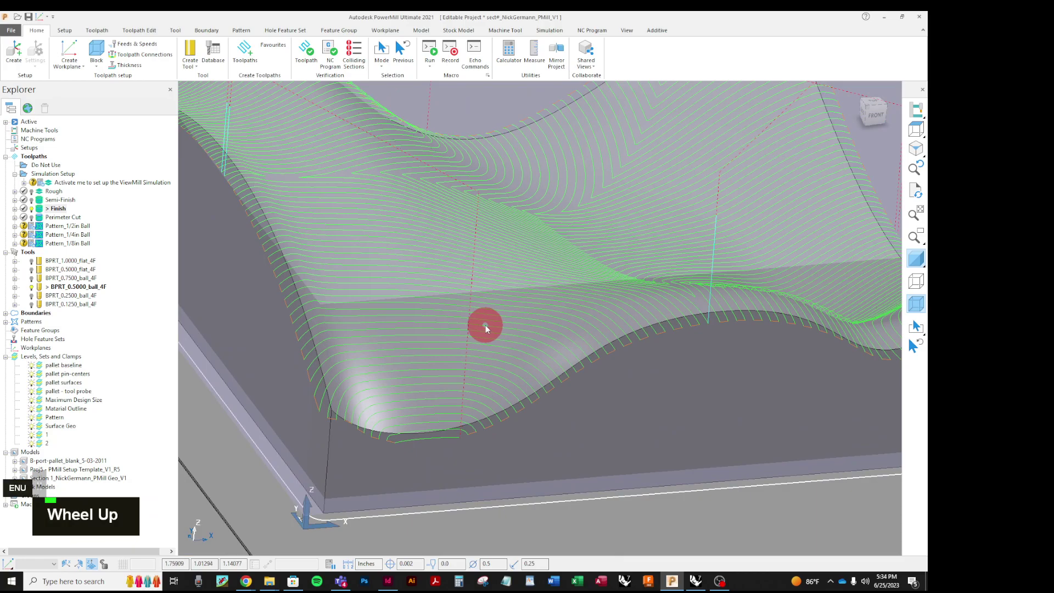
scroll(485, 328, "down", 3)
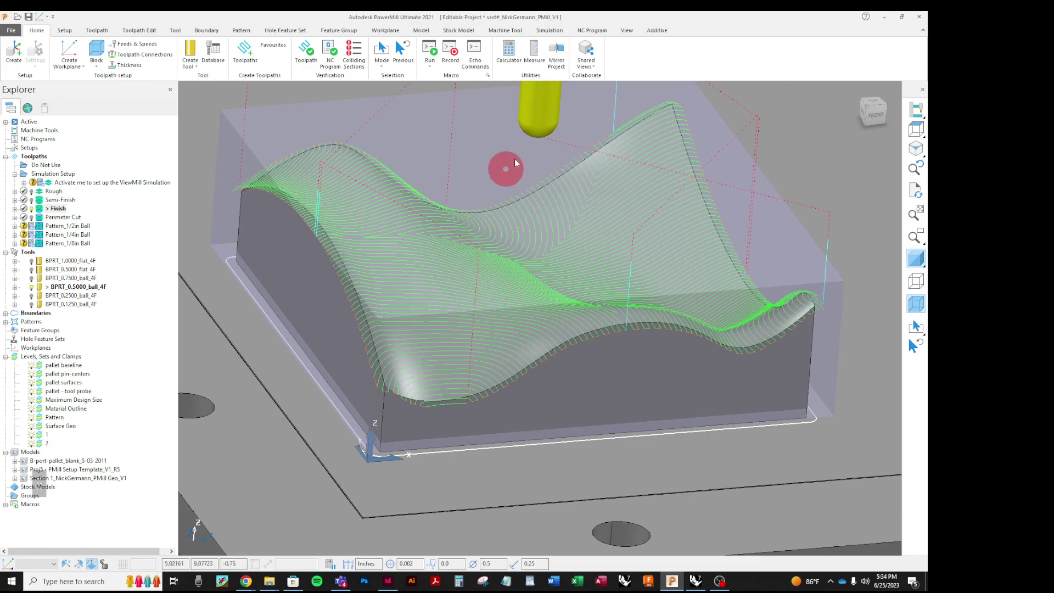
middle_click_drag(457, 327, 451, 355)
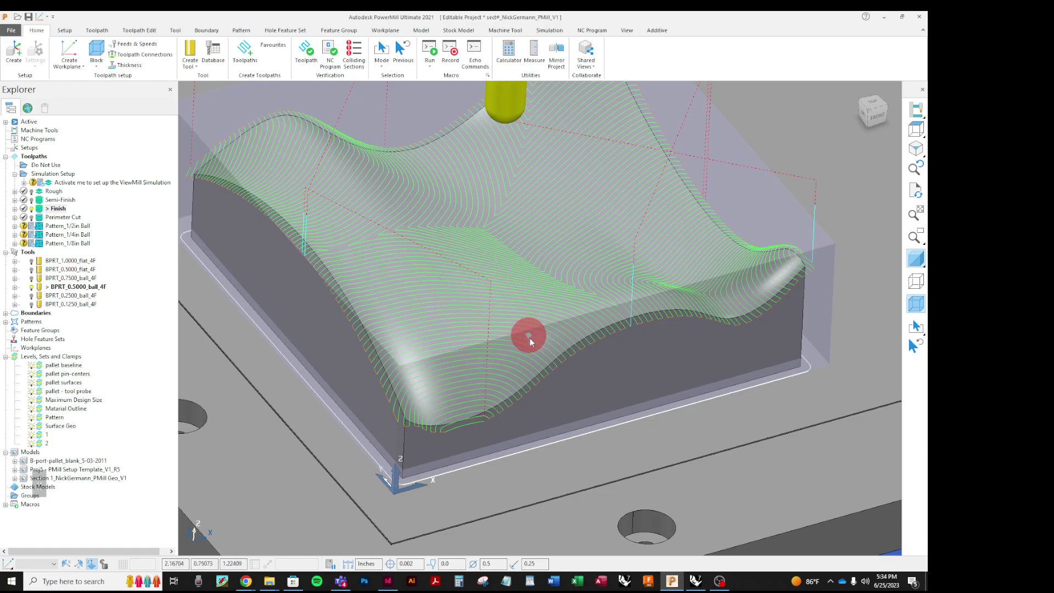
scroll(528, 337, "down", 3)
scroll(521, 258, "up", 5)
middle_click_drag(498, 286, 463, 297)
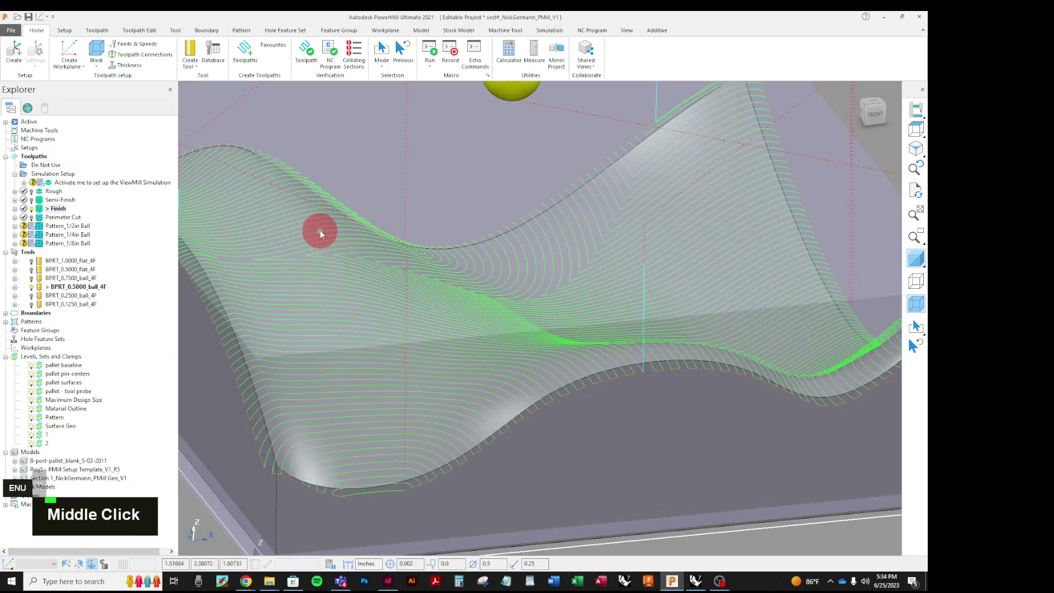
scroll(351, 337, "down", 3)
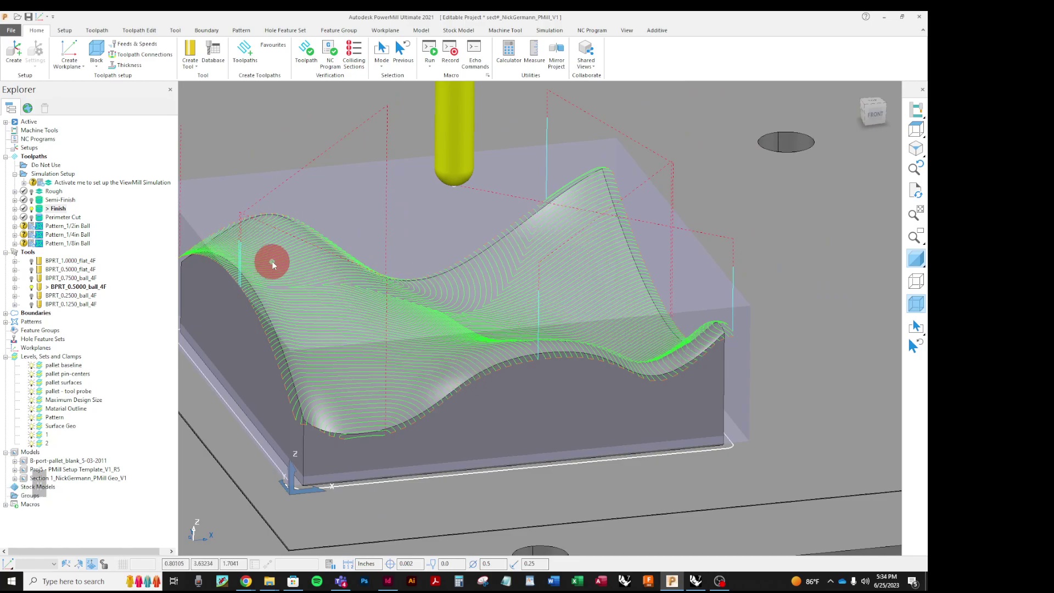
Step: Activate Perimeter Cut and orbit around the part to inspect its stepped wall passes
right_click(40, 219)
right_click(67, 254)
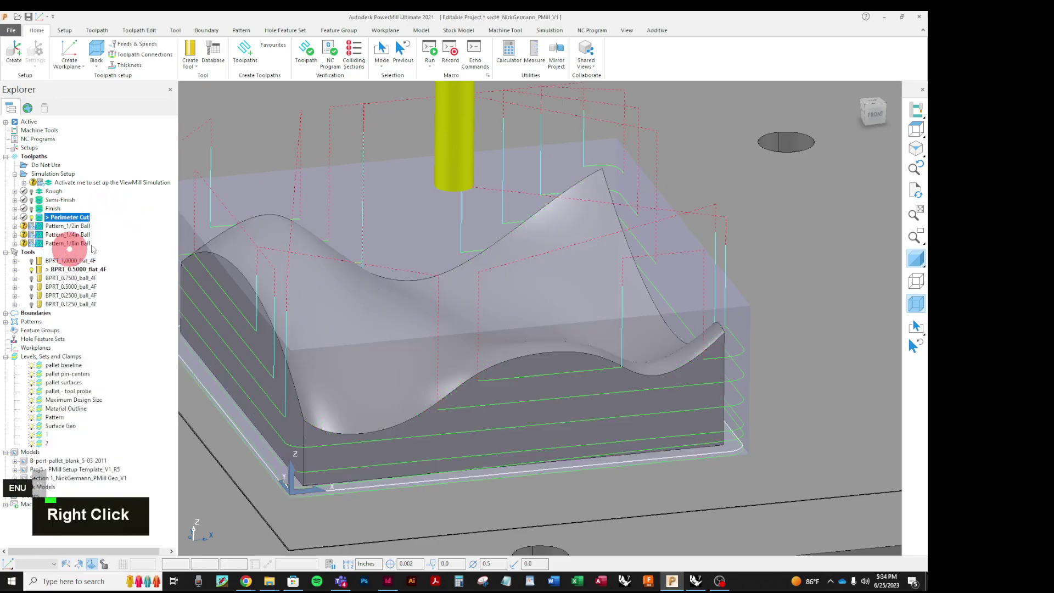
middle_click_drag(404, 390, 576, 388)
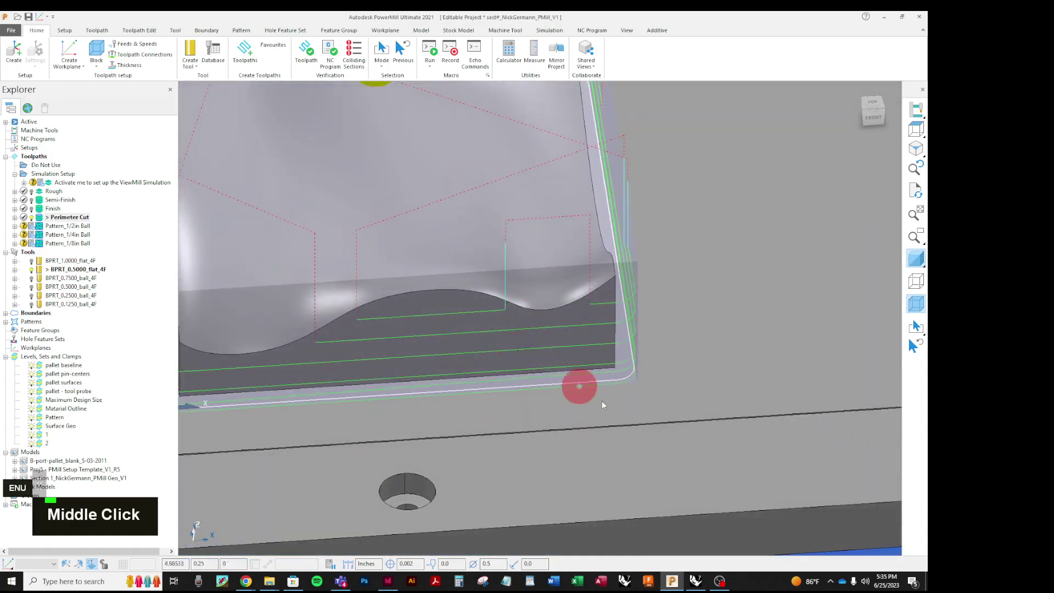
scroll(528, 341, "down", 3)
scroll(475, 396, "up", 2)
middle_click_drag(475, 396, 536, 329)
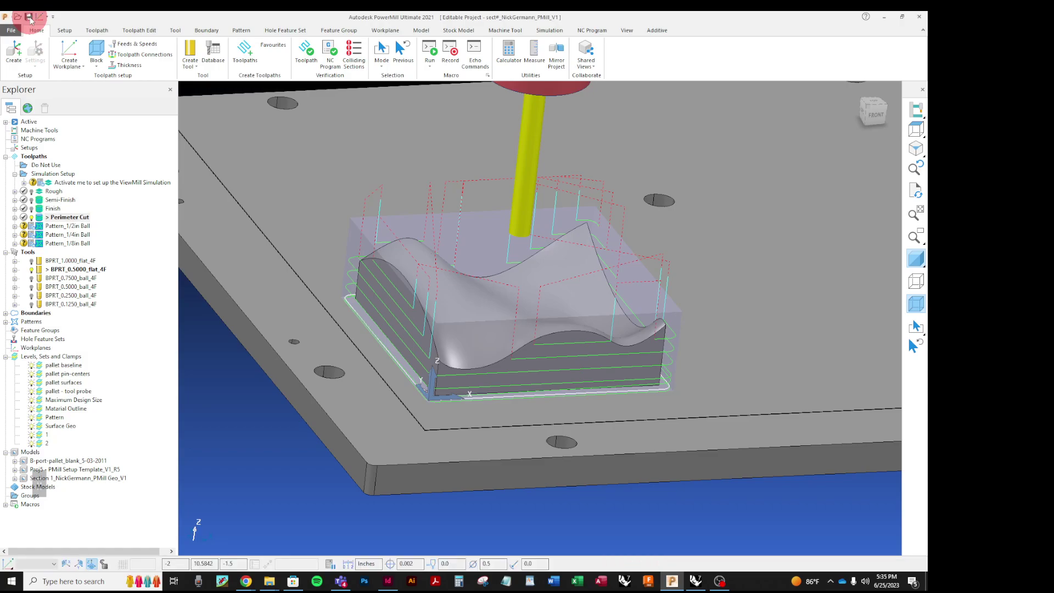
scroll(428, 391, "down", 3)
scroll(433, 427, "up", 5)
middle_click_drag(433, 427, 509, 284)
scroll(414, 384, "down", 2)
scroll(496, 249, "up", 2)
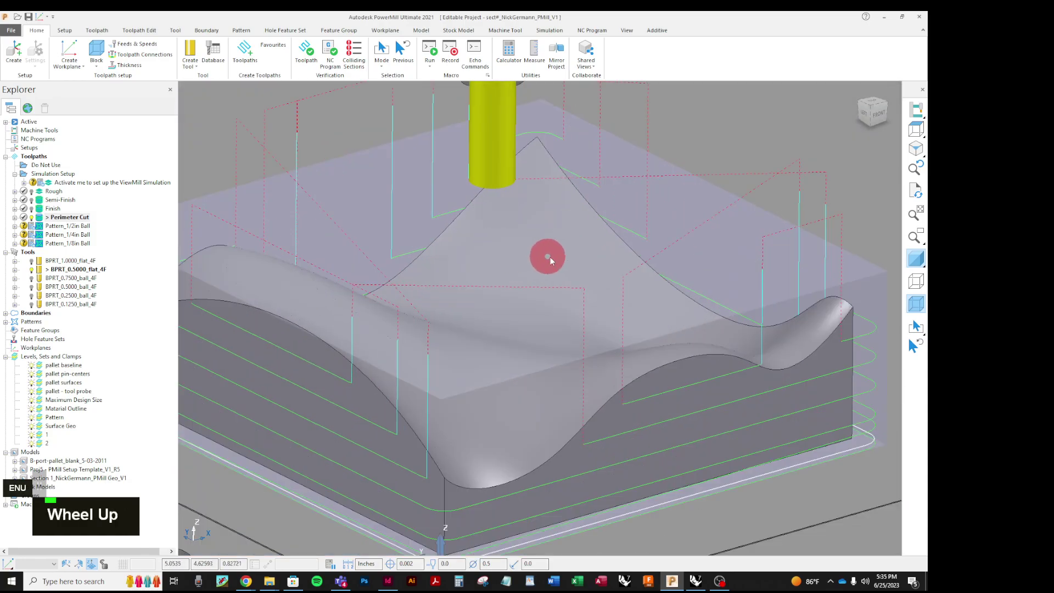
scroll(550, 257, "down", 1)
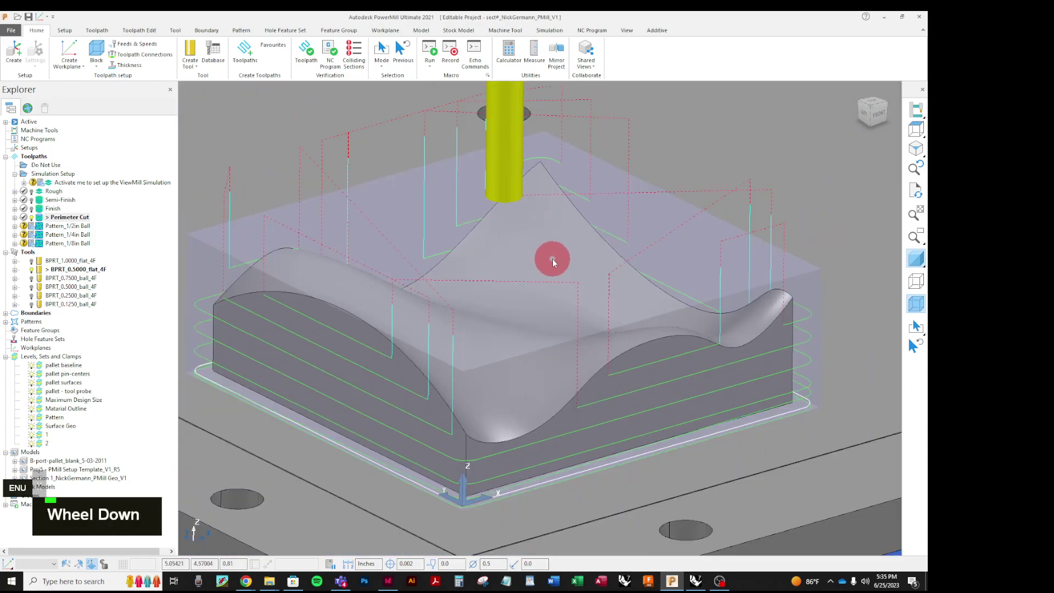
Step: Switch the ViewMill display to a fixed-direction stock view in the simulation controls
left_click(550, 31)
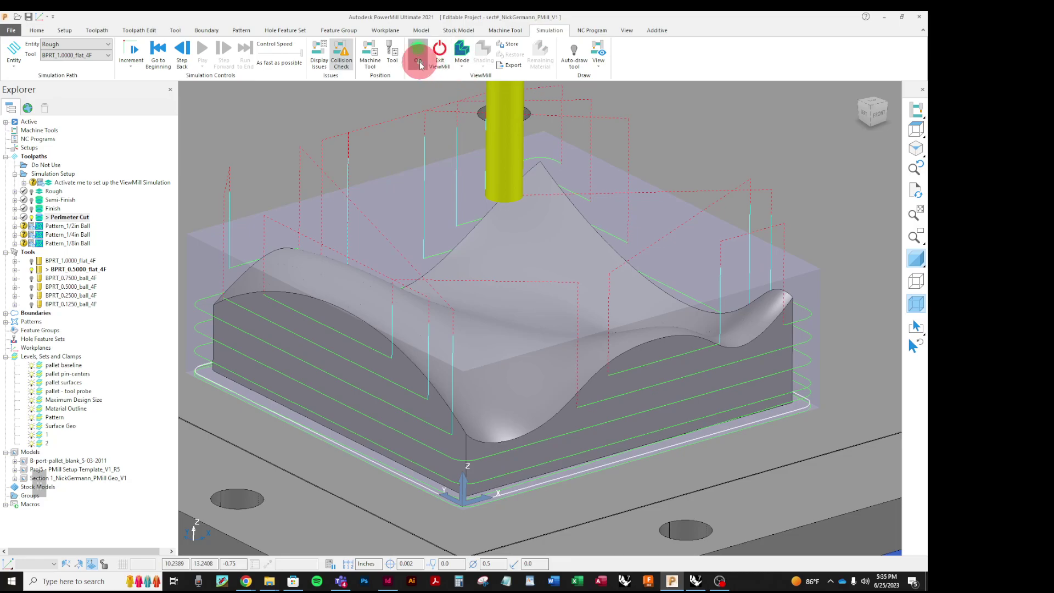
left_click(462, 67)
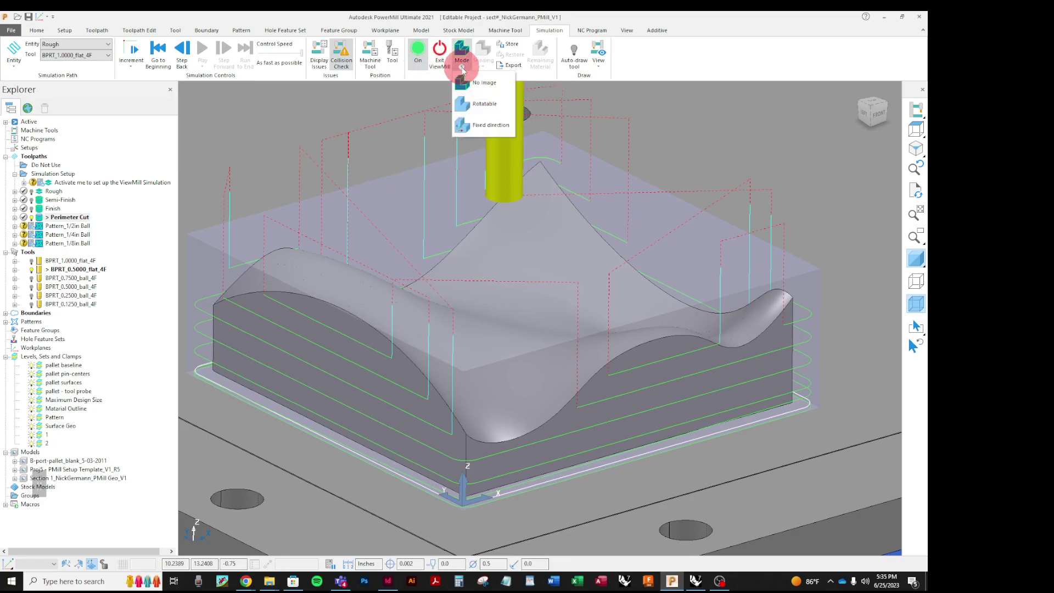
left_click(466, 125)
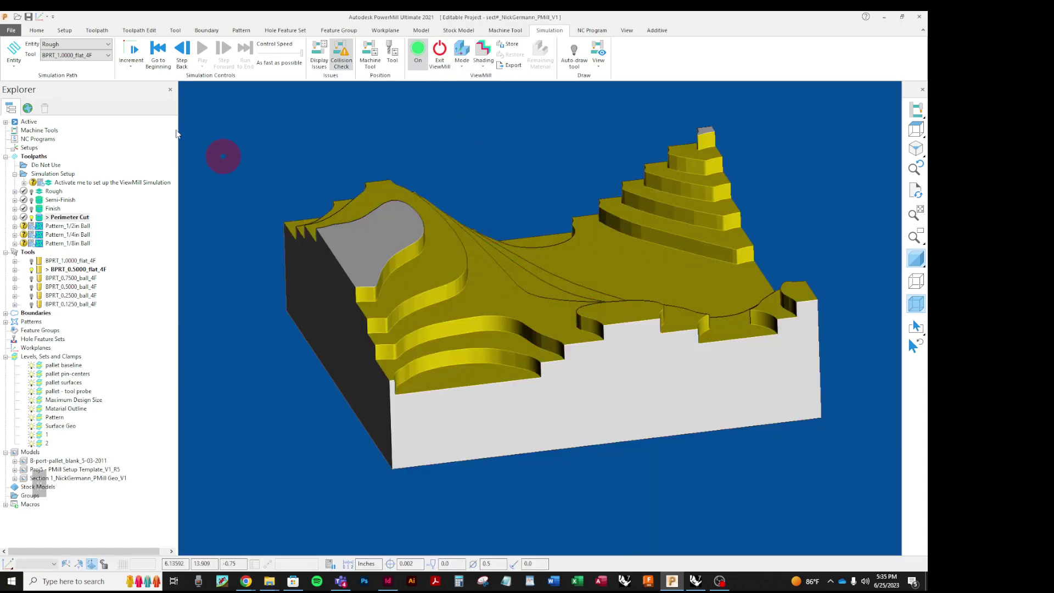
Step: Select and activate Semi-Finish, then run its ViewMill simulation on the stock
left_click(105, 46)
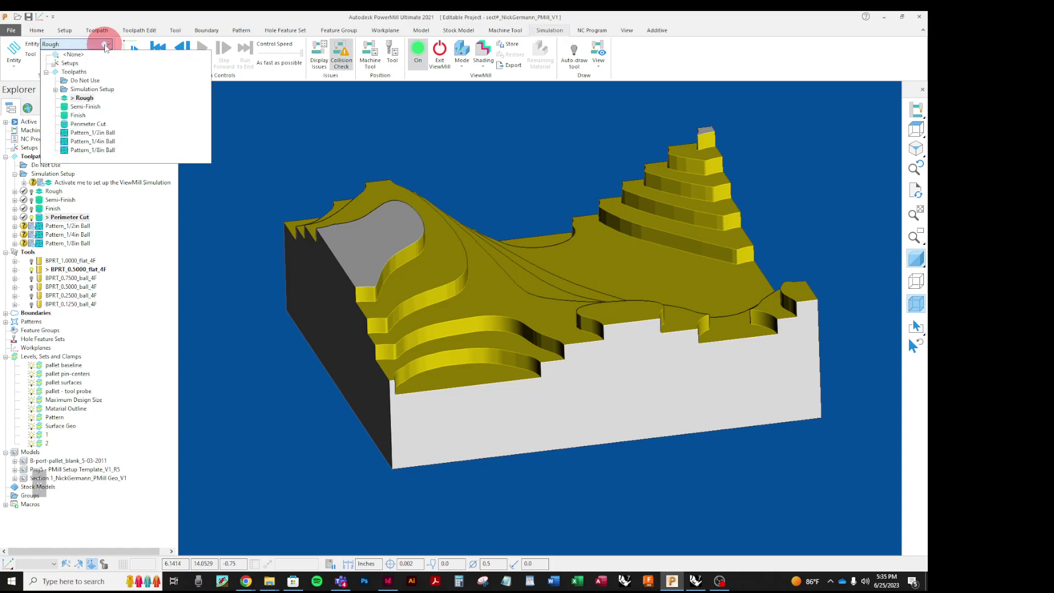
left_click(86, 107)
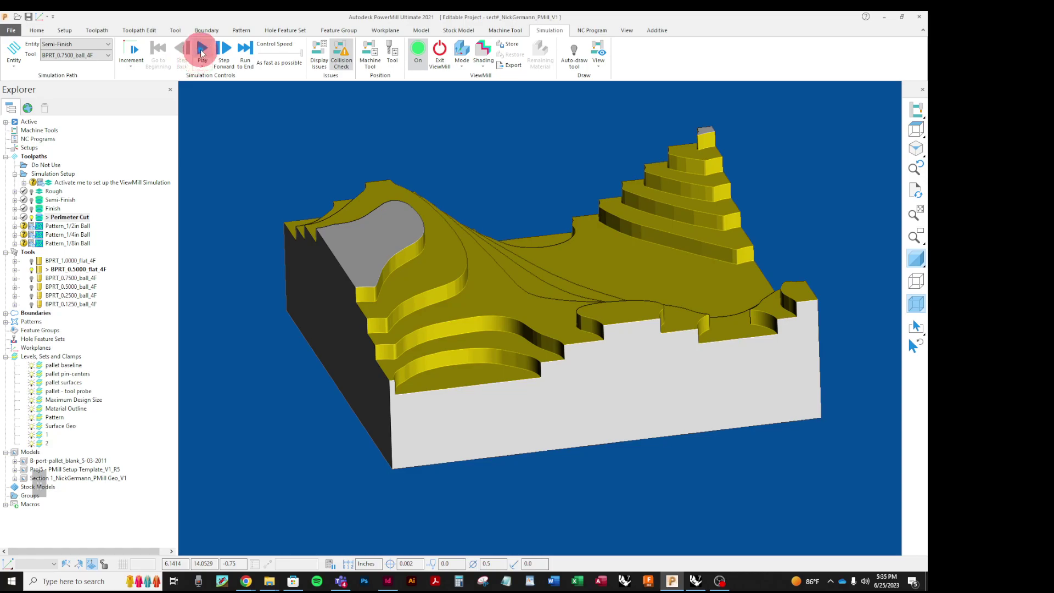
left_click(202, 52)
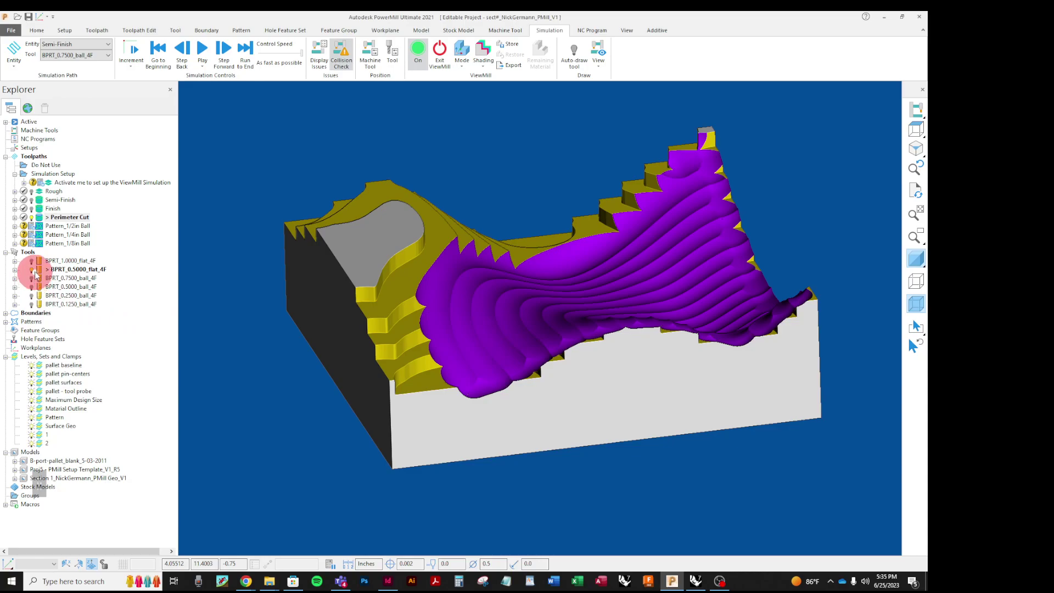
right_click(44, 201)
left_click(74, 240)
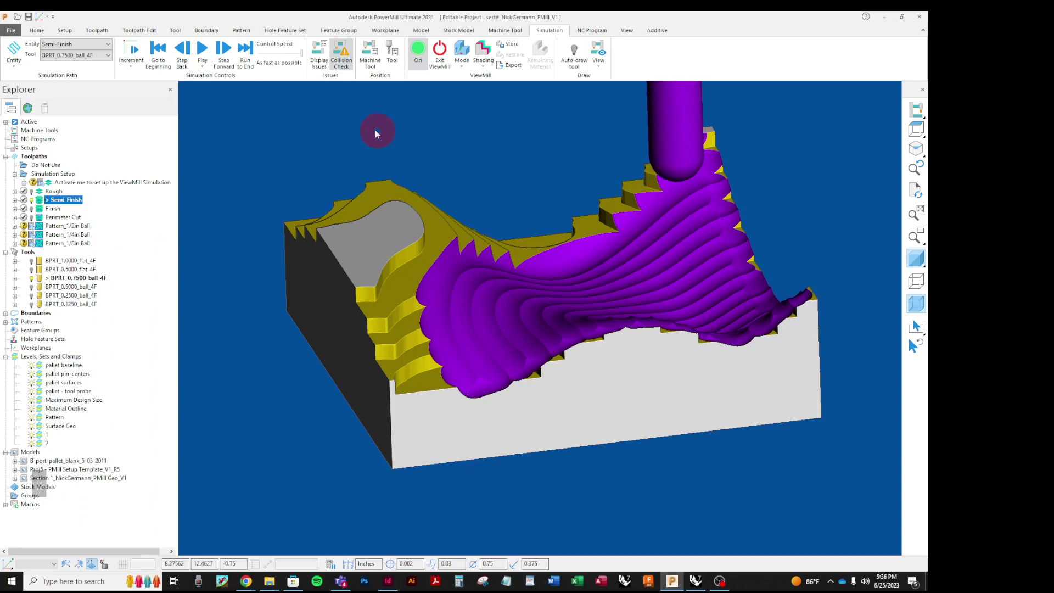
left_click(202, 52)
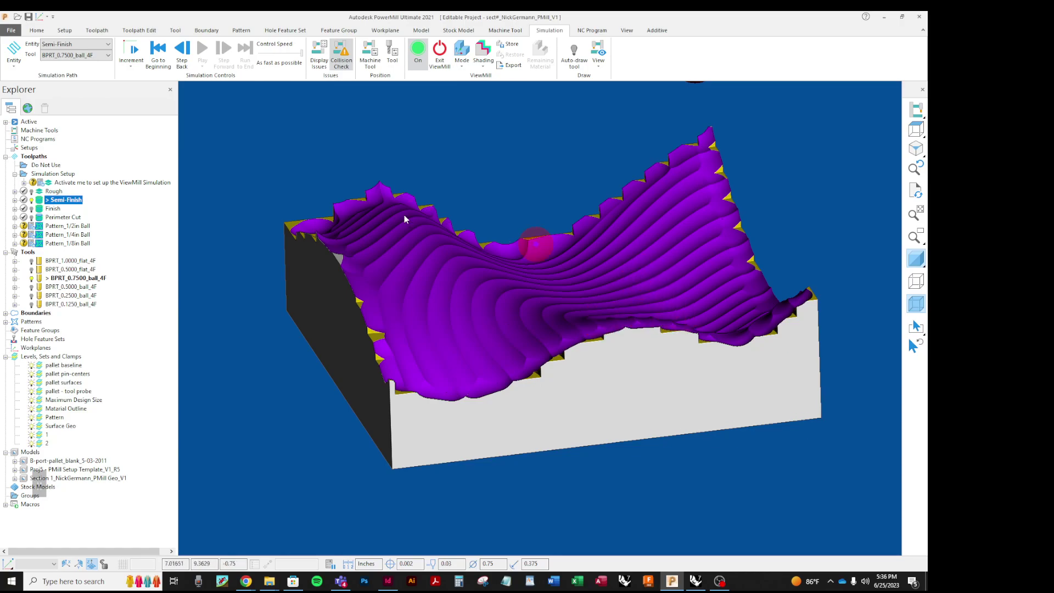
Step: Select and activate Finish, then run its ViewMill simulation to finish the surface in cyan
left_click(107, 45)
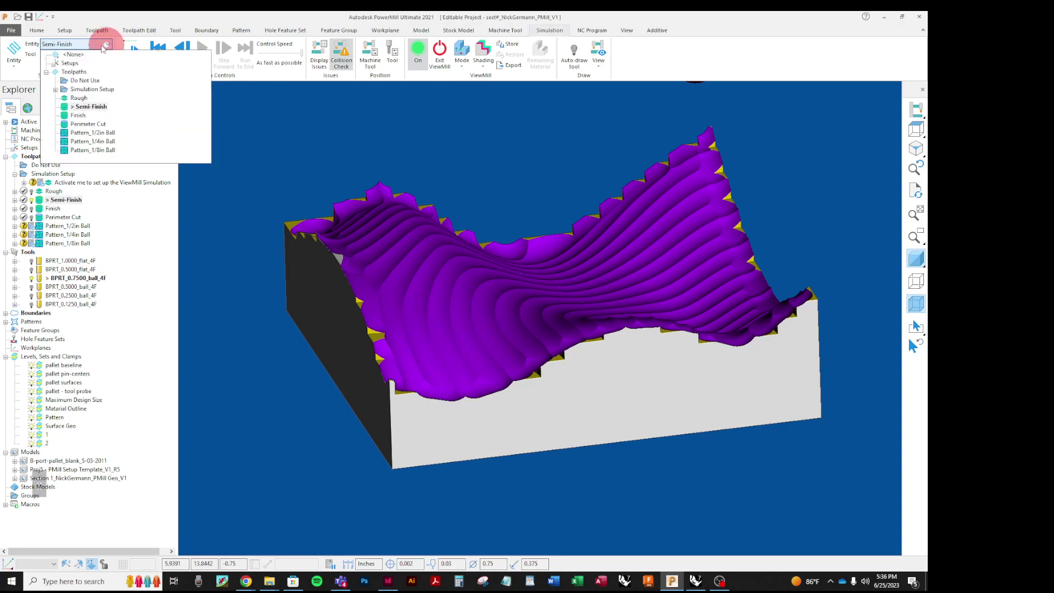
left_click(77, 115)
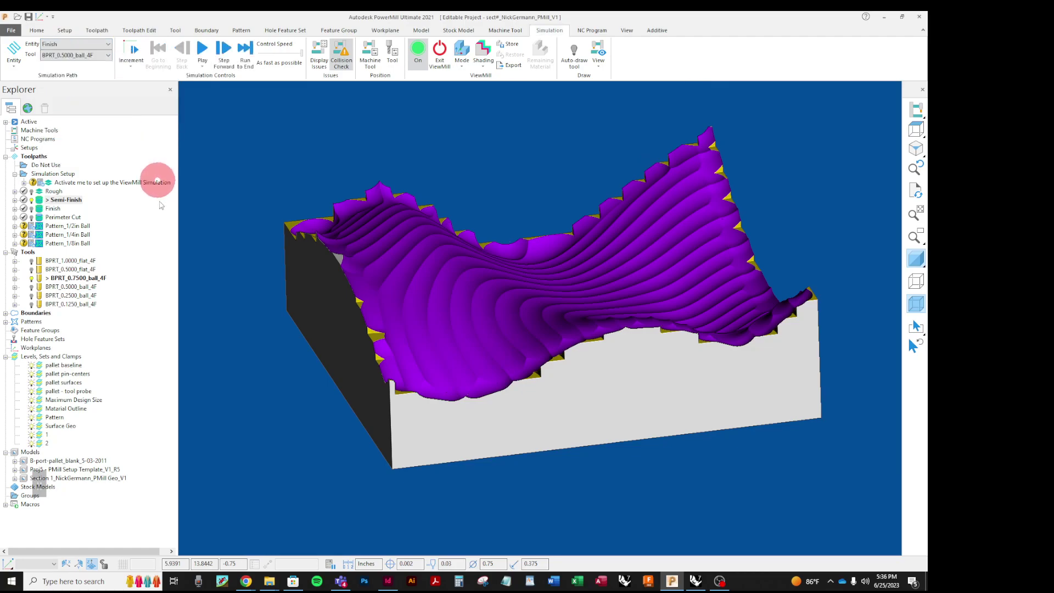
right_click(48, 213)
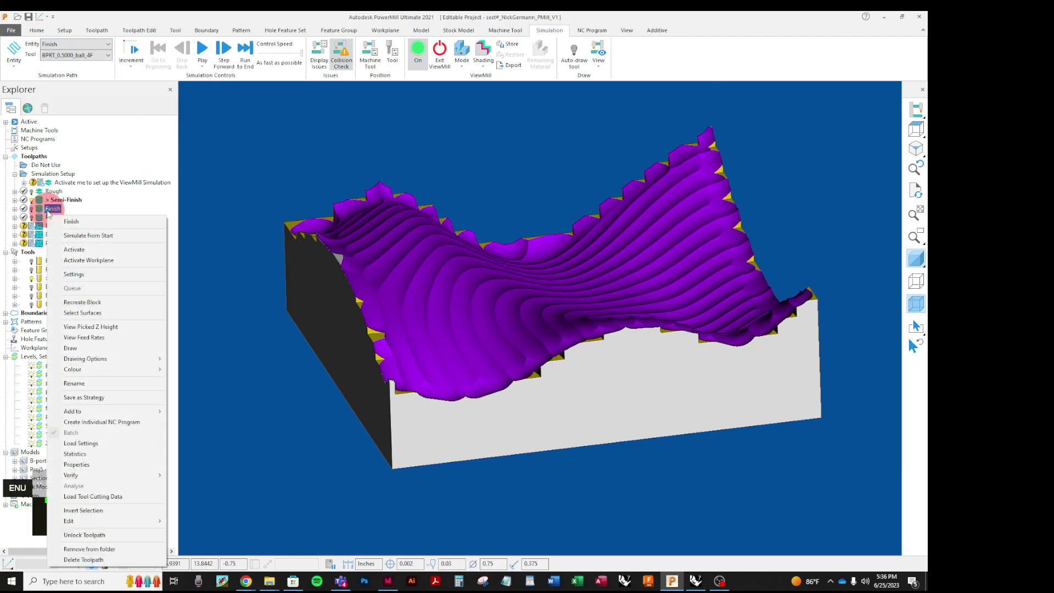
left_click(71, 249)
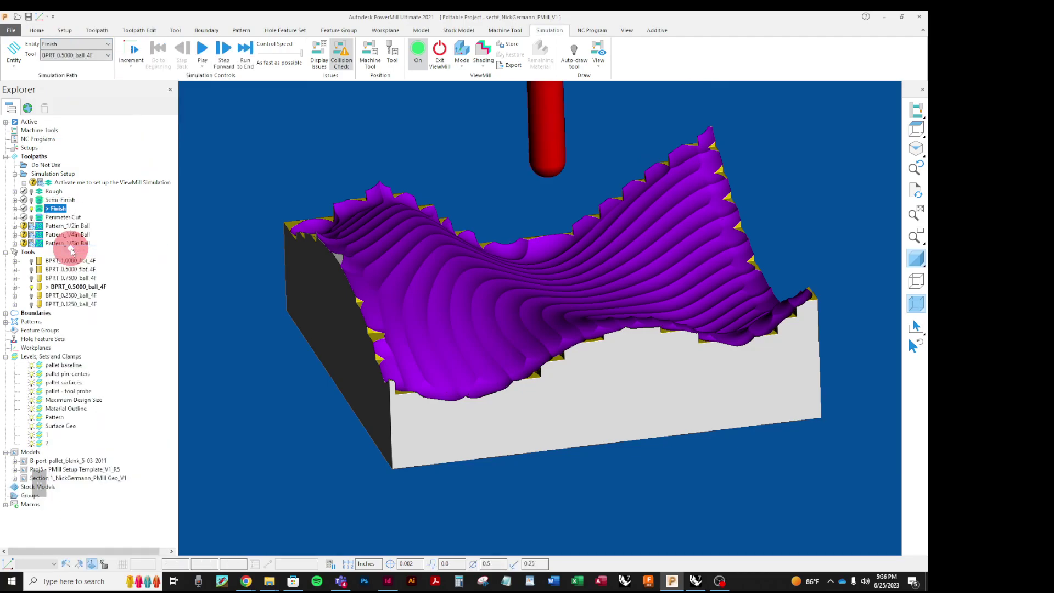
left_click(202, 50)
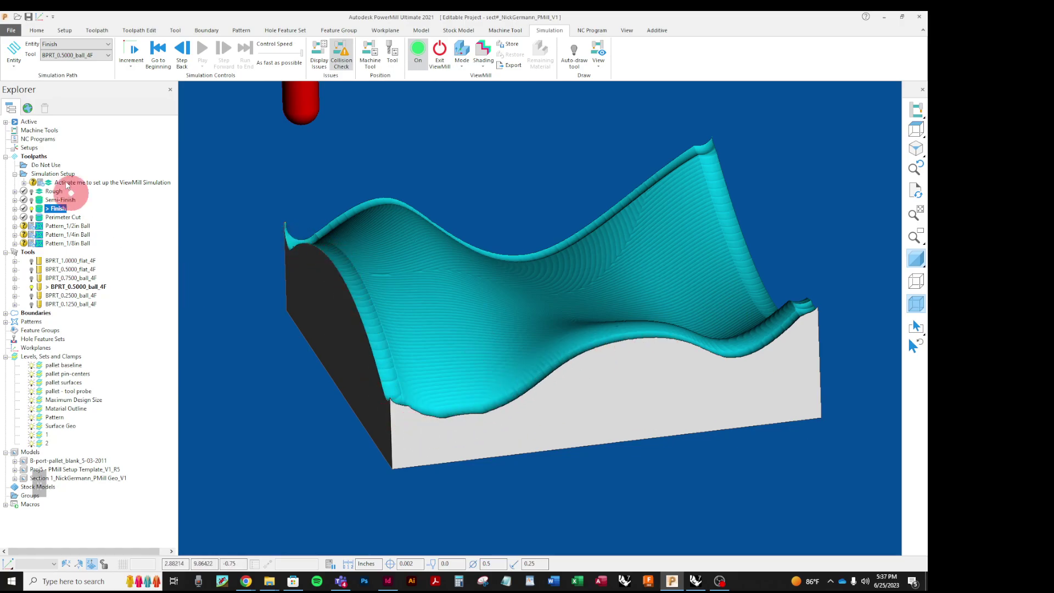
Step: Simulate Perimeter Cut to trim the stock walls, then switch ViewMill back to the part view
left_click(71, 43)
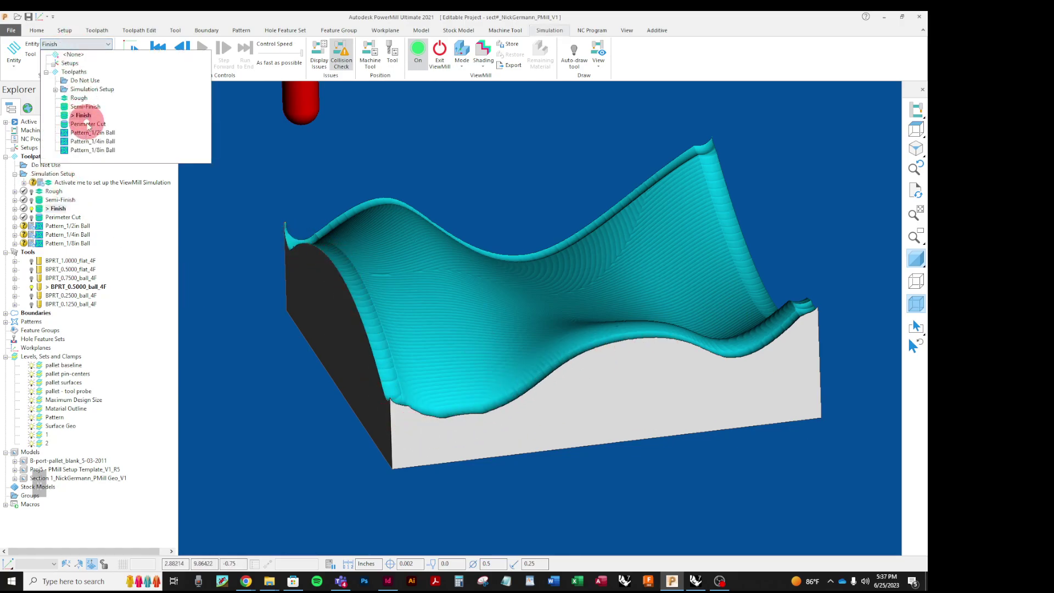
left_click(87, 125)
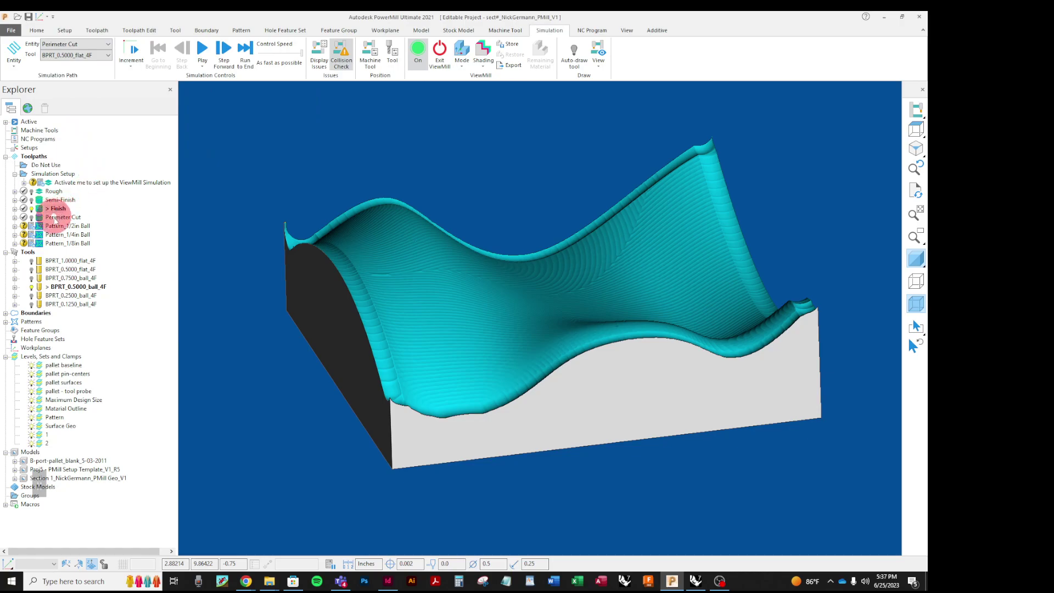
right_click(62, 218)
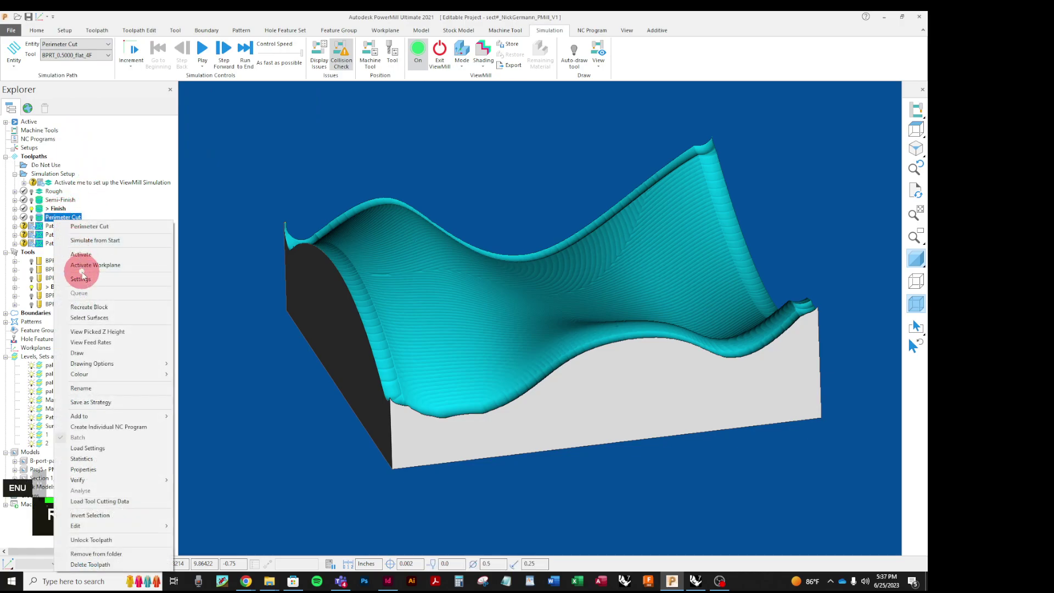
left_click(80, 253)
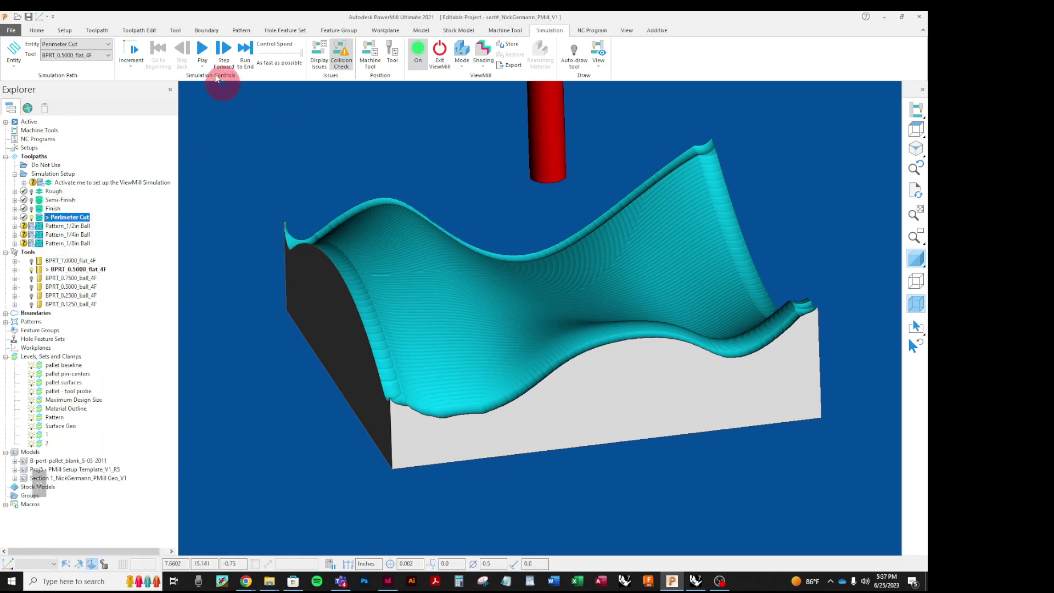
left_click(203, 52)
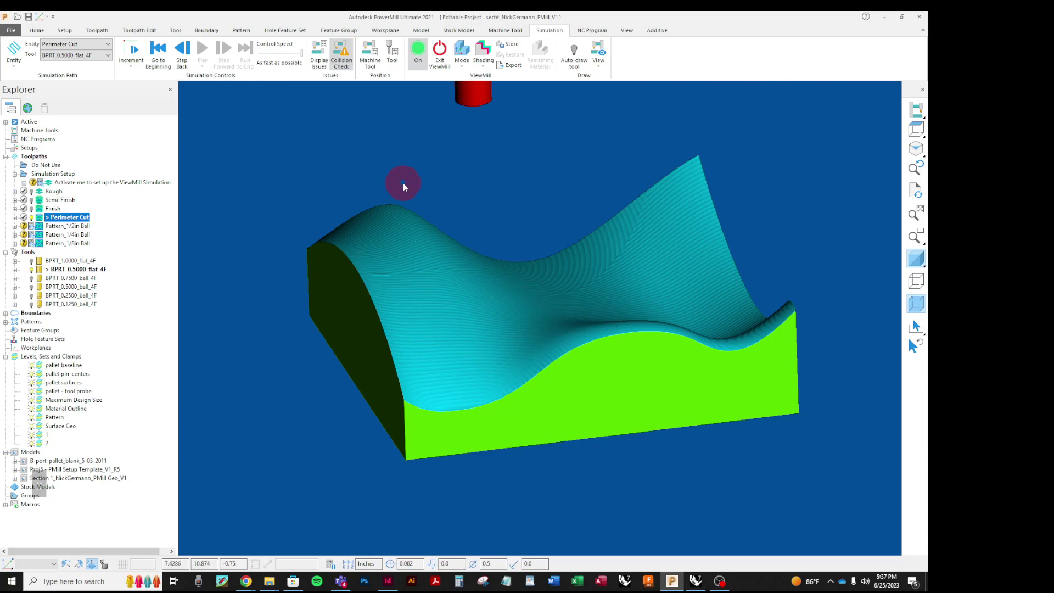
left_click(462, 60)
left_click(465, 86)
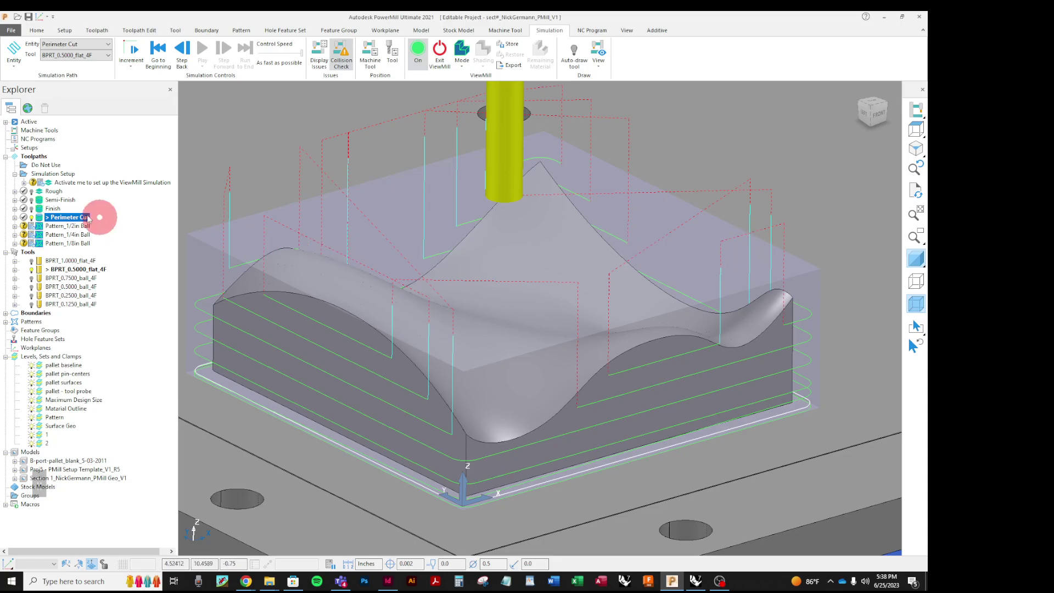
Step: Deactivate the Perimeter Cut toolpath so its toolpath lines are hidden
right_click(51, 218)
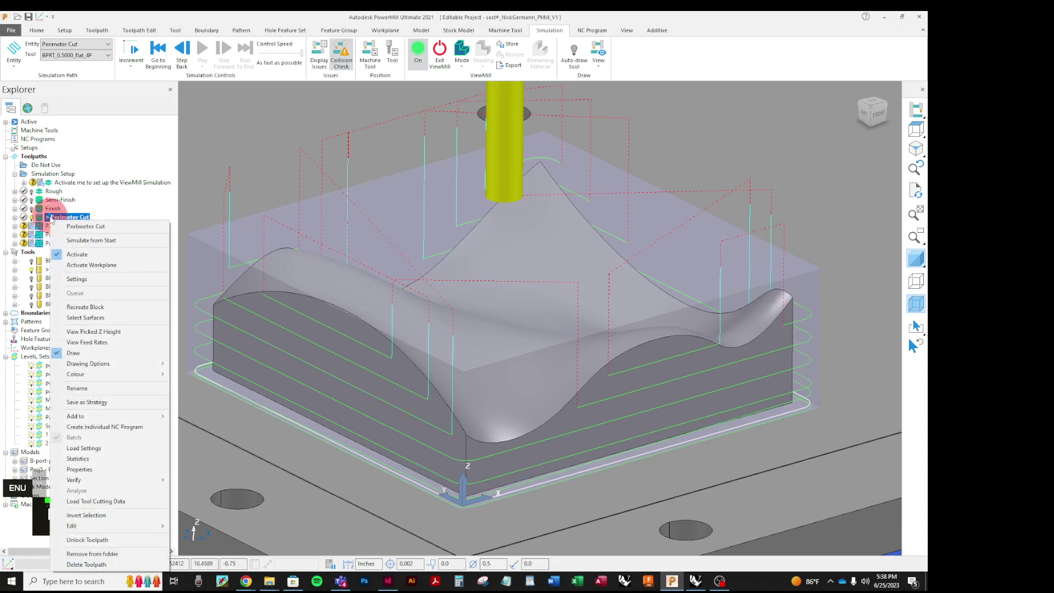
left_click(62, 255)
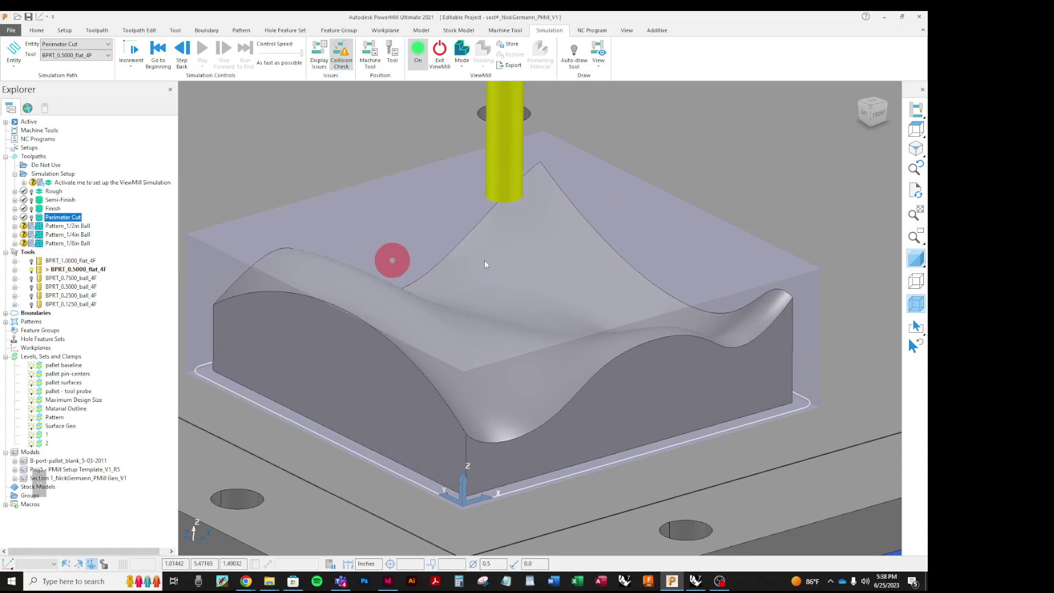
scroll(673, 331, "down", 2)
scroll(598, 316, "up", 1)
Step: Turn on model wireframe to show the hexagonal pattern, and list Patterns A, B and C
middle_click_drag(598, 317, 544, 300)
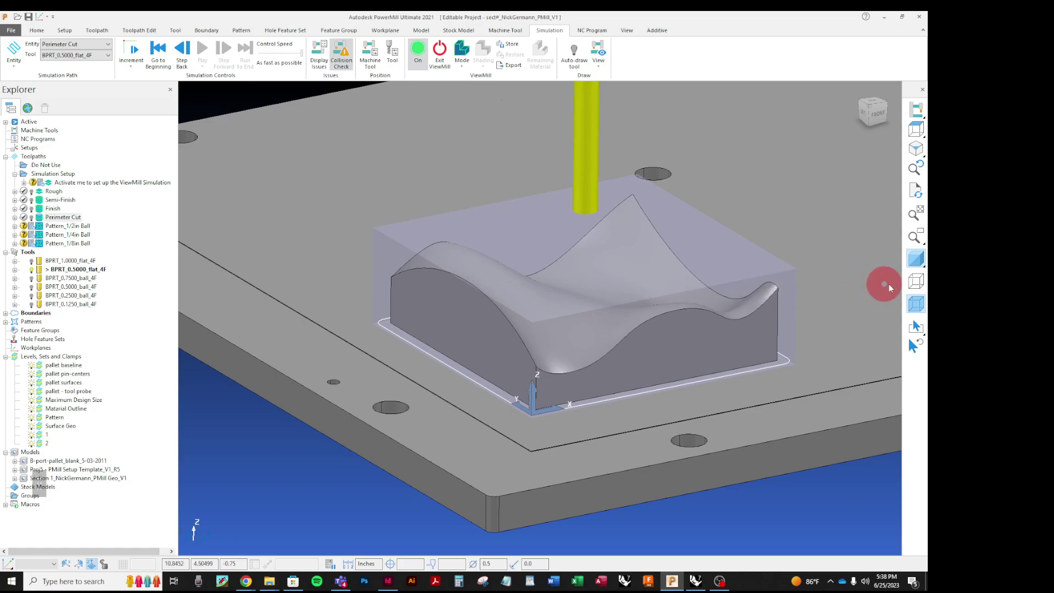
left_click(914, 282)
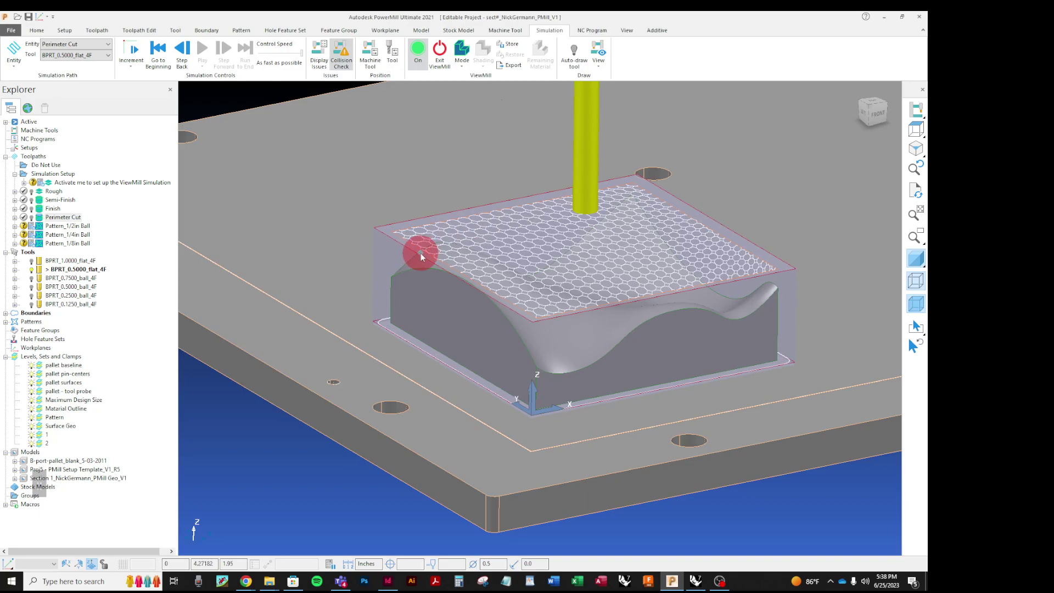
middle_click_drag(526, 318, 579, 300)
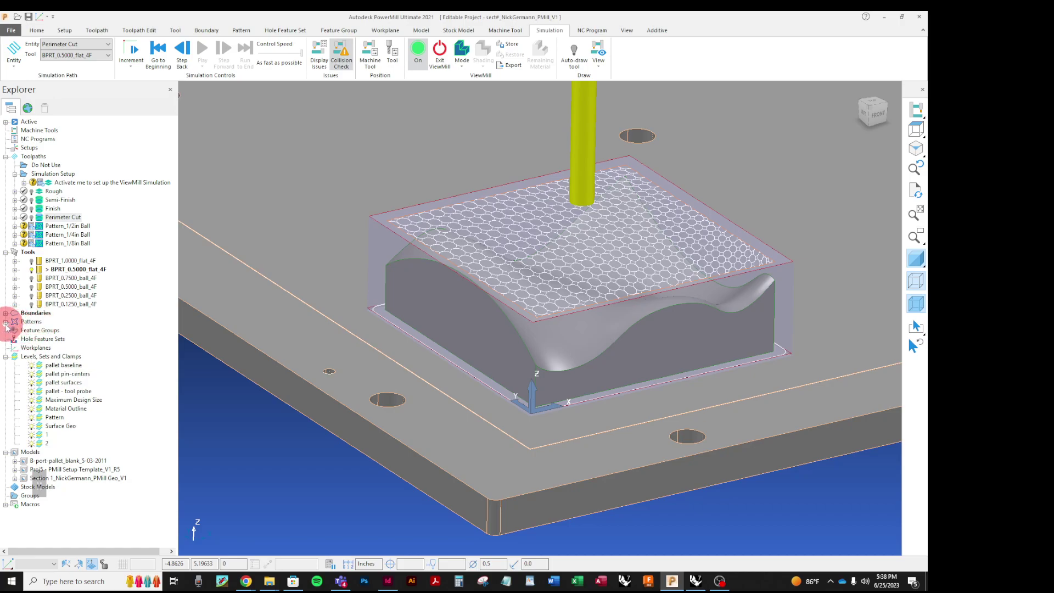
left_click(5, 323)
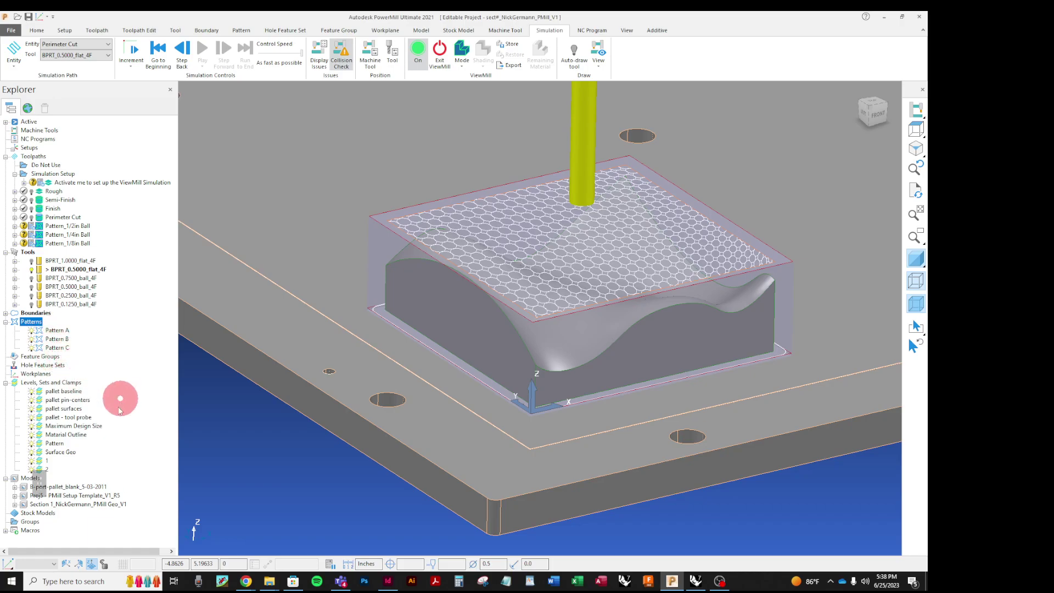
right_click(54, 443)
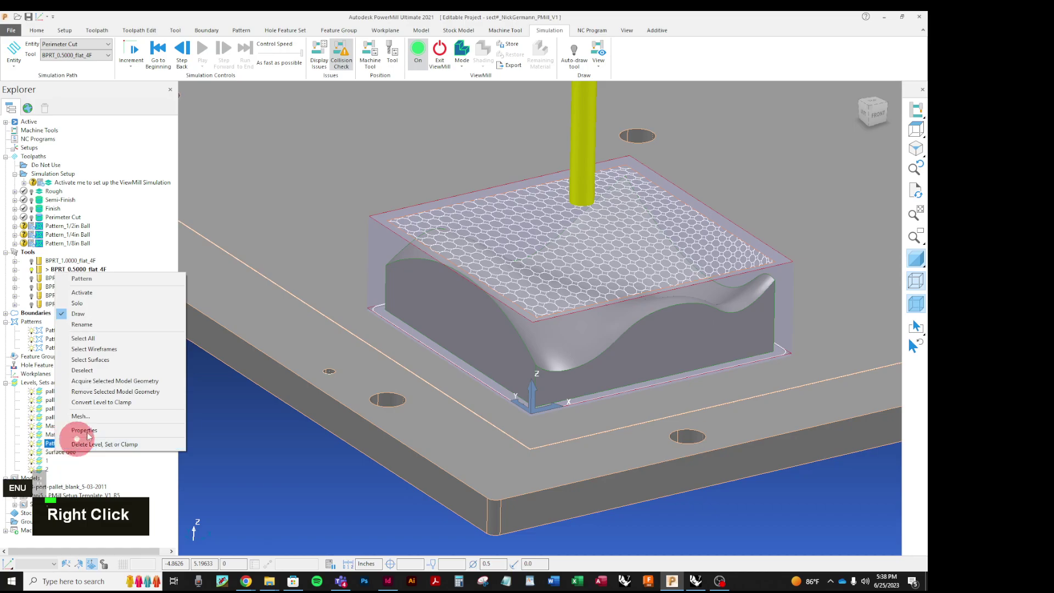
left_click(104, 340)
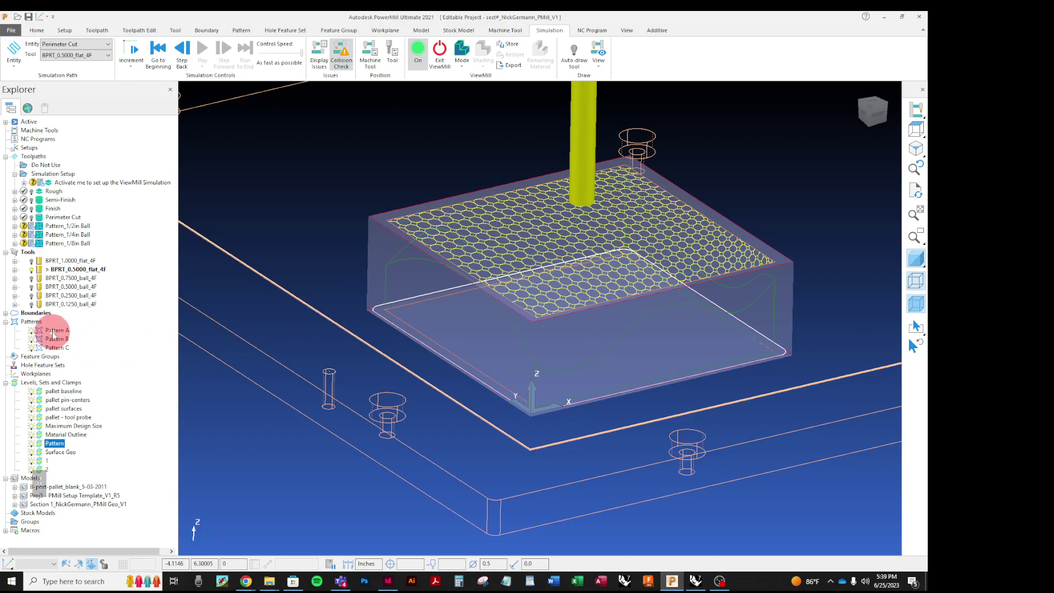
right_click(54, 331)
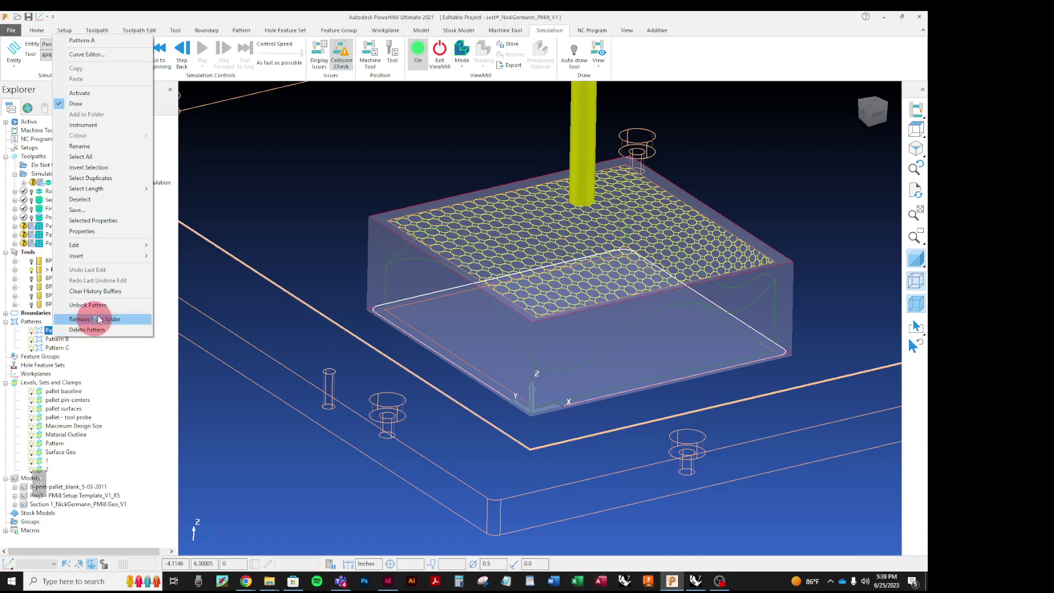
mouse_move(126, 258)
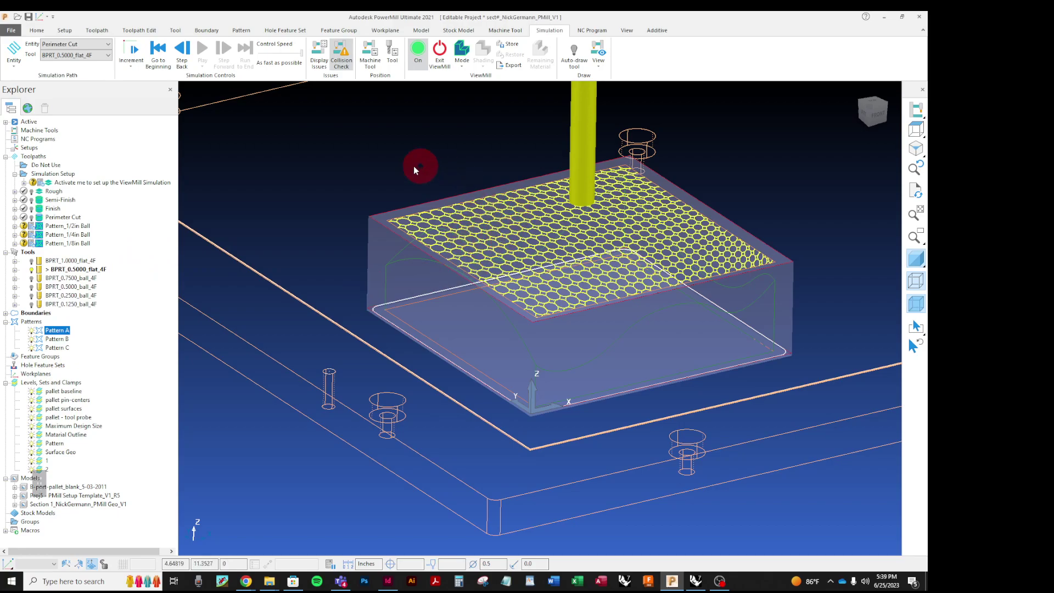
left_click(244, 468)
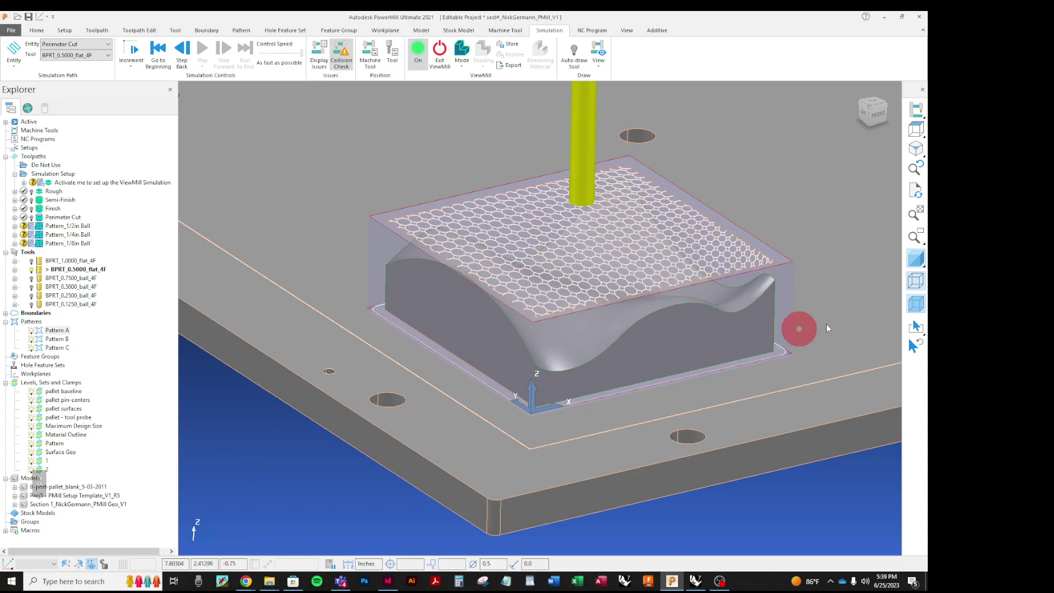
Step: Turn off the model's pink wireframe edges, leaving the hexagonal dimple pattern over the stock
left_click(911, 283)
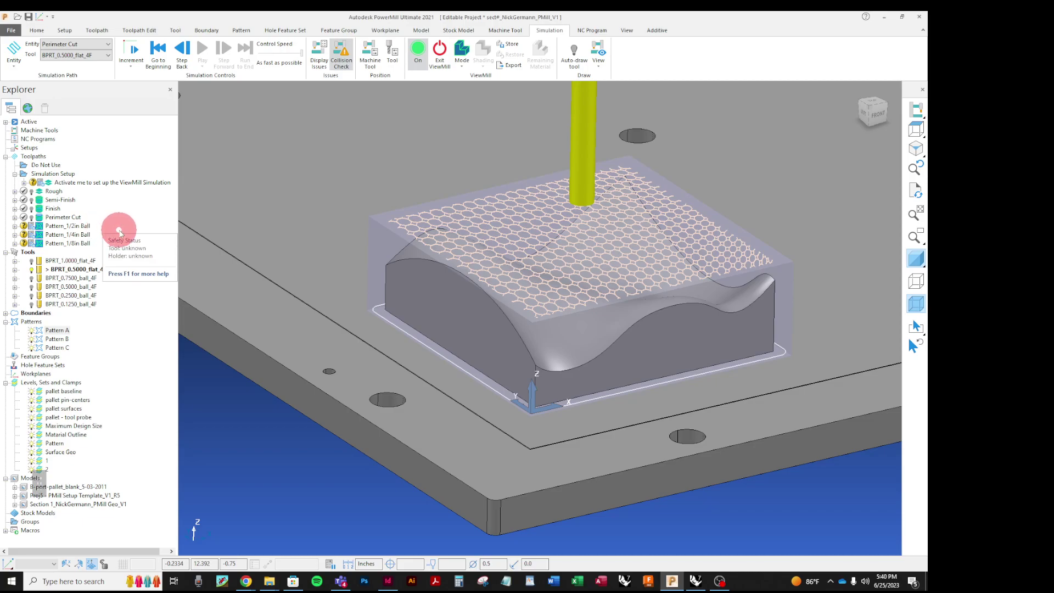
Step: Activate Pattern_1/2in Ball, set its drive curve to Pattern A, and calculate it
right_click(53, 227)
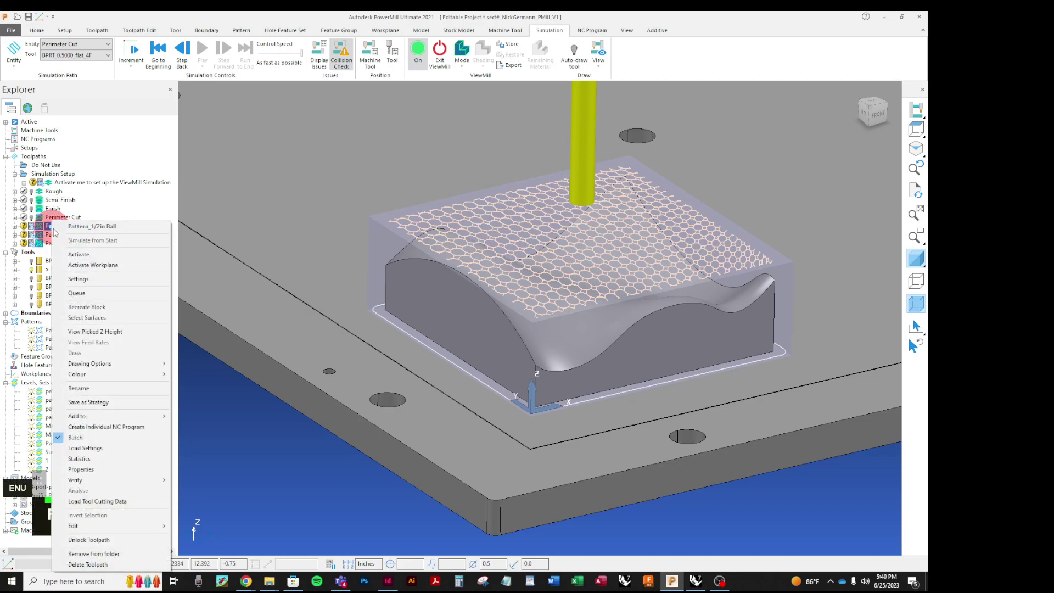
left_click(78, 254)
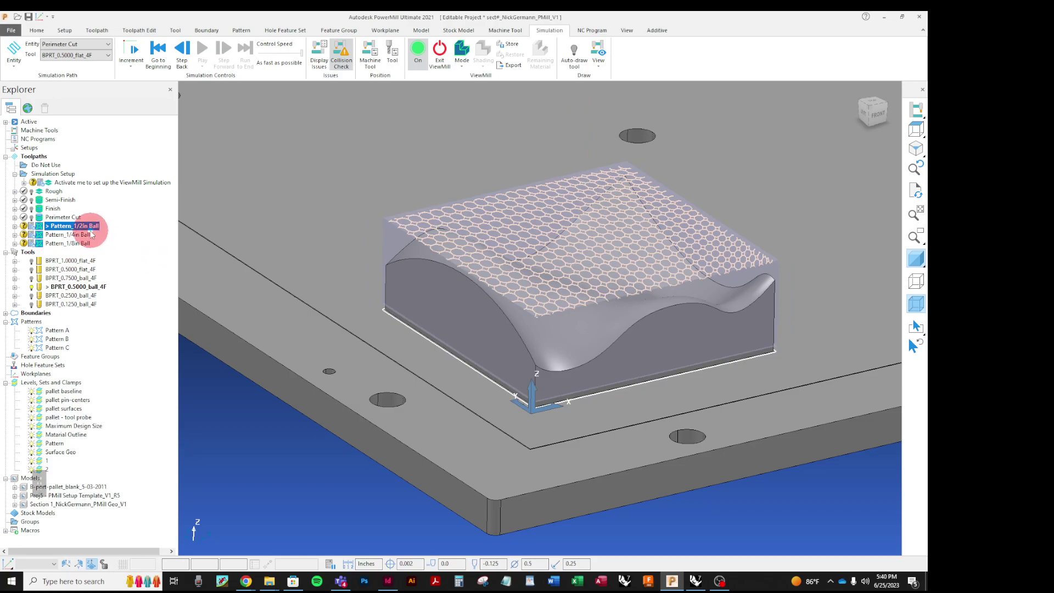
right_click(74, 225)
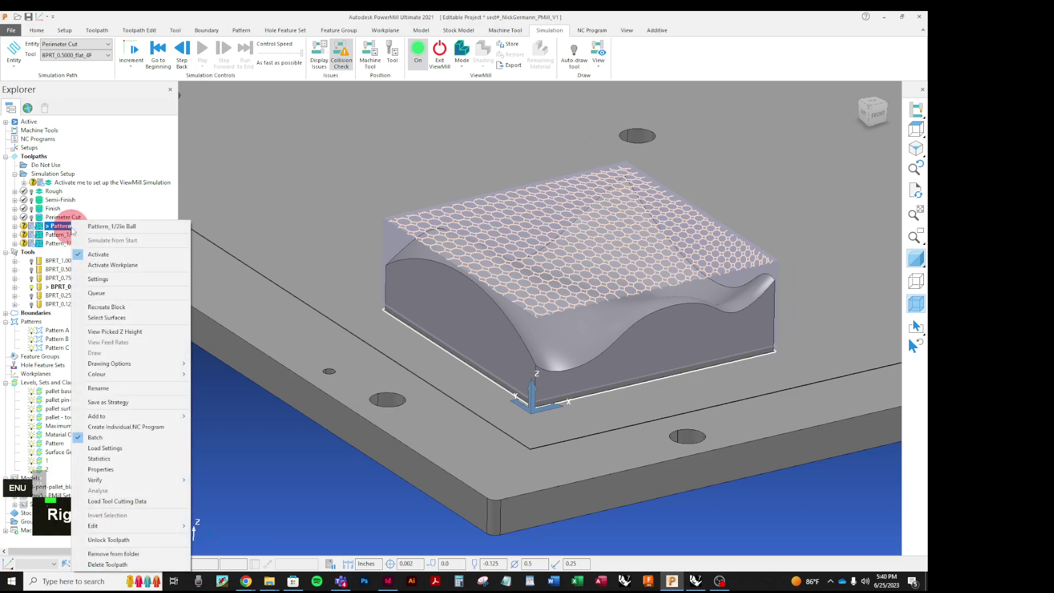
left_click(102, 280)
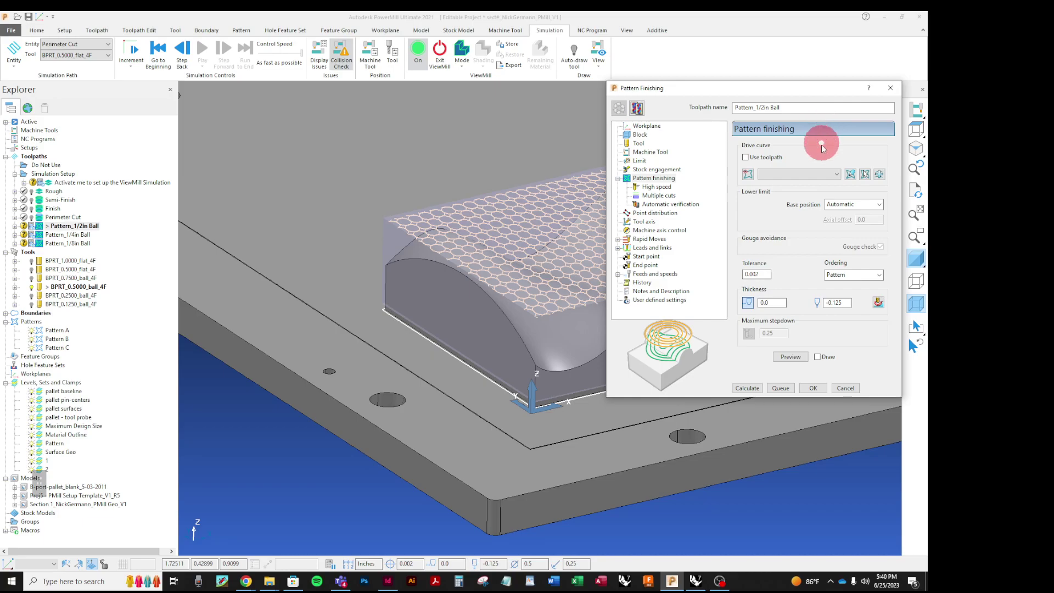
left_click(835, 175)
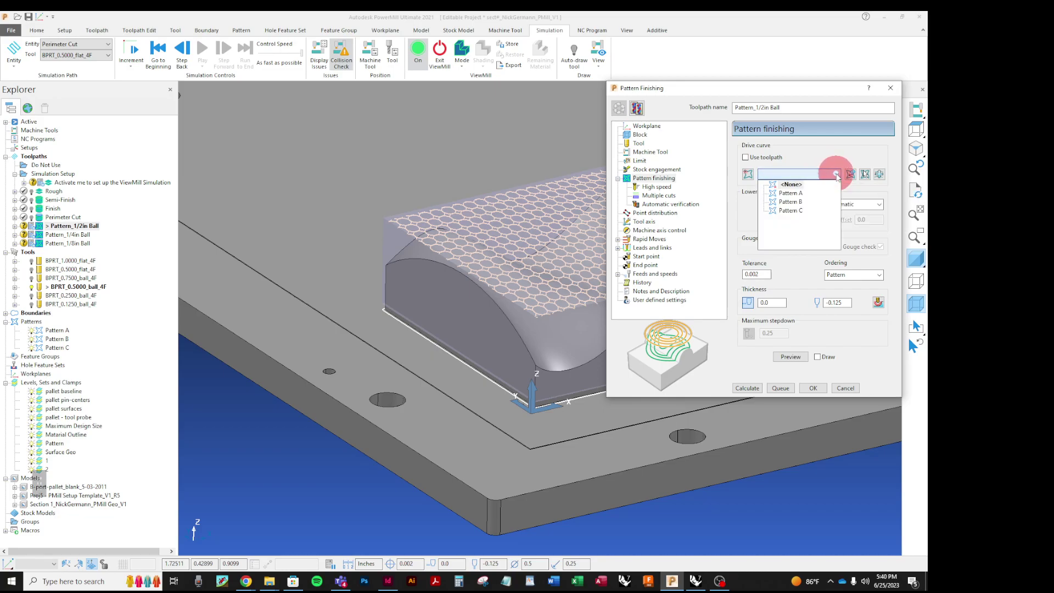
left_click(801, 194)
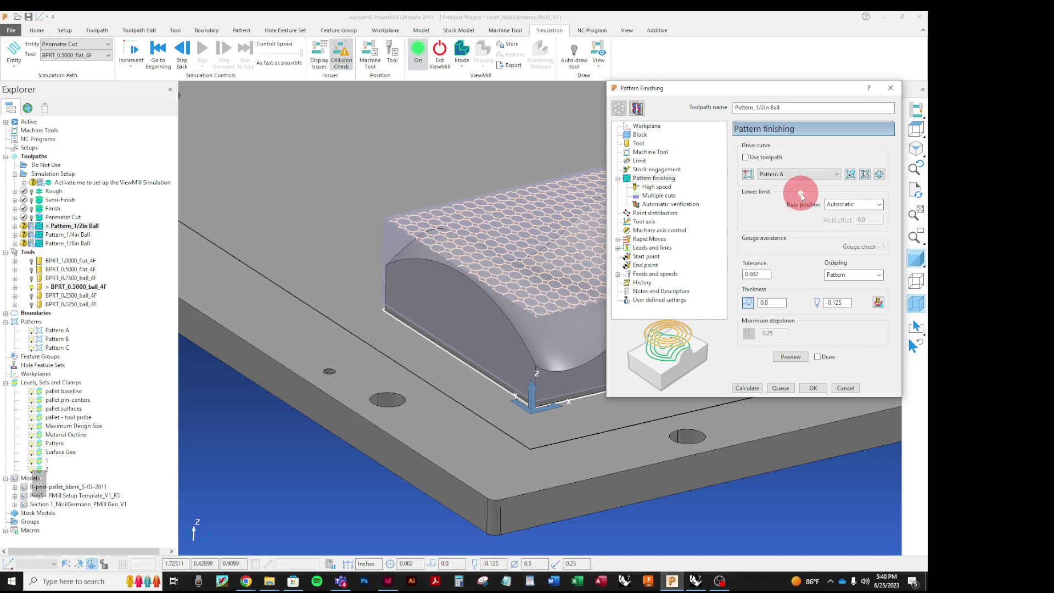
left_click(748, 387)
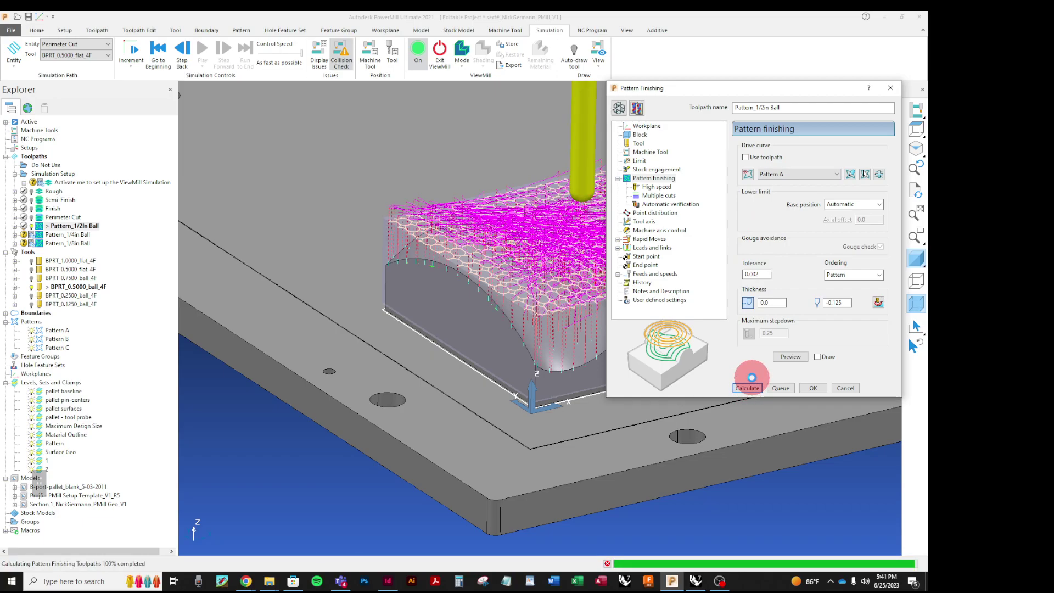
Step: Close the Pattern Finishing settings and make the model translucent to reveal the toolpath
left_click(843, 389)
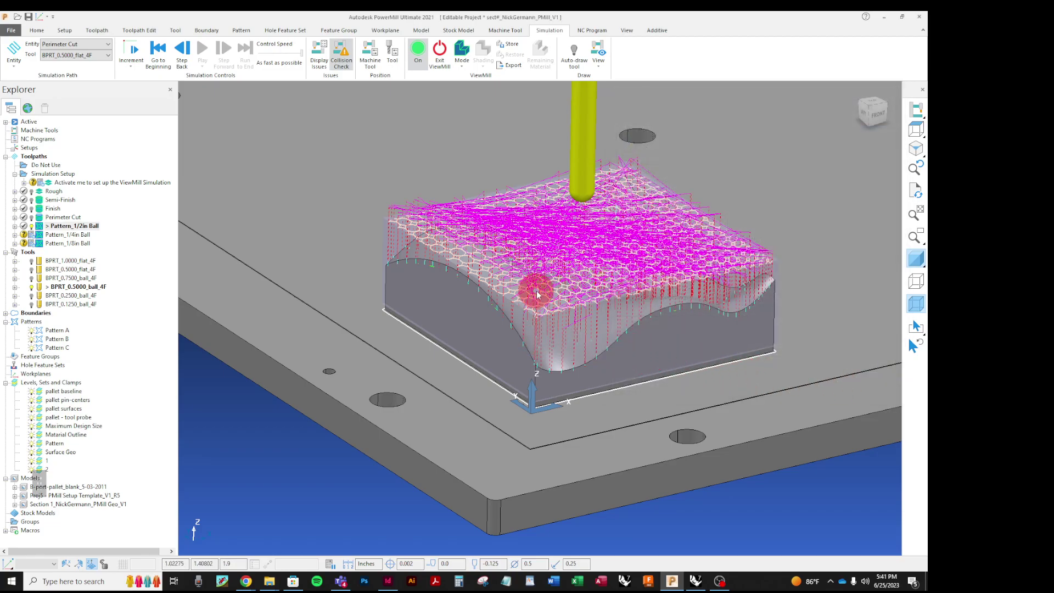
scroll(537, 294, "up", 3)
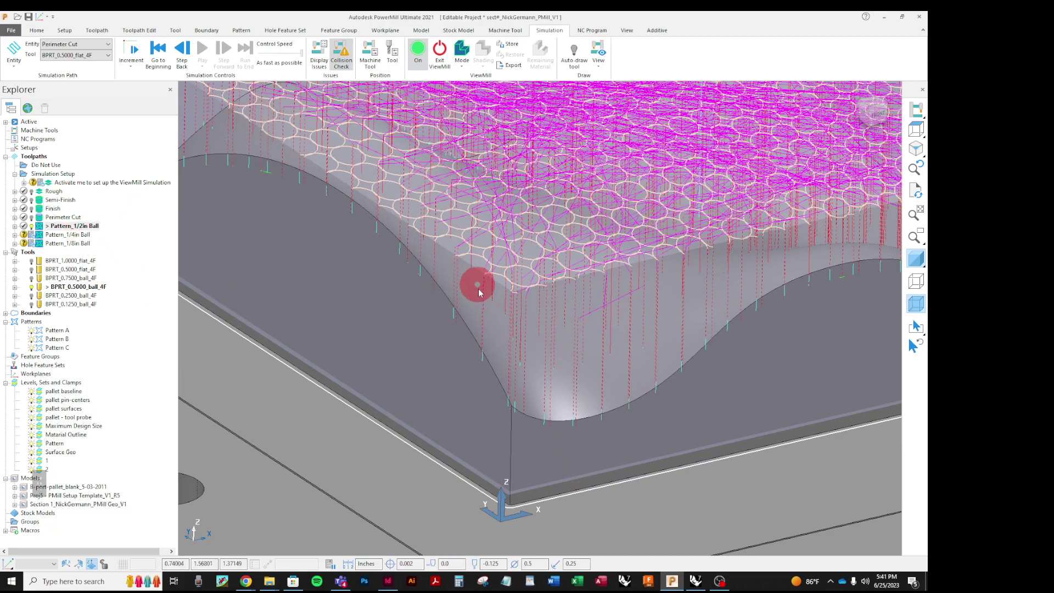
scroll(478, 291, "down", 3)
scroll(489, 320, "up", 3)
middle_click_drag(499, 254, 540, 250)
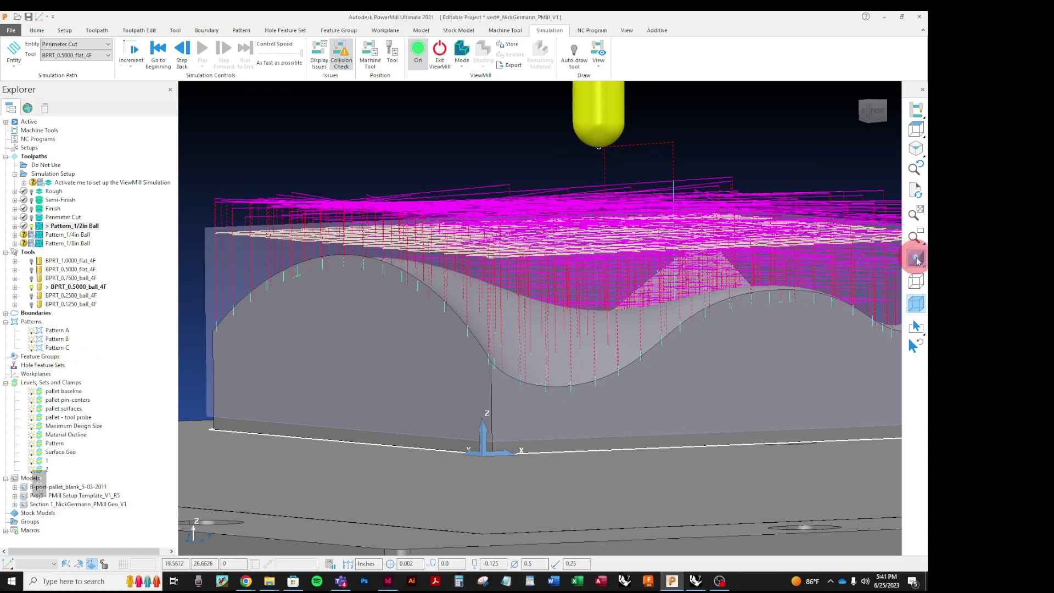
mouse_move(916, 260)
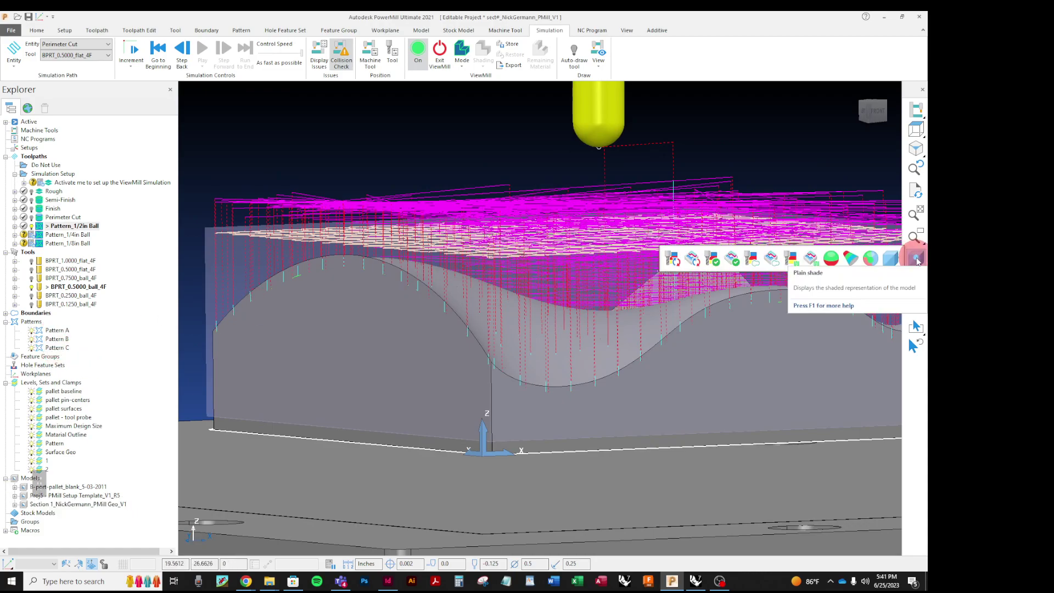
left_click(916, 259)
Step: Orbit around the dimple toolpath over the wavy surface, then restore shaded model display
mouse_move(481, 188)
middle_mouse_down()
mouse_move(482, 219)
mouse_move(478, 210)
mouse_move(583, 306)
mouse_move(404, 346)
mouse_move(373, 254)
mouse_move(452, 283)
middle_mouse_up()
scroll(452, 284, "down", 2)
middle_click_drag(510, 298, 564, 350)
scroll(564, 350, "up", 6)
middle_click_drag(637, 334, 445, 299)
scroll(793, 282, "up", 3)
middle_click_drag(792, 283, 718, 306)
left_click(916, 259)
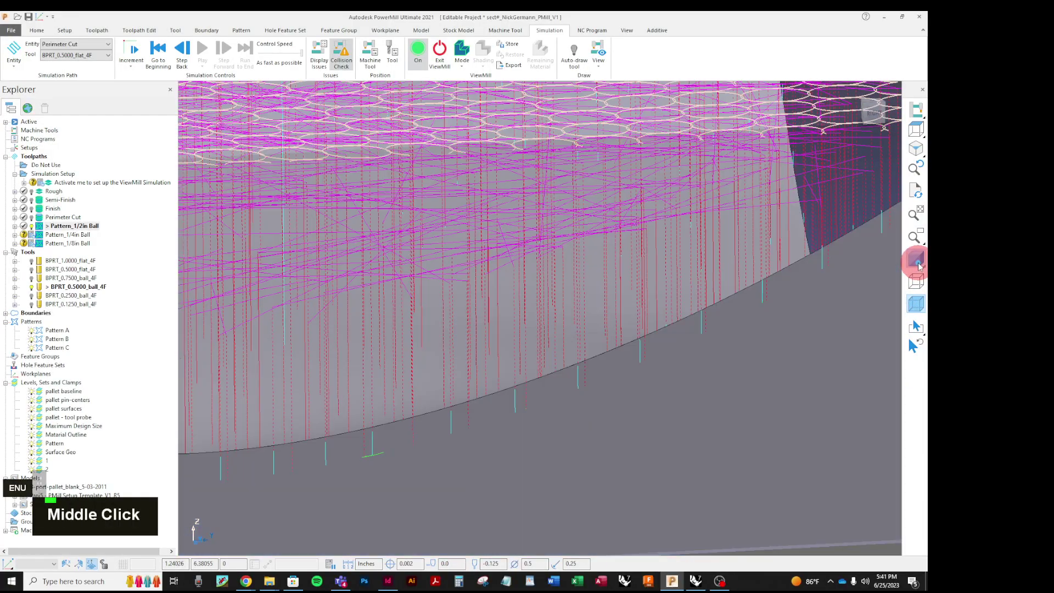
scroll(549, 317, "down", 2)
mouse_move(549, 318)
middle_mouse_down()
mouse_move(694, 295)
mouse_move(425, 287)
mouse_move(693, 363)
middle_mouse_up()
scroll(694, 294, "down", 3)
scroll(694, 363, "down", 3)
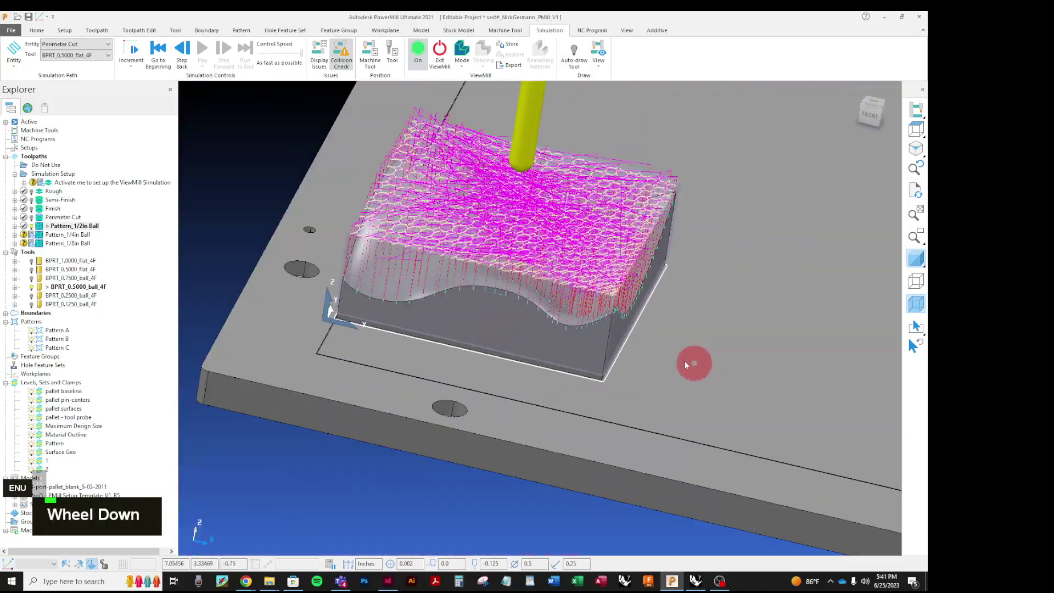
scroll(463, 287, "up", 3)
scroll(505, 364, "up", 3)
middle_click_drag(541, 308, 733, 305)
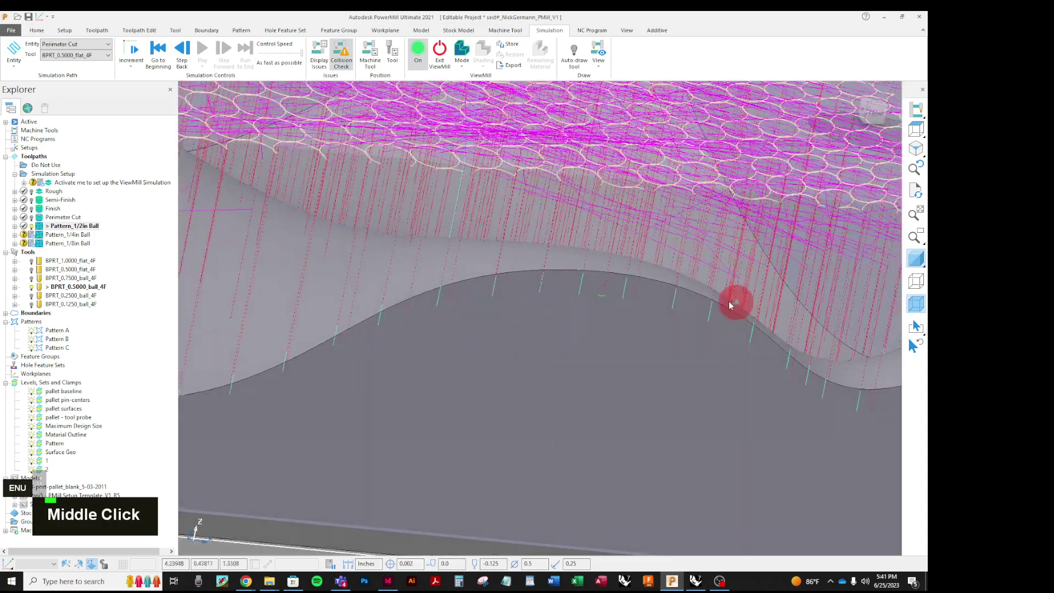
scroll(733, 305, "down", 2)
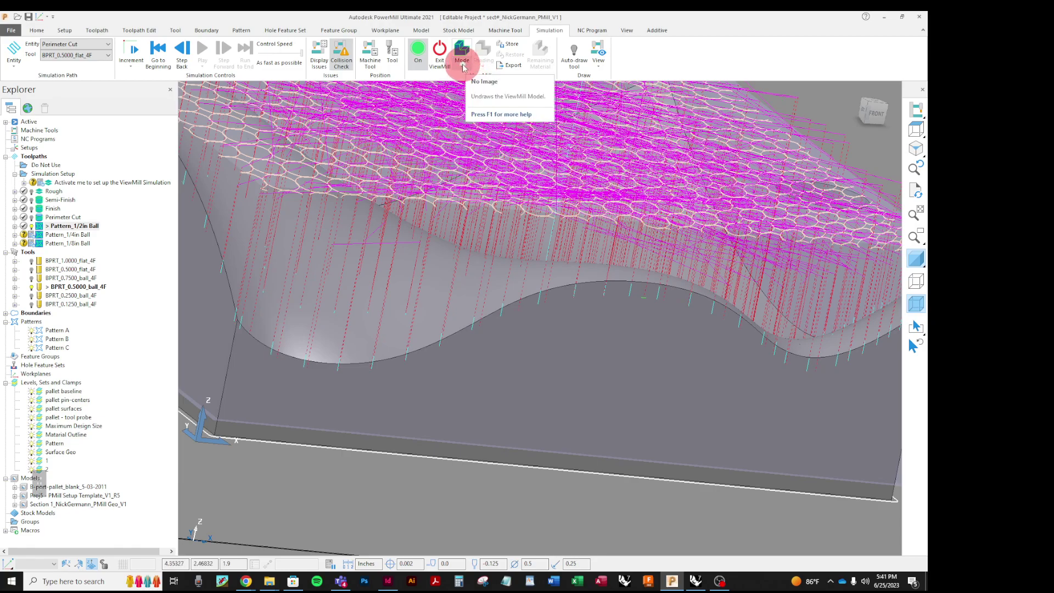
Step: Show ViewMill stock in Fixed direction mode, store it, and load Pattern_1/2in Ball for simulation
left_click(463, 67)
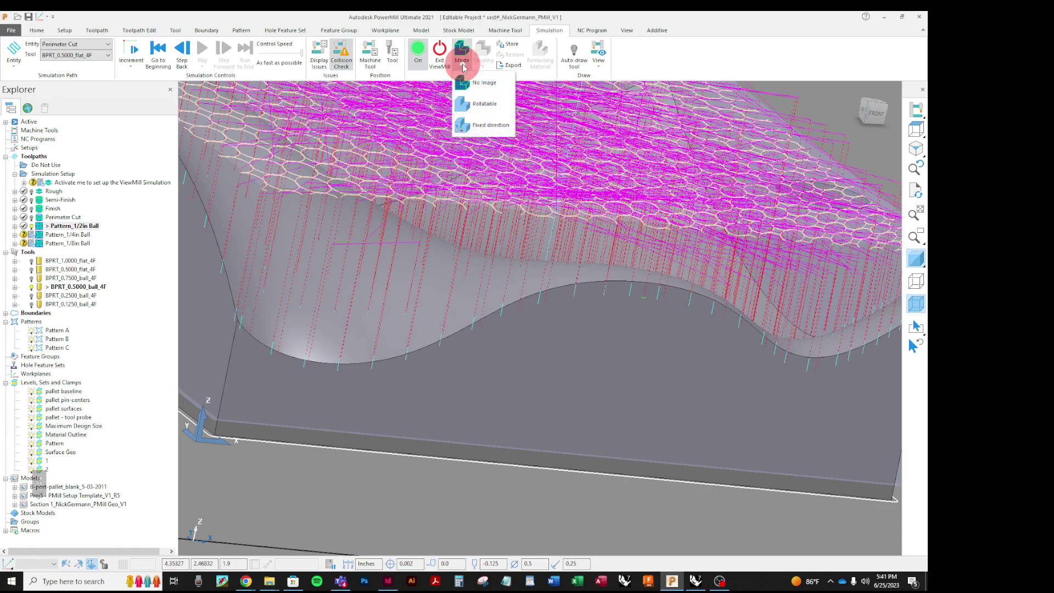
left_click(472, 124)
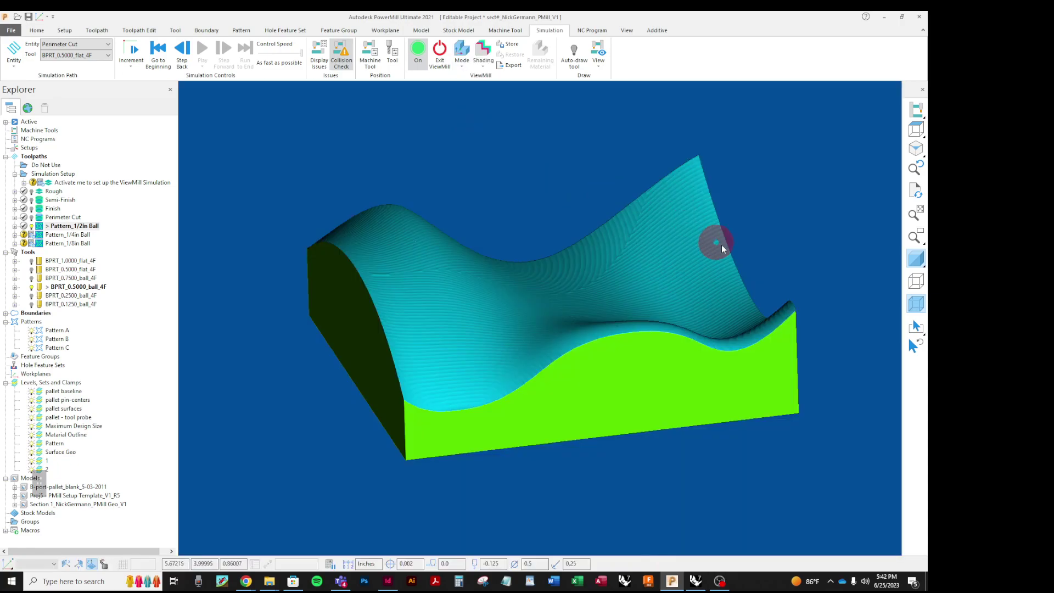
left_click(506, 48)
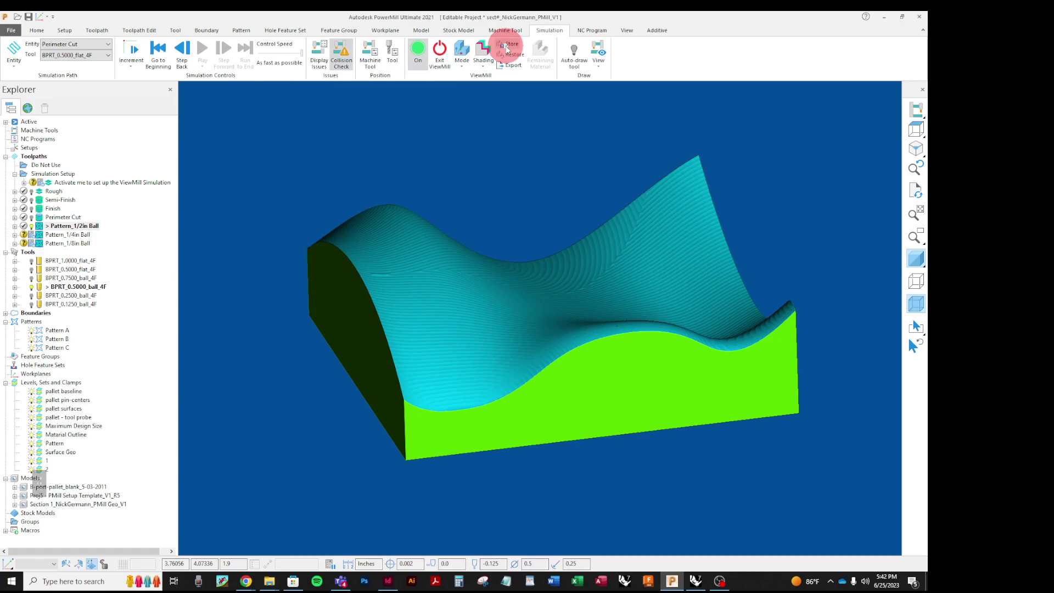
left_click(105, 47)
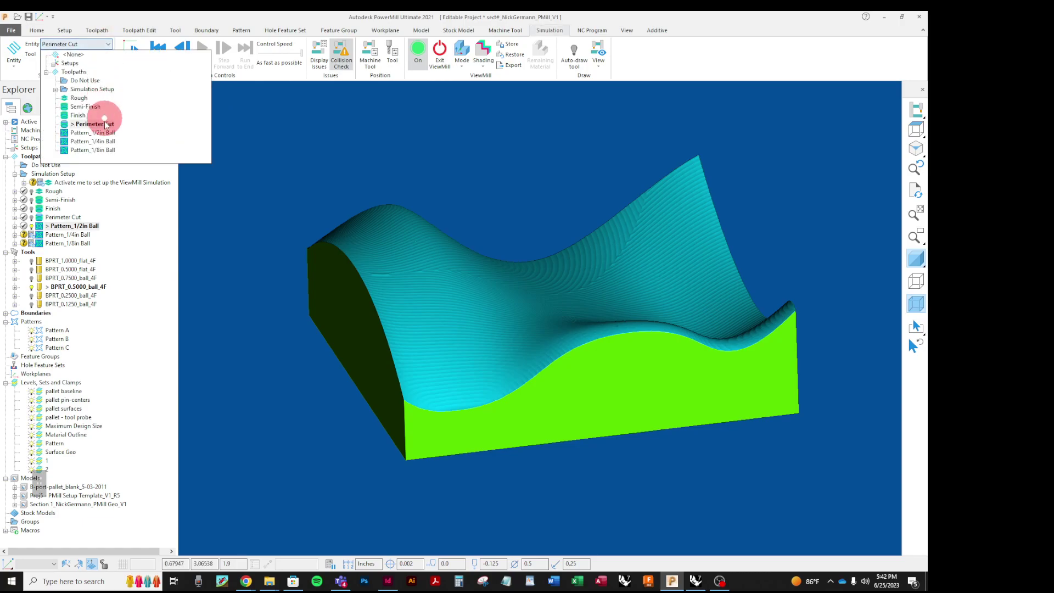
left_click(100, 132)
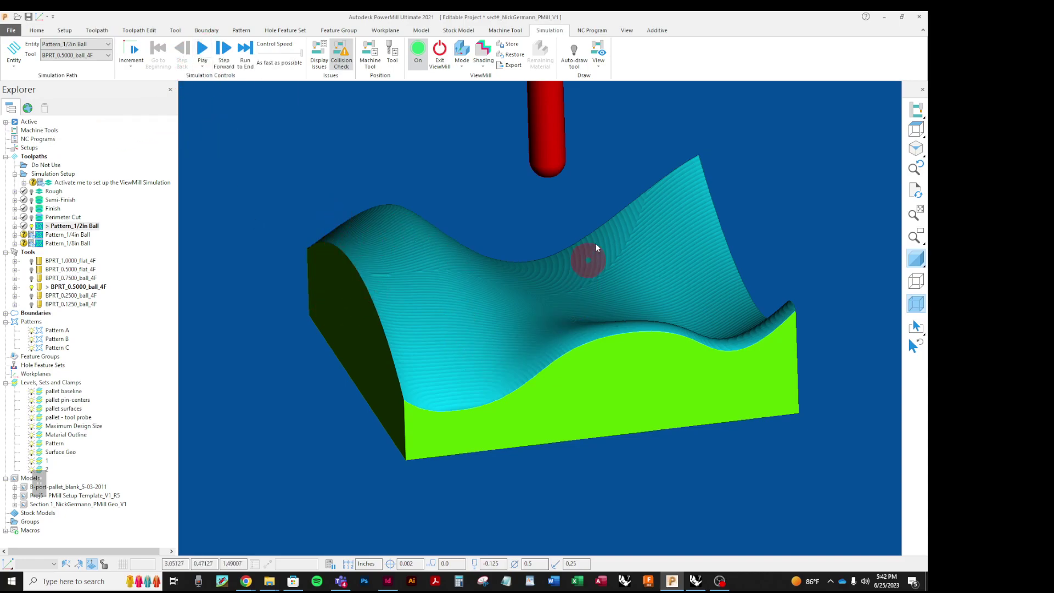
Step: Start the Pattern_1/2in Ball simulation, dismissing the rapid-move warning, then pause it
left_click(202, 49)
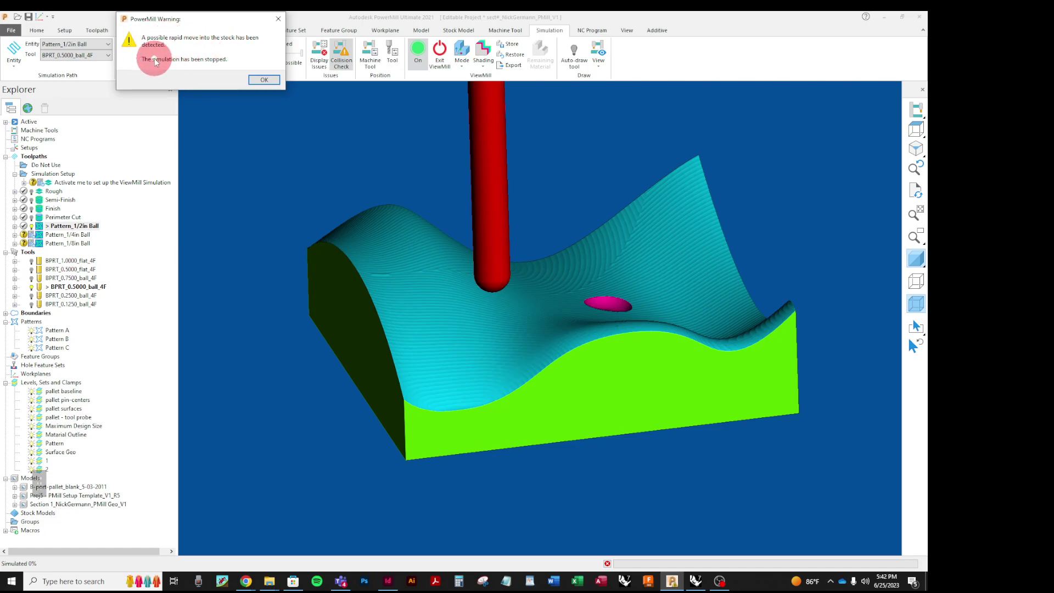
left_click(261, 81)
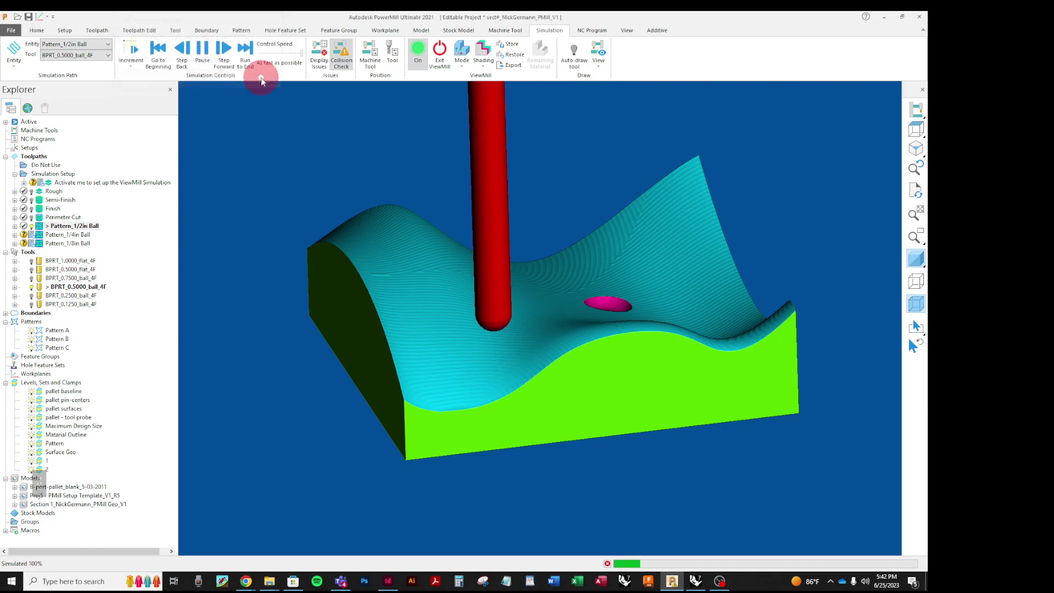
left_click(203, 51)
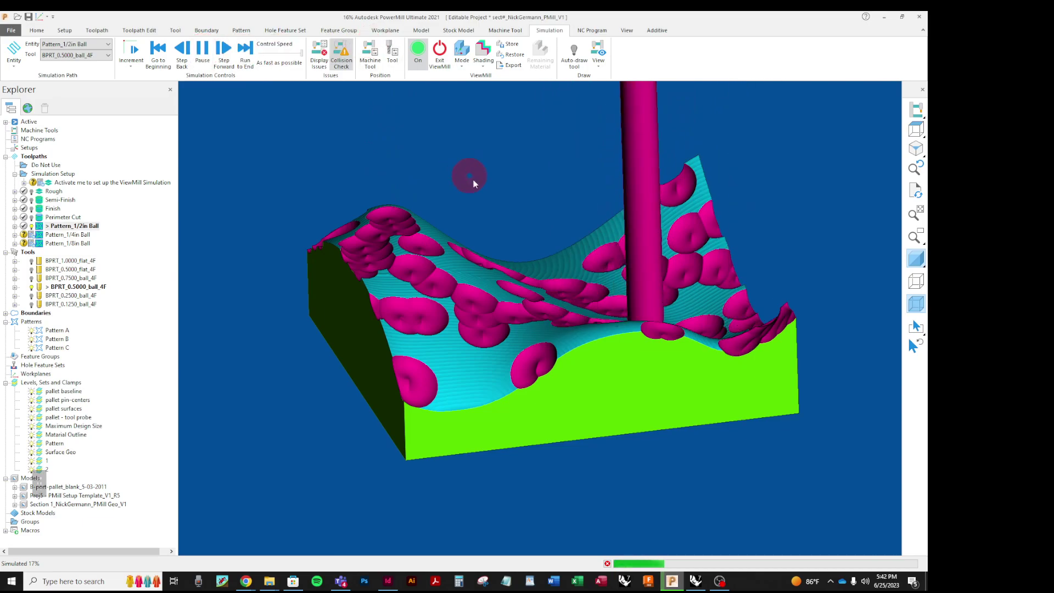
left_click(202, 52)
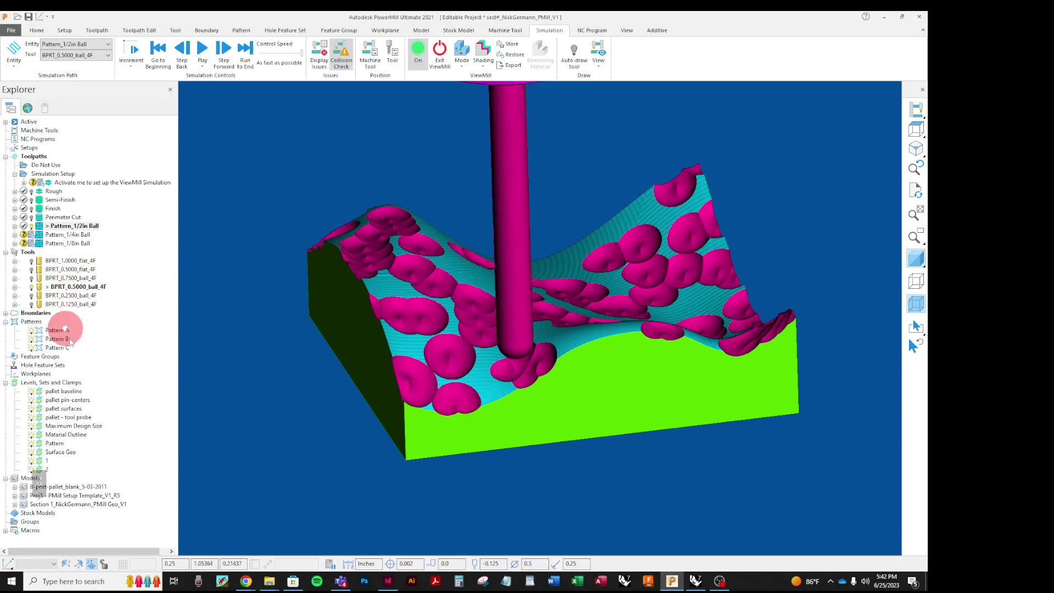
Step: Hide the BPRT_0.5000_ball_4F tool and resume the simulation
mouse_move(93, 288)
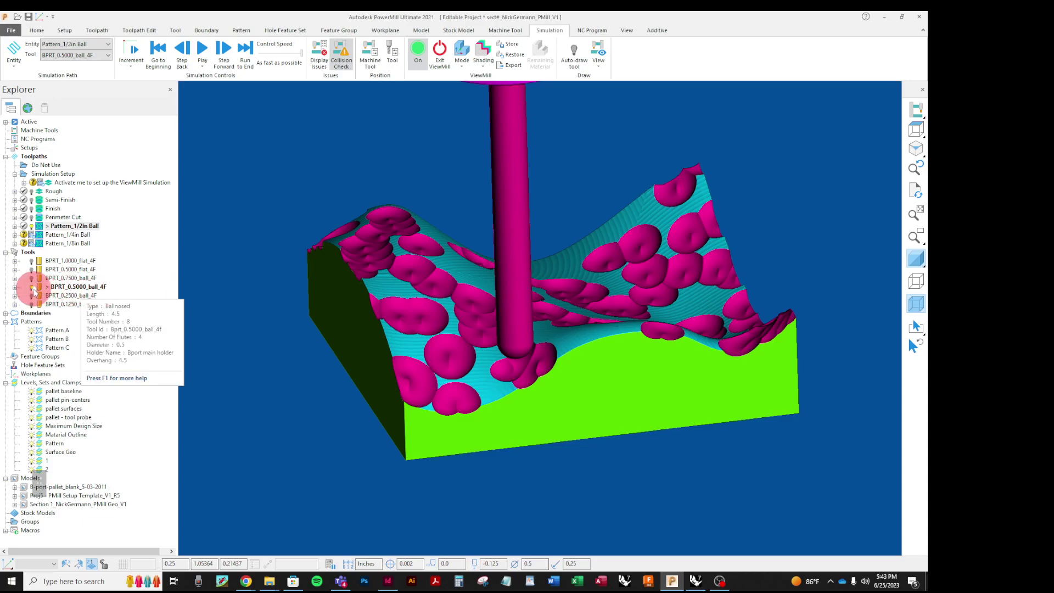
left_click(32, 290)
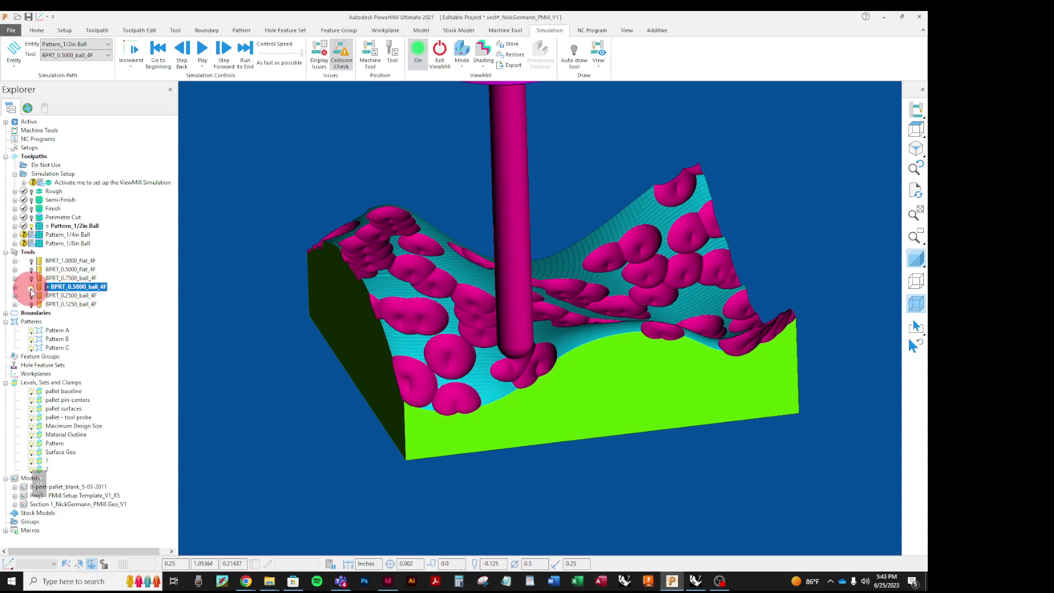
left_click(32, 287)
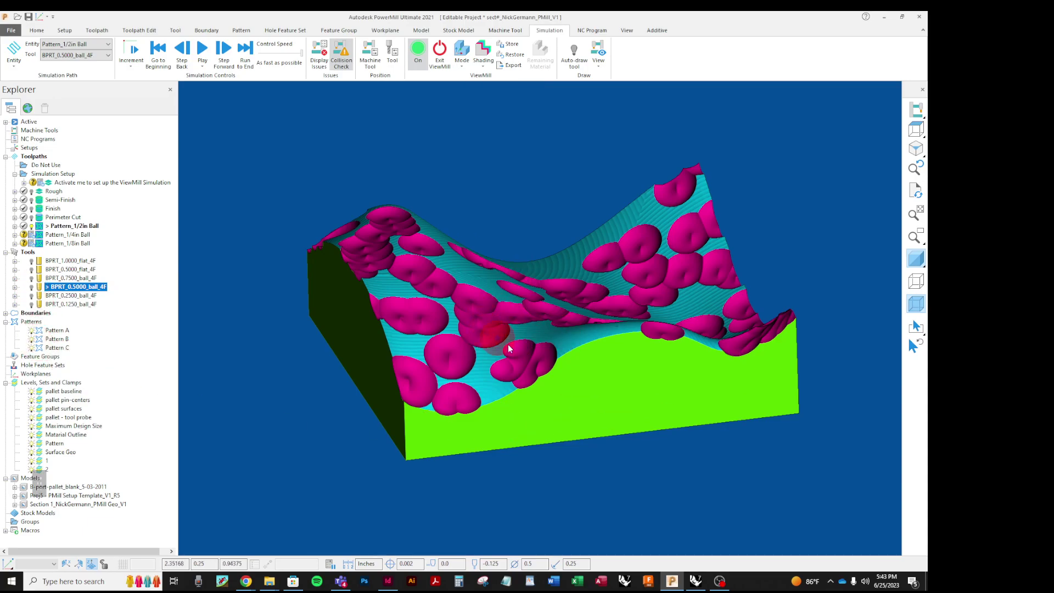
left_click(203, 51)
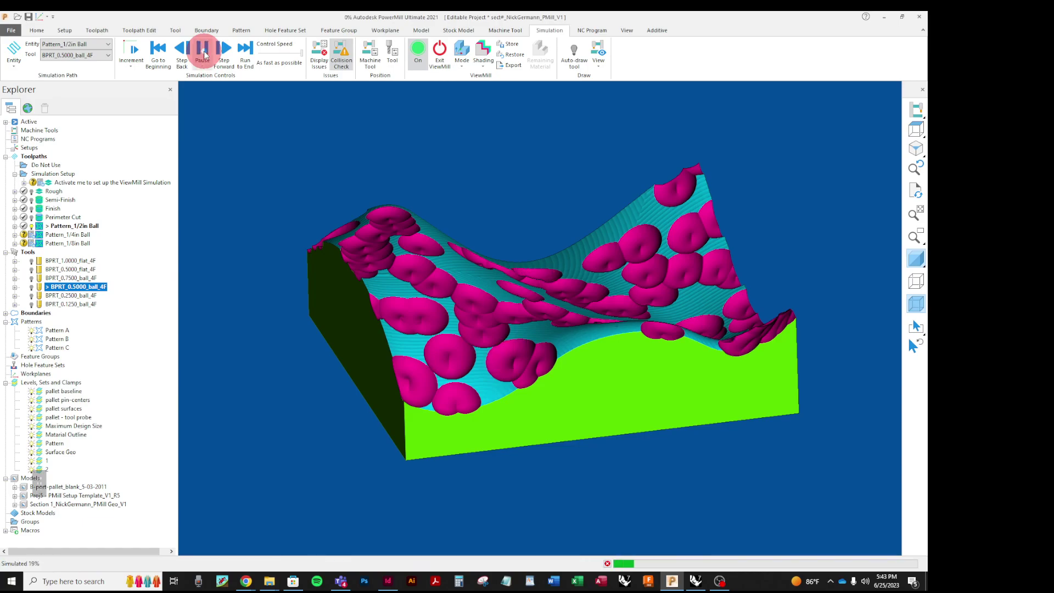
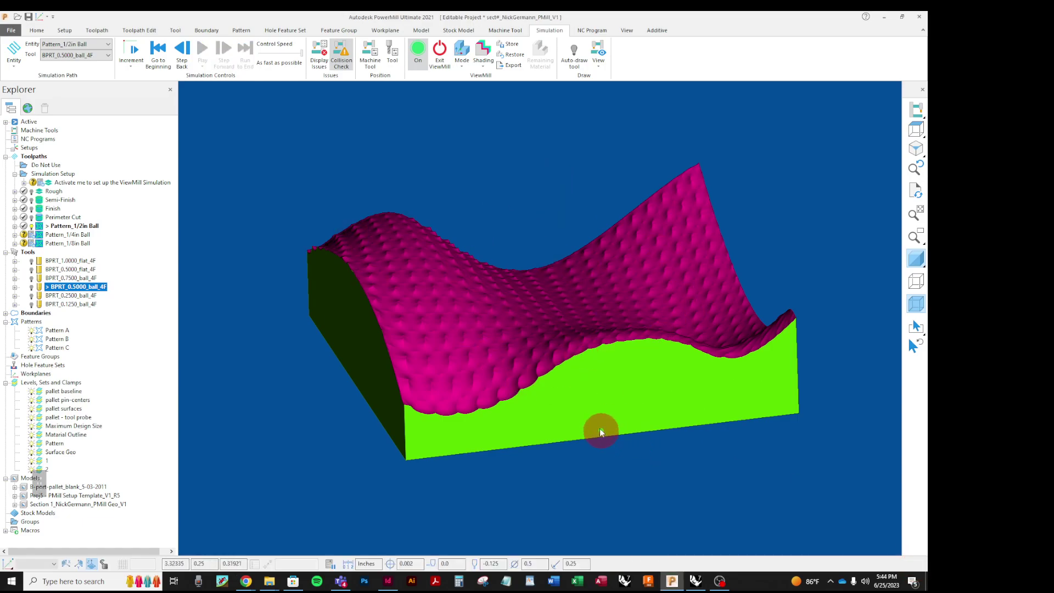
Step: Restore the ViewMill stock to its stored state, removing the earlier ball-pattern dimples
left_click(553, 298)
left_click(515, 56)
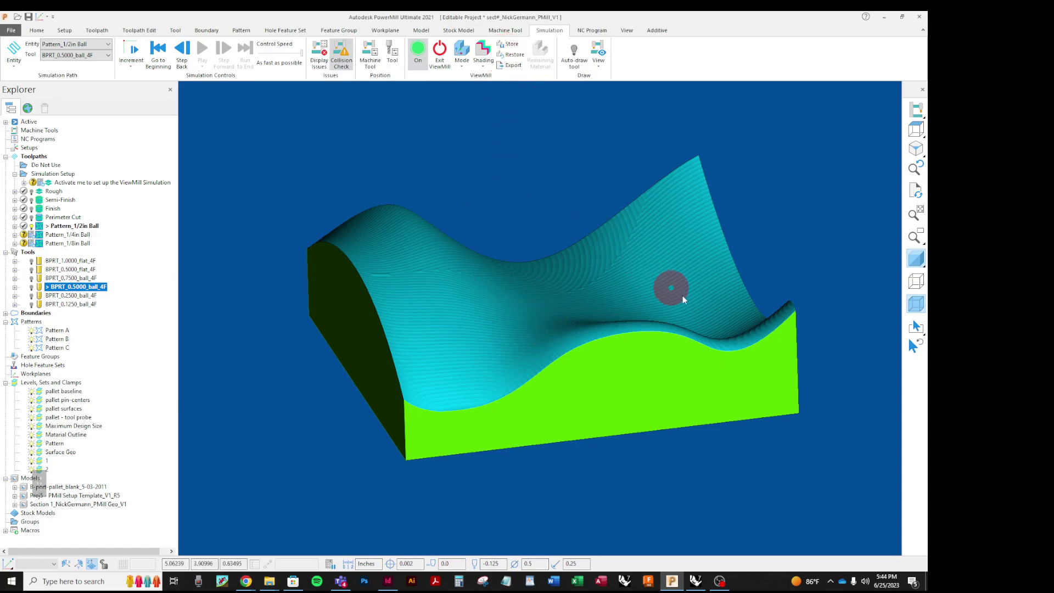
Step: Set ViewMill Mode to No Image and orbit to a top-down view of the part
left_click(461, 65)
left_click(467, 84)
left_click(596, 313)
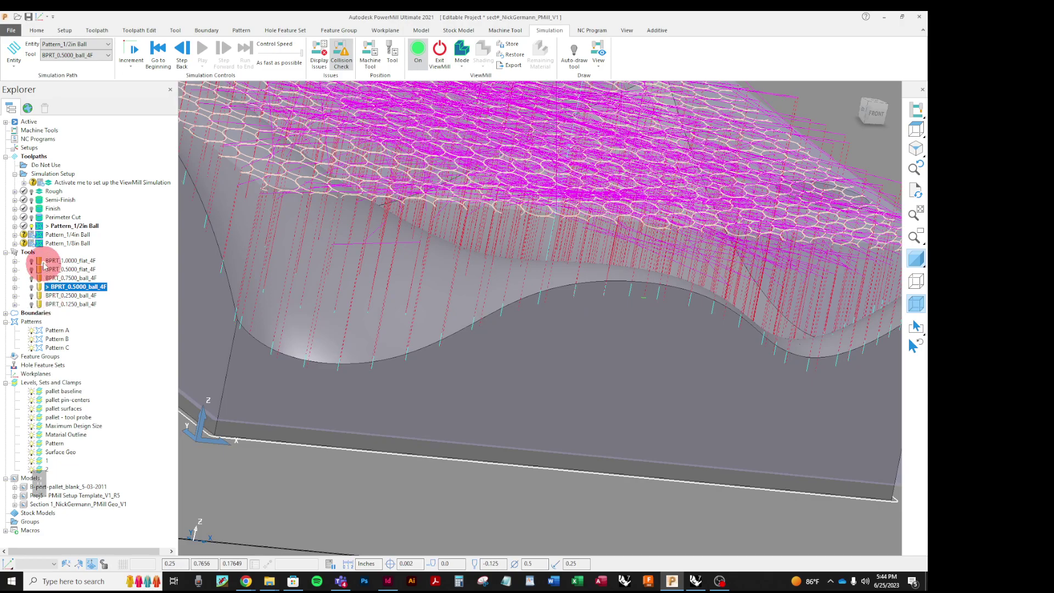
right_click(43, 235)
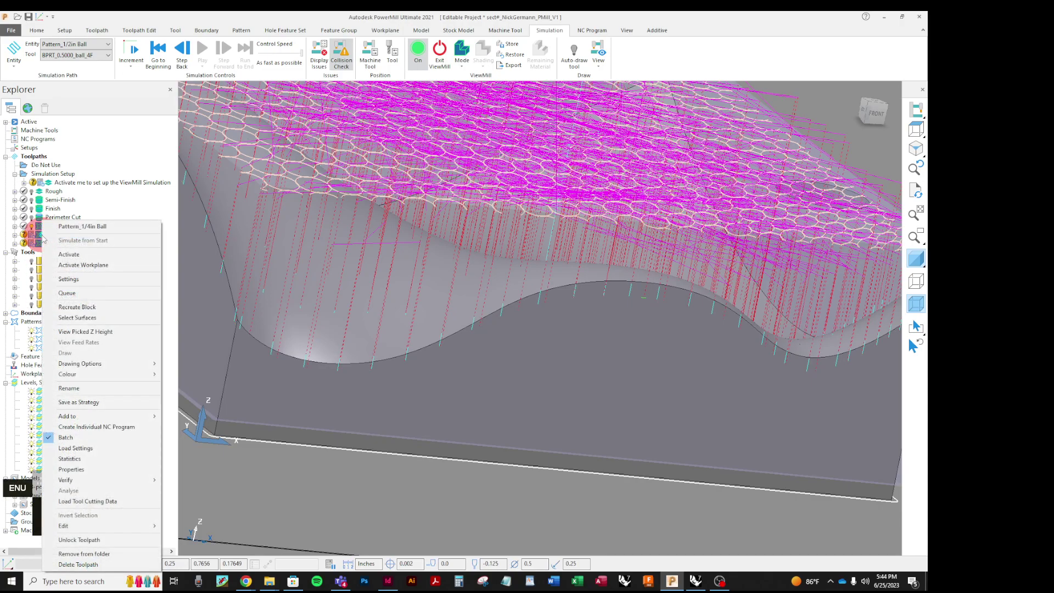
scroll(647, 407, "down", 1)
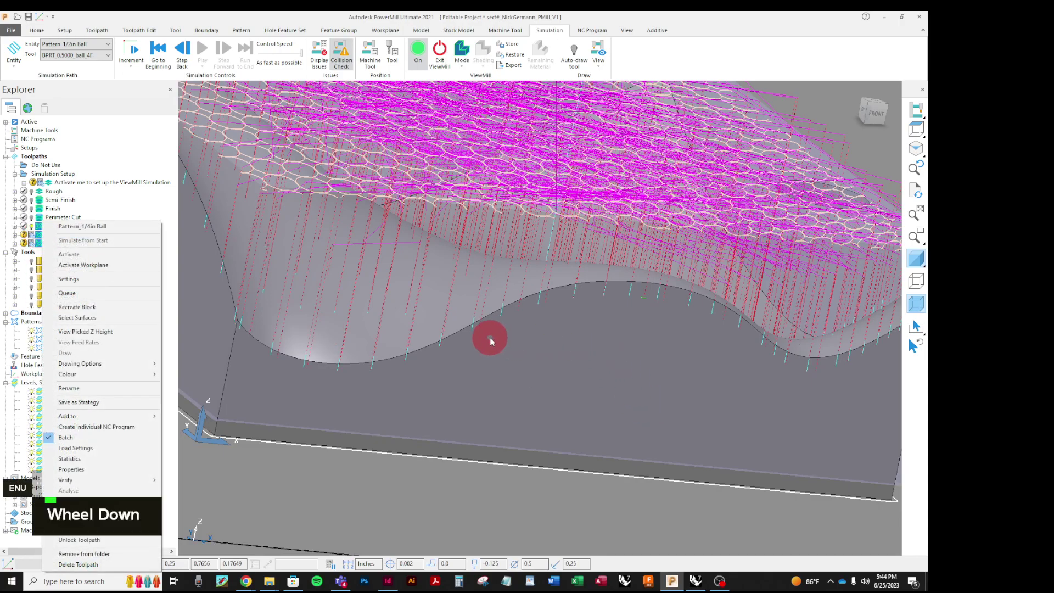
key("Escape")
key("Escape")
scroll(490, 337, "down", 3)
middle_click_drag(585, 315, 472, 388)
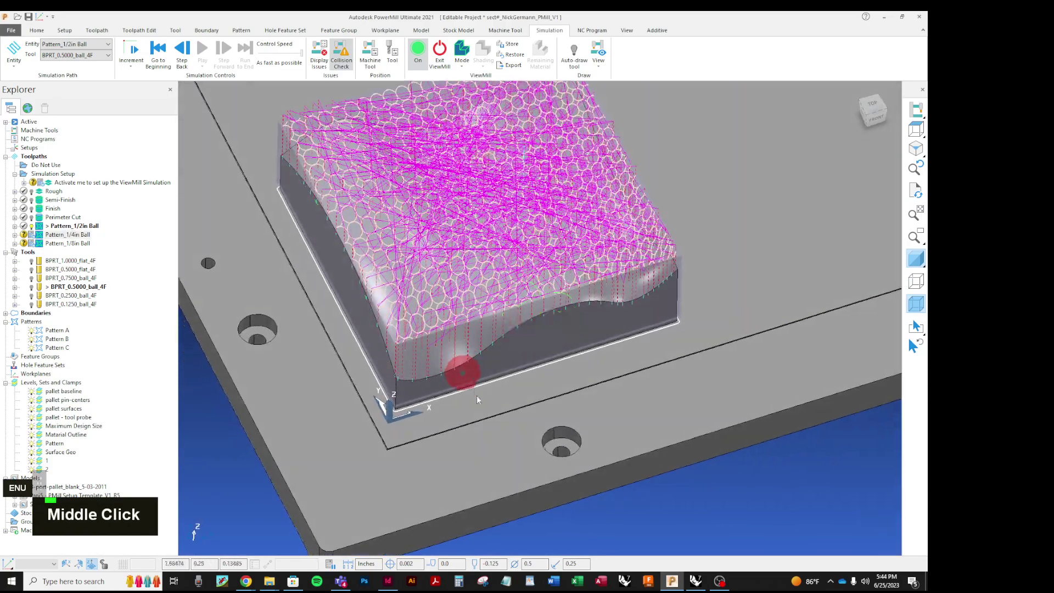
Step: Activate the Pattern_1/4in Ball toolpath in the Explorer
scroll(472, 388, "down", 2)
scroll(455, 307, "up", 4)
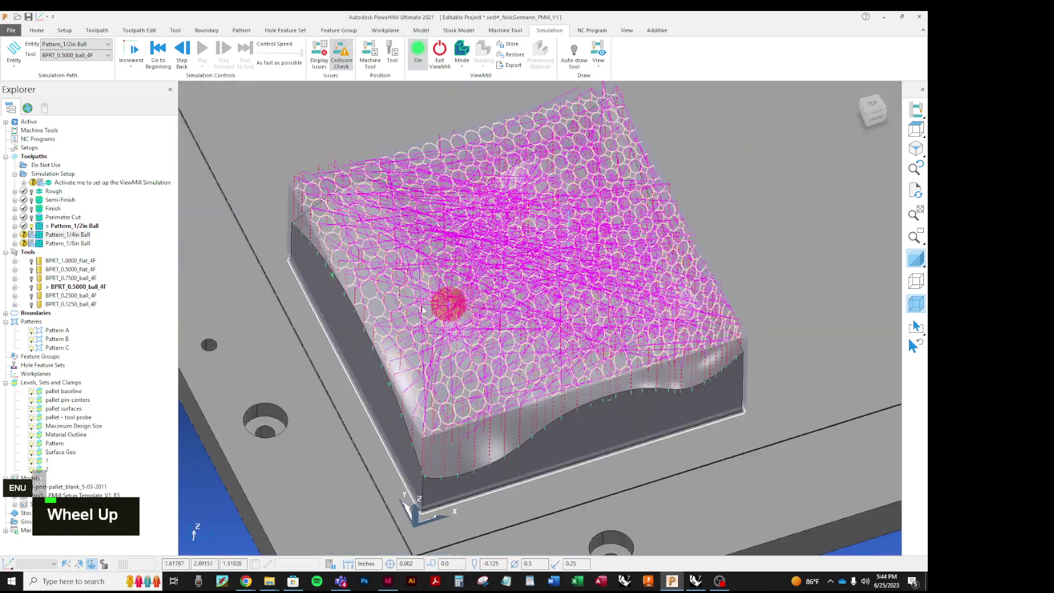
right_click(41, 235)
left_click(59, 244)
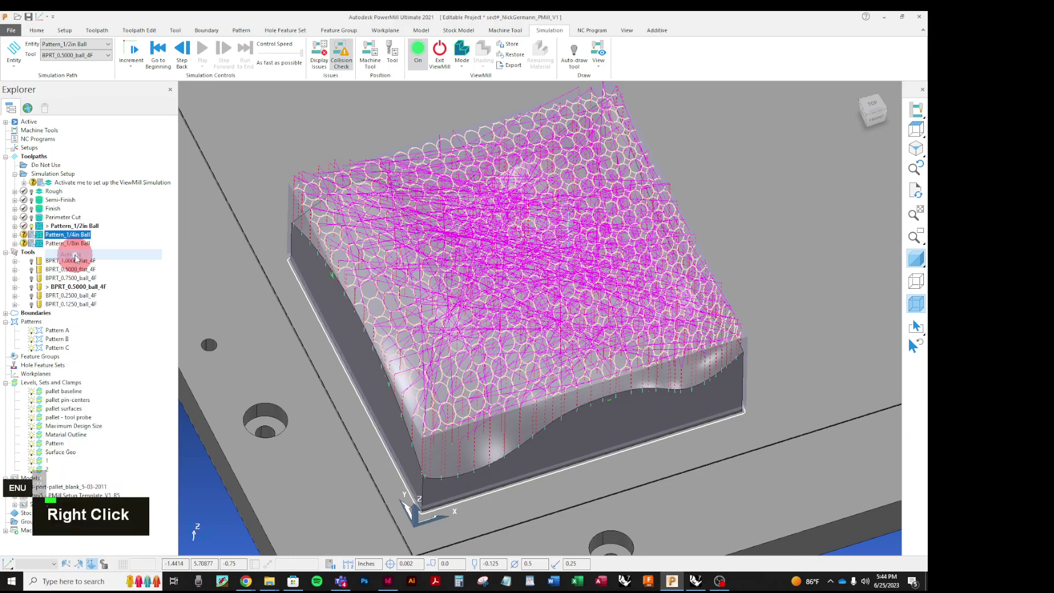
right_click(49, 235)
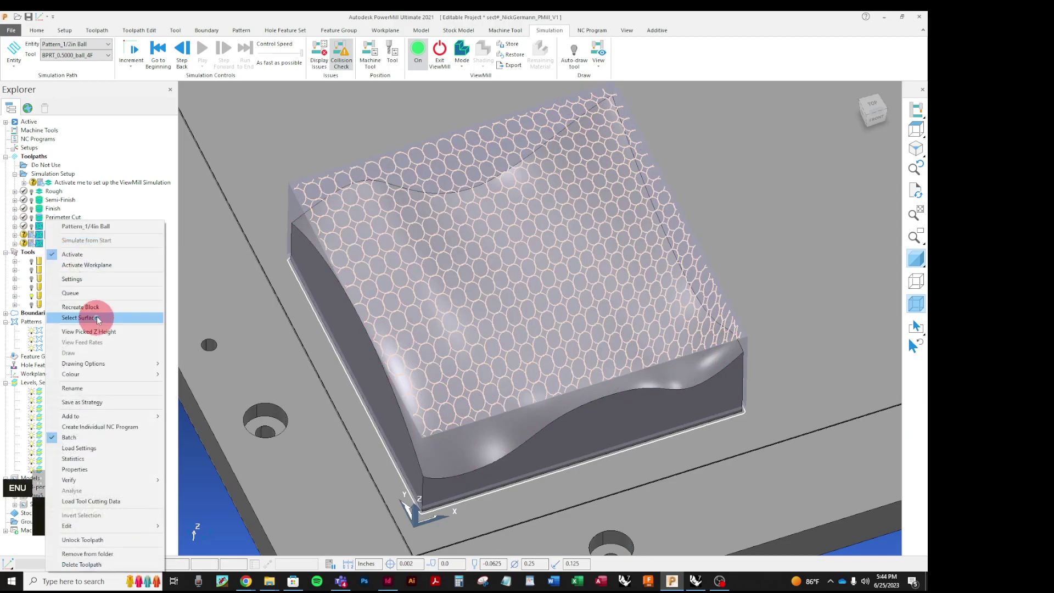
Step: Set Pattern_1/4in Ball's drive curve to Pattern A, calculate it, and close the settings
left_click(99, 285)
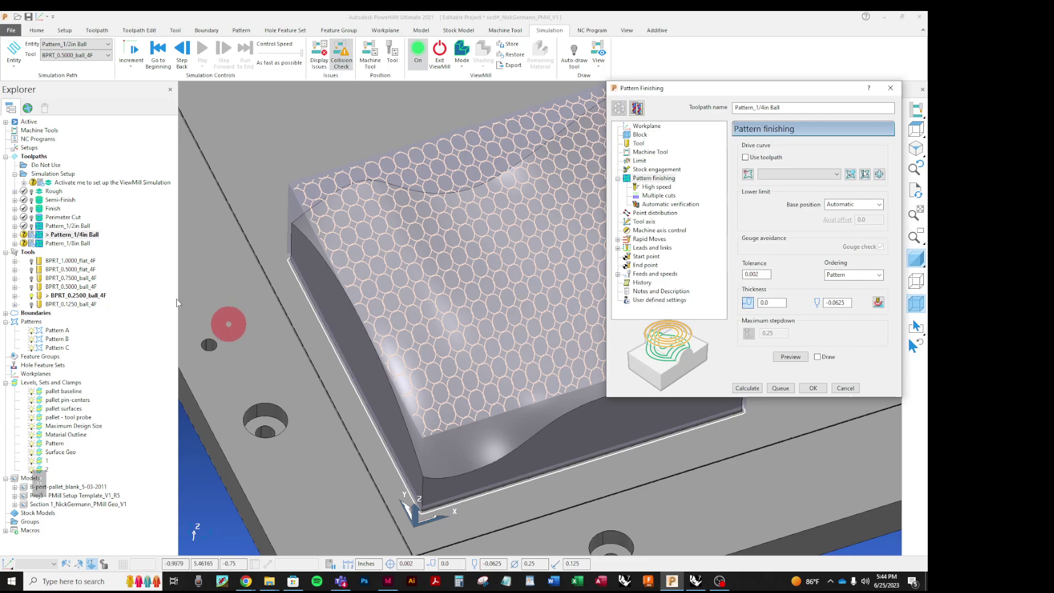
left_click(836, 174)
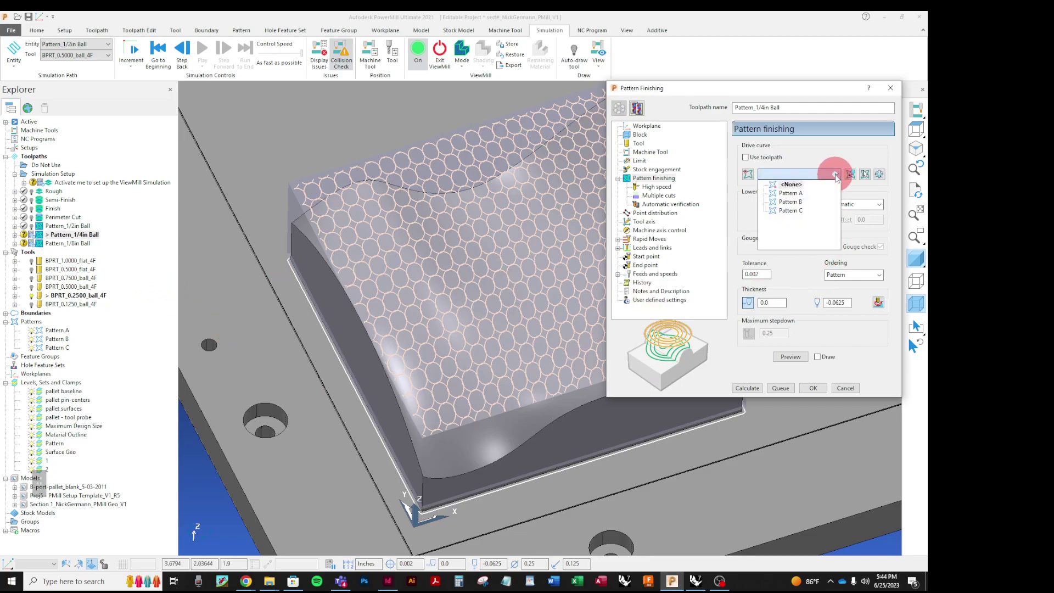
left_click(797, 193)
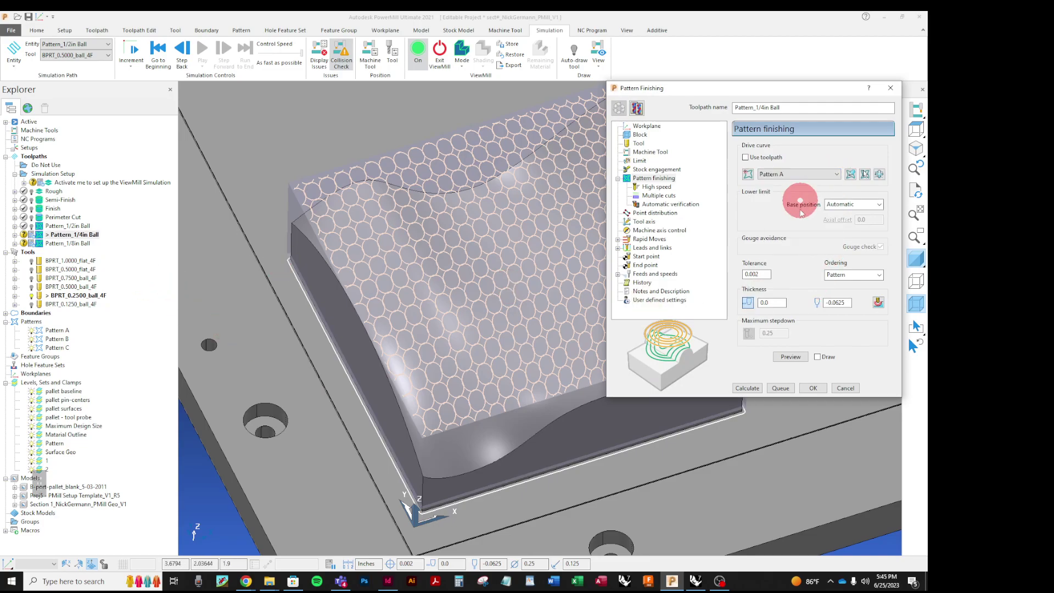
left_click(748, 387)
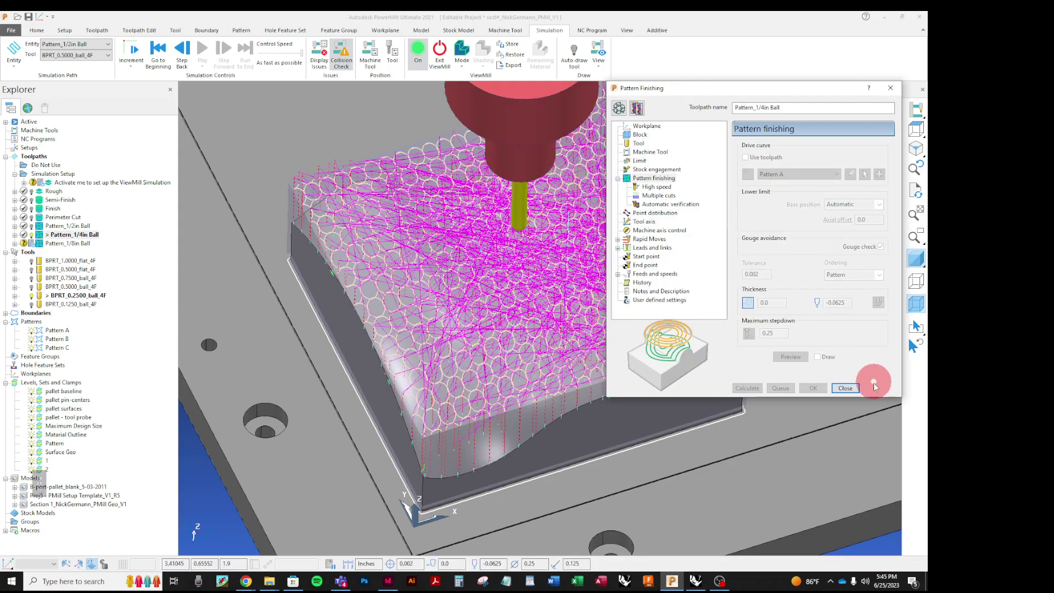
left_click(845, 388)
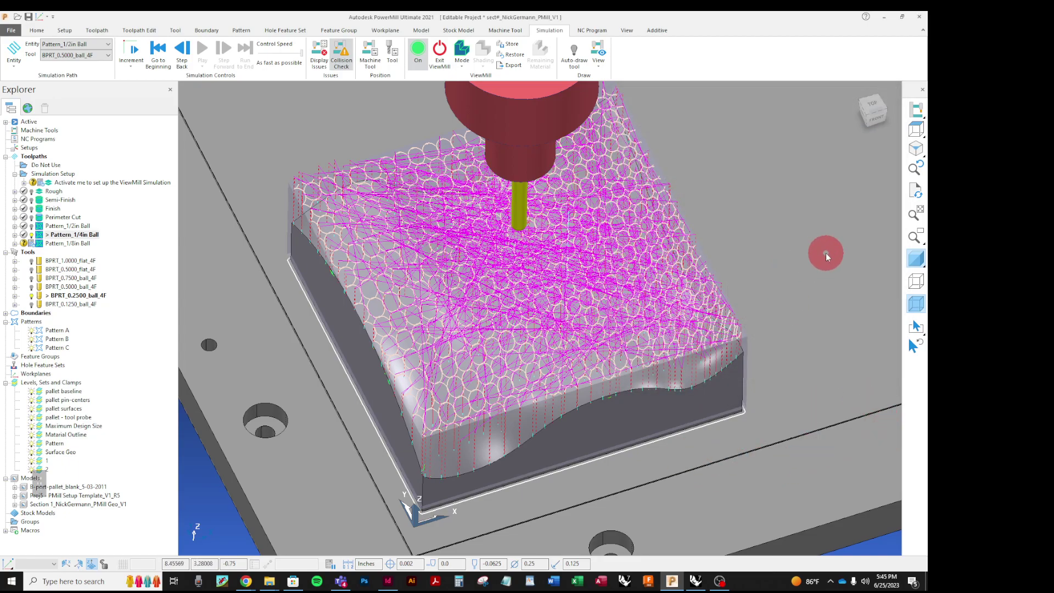
Step: Save the project, set ViewMill to Fixed direction, and load Pattern_1/4in Ball for simulation
left_click(29, 18)
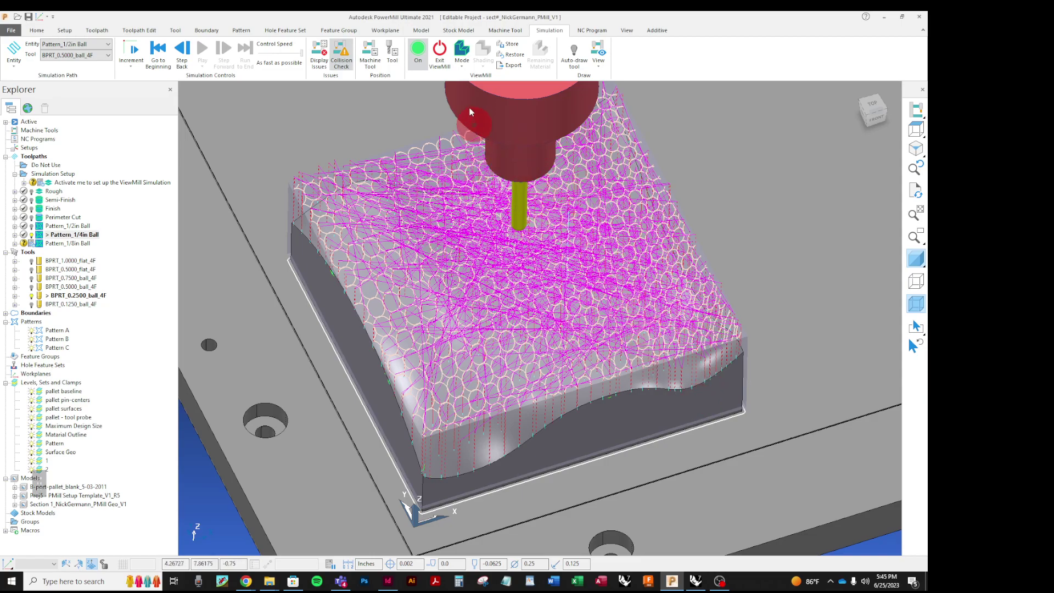
left_click(460, 67)
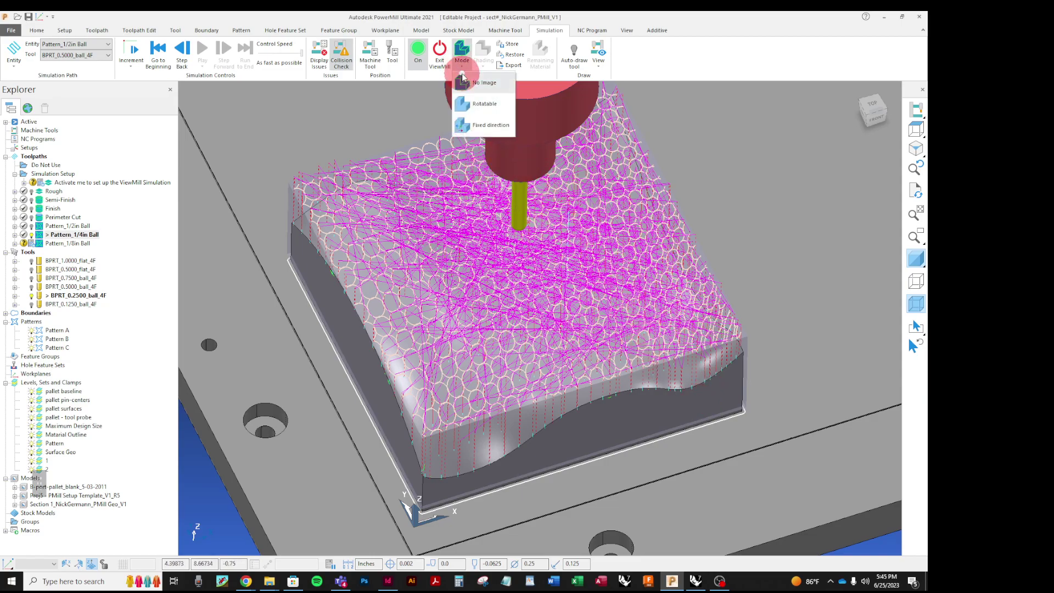
left_click(463, 125)
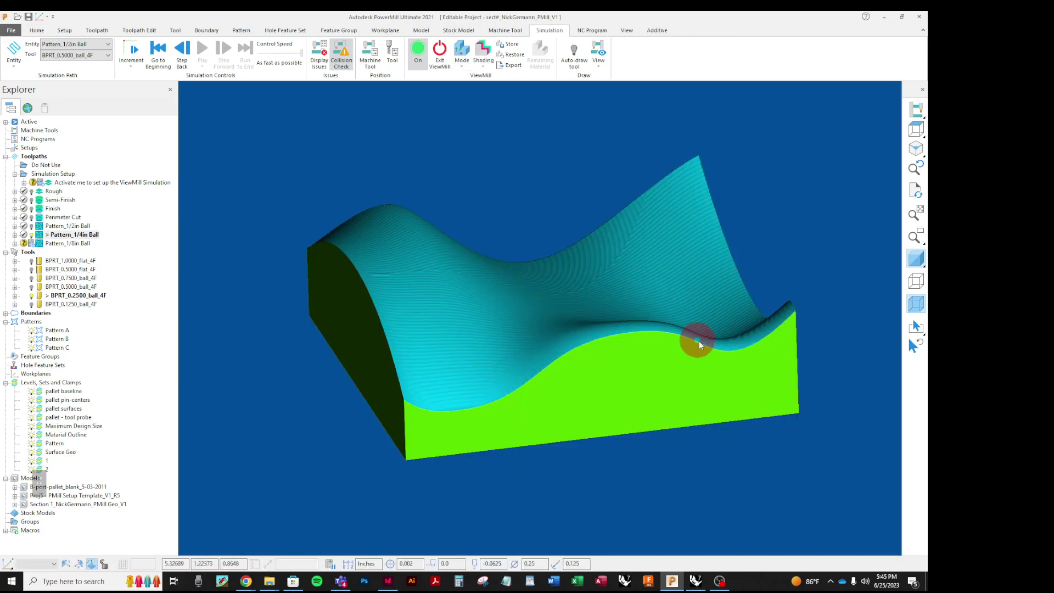
left_click(91, 45)
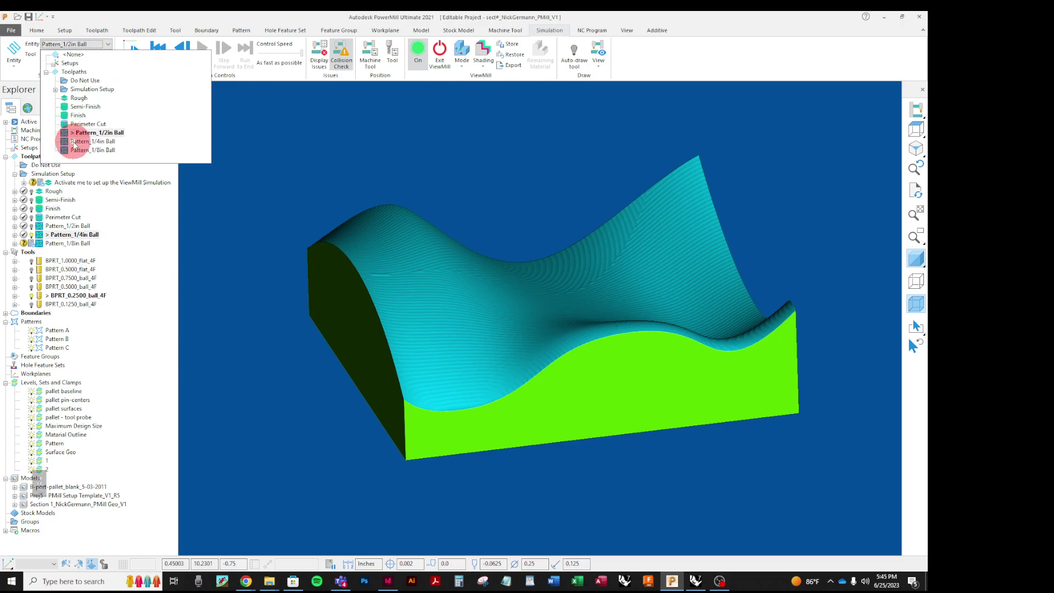
left_click(74, 142)
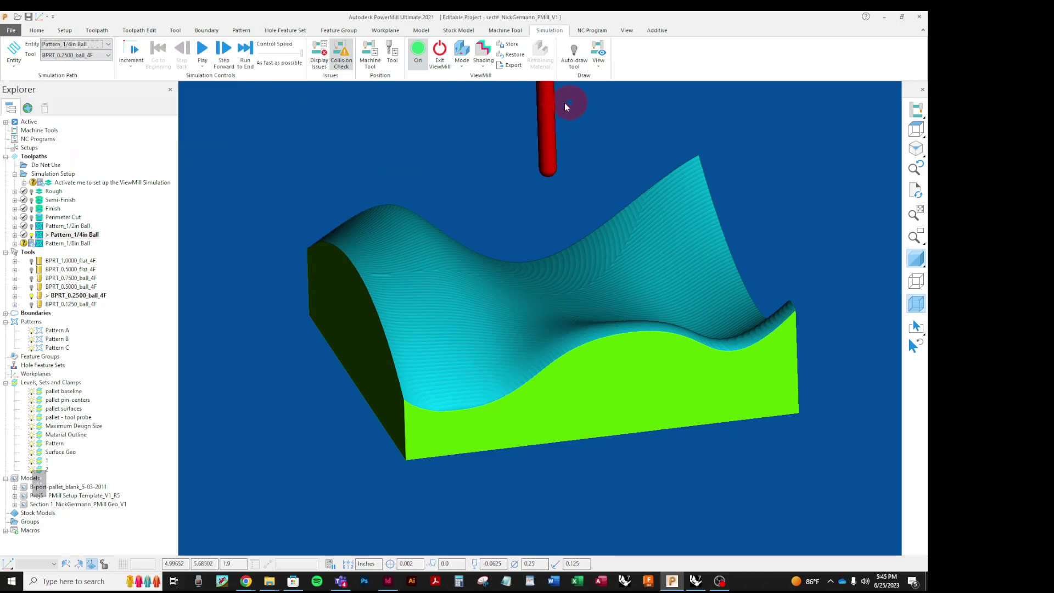
left_click(434, 161)
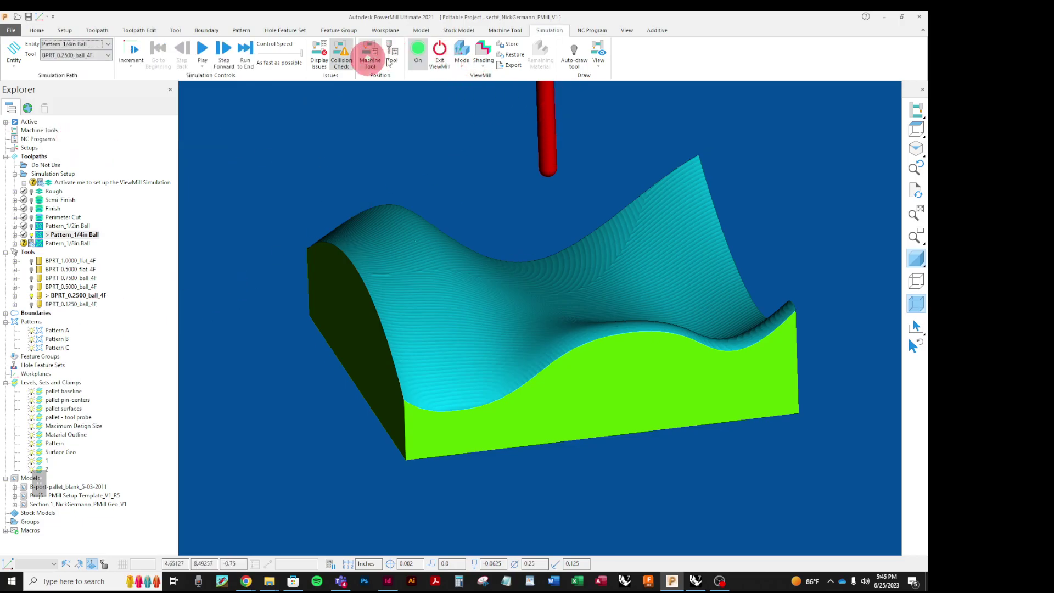
Step: Play the Pattern_1/4in Ball simulation until the rapid-move warning halts it at 78%
left_click(202, 50)
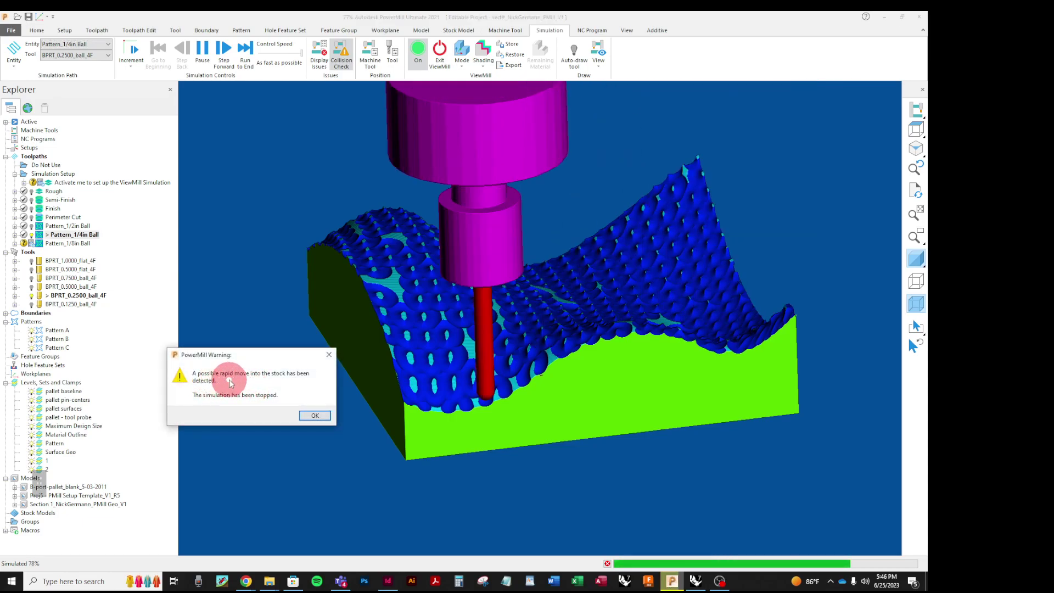
Step: Dismiss the rapid-move warning and run the Pattern_1/4in Ball simulation to completion
left_click(311, 414)
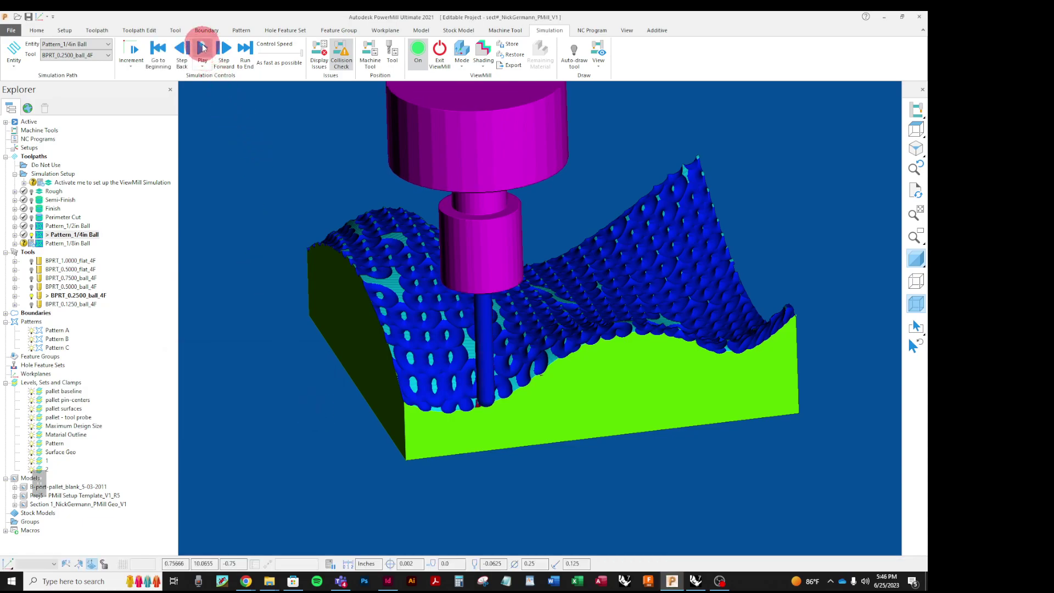
left_click(202, 49)
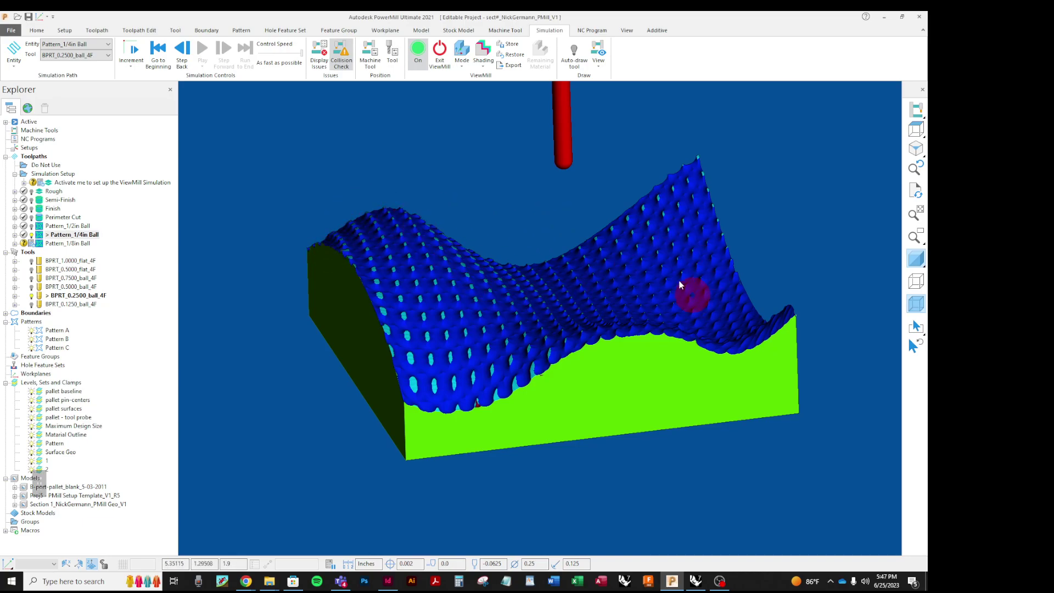
left_click(463, 66)
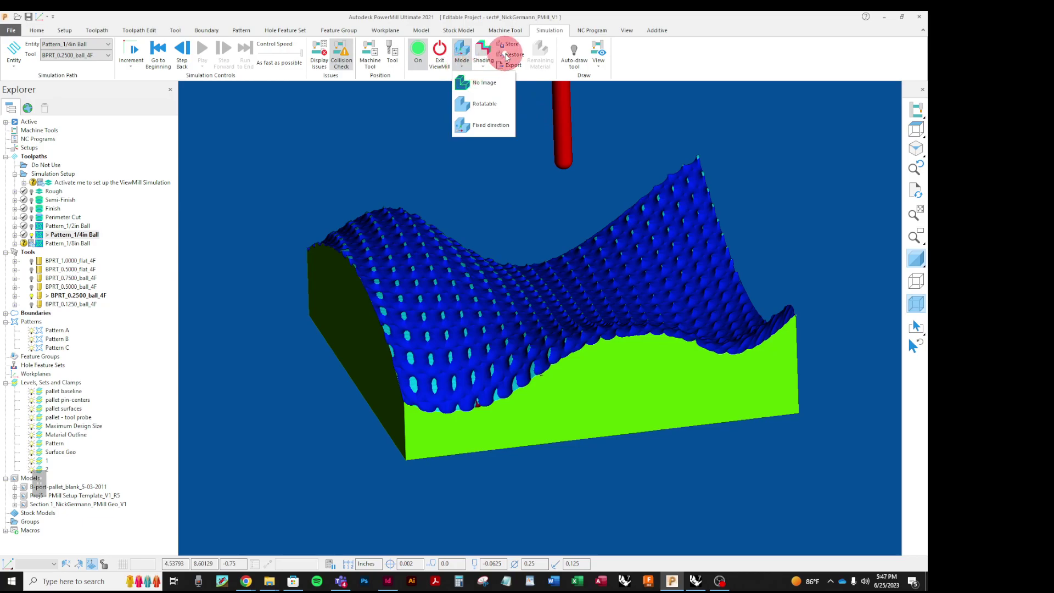
Step: Restore the stock, set ViewMill to No Image, and activate Pattern_1/8in Ball
left_click(507, 55)
left_click(461, 65)
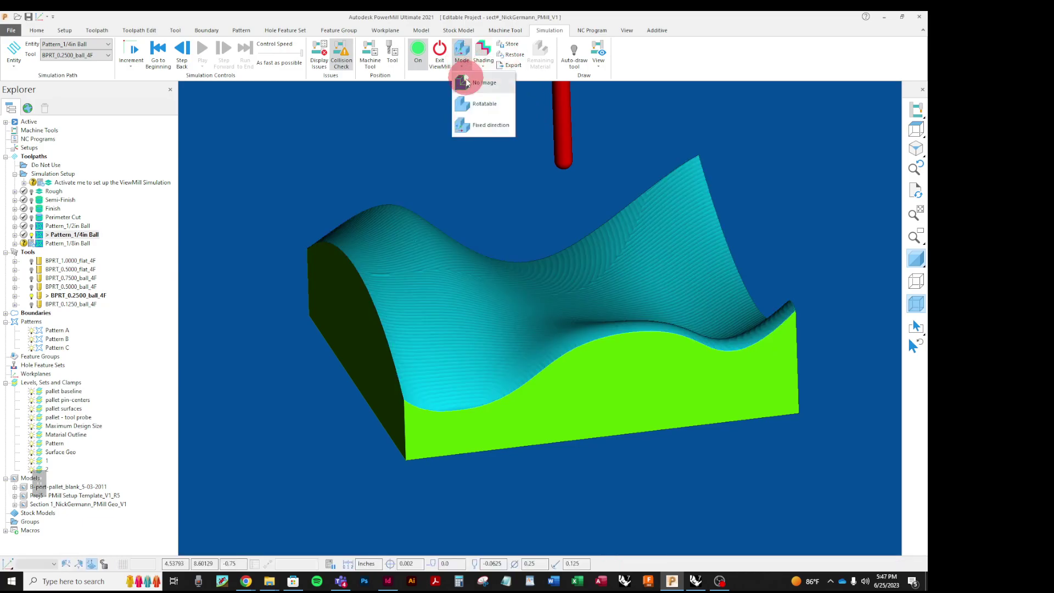
left_click(466, 83)
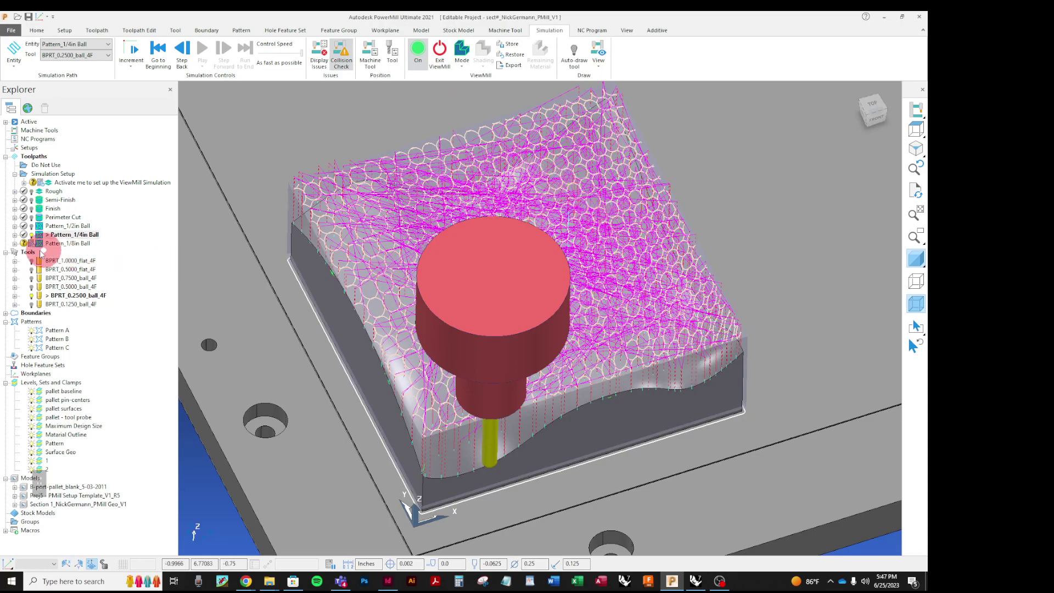
mouse_move(40, 247)
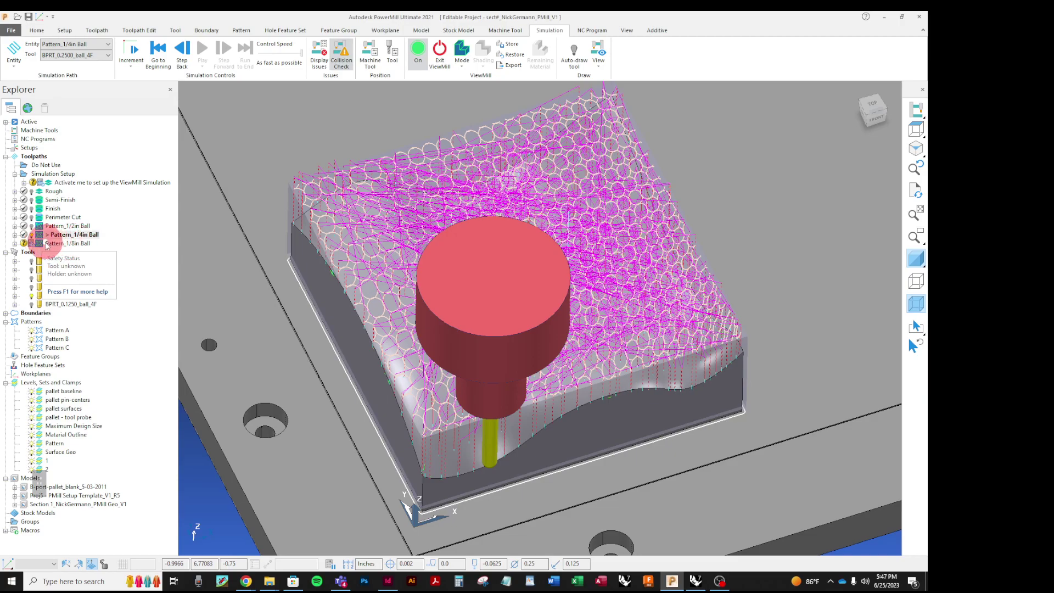
right_click(46, 244)
left_click(55, 258)
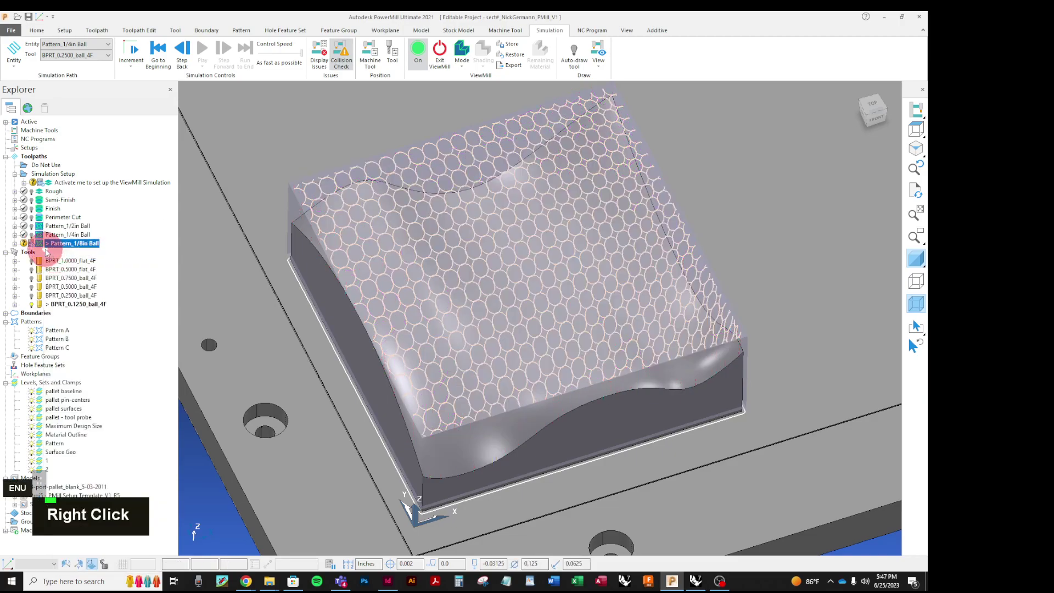
right_click(47, 243)
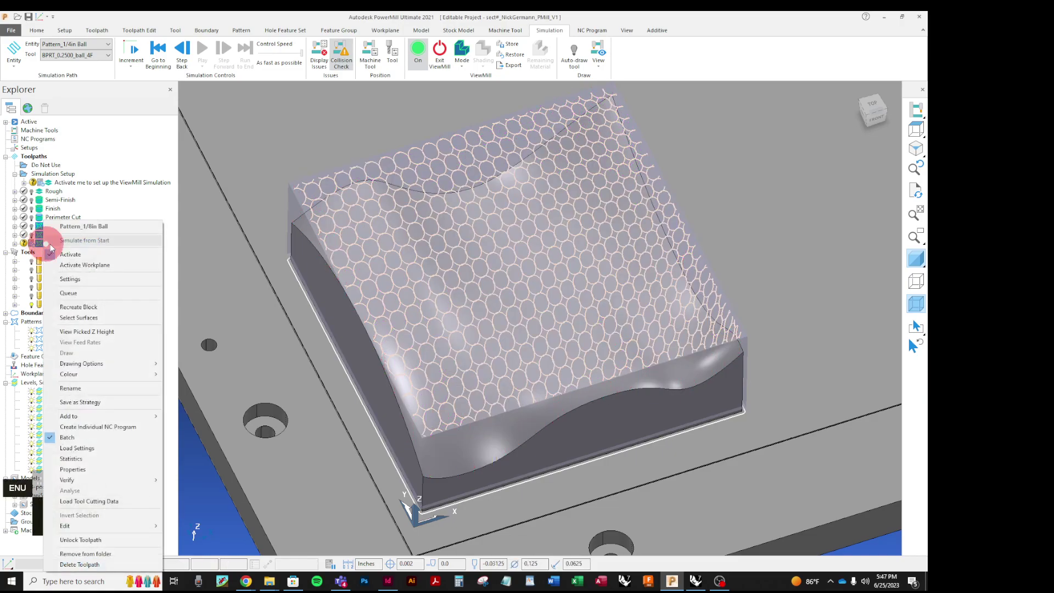
Step: Set Pattern_1/8in Ball's drive curve to Pattern A, calculate it, and close the settings
left_click(99, 295)
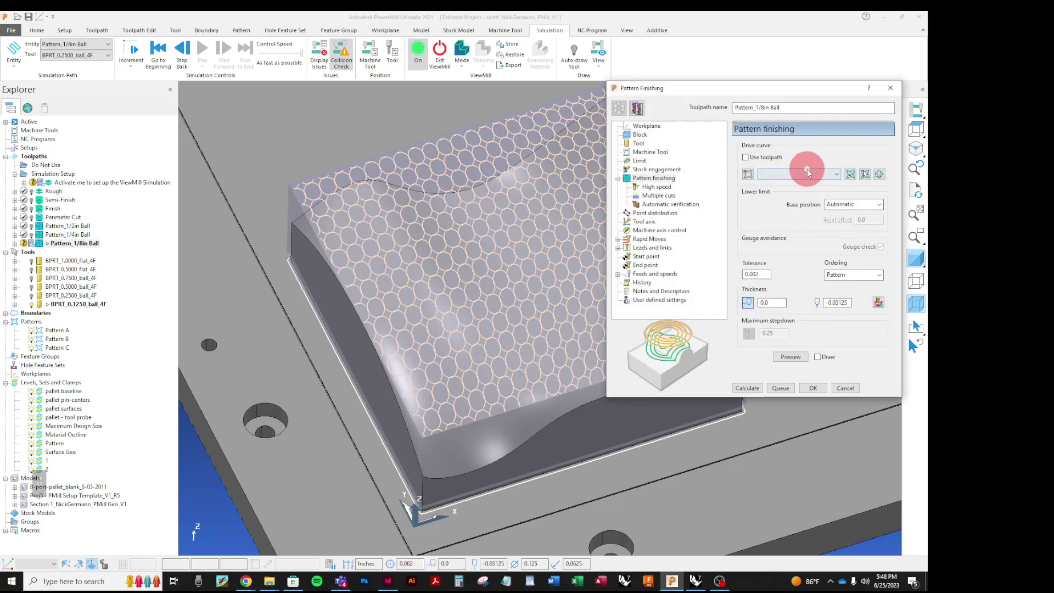
left_click(808, 175)
left_click(790, 193)
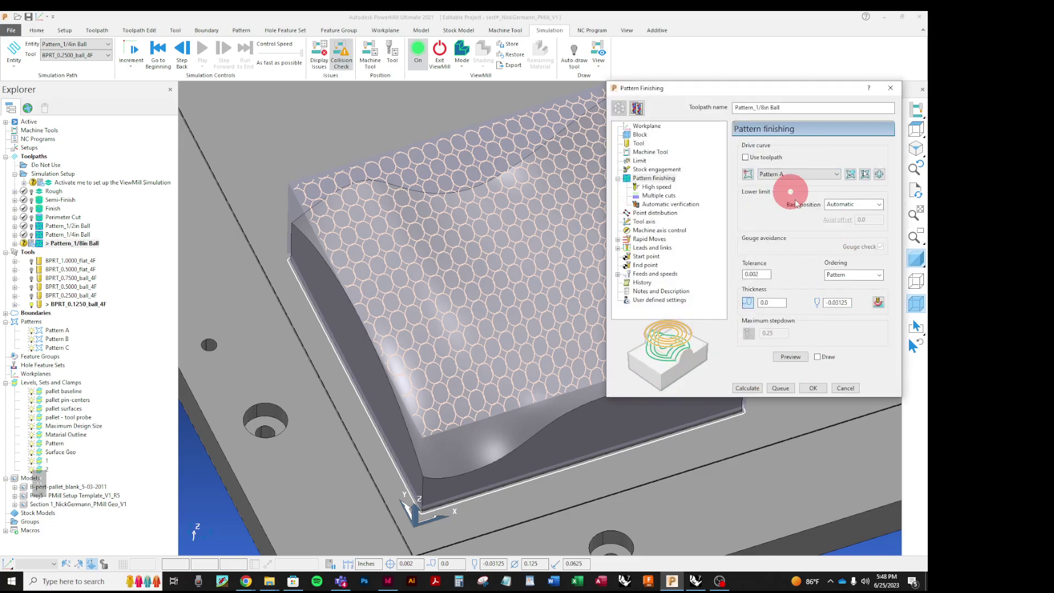
left_click(748, 388)
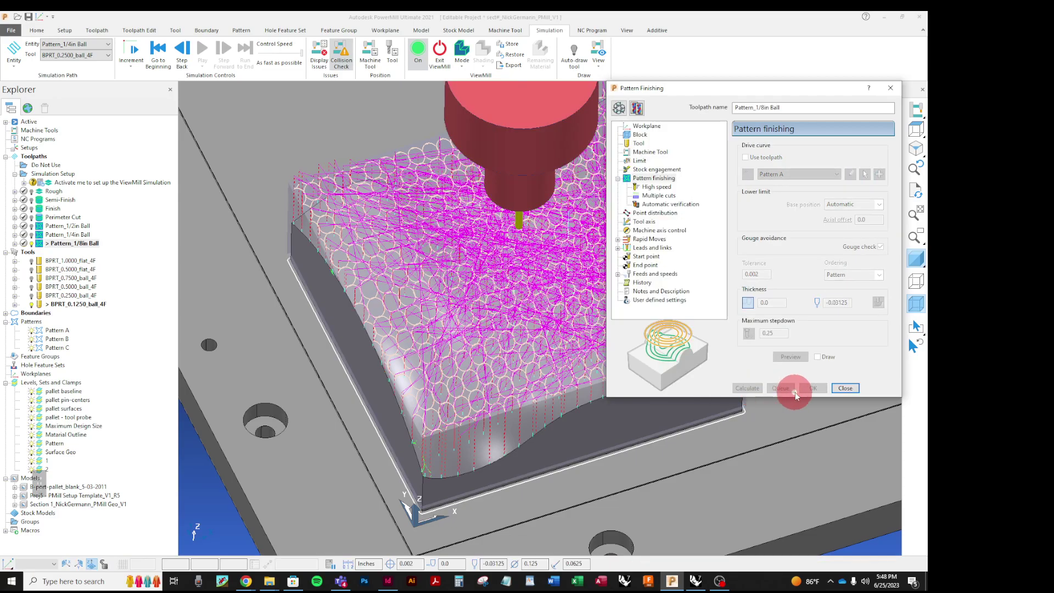
left_click(843, 388)
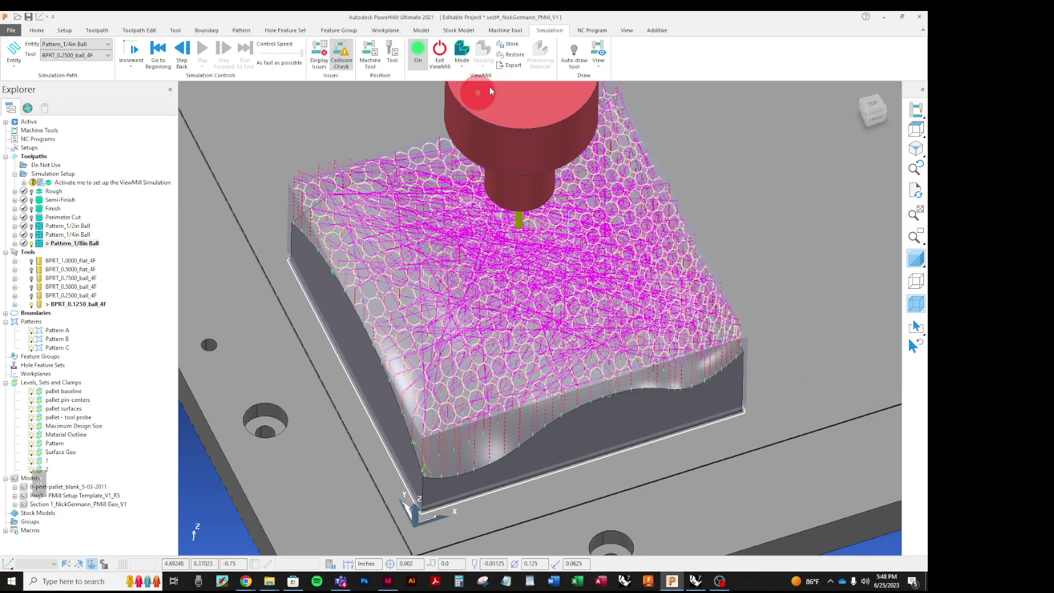
Step: Switch ViewMill to shaded stock display and load Pattern_1/8in Ball for simulation
left_click(464, 70)
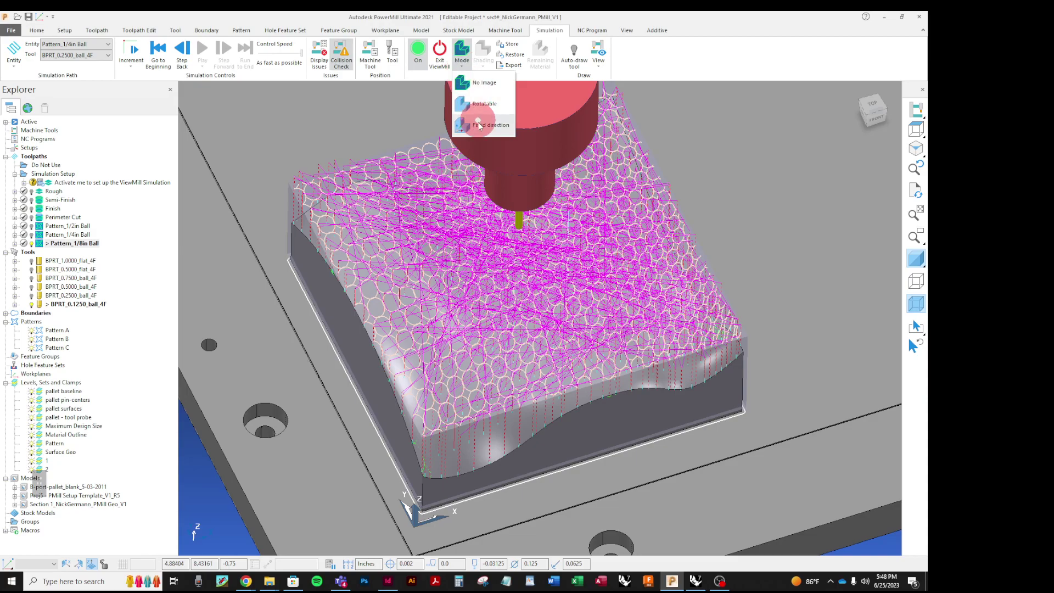
left_click(477, 123)
left_click(106, 45)
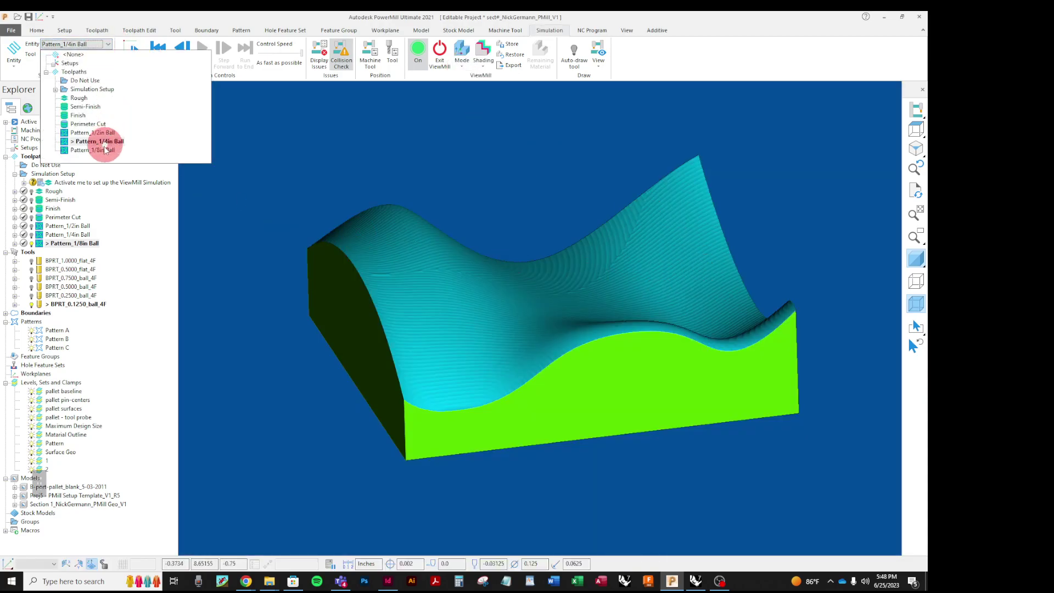
left_click(93, 150)
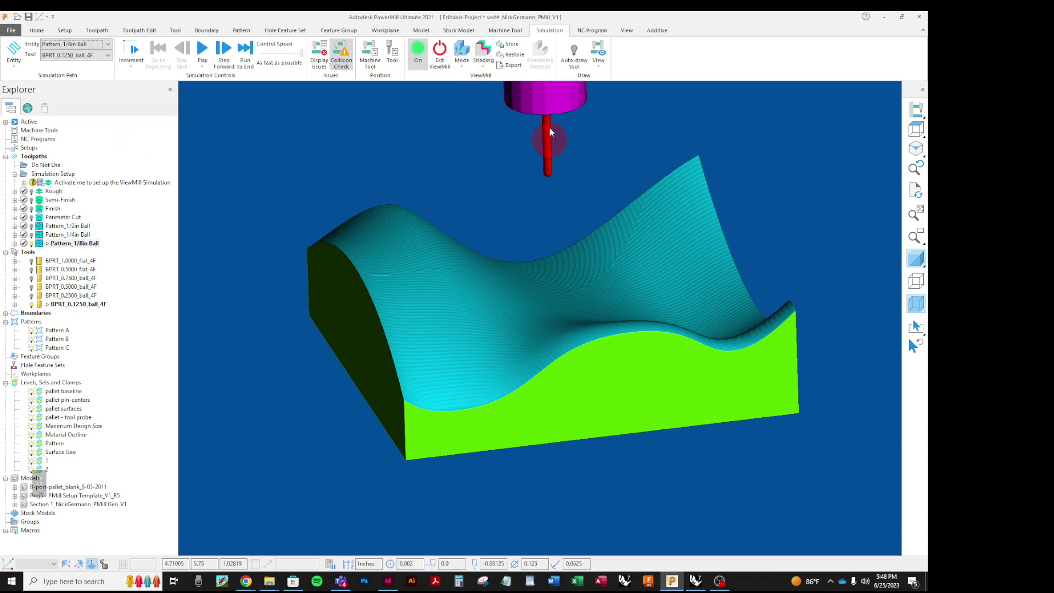
Step: Start the simulation, dismiss the rapid-move warning, resume, and hide the BPRT_0.1250_ball_4F tool
left_click(202, 52)
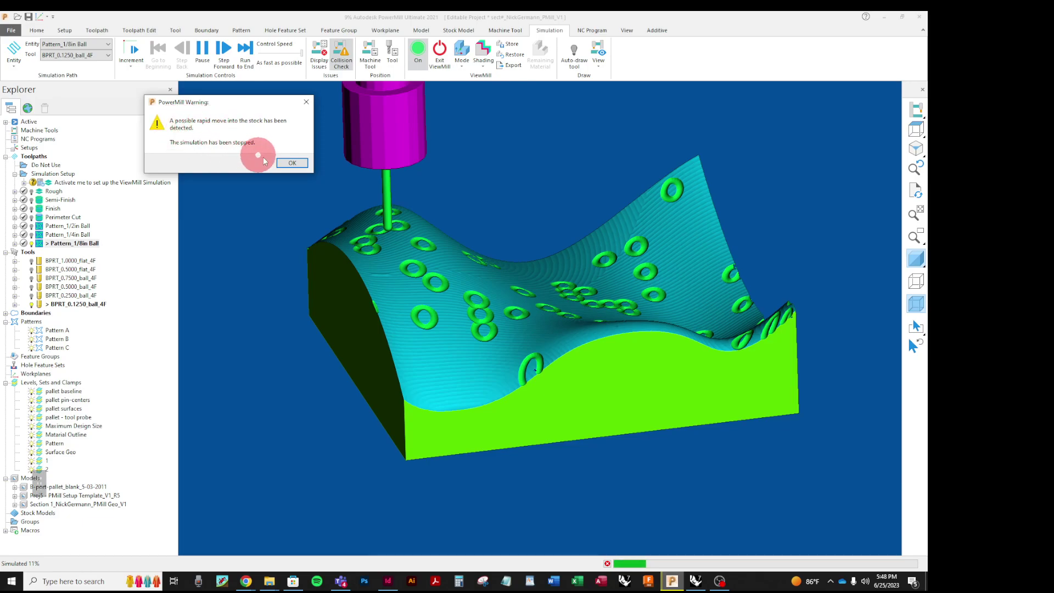
left_click(287, 163)
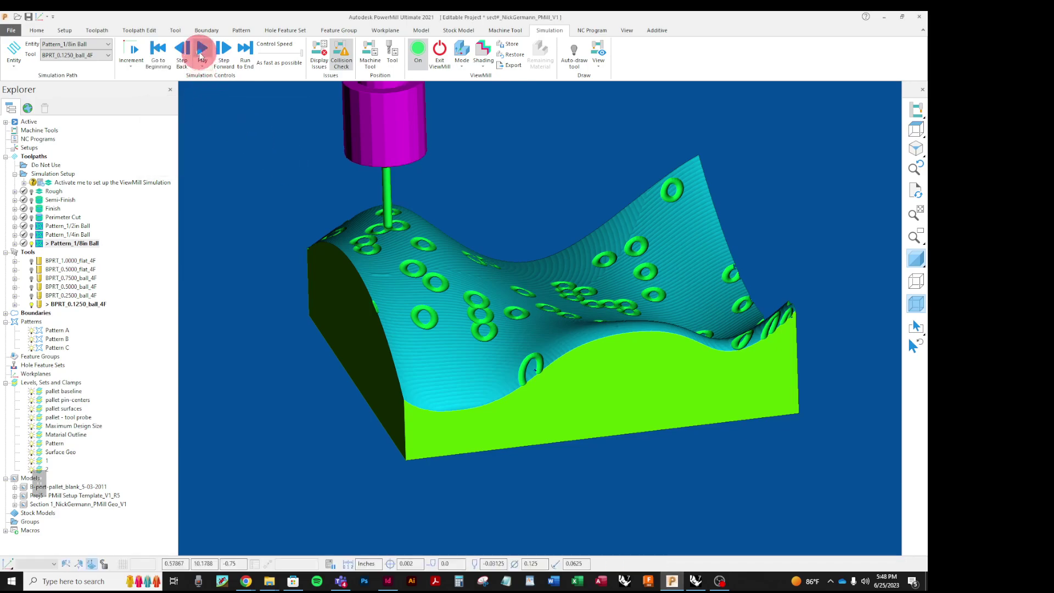
left_click(202, 50)
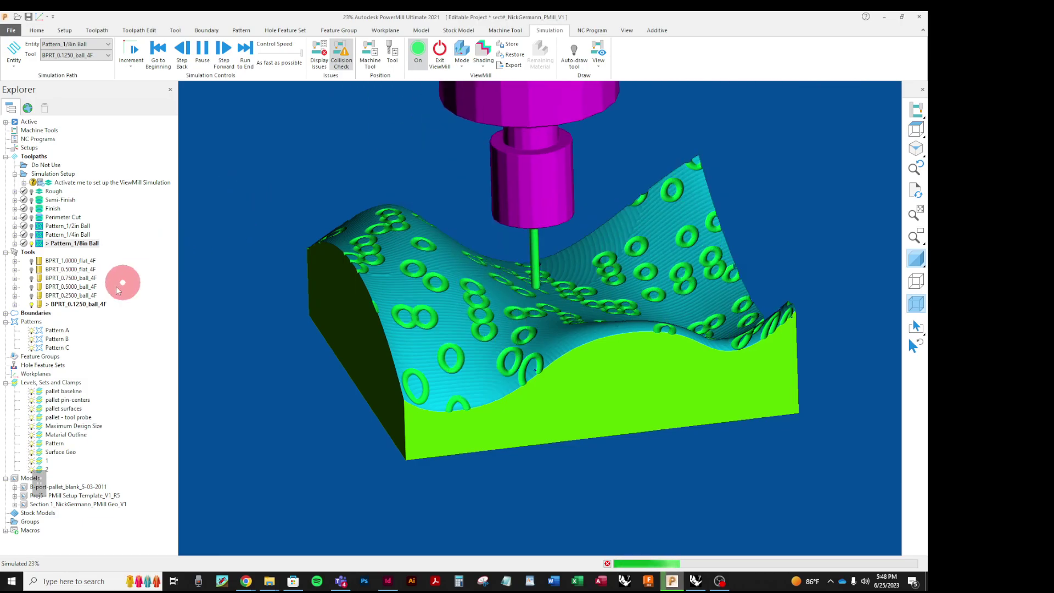
left_click(32, 305)
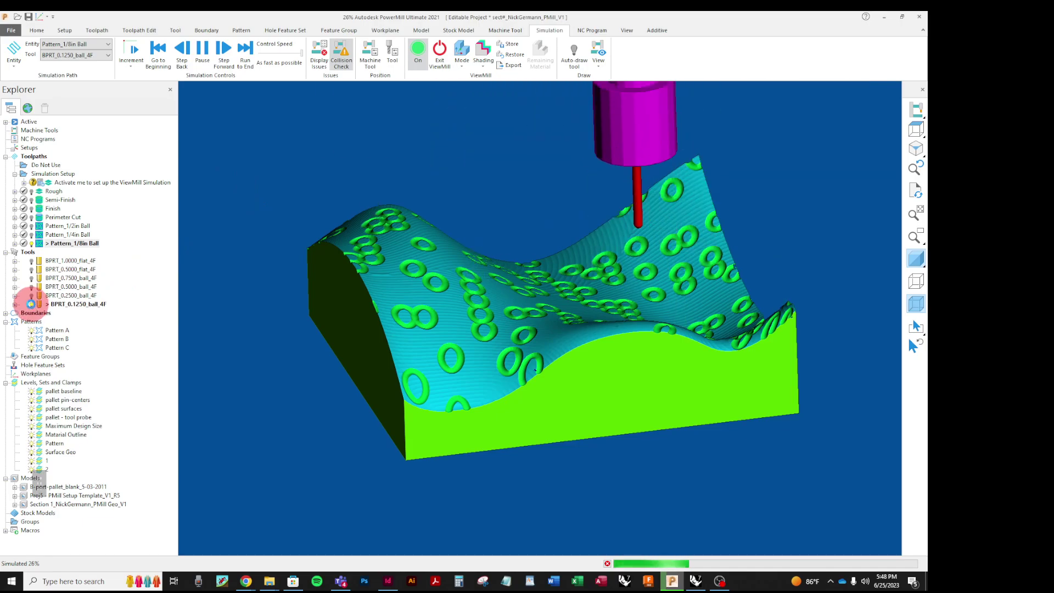
left_click(31, 304)
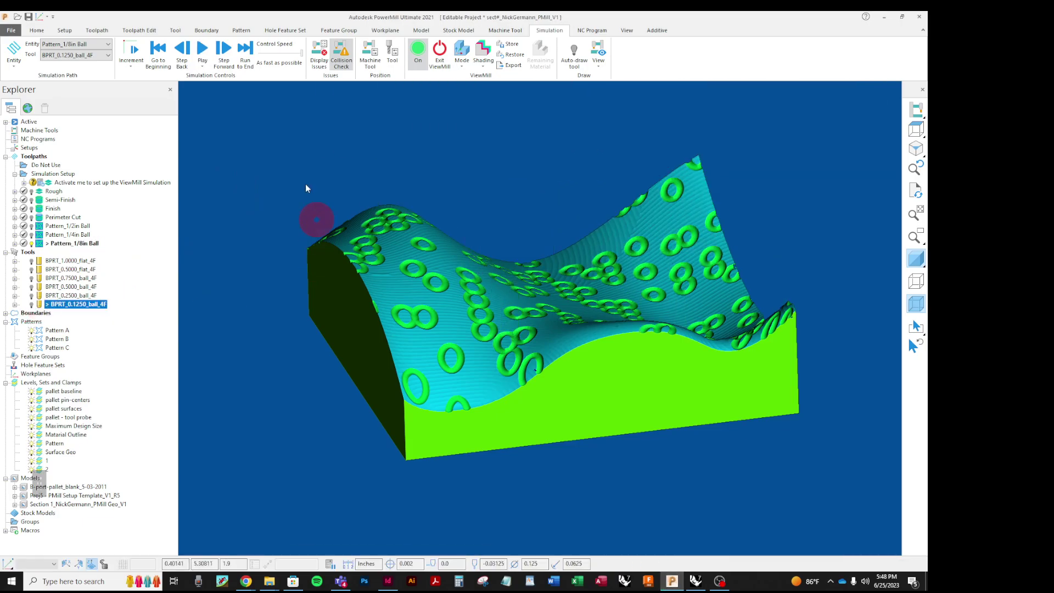
Step: Resume the Pattern_1/8in Ball simulation and let it run to 100%
left_click(203, 51)
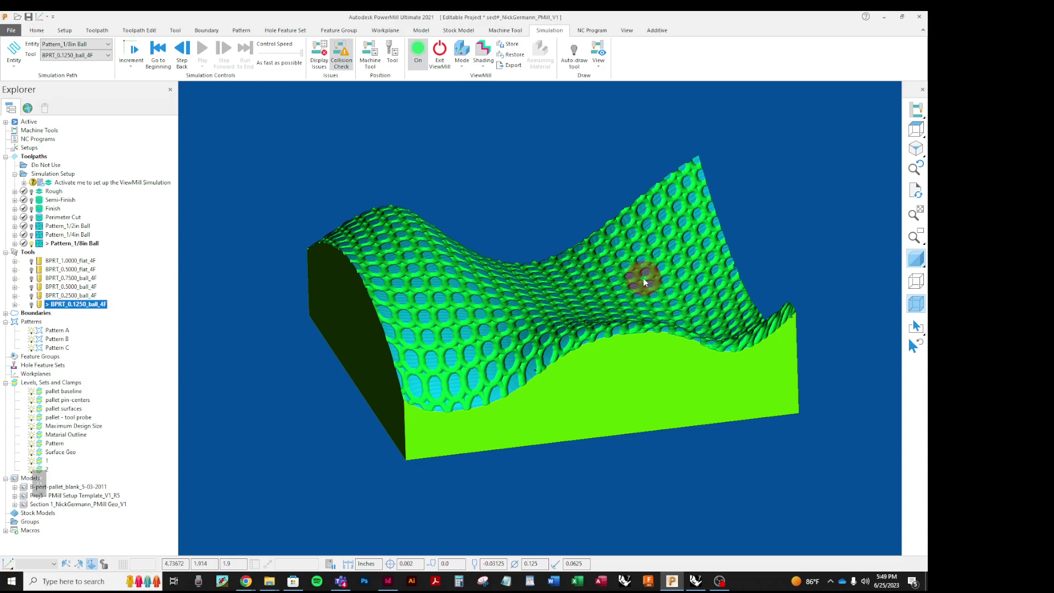
left_click(484, 66)
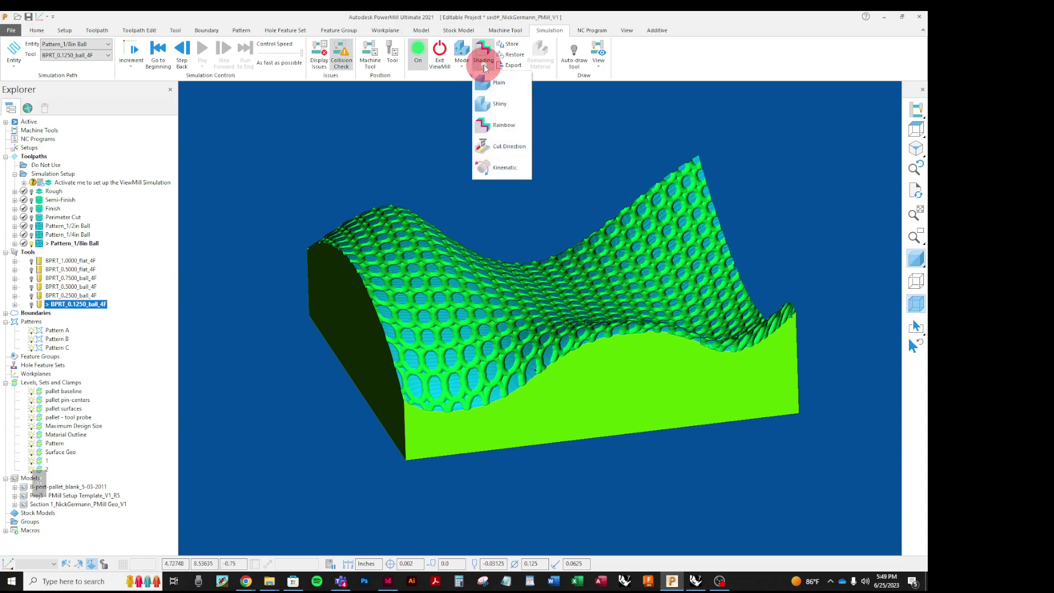
left_click(484, 82)
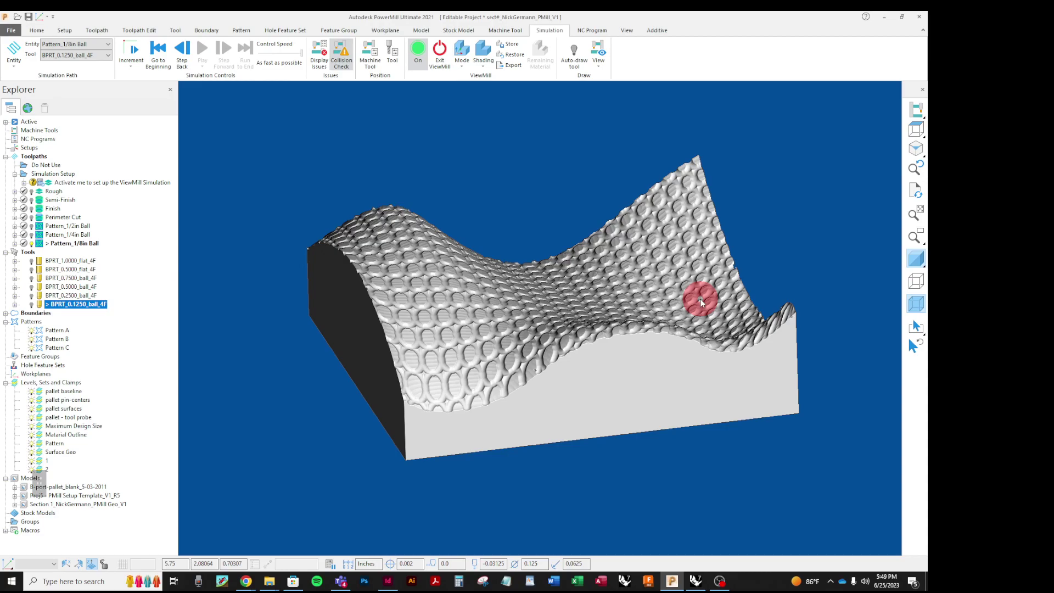
left_click(475, 65)
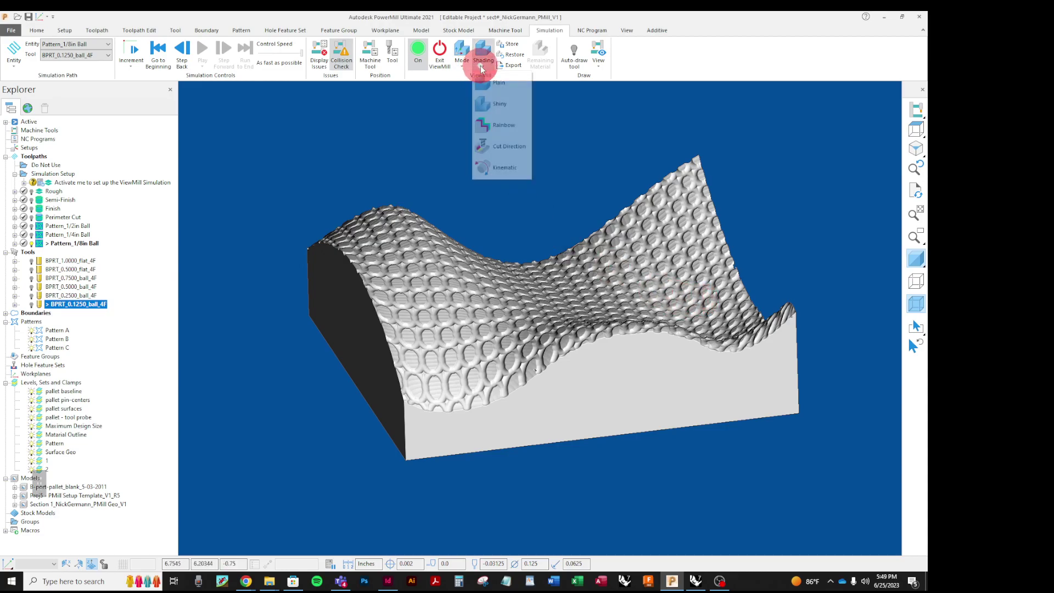
left_click(487, 106)
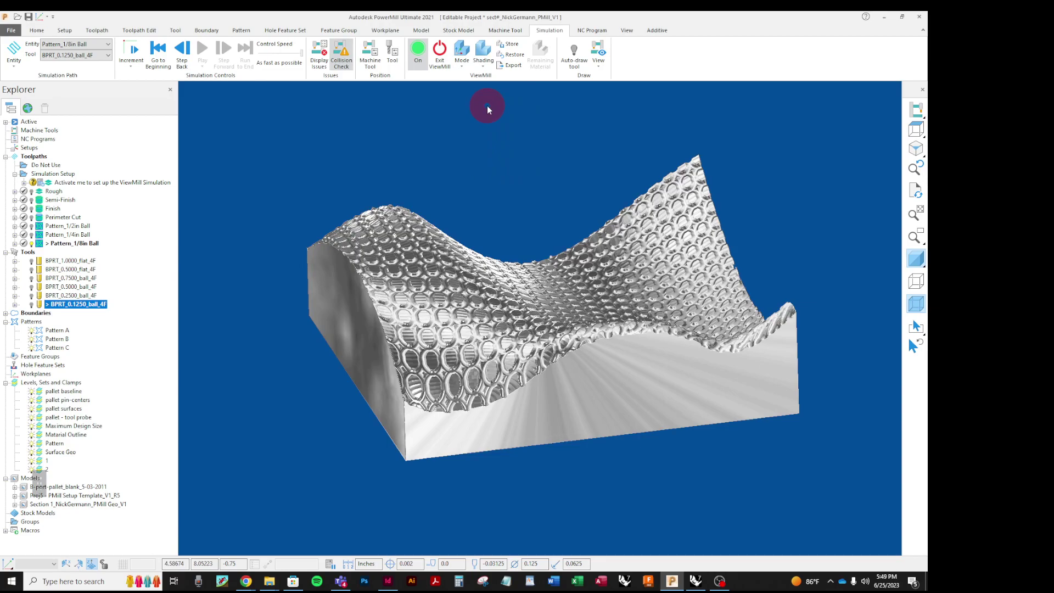
left_click(483, 69)
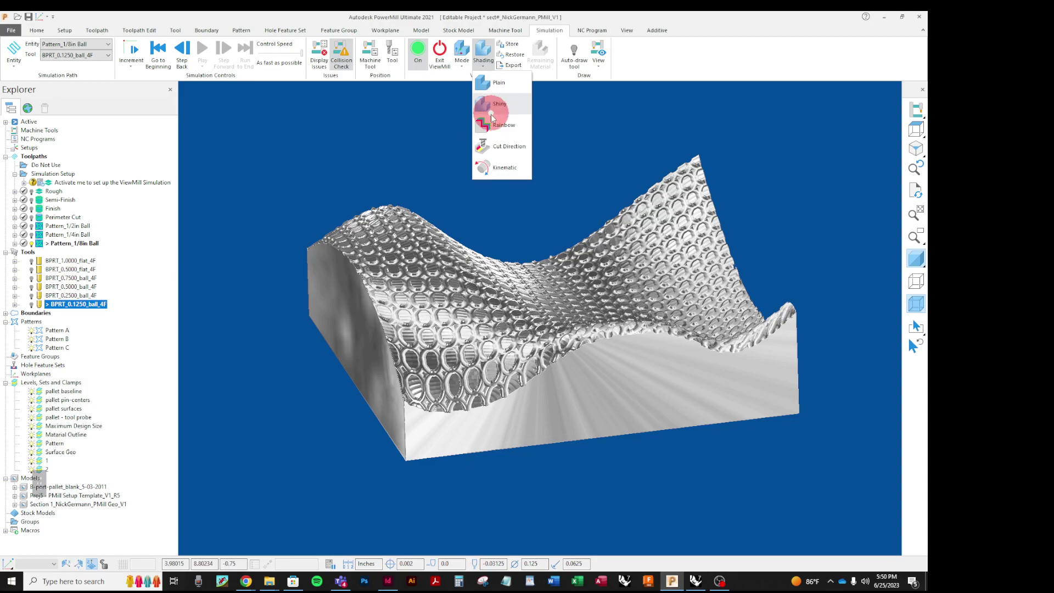
left_click(487, 124)
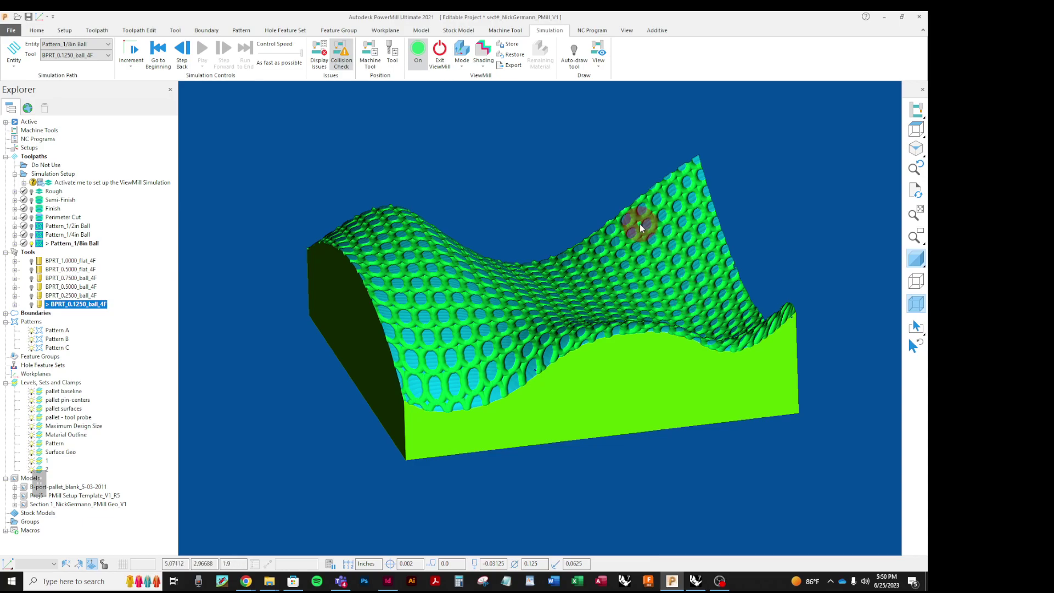
Step: Switch to Rhino and select all curves on the Pattern layer
mouse_move(694, 579)
left_click(703, 529)
right_click_drag(647, 356, 647, 358)
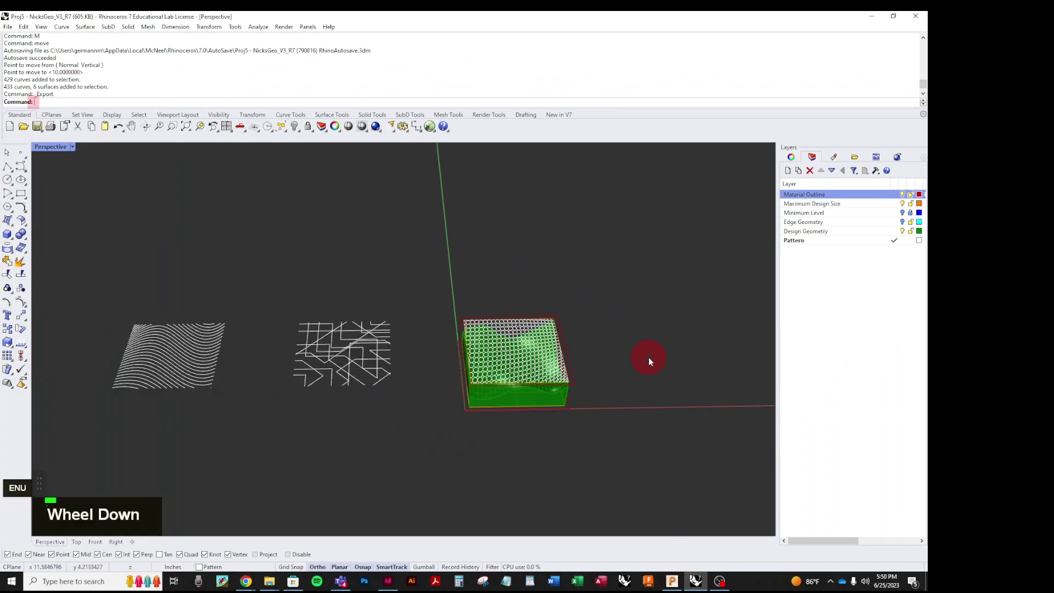
scroll(576, 367, "down", 2)
scroll(500, 384, "up", 2)
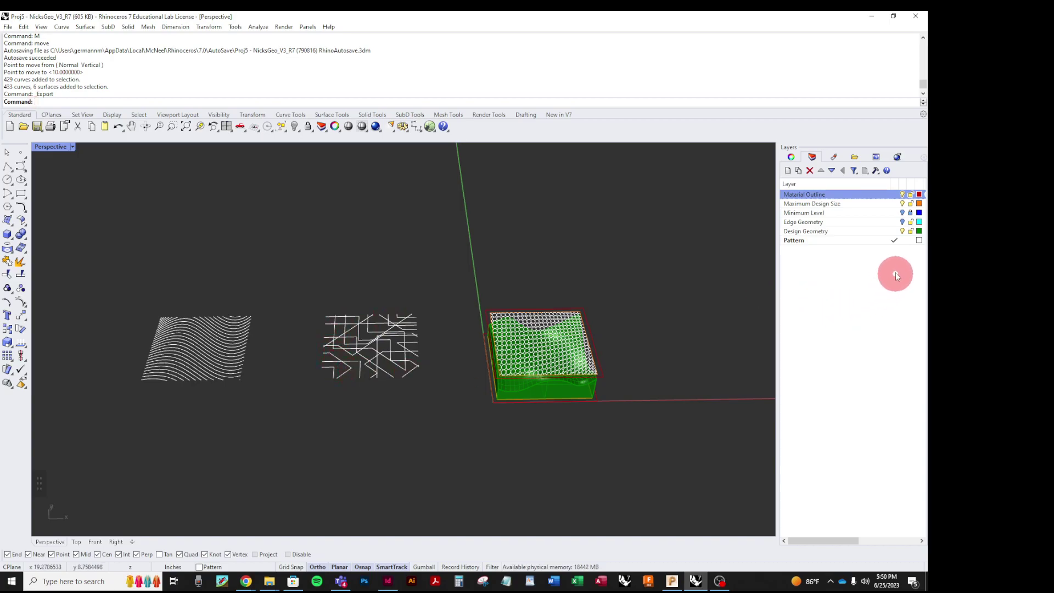
right_click(851, 240)
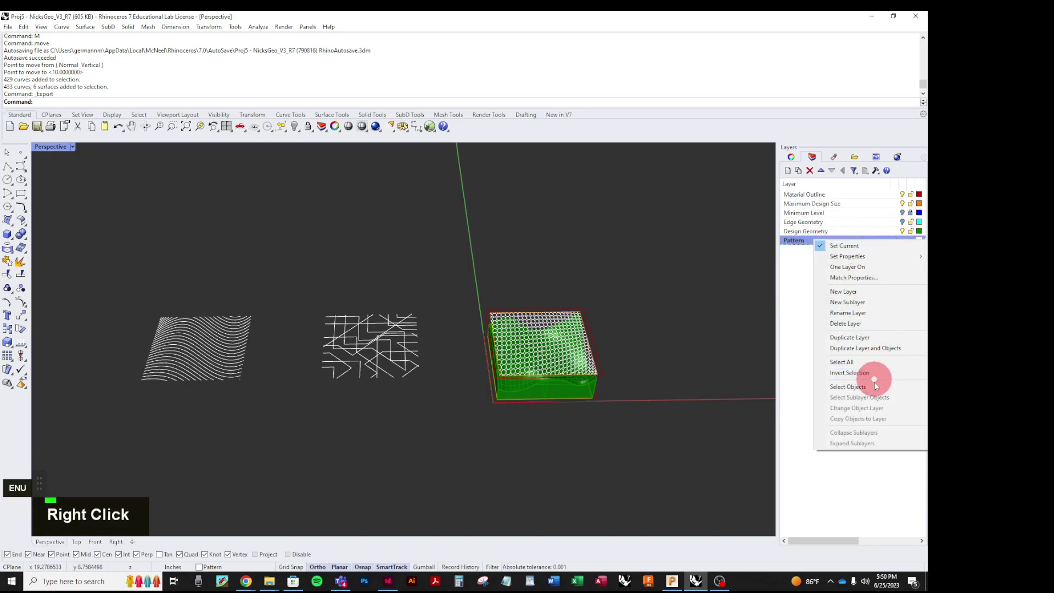
left_click(856, 386)
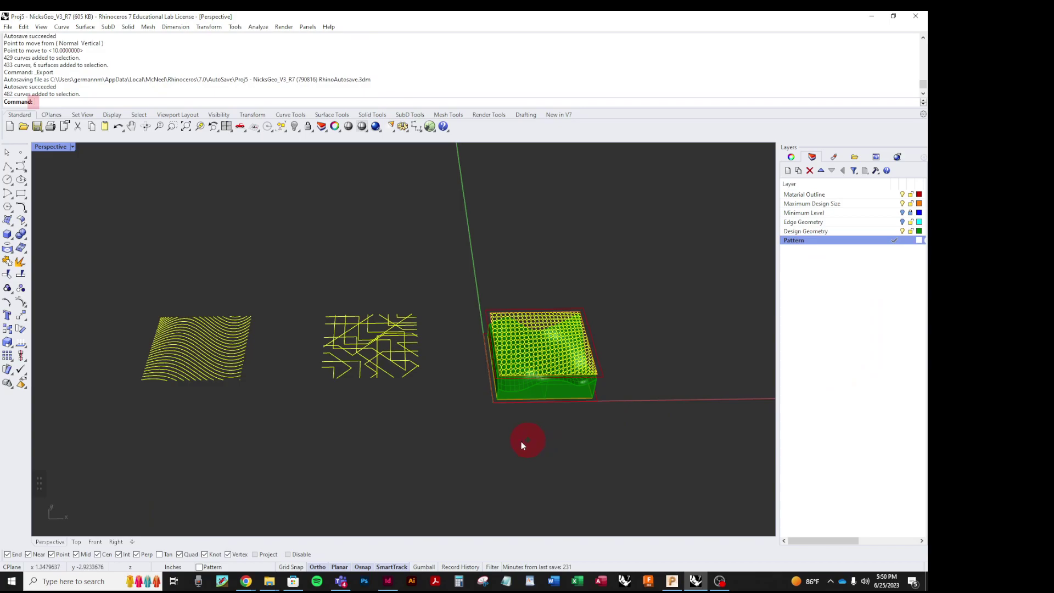
Step: Move the selected pattern curves 10 units with the Move command
type("m")
key("space")
left_click(383, 466)
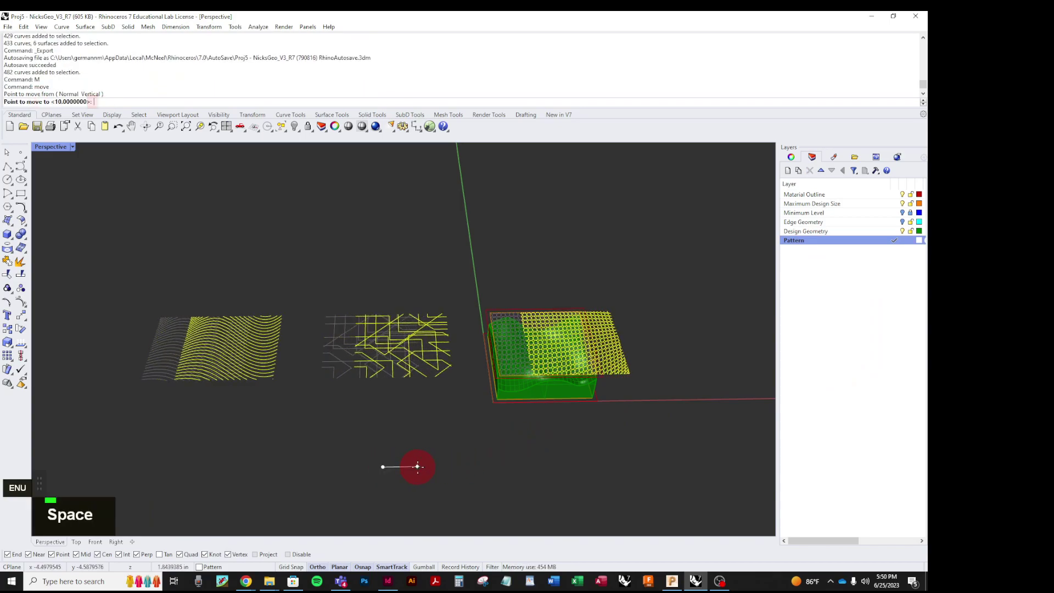
type("10")
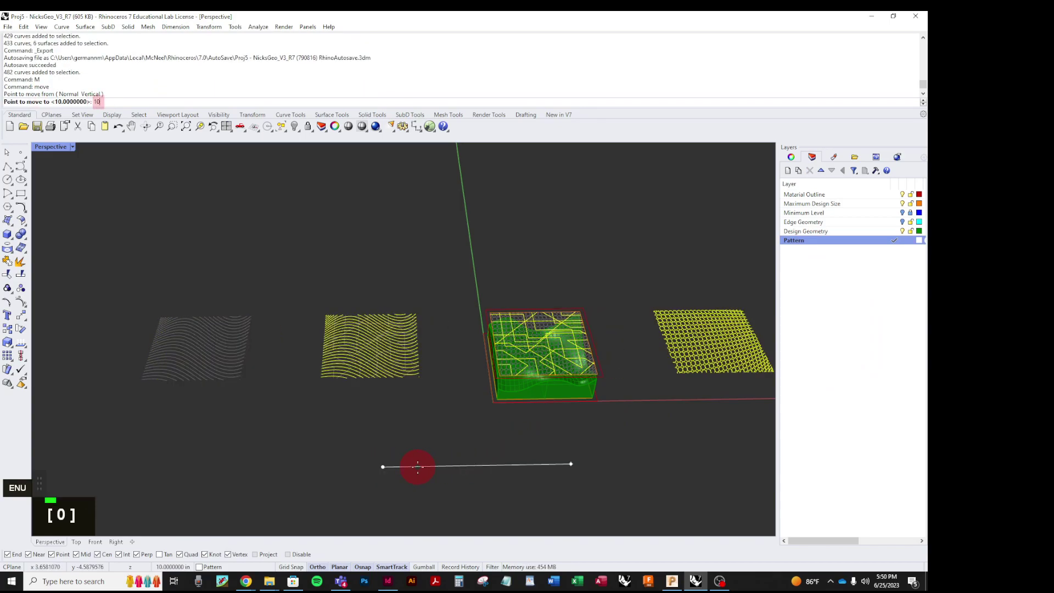
key("Return")
key("Escape")
Step: Window-select the model together with the line pattern lying over it
scroll(512, 351, "up", 3)
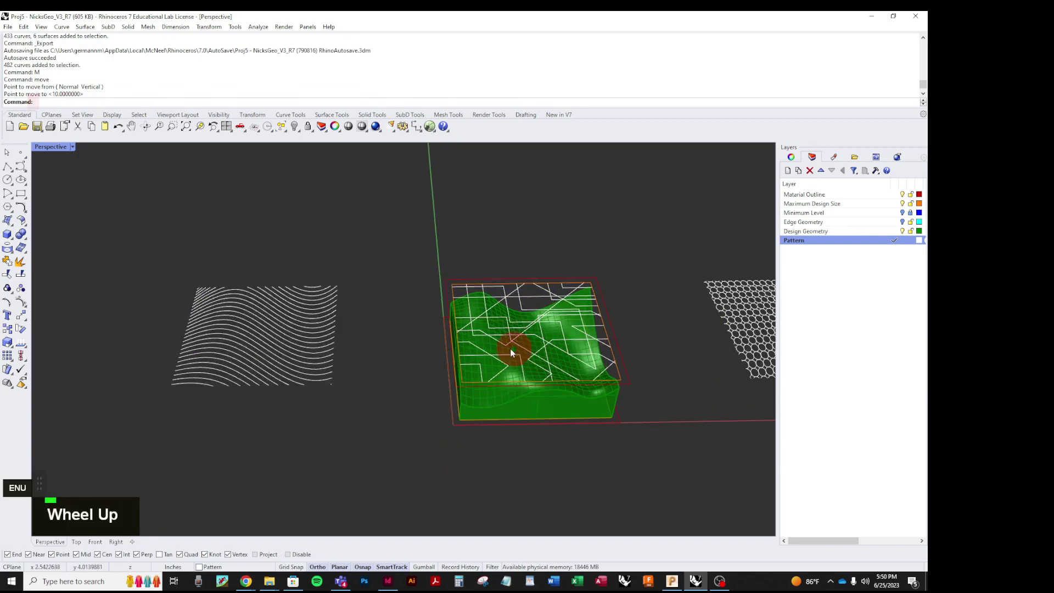
scroll(513, 352, "up", 2)
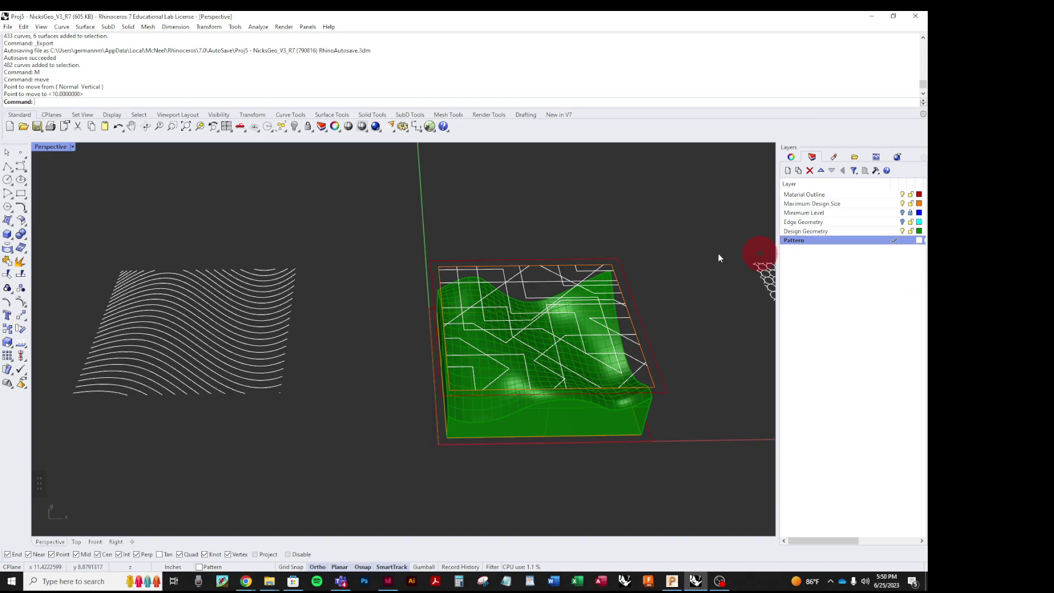
left_click_drag(359, 214, 690, 494)
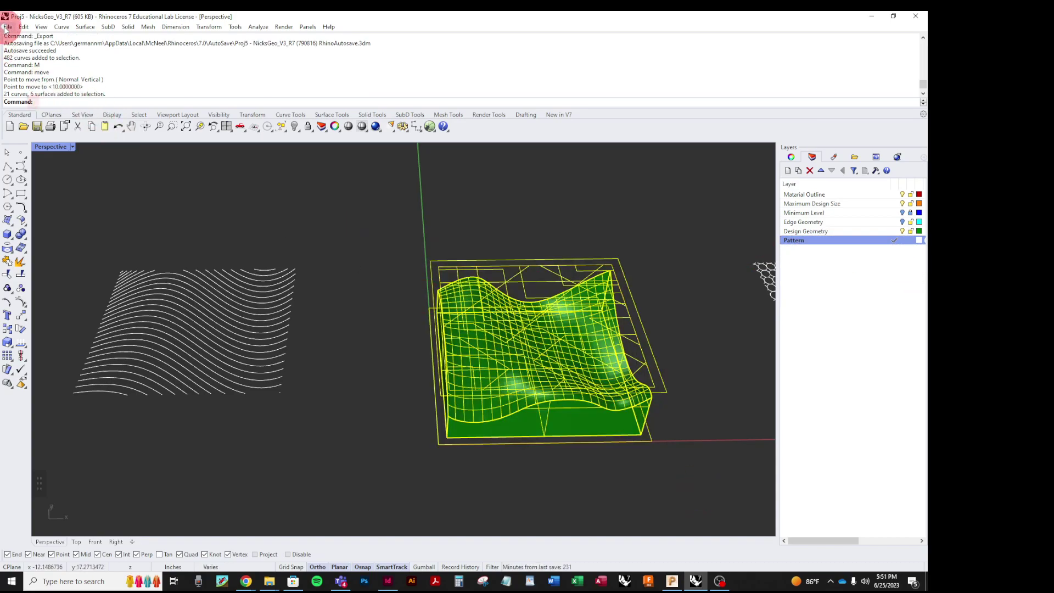
Step: Export only the selected objects, browsing to the student section folder inside Project 6
left_click(8, 27)
left_click(55, 162)
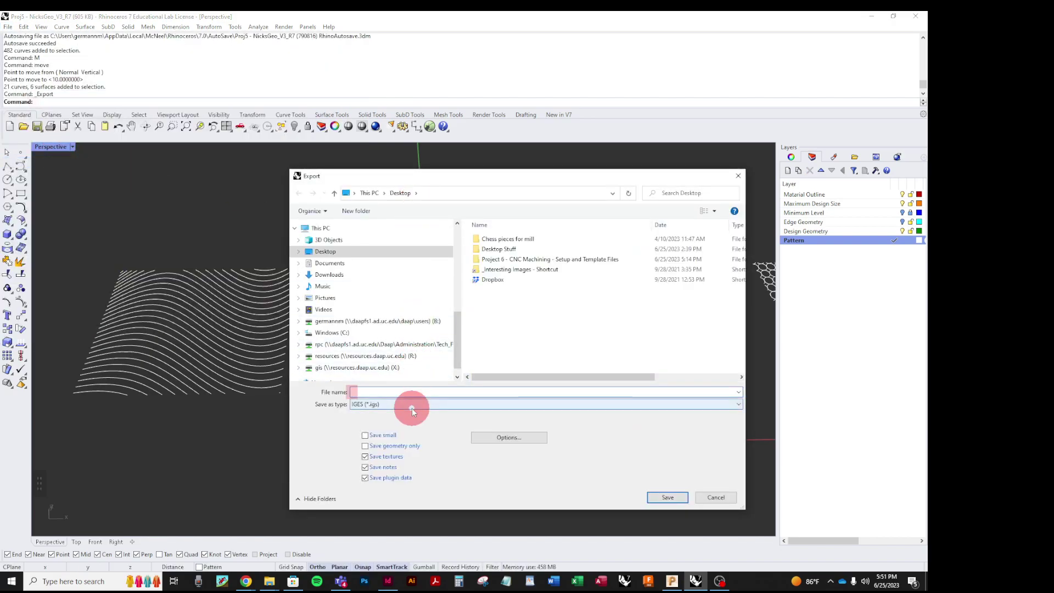
double_click(483, 260)
double_click(479, 250)
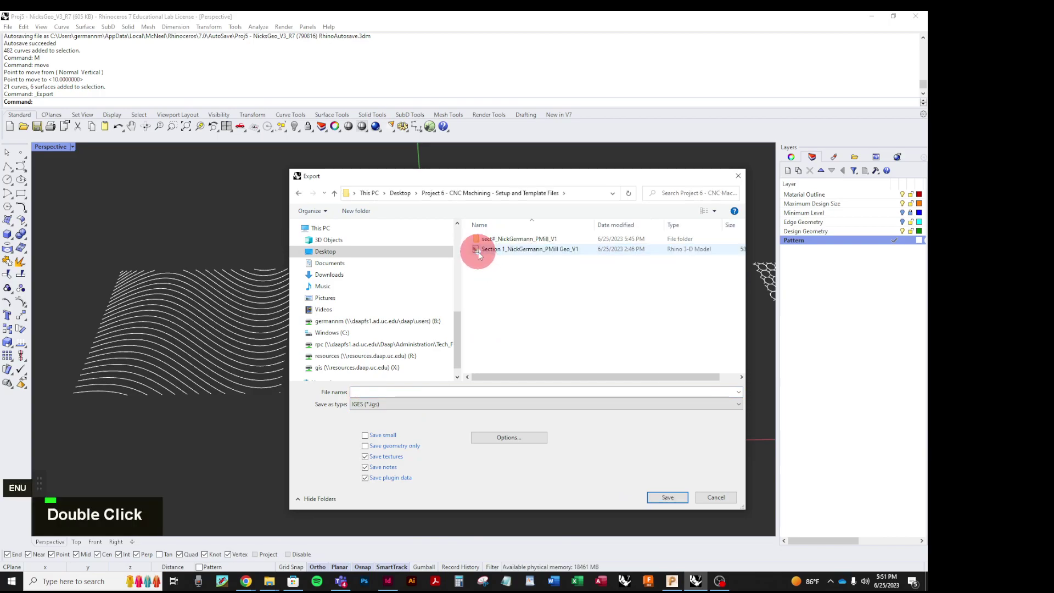
Step: Save as IGES under the V1 file name with 1 changed to 2, accepting inch options
left_click(502, 249)
left_click(451, 393)
left_click(454, 393)
left_click_drag(457, 392, 446, 391)
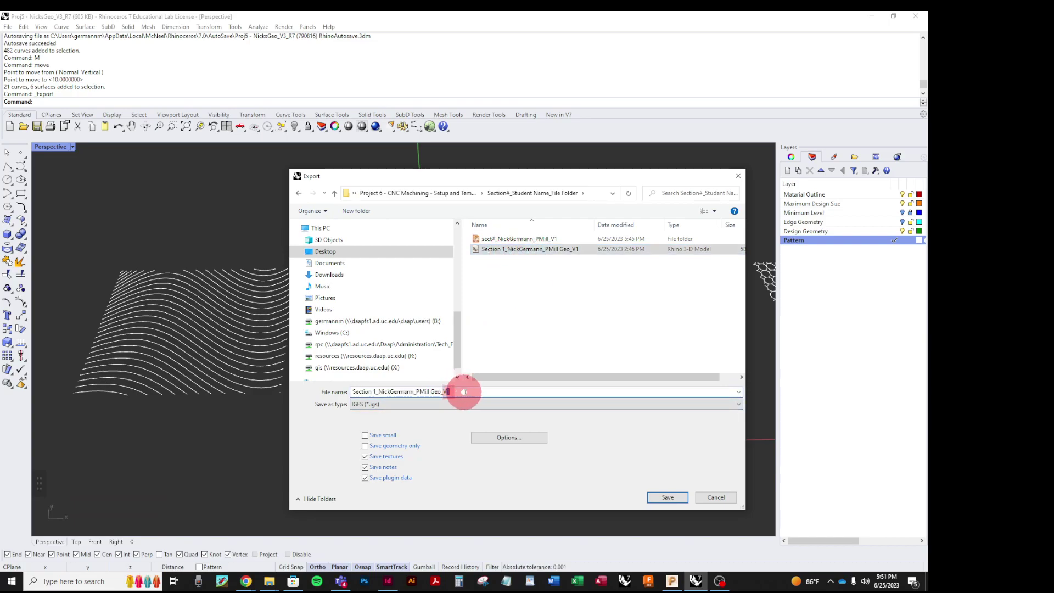
type("2")
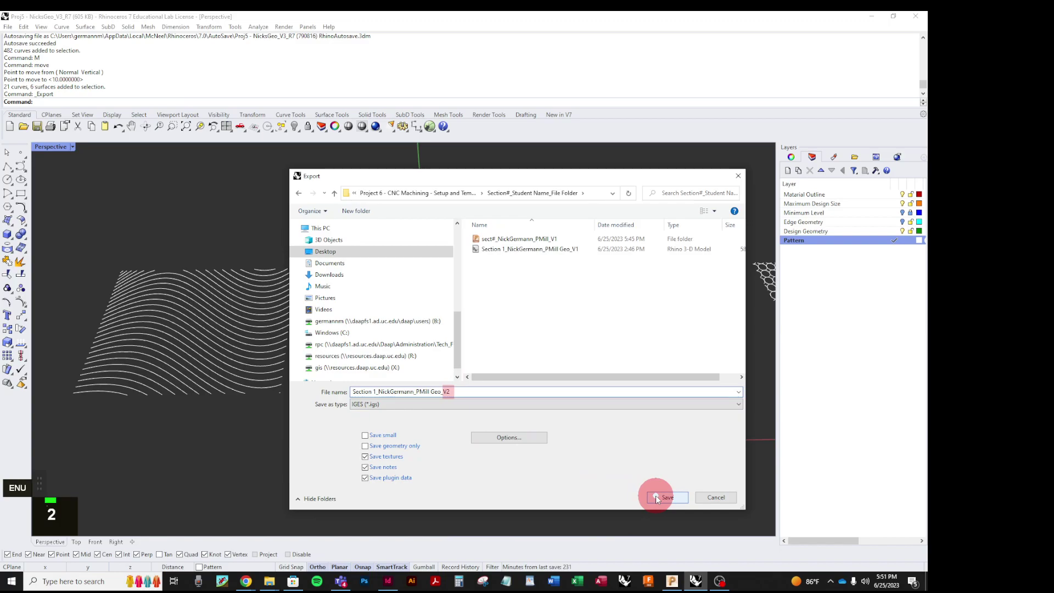
left_click(655, 495)
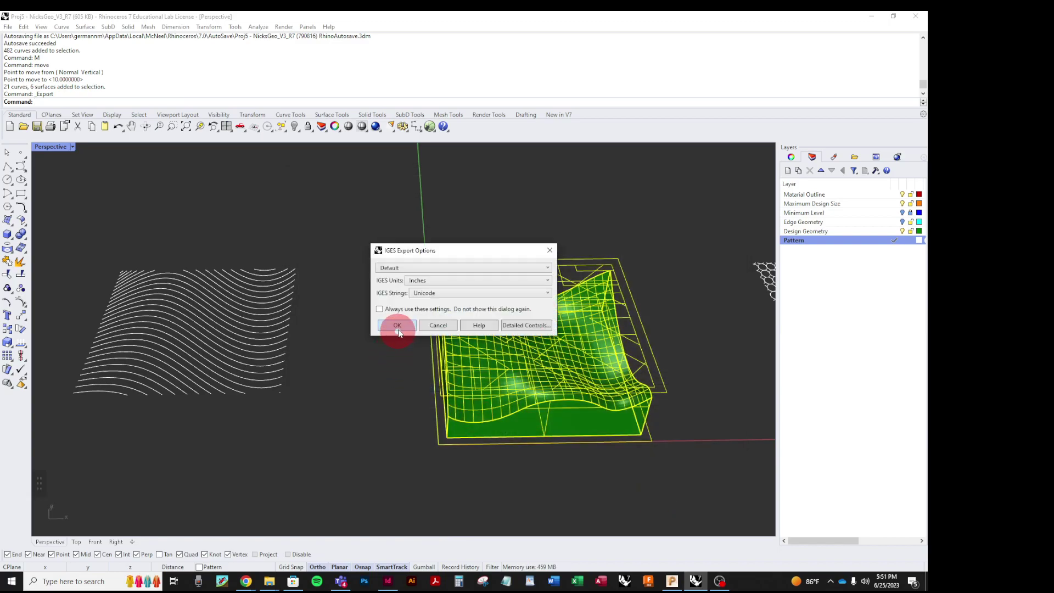
left_click(397, 325)
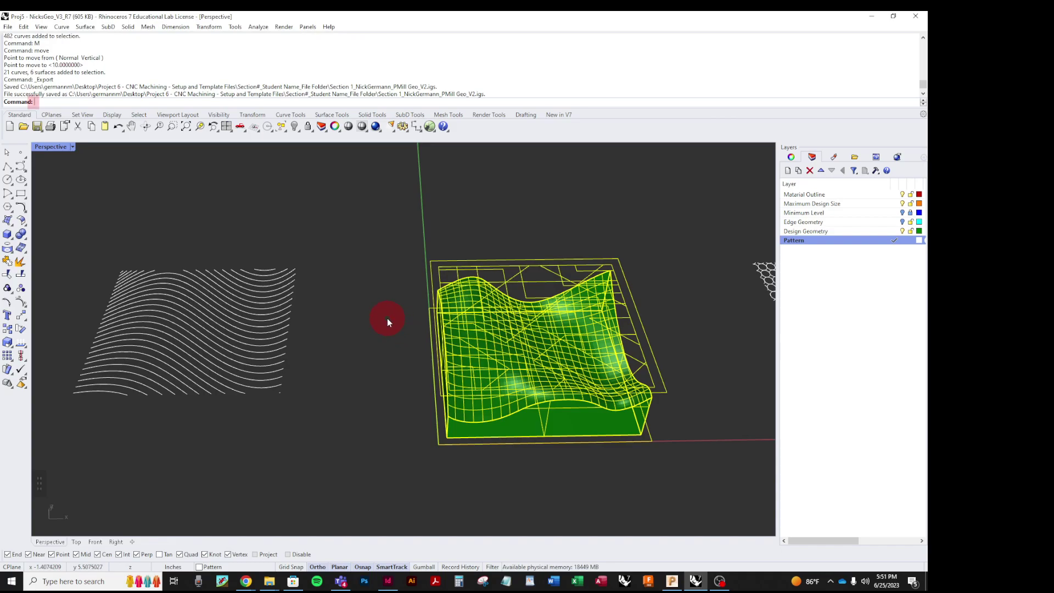
Step: Return to PowerMill and set ViewMill to show the stock with its toolpath
left_click(868, 16)
left_click(462, 70)
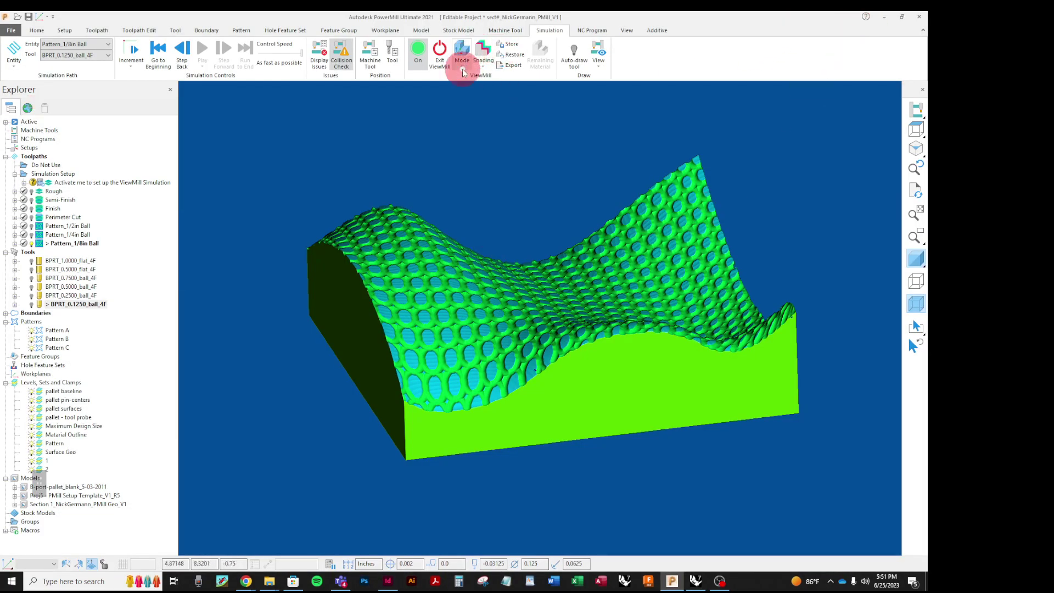
left_click(465, 81)
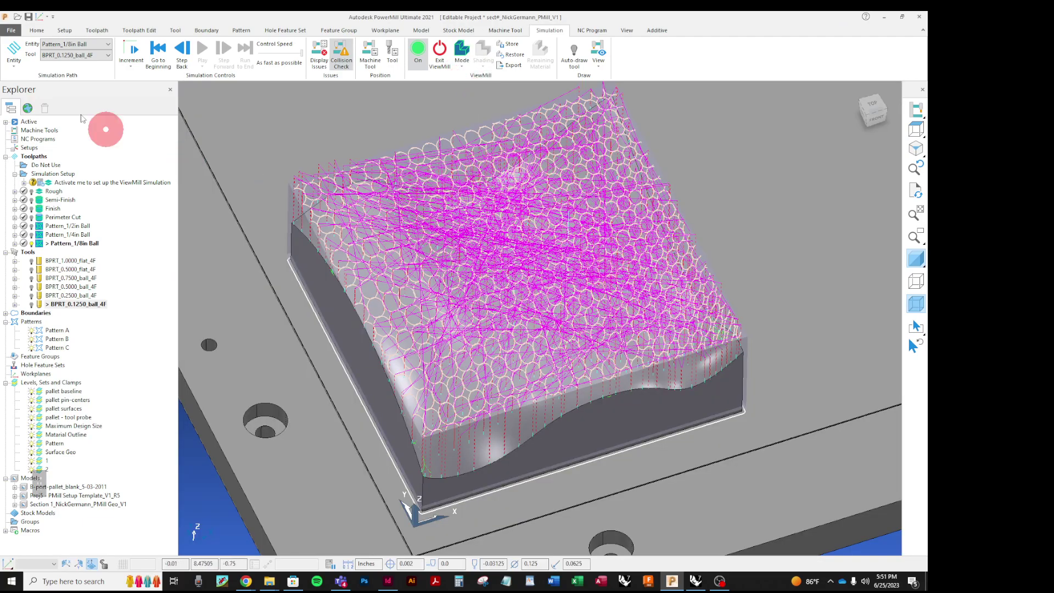
left_click(36, 30)
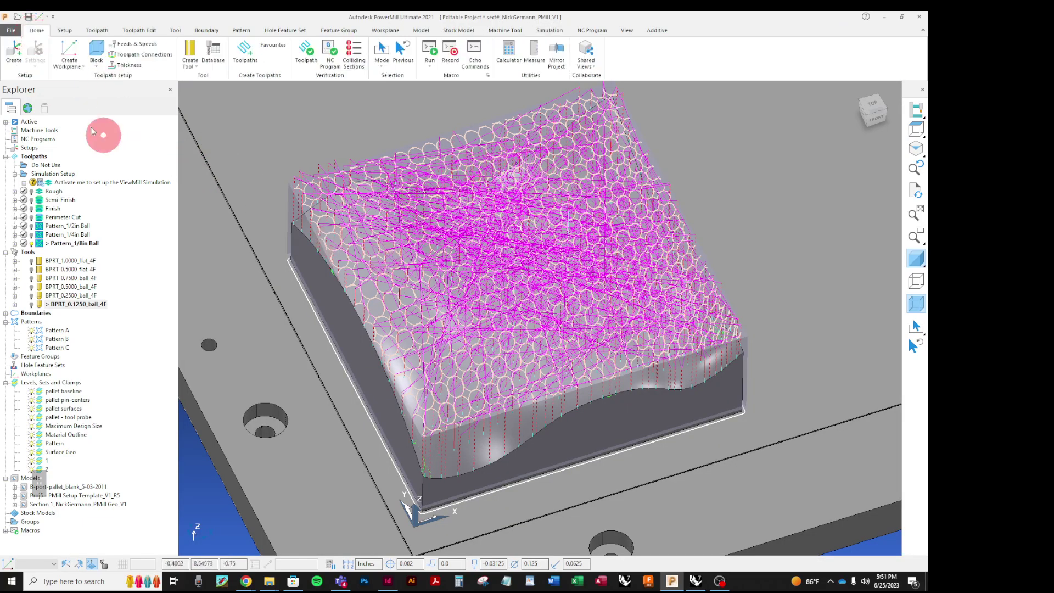
scroll(642, 329, "down", 5)
middle_click_drag(600, 388, 491, 321)
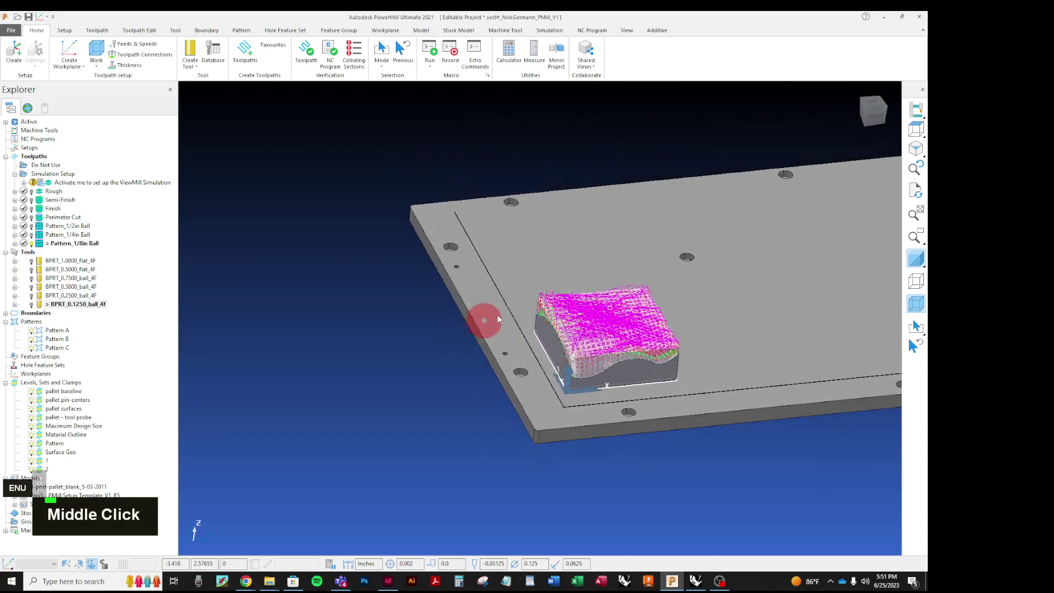
scroll(675, 329, "up", 4)
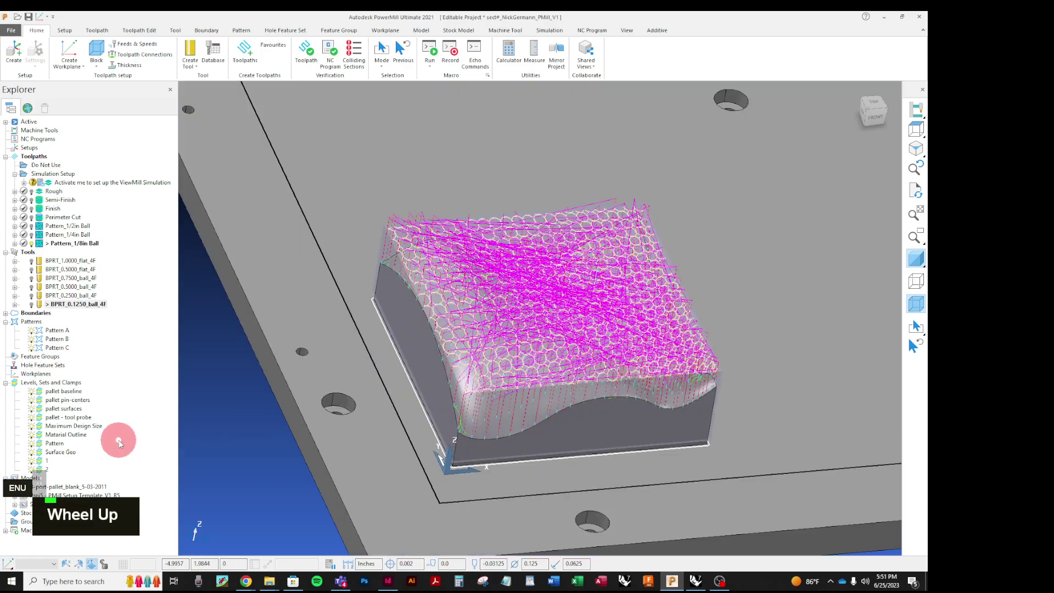
scroll(119, 440, "down", 1)
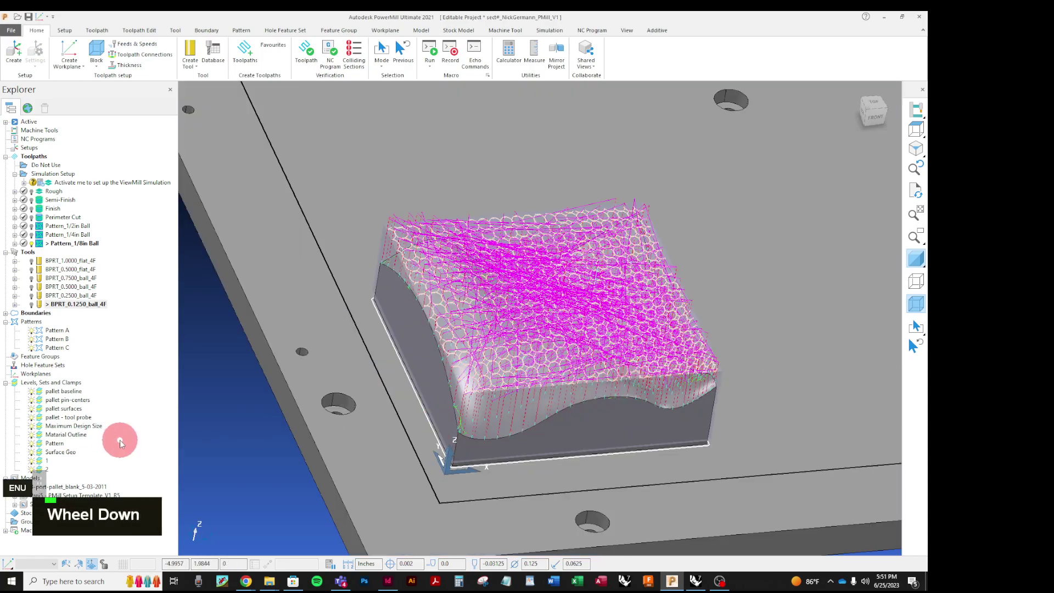
Step: Rename the Pattern level to Pattern A
double_click(63, 445)
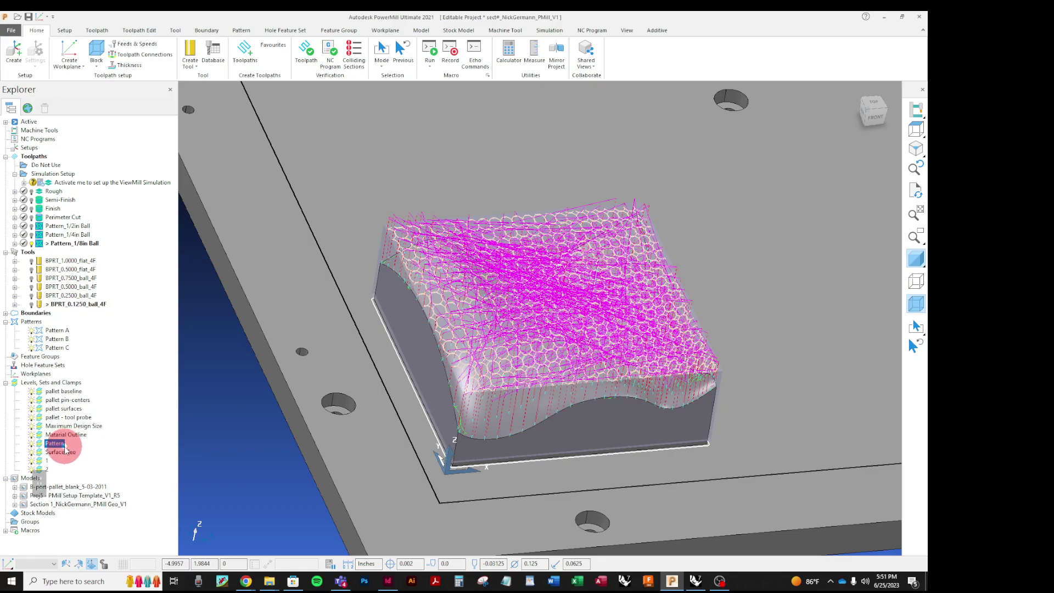
left_click(64, 445)
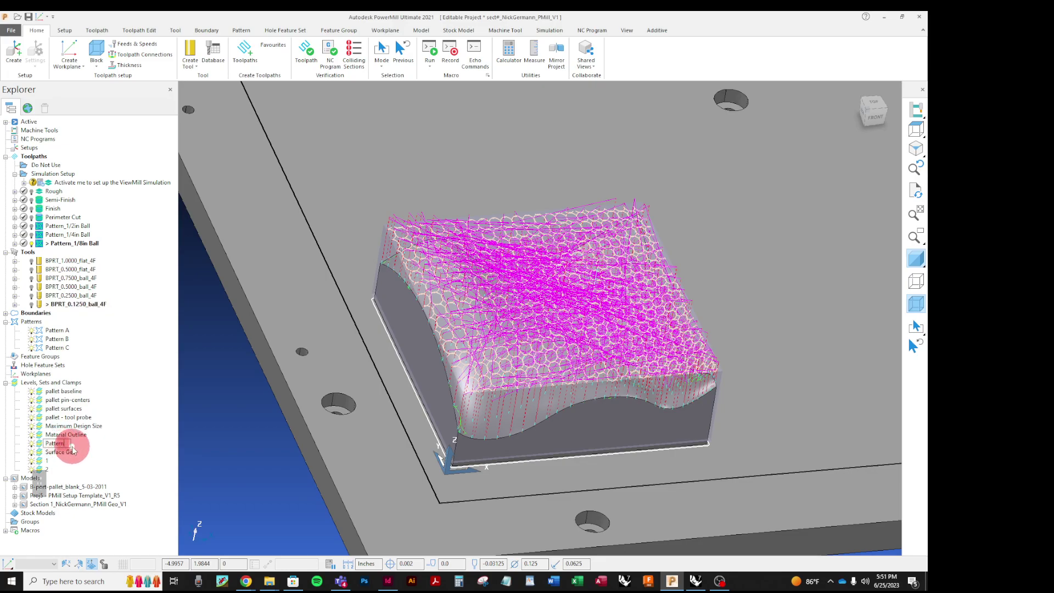
type("A")
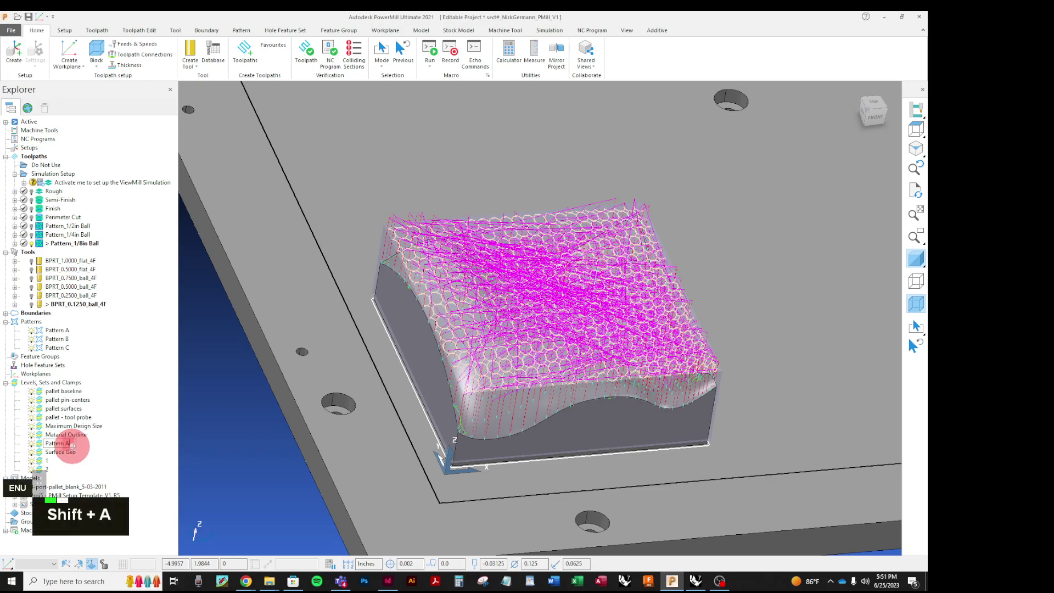
left_click(110, 443)
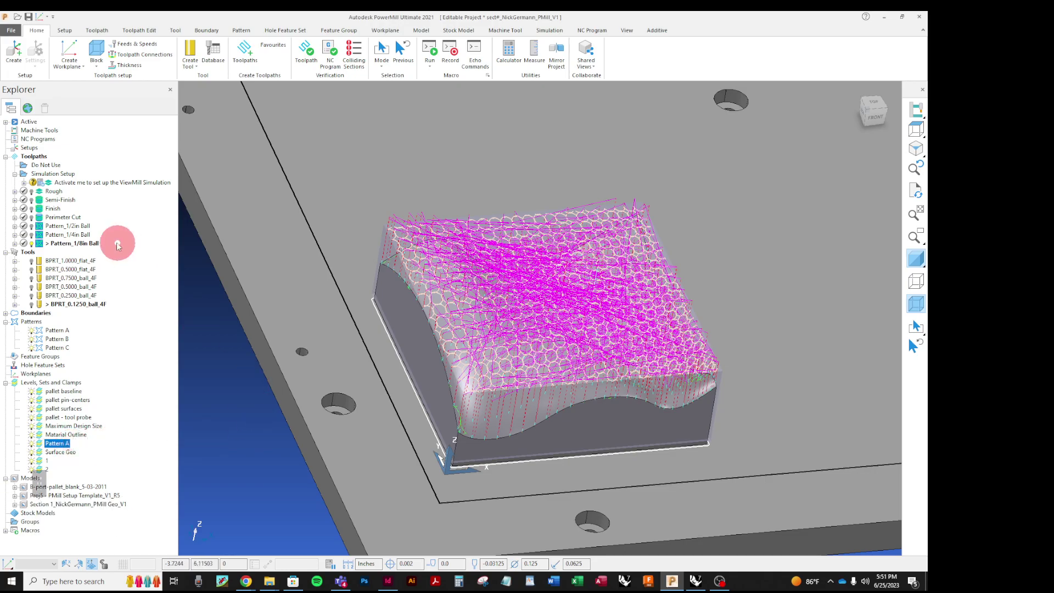
Step: Deactivate the Pattern_1/8in Ball toolpath and turn on wireframe model display
right_click(40, 247)
left_click(52, 251)
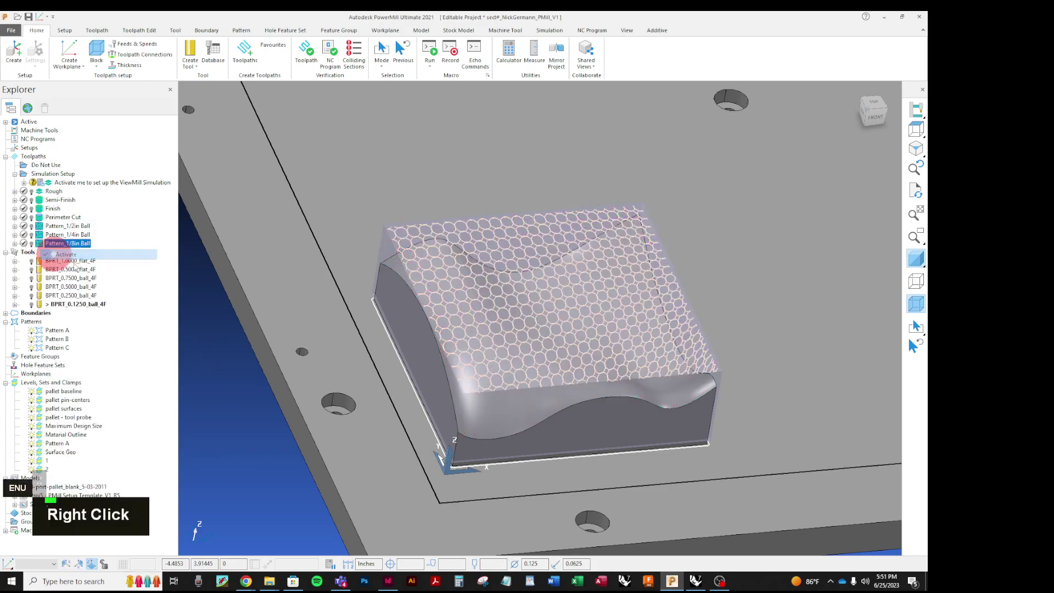
left_click(31, 332)
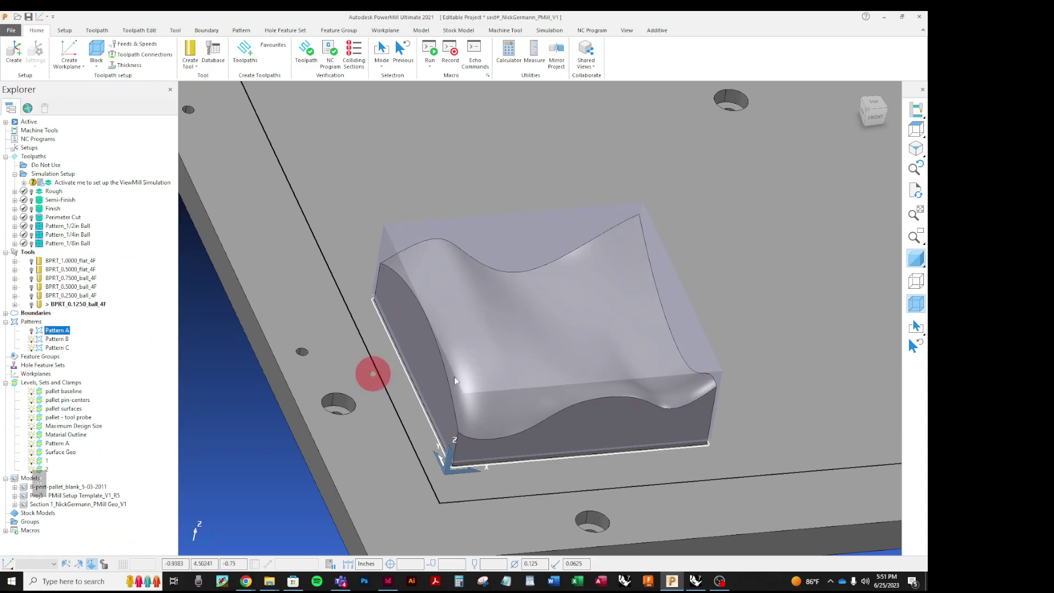
left_click(914, 282)
middle_click_drag(600, 405, 533, 348)
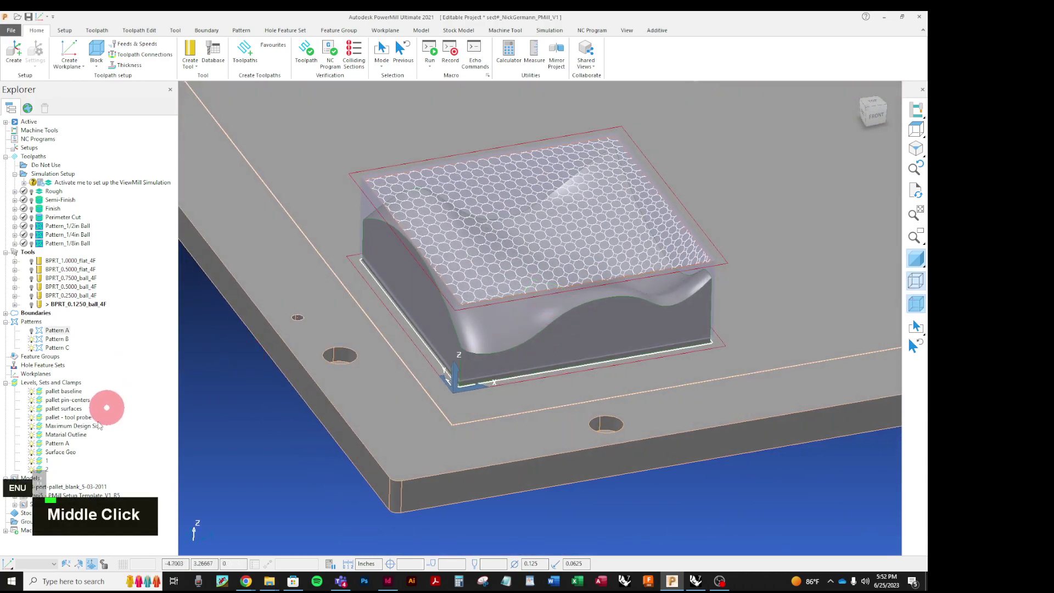
Step: Hide the Pattern A level, then dismiss the Models group menu
left_click(31, 443)
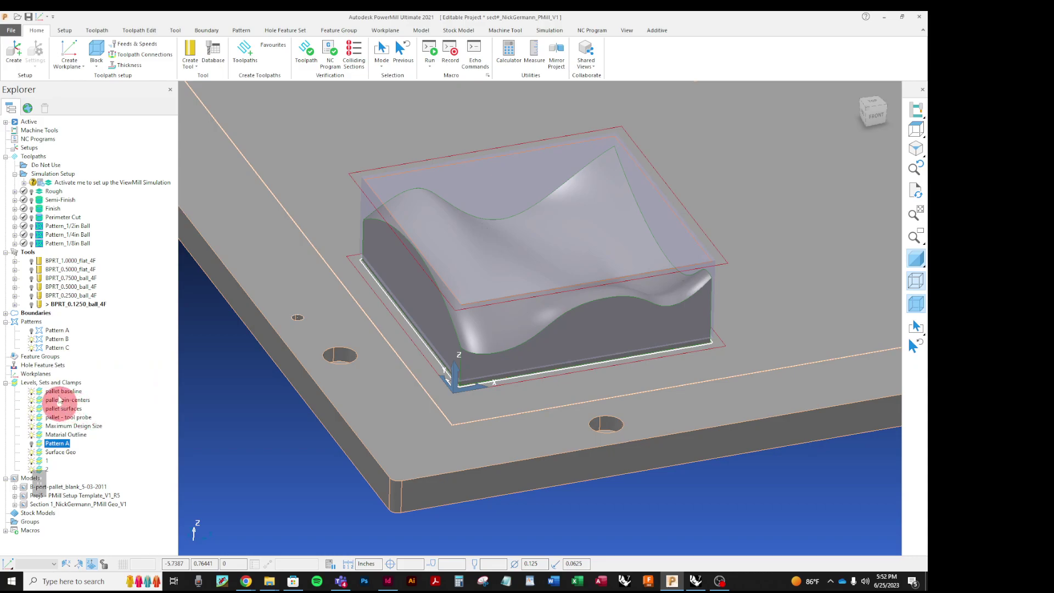
middle_click(16, 481)
right_click(15, 481)
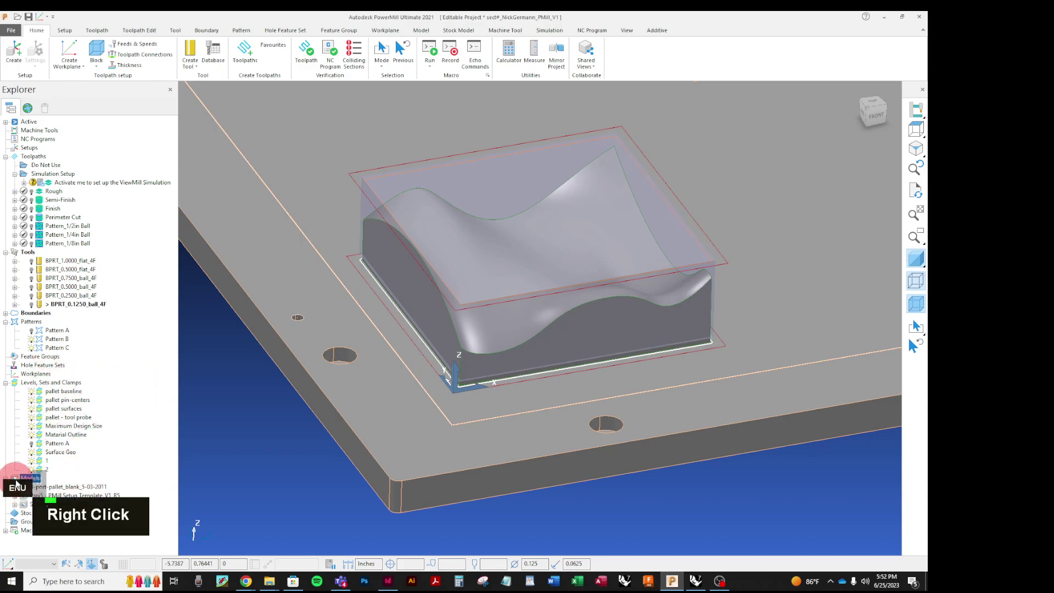
right_click(34, 477)
left_click(127, 461)
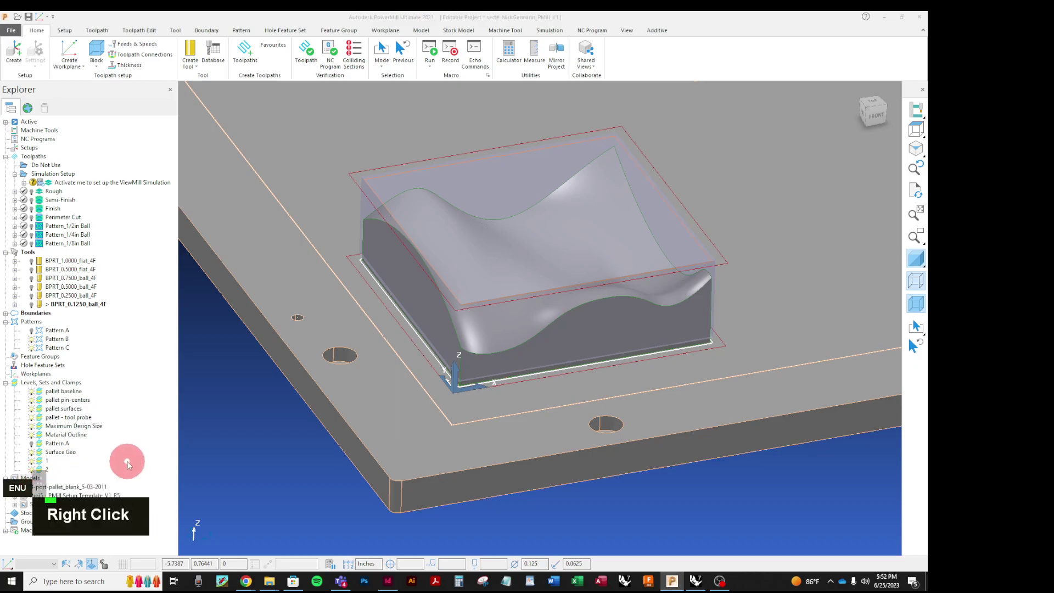
scroll(167, 373, "down", 1)
left_click(146, 357)
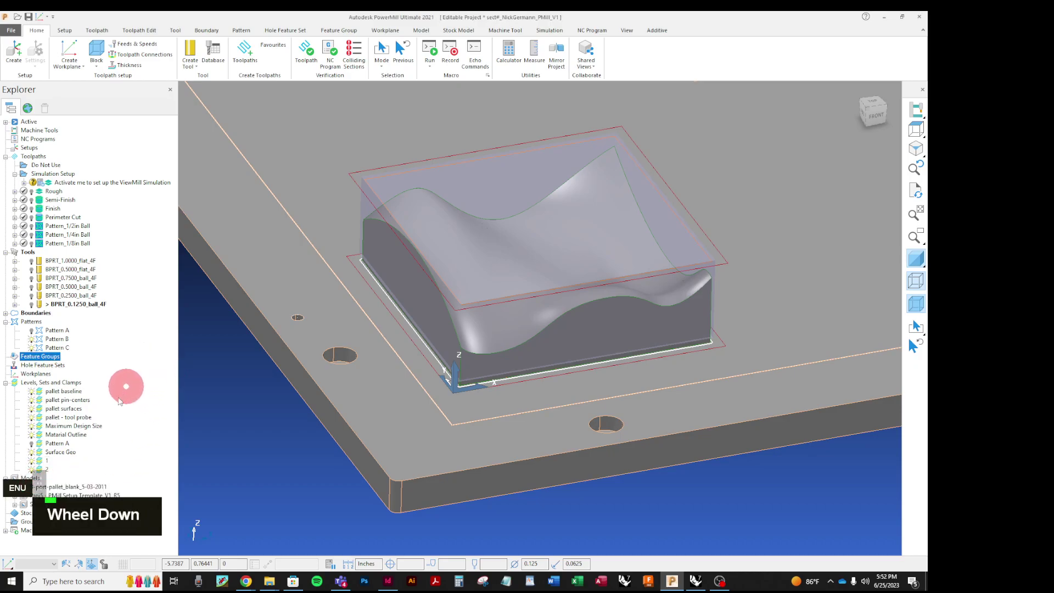
key("Escape")
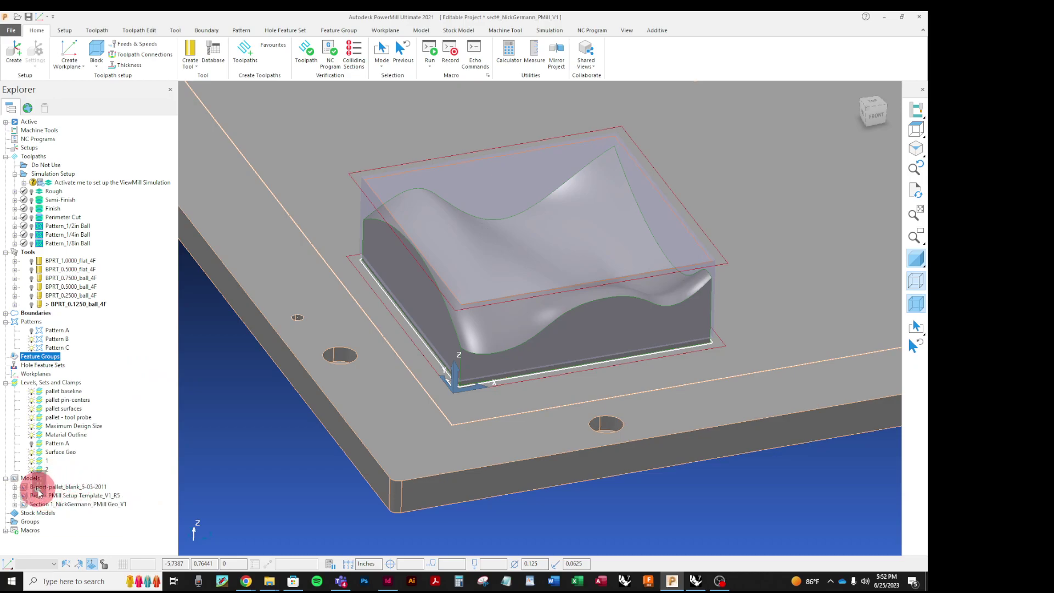
Step: Import the Geo_V2 .igs file as a model and close the information log
right_click(21, 480)
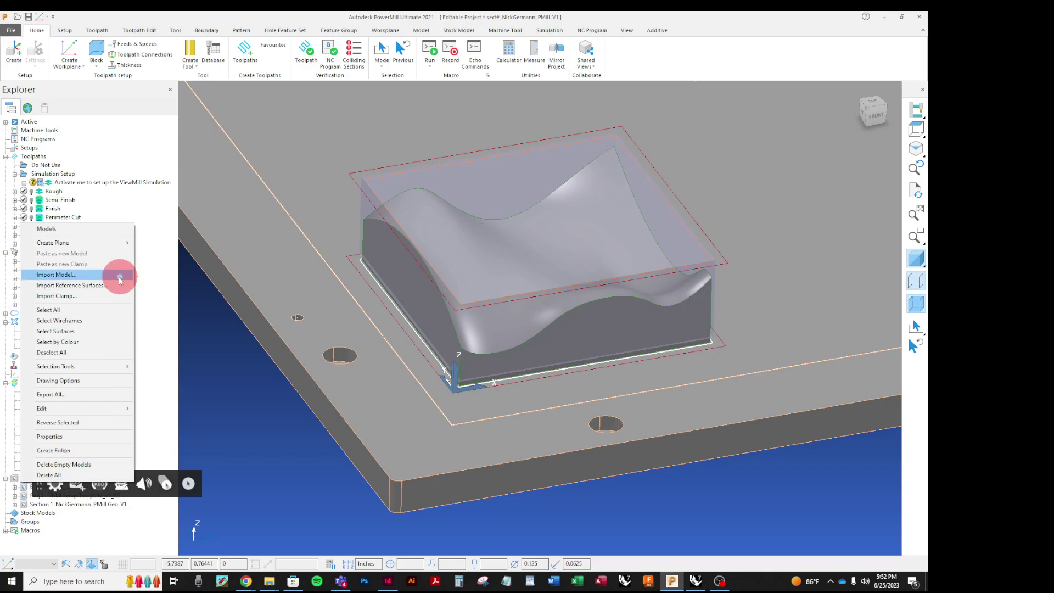
left_click(119, 280)
left_click(429, 330)
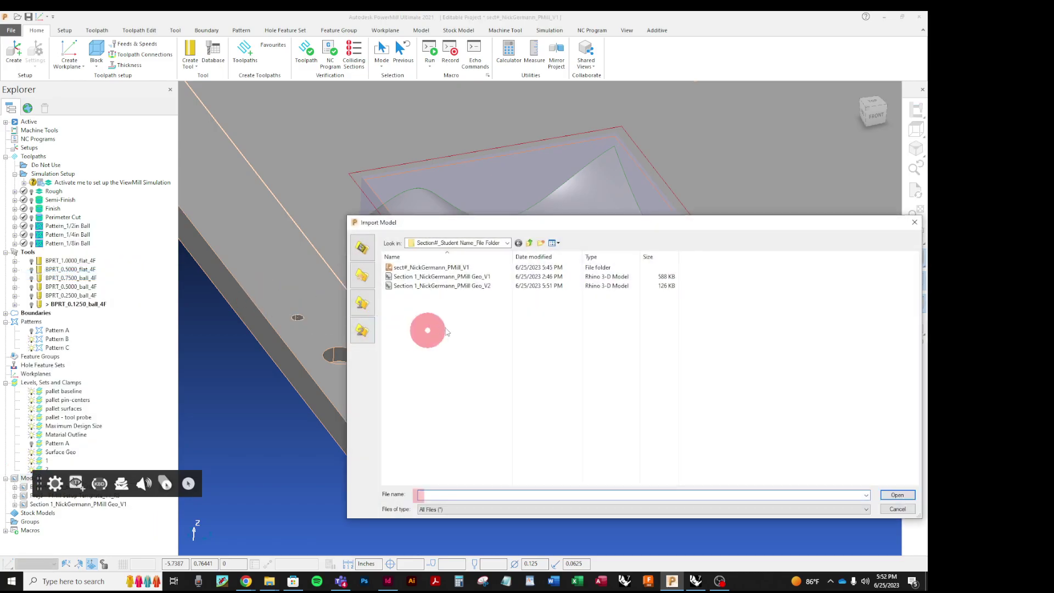
left_click(483, 286)
left_click(905, 495)
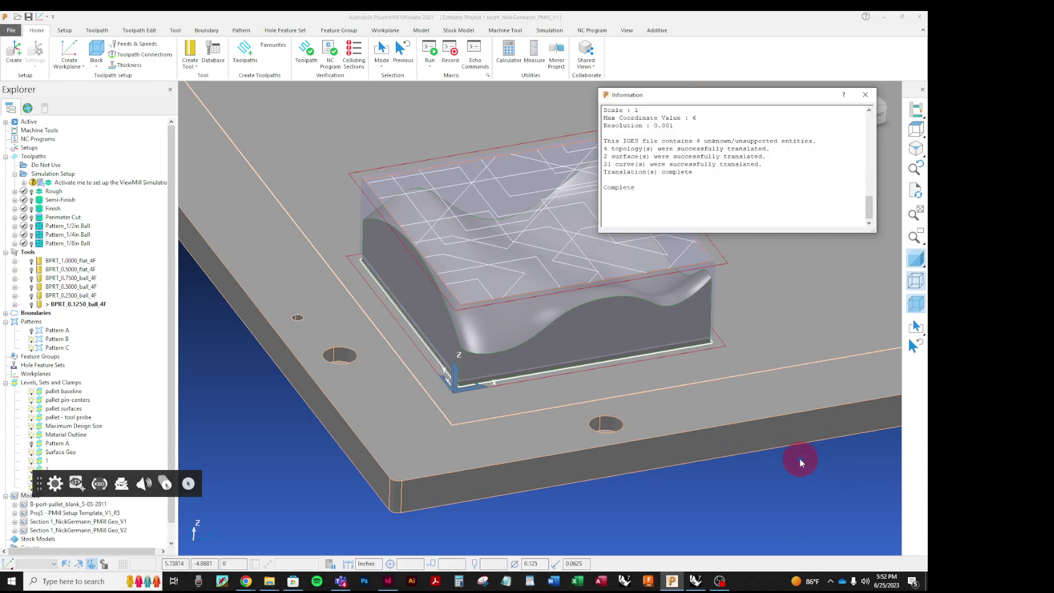
left_click(865, 95)
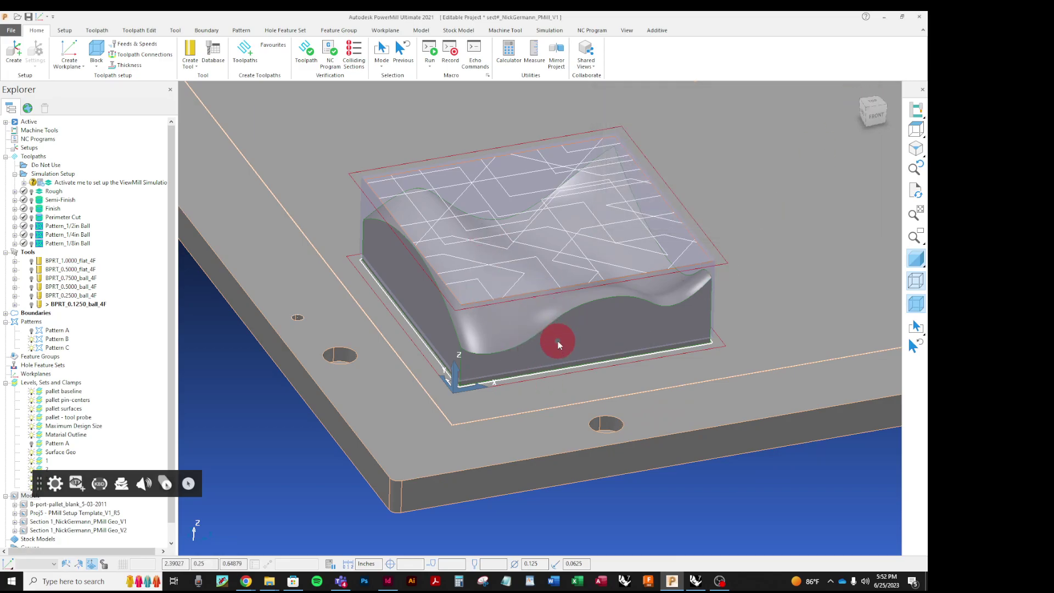
scroll(115, 384, "down", 1)
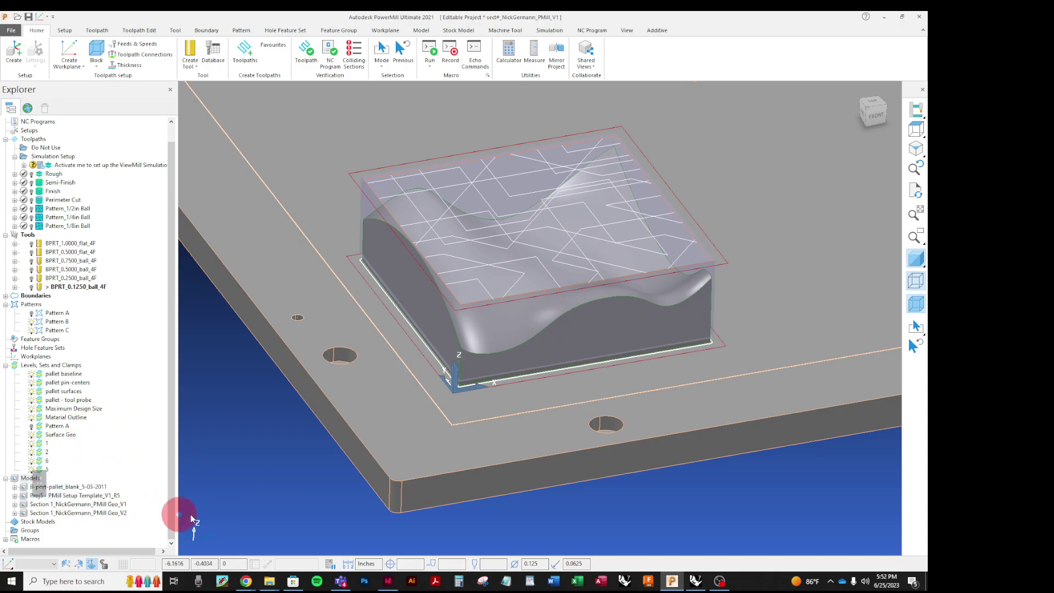
Step: Name the import-created level PatternB, make it visible, and select all its curves
left_click(30, 452)
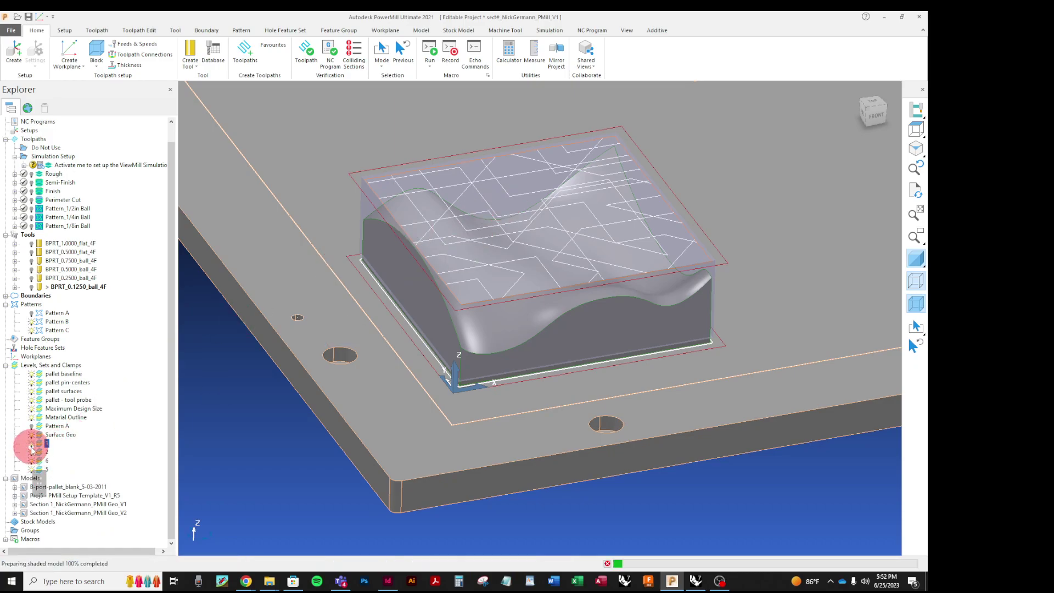
left_click(30, 462)
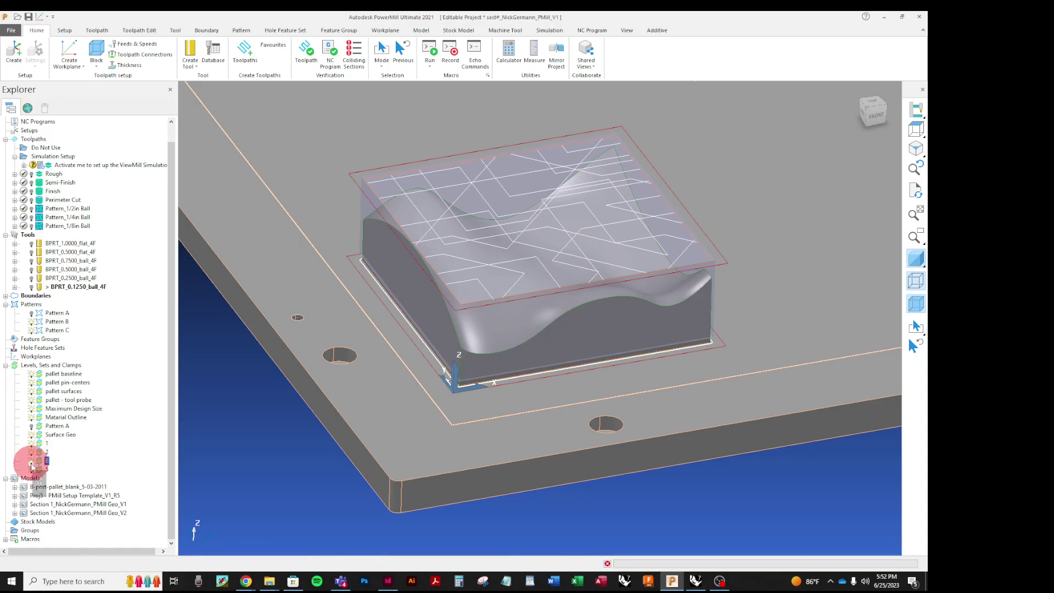
left_click(31, 464)
left_click(48, 462)
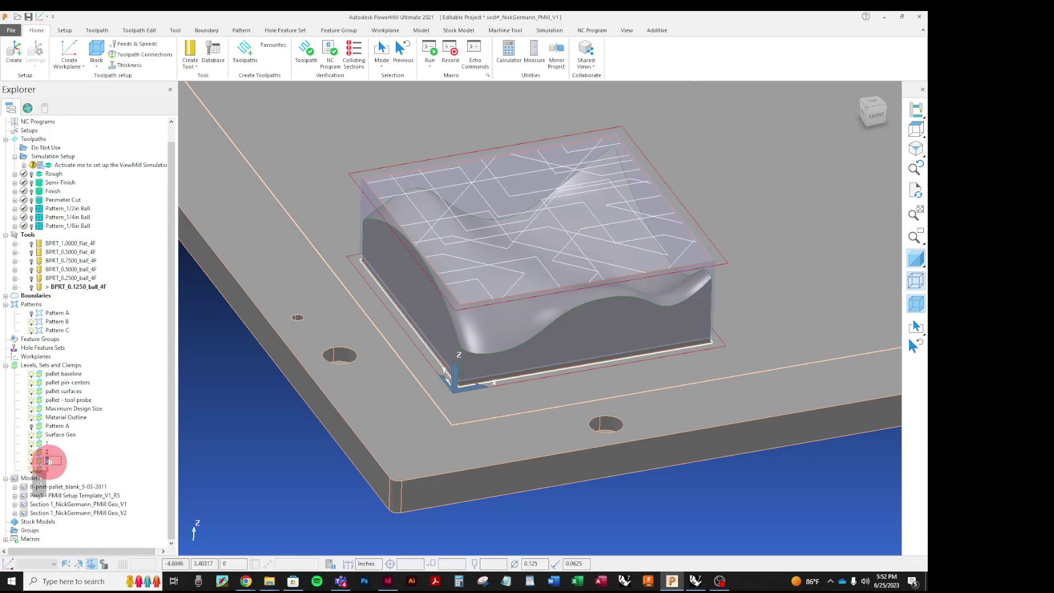
type("Pat")
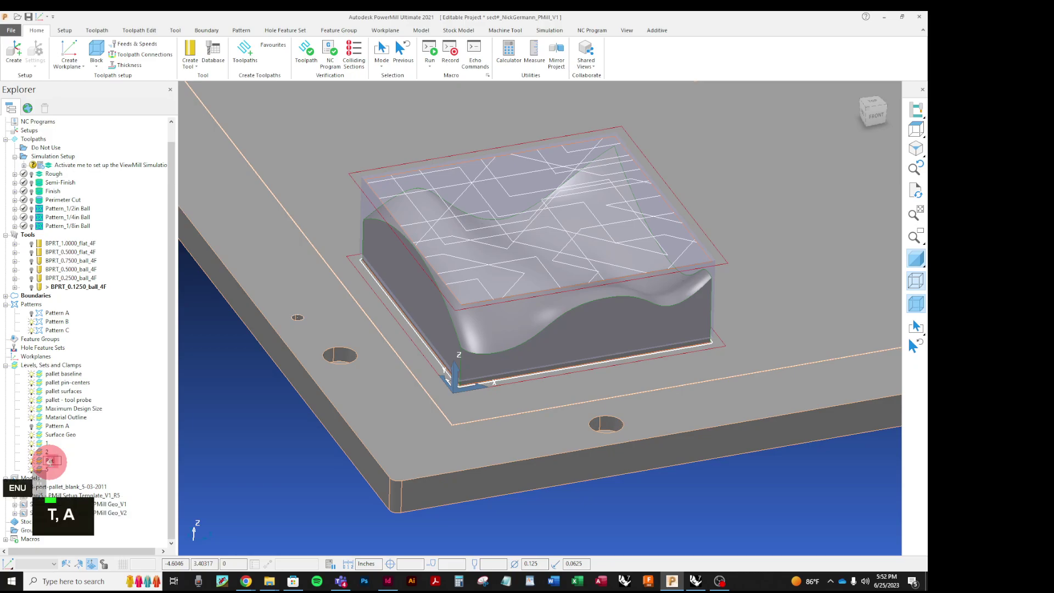
type("ternB")
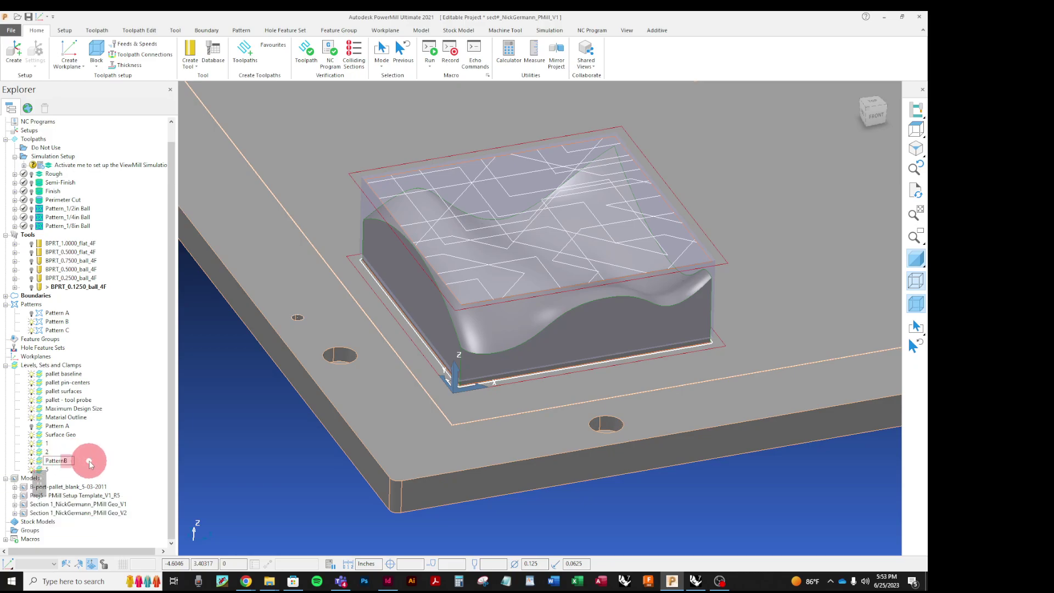
left_click(142, 466)
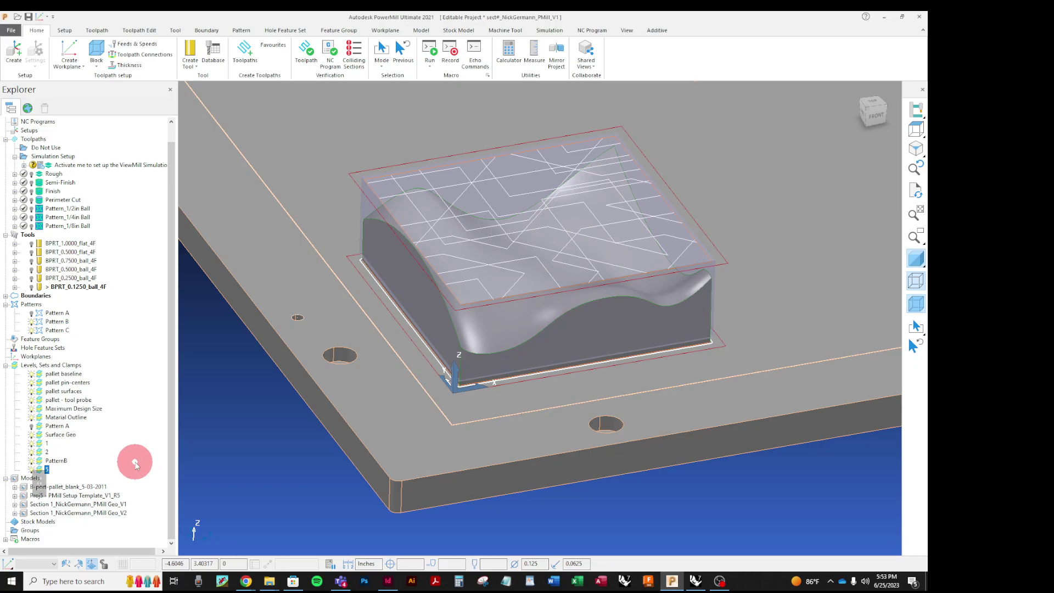
right_click(58, 464)
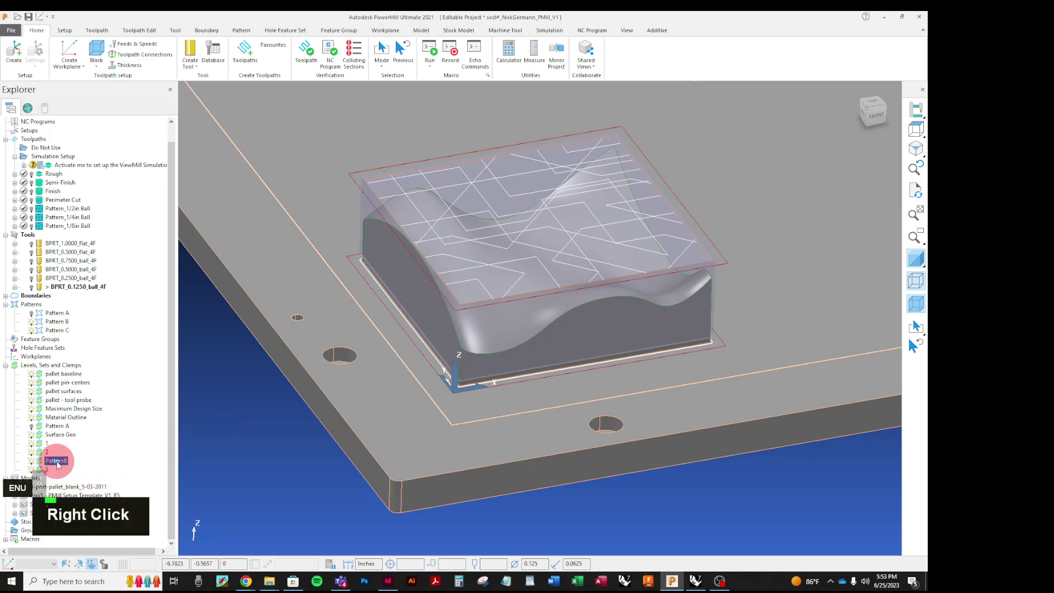
left_click(106, 352)
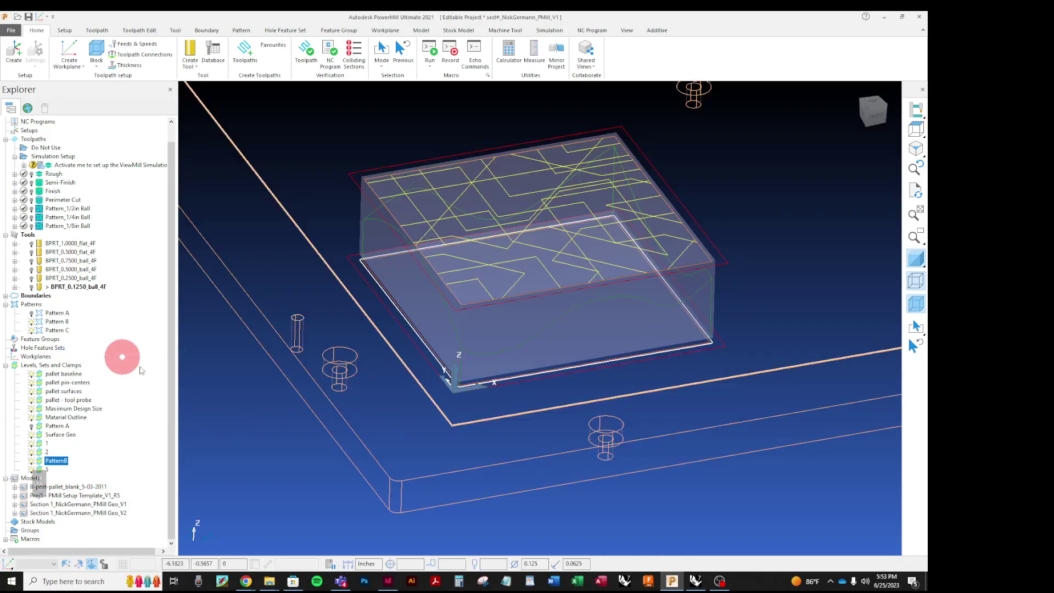
Step: Insert the selected PatternB curves into Pattern B as a model, then clear the selection
right_click(54, 323)
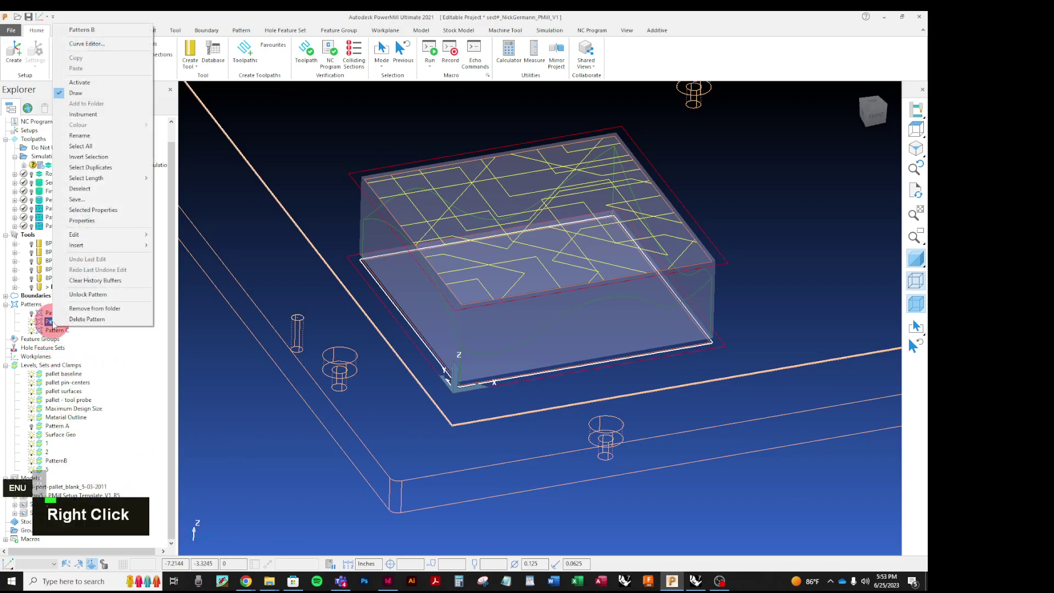
mouse_move(132, 245)
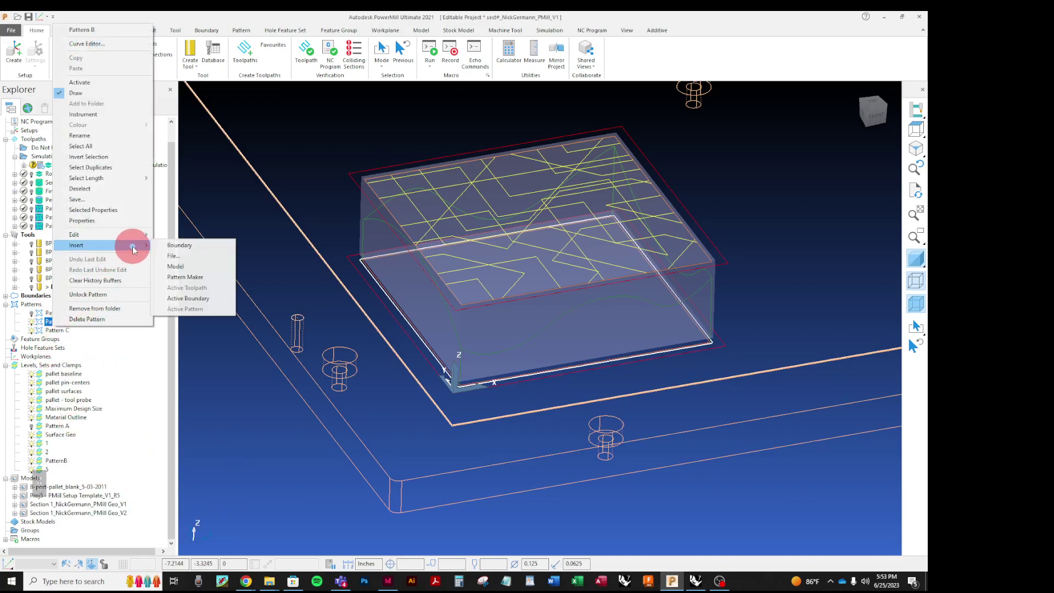
left_click(175, 266)
left_click(266, 407)
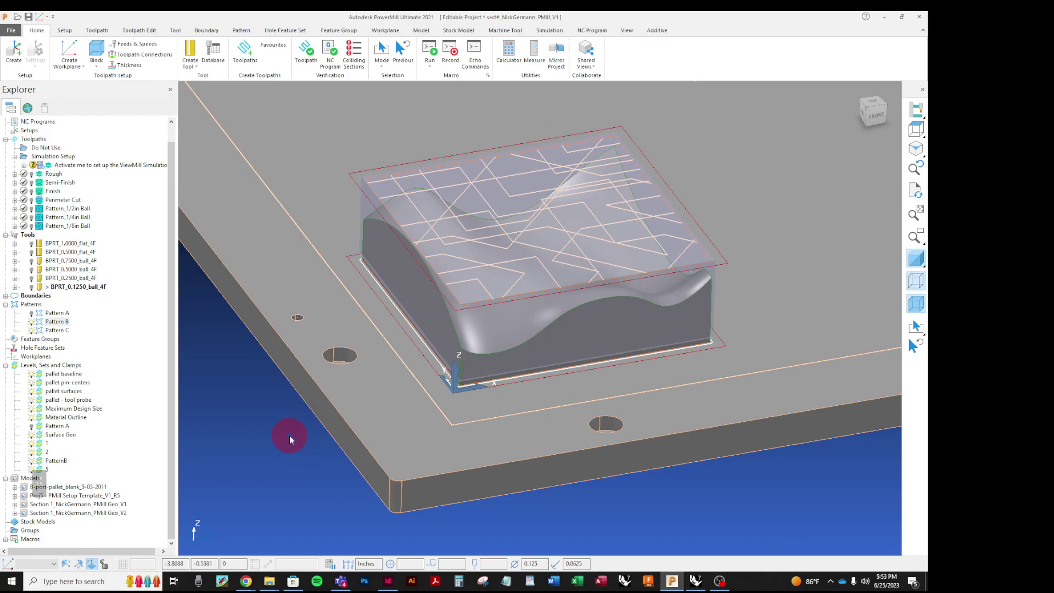
Step: Activate Pattern_1/2in Ball and open its Pattern Finishing settings dialog
right_click(44, 211)
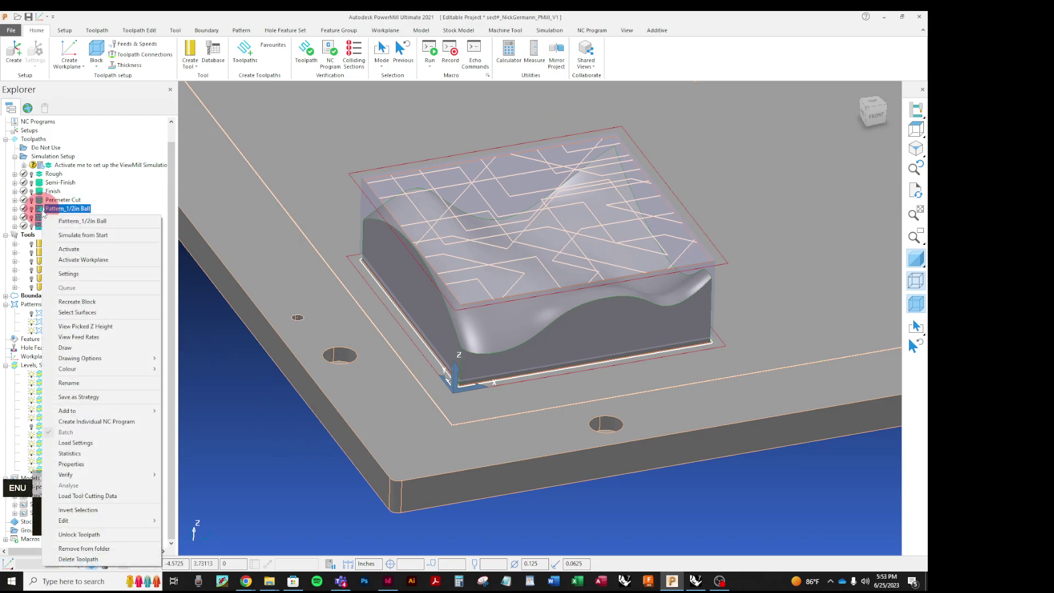
left_click(63, 249)
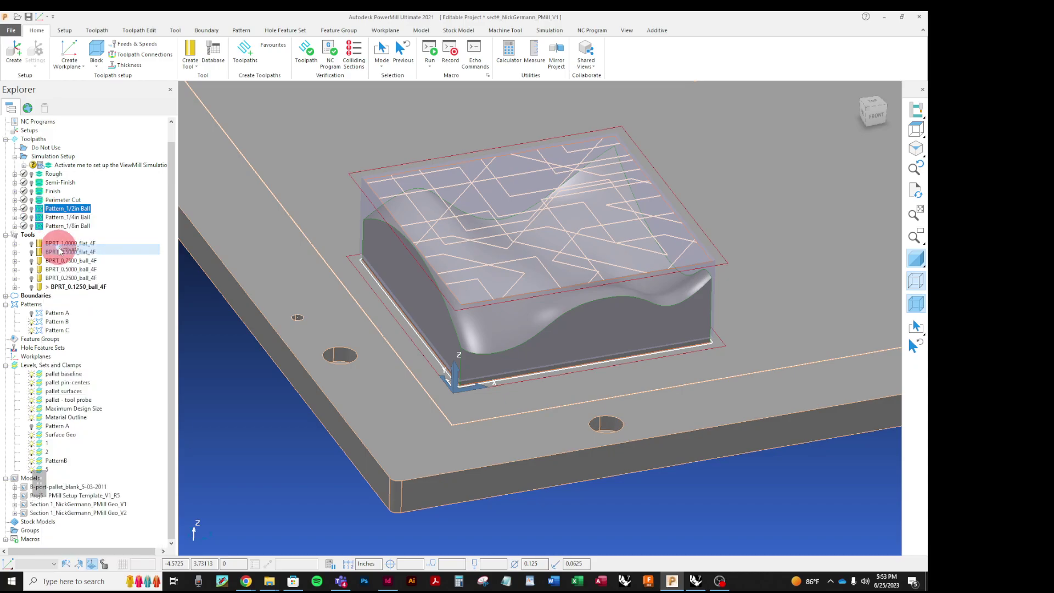
right_click(46, 211)
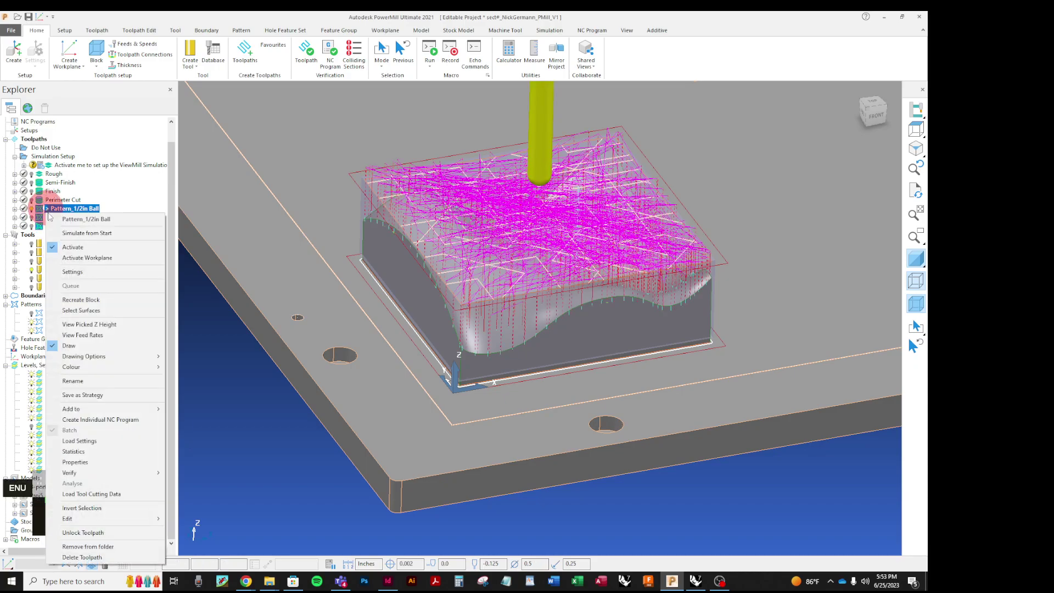
left_click(67, 270)
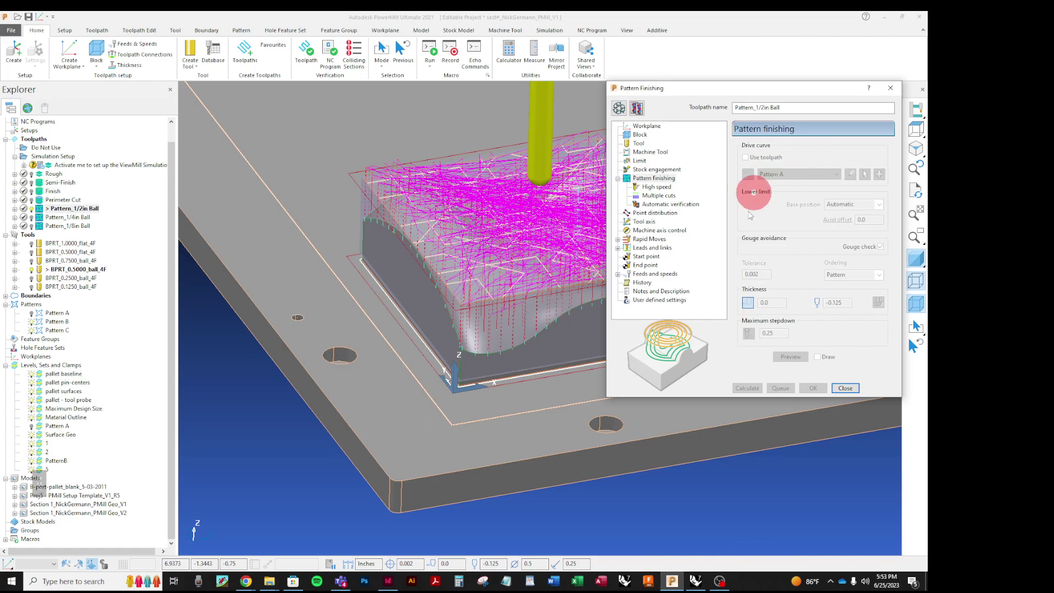
Step: Enable editing, switch the drive curve from Pattern A to Pattern B, and recalculate
left_click(638, 188)
left_click(636, 247)
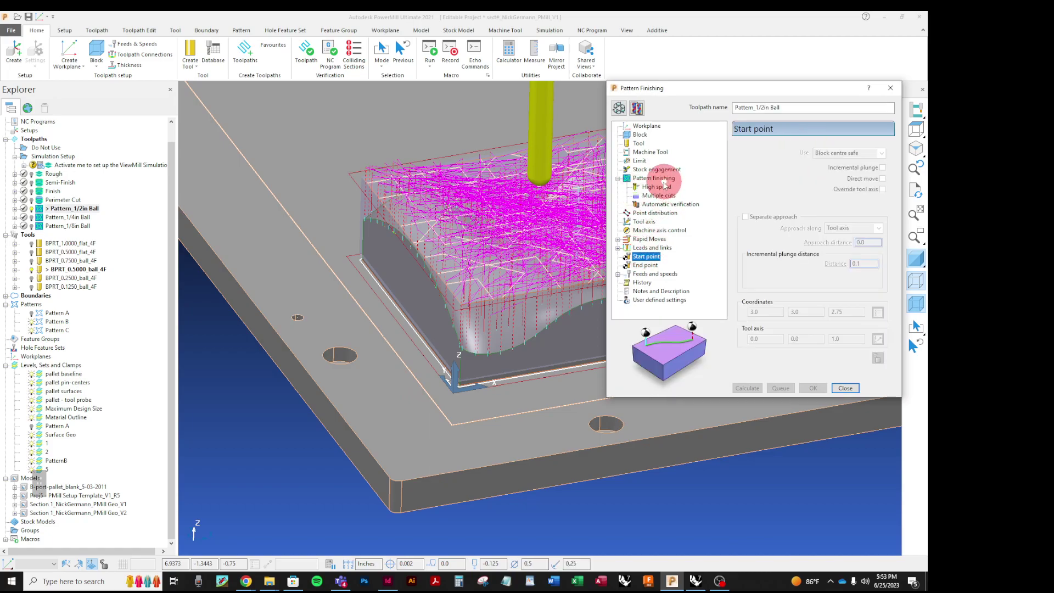
left_click(655, 170)
double_click(659, 179)
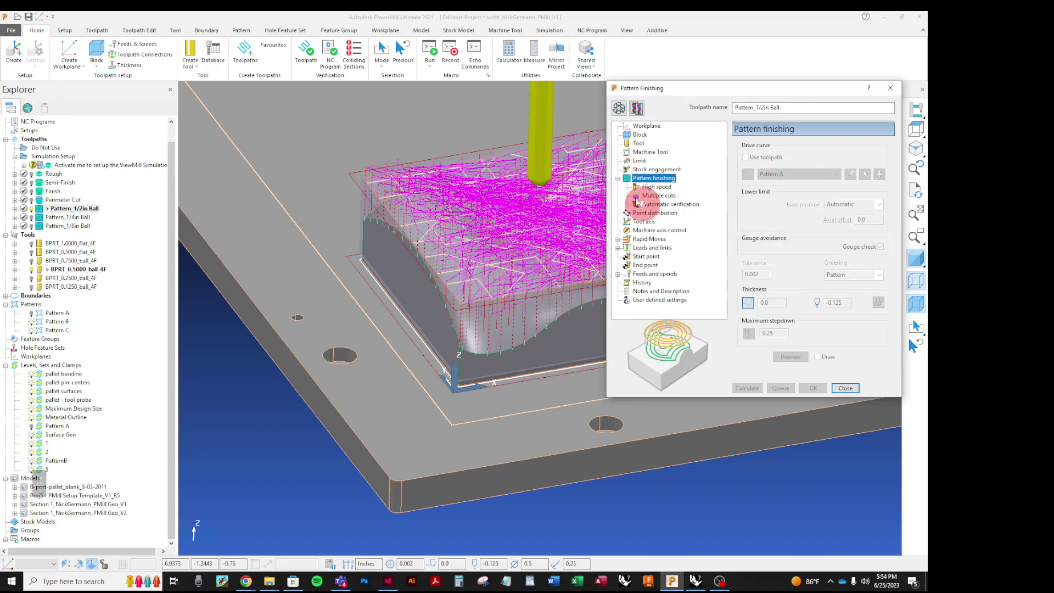
left_click(618, 109)
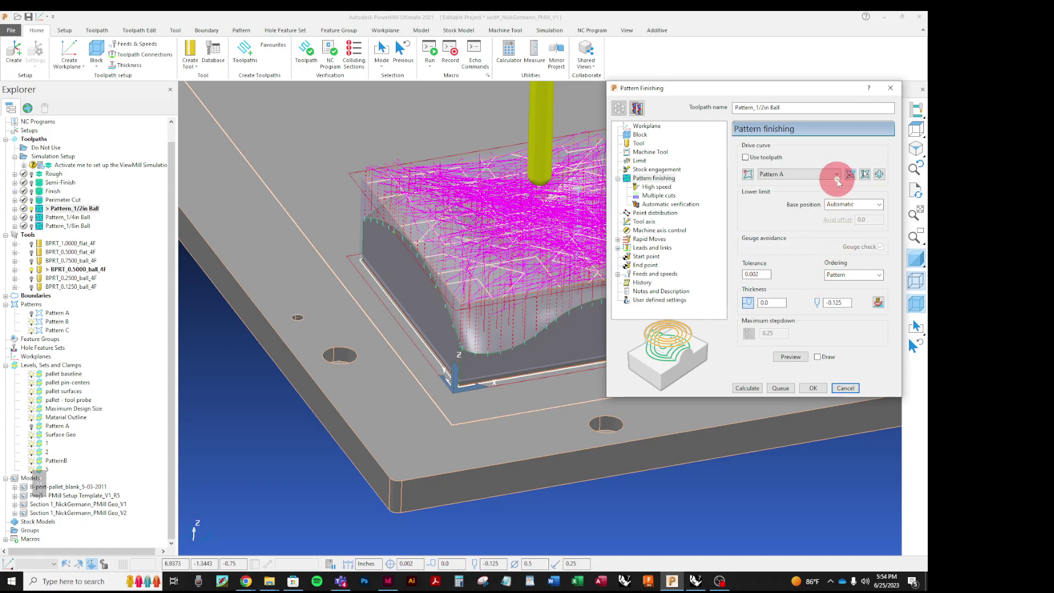
left_click(837, 175)
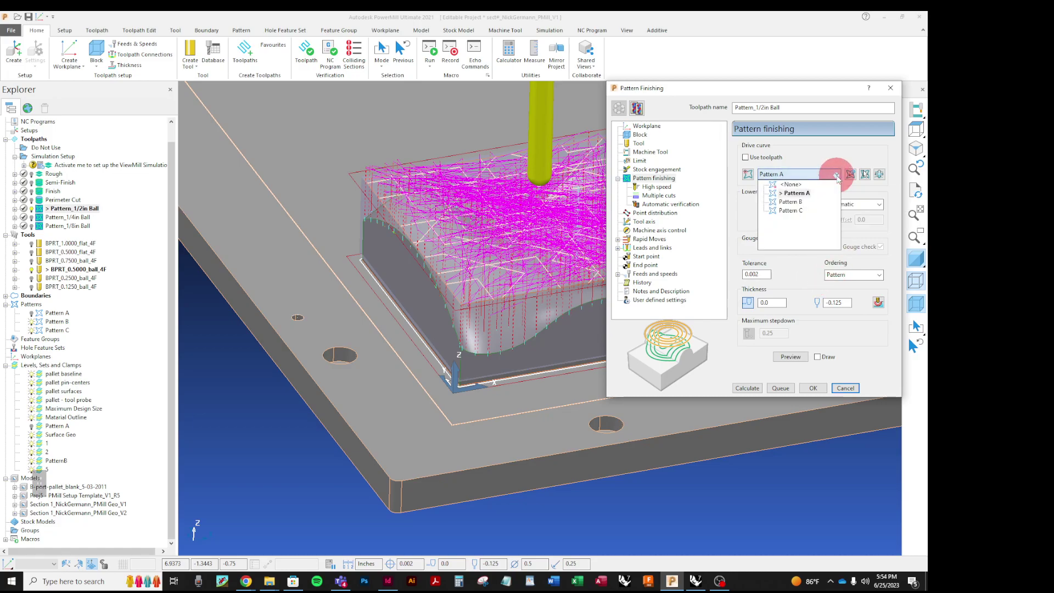
left_click(799, 202)
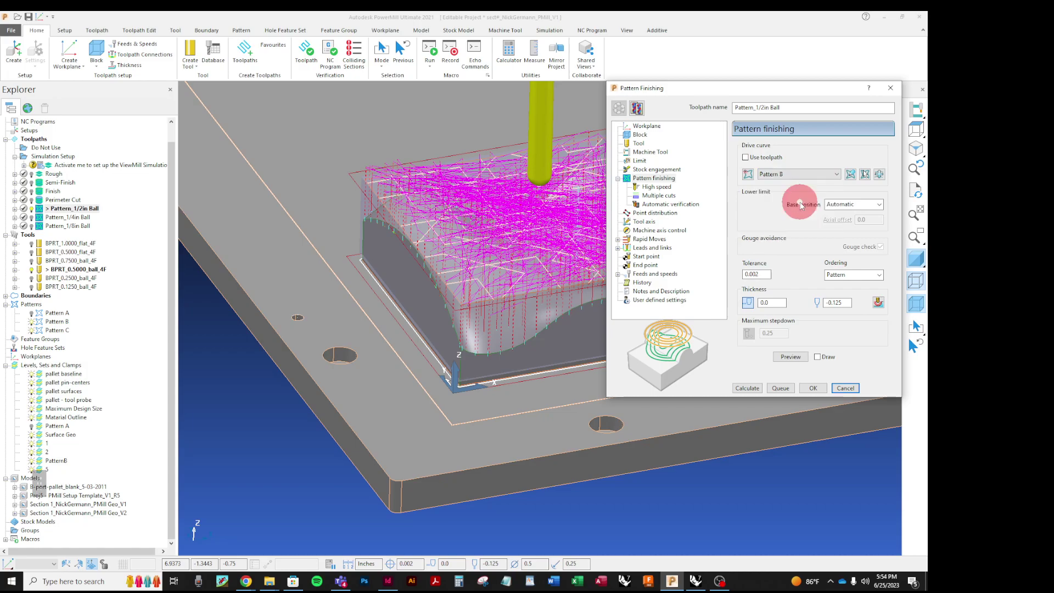
left_click(749, 388)
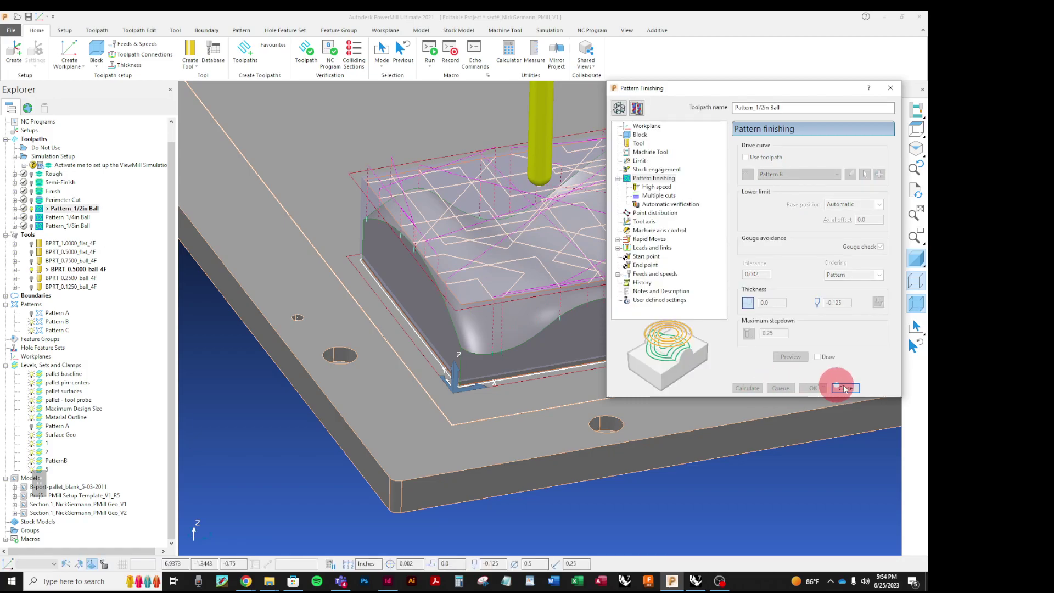
Step: Inspect the new Pattern B toolpath, turn wireframe off, and close the settings
left_click_drag(798, 91, 807, 240)
scroll(411, 233, "down", 3)
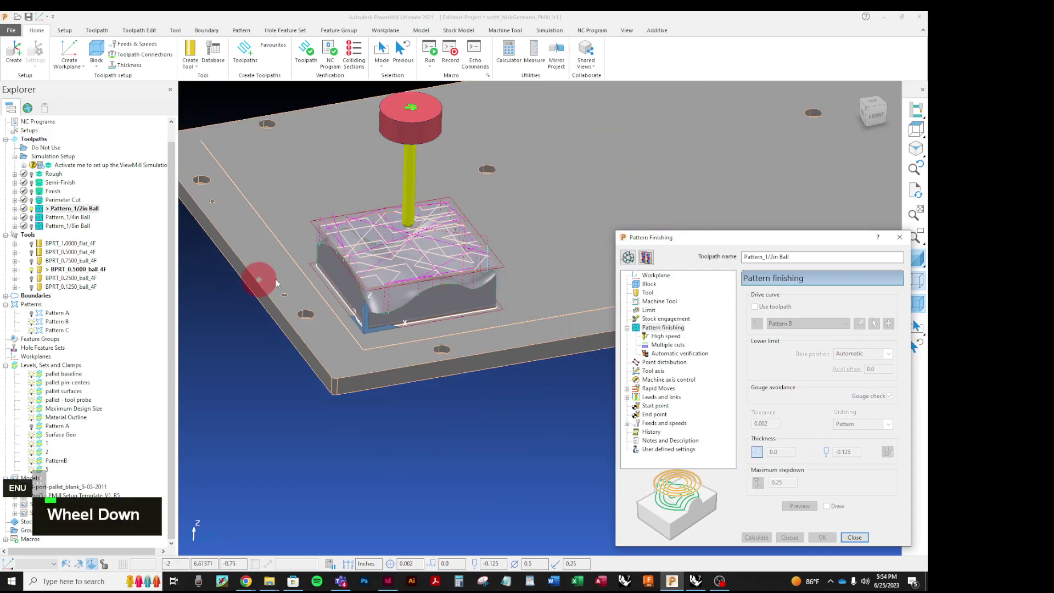
scroll(371, 258, "up", 6)
middle_click_drag(413, 280, 404, 259)
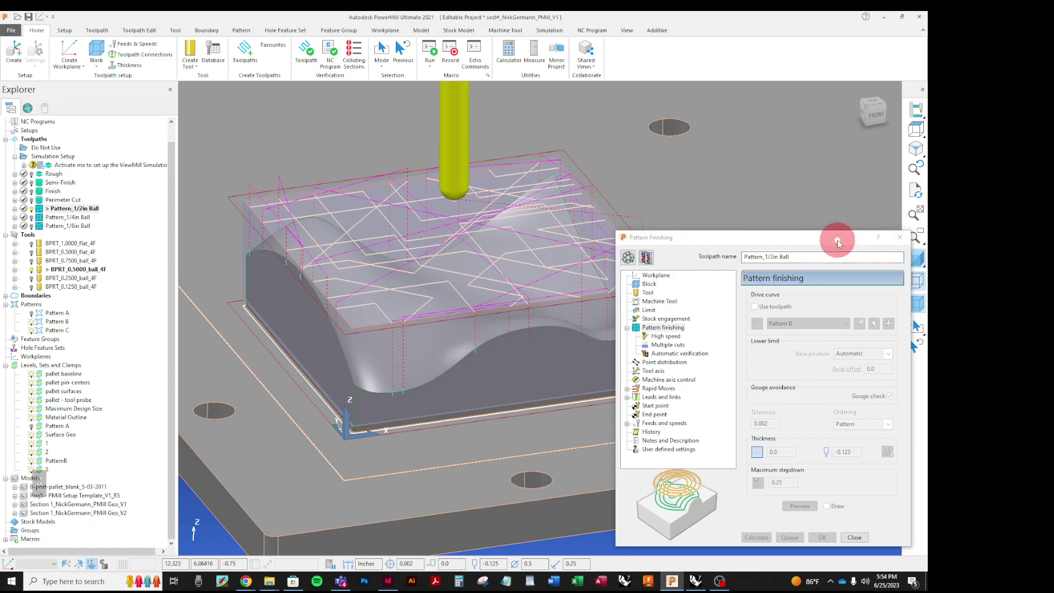
left_click_drag(835, 239, 820, 239)
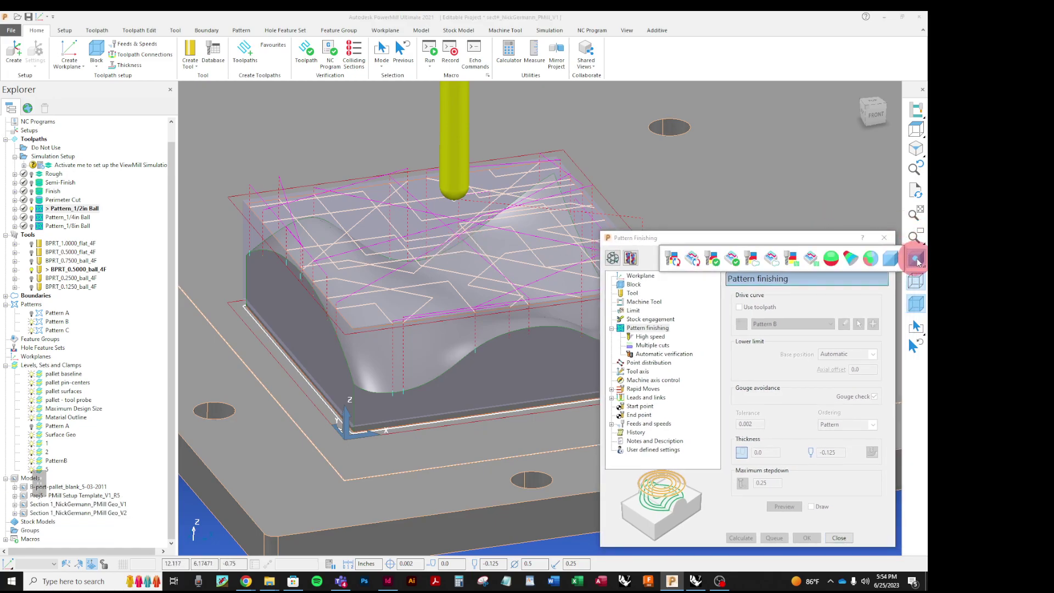
left_click(916, 282)
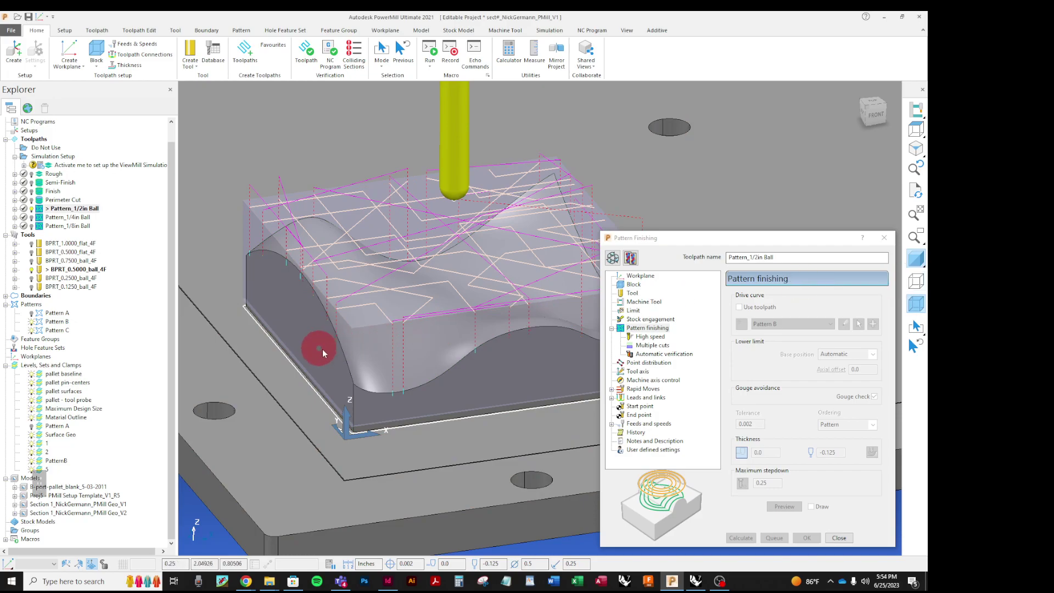
left_click(885, 237)
left_click(537, 34)
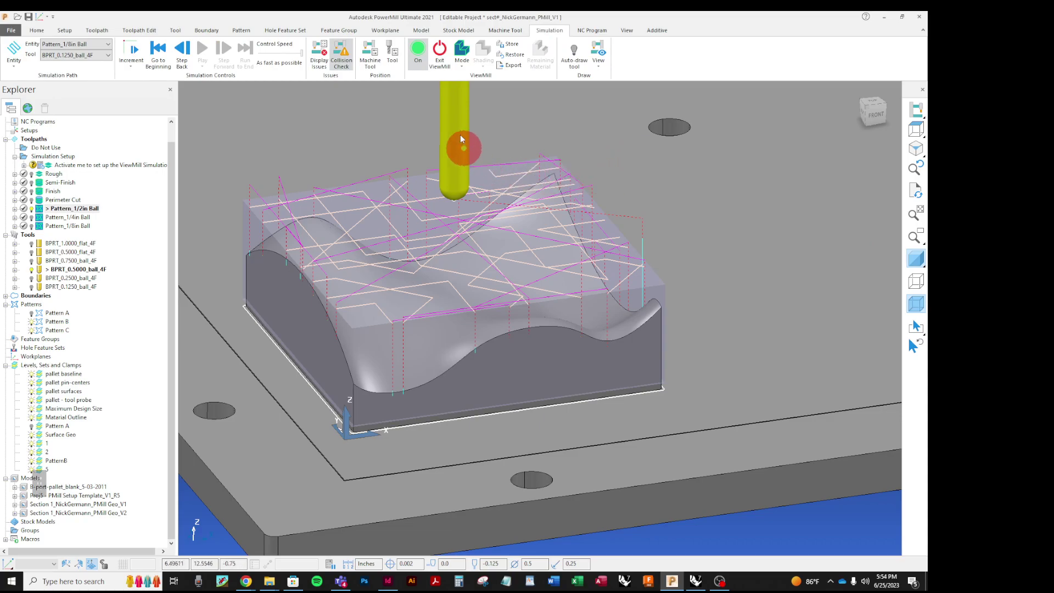
Step: Set ViewMill to fixed direction, restore the saved stock, and choose Pattern_1/2in Ball to simulate
left_click(462, 58)
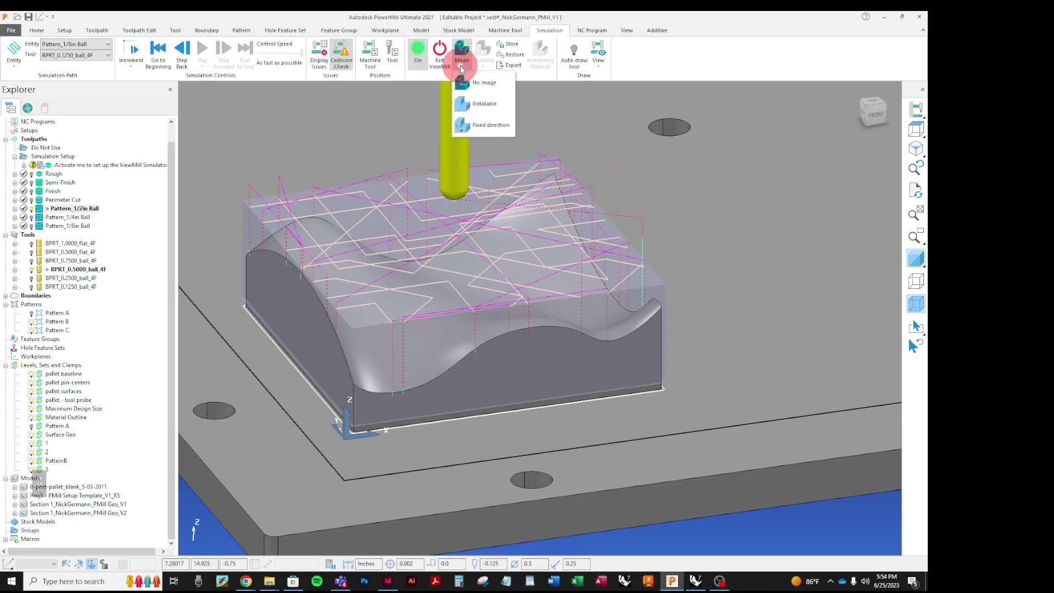
left_click(464, 125)
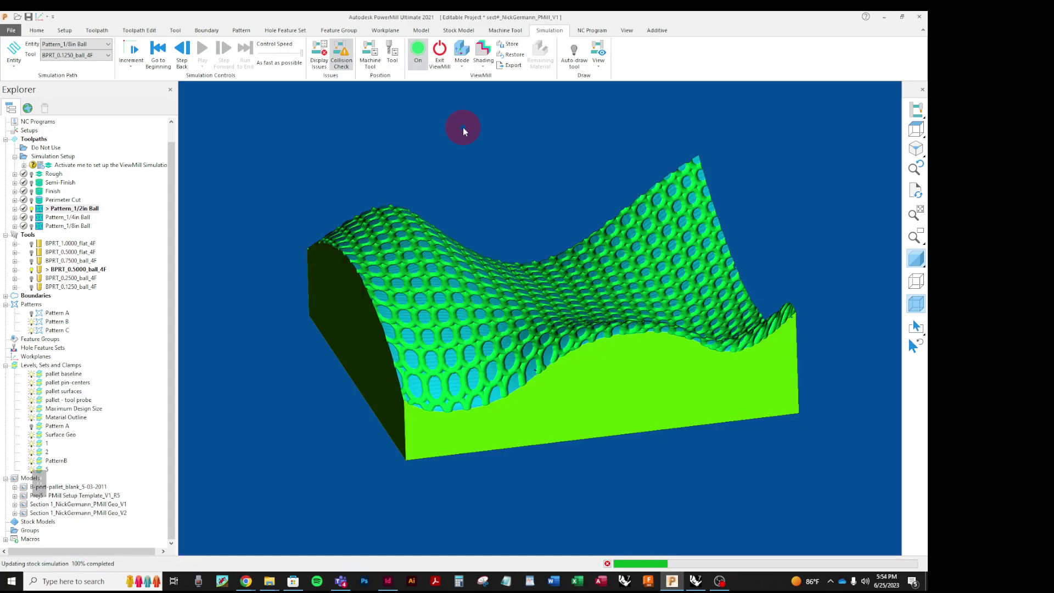
left_click(521, 55)
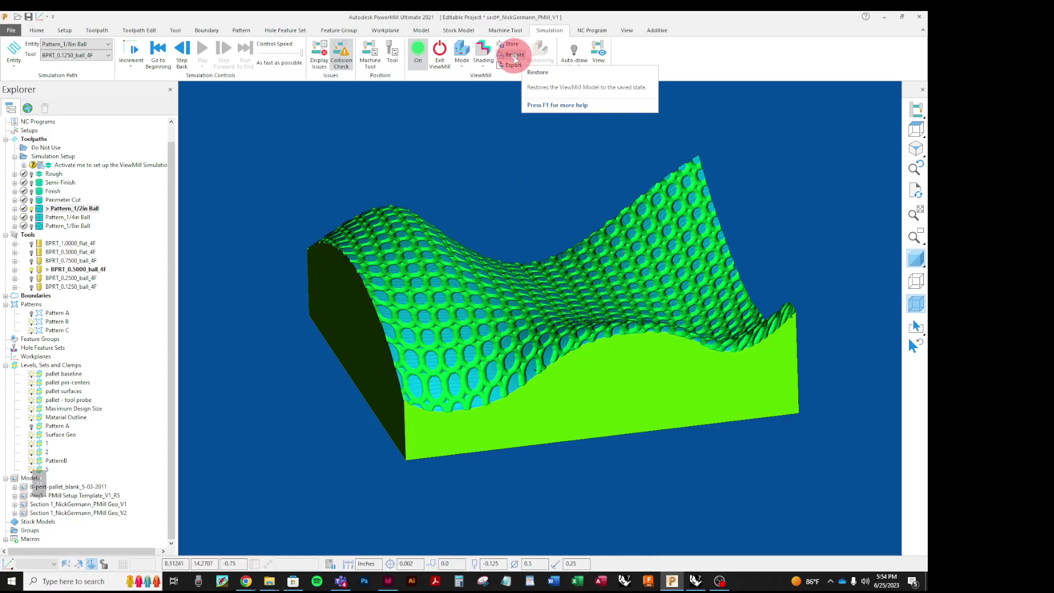
left_click(513, 55)
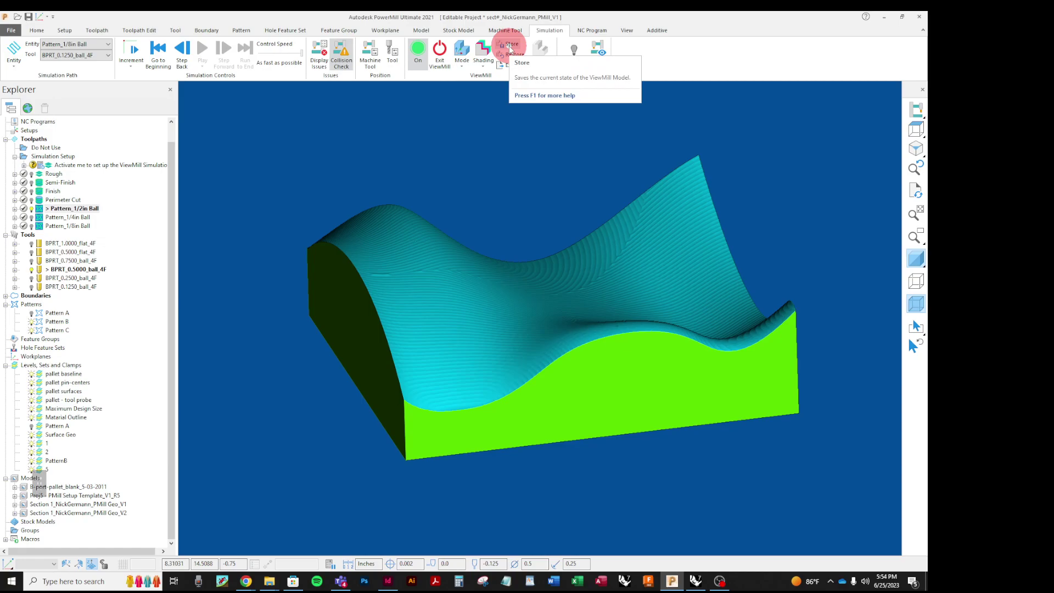
left_click(108, 44)
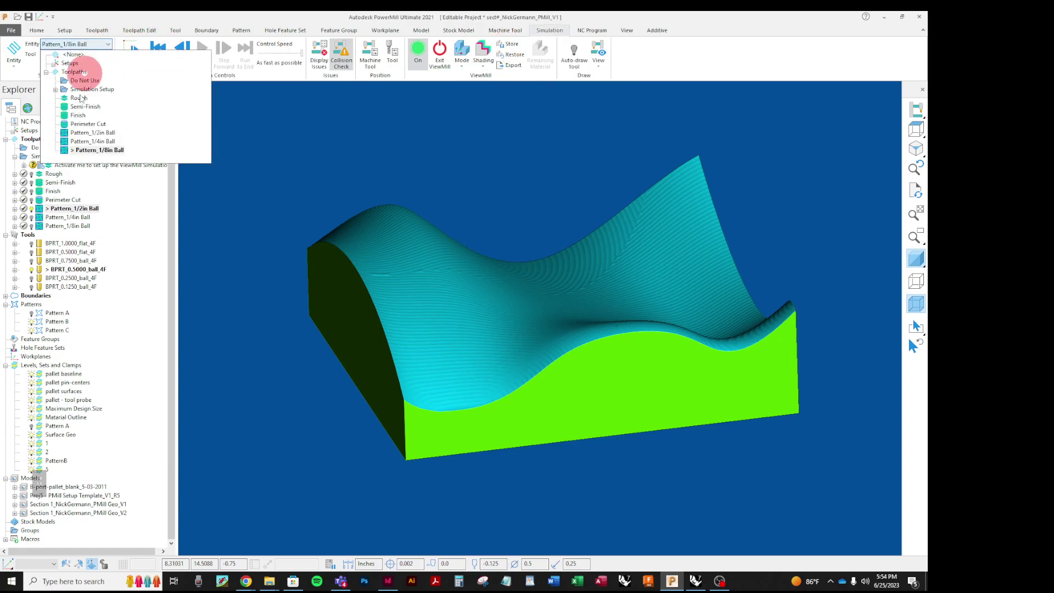
left_click(78, 133)
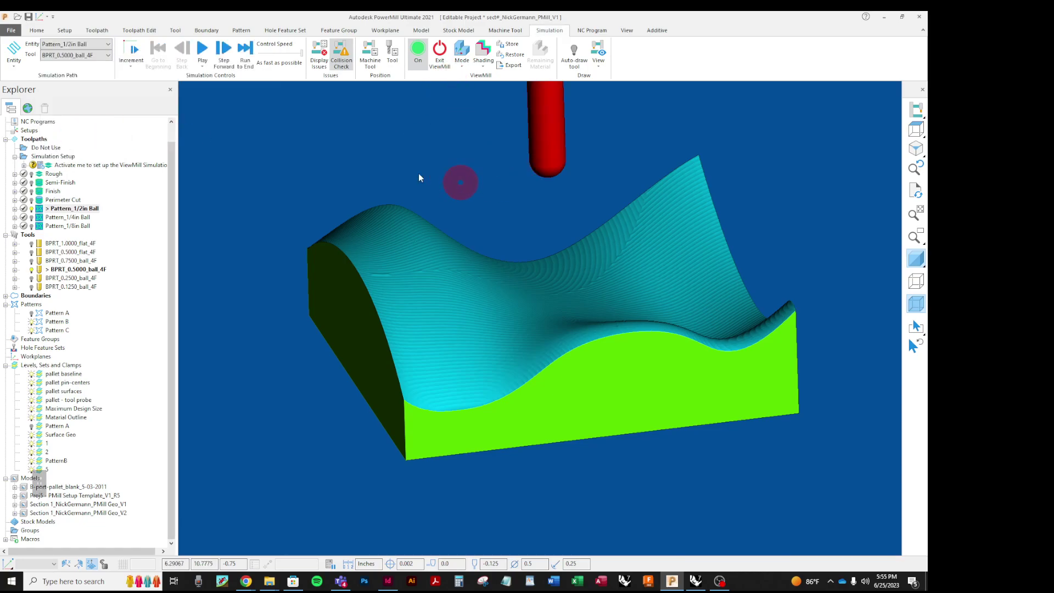
Step: Play the Pattern_1/2in Ball simulation, accepting the rapid-move warning and resuming to the end
left_click(202, 53)
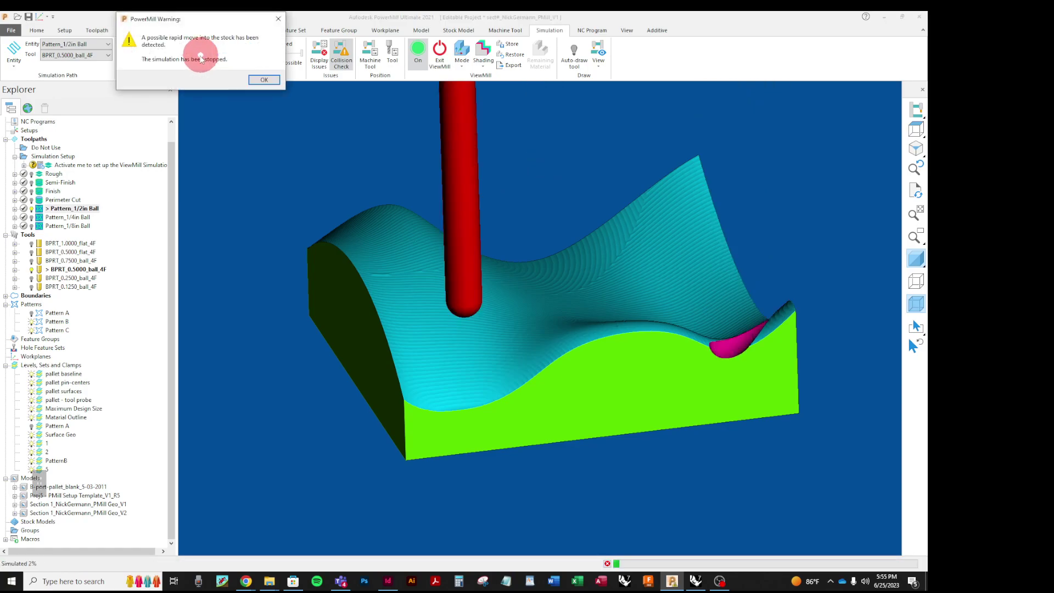
left_click(258, 80)
left_click(201, 53)
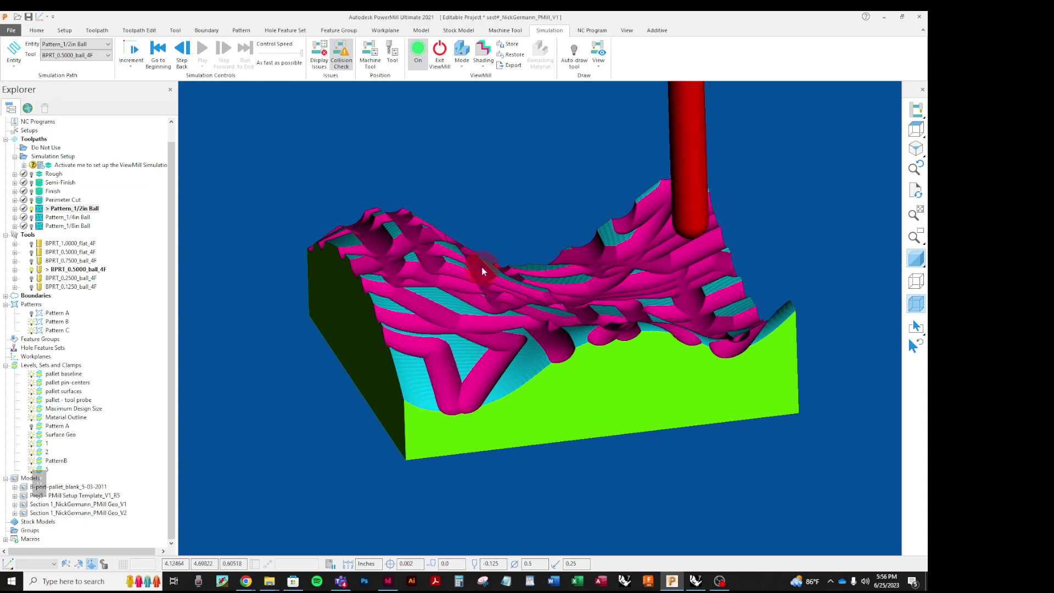
Step: Set ViewMill Mode to No Image to hide the simulated stock
left_click(461, 67)
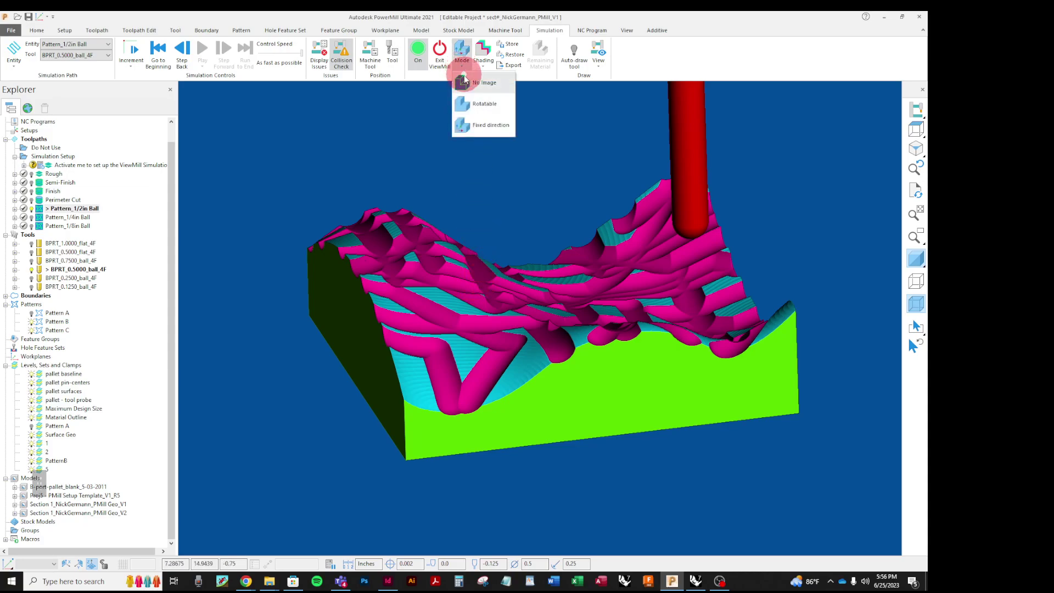
left_click(464, 82)
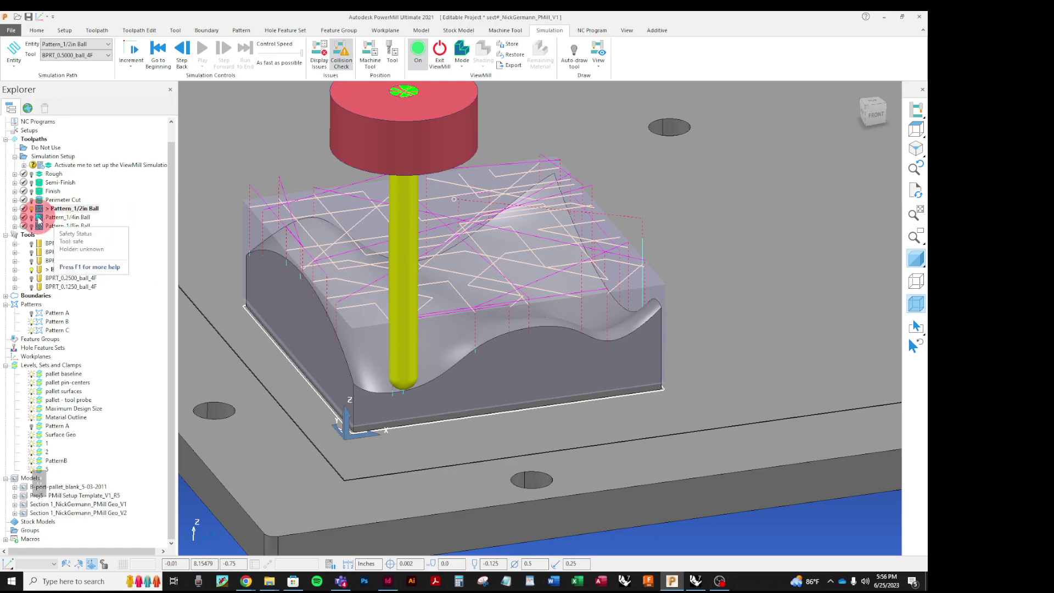
Step: Drag Pattern_1/4in Ball and Pattern_1/8in Ball under the Do Not Use folder, then save
left_click(38, 219)
left_click_drag(39, 218, 41, 148)
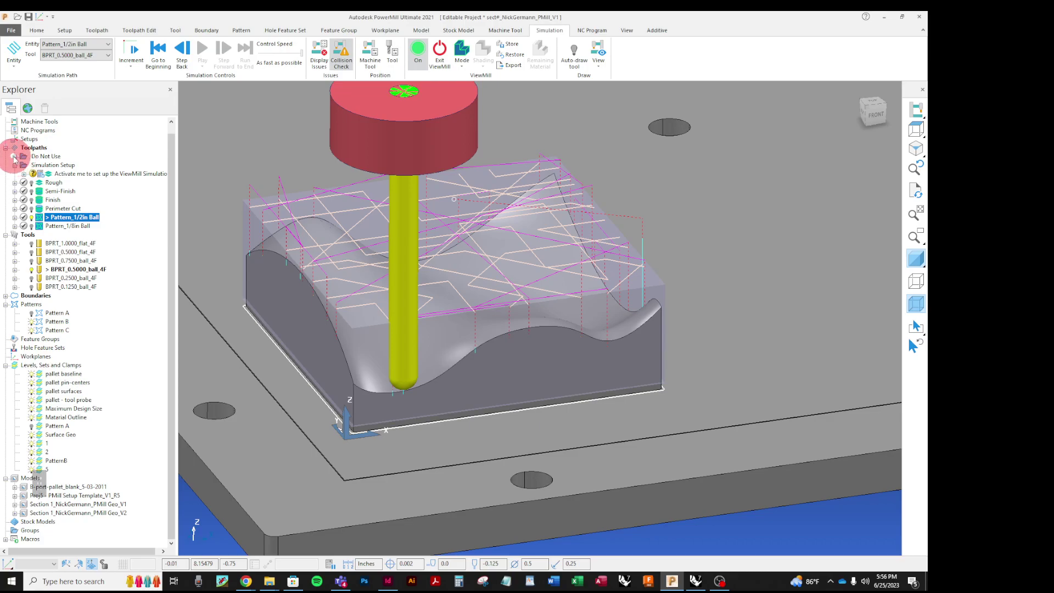
left_click(16, 156)
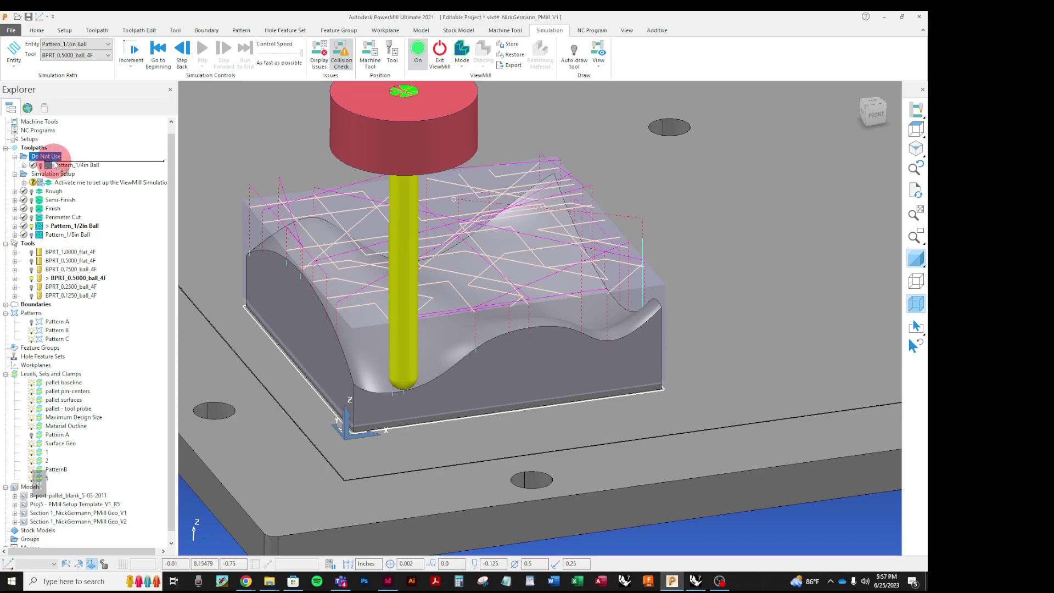
left_click_drag(55, 157, 54, 156)
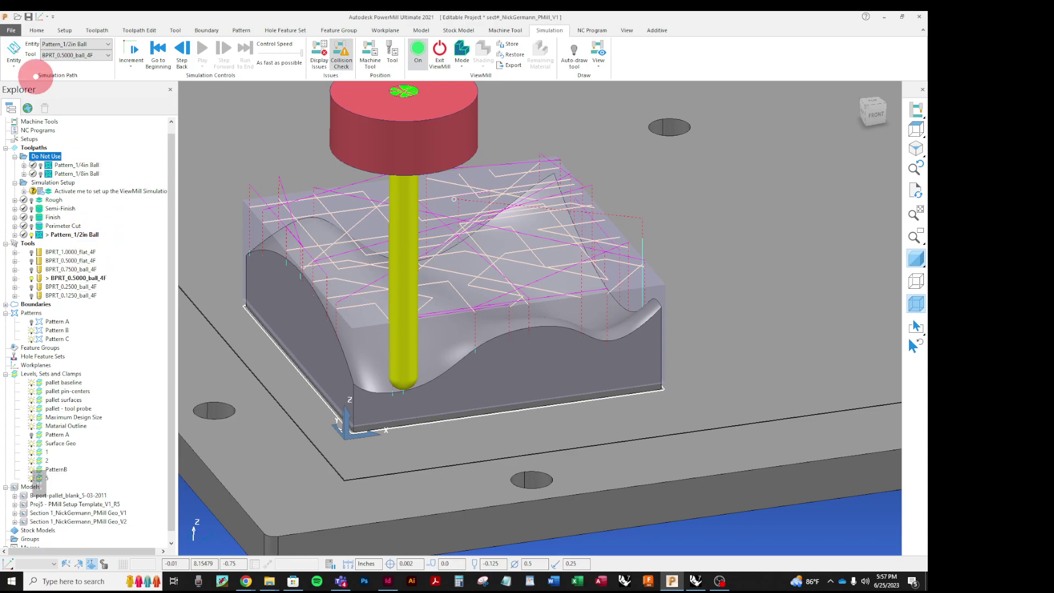
left_click(28, 17)
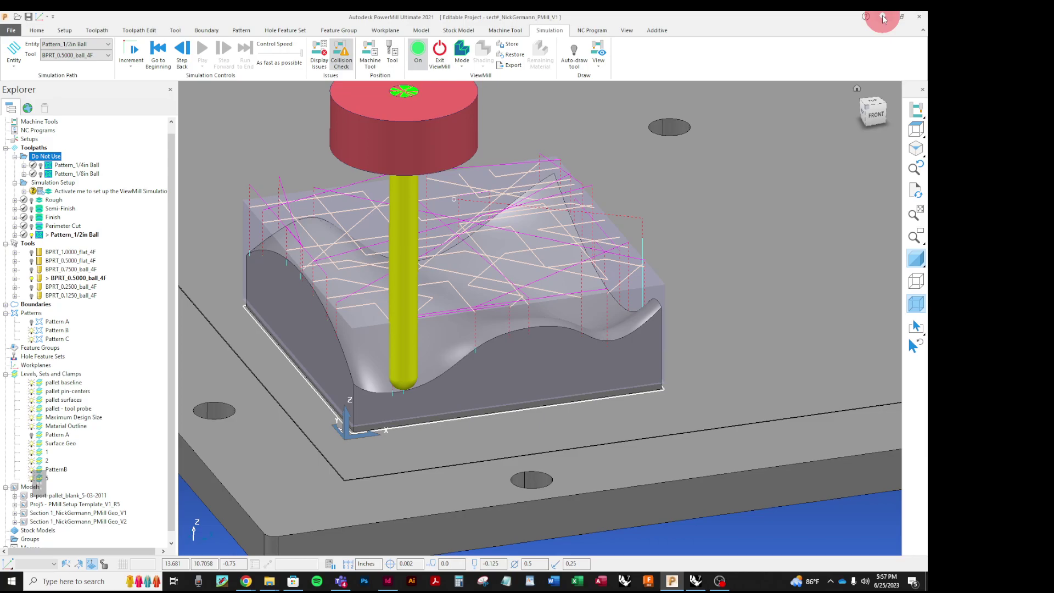
Step: Minimise PowerMill and review the saved project folder's ncprograms folder and PMLENT files
left_click(883, 17)
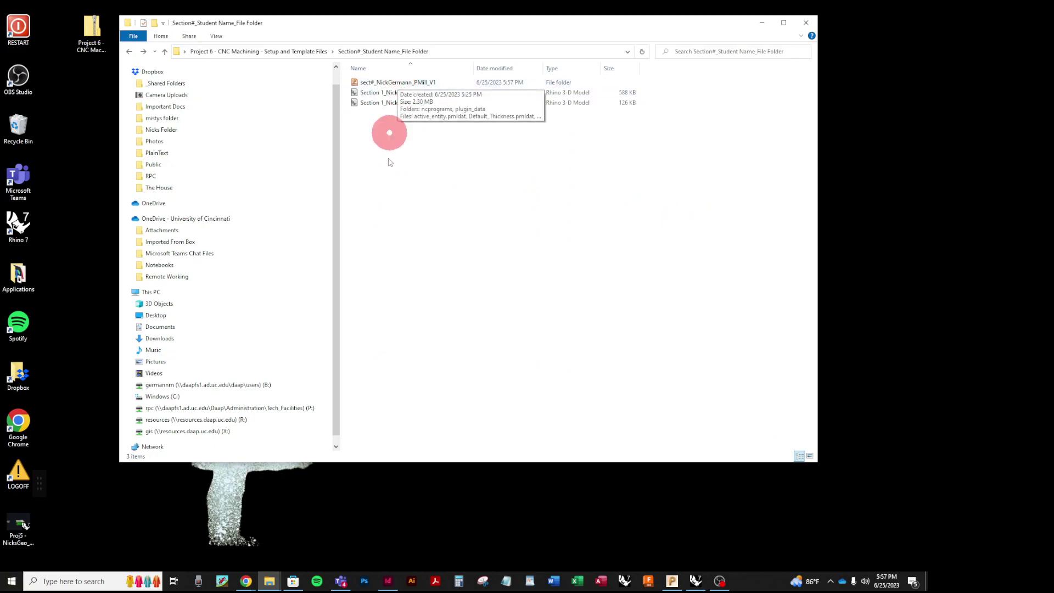
double_click(355, 82)
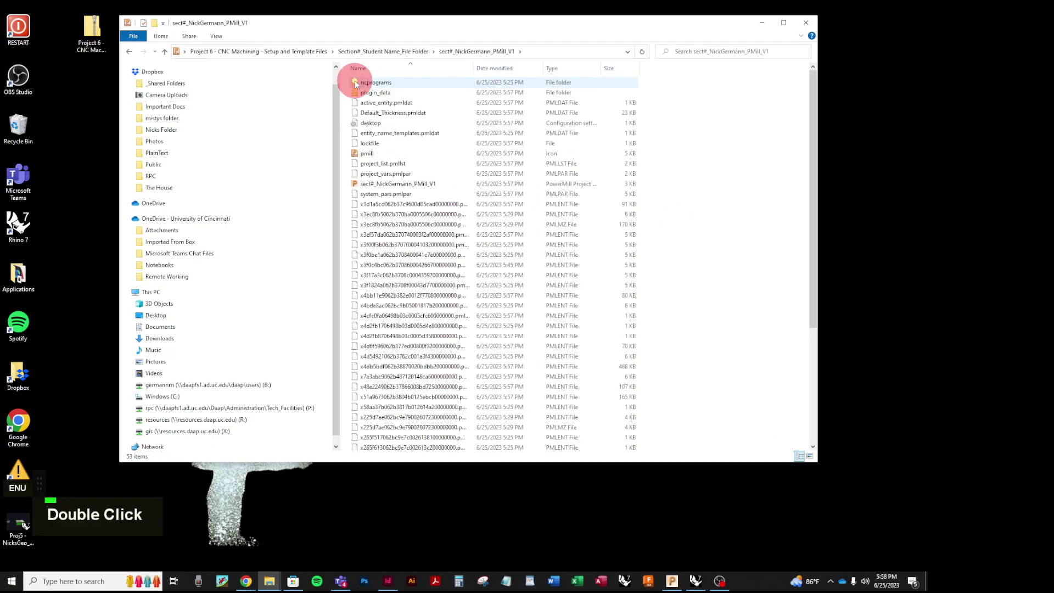
scroll(384, 220, "down", 5)
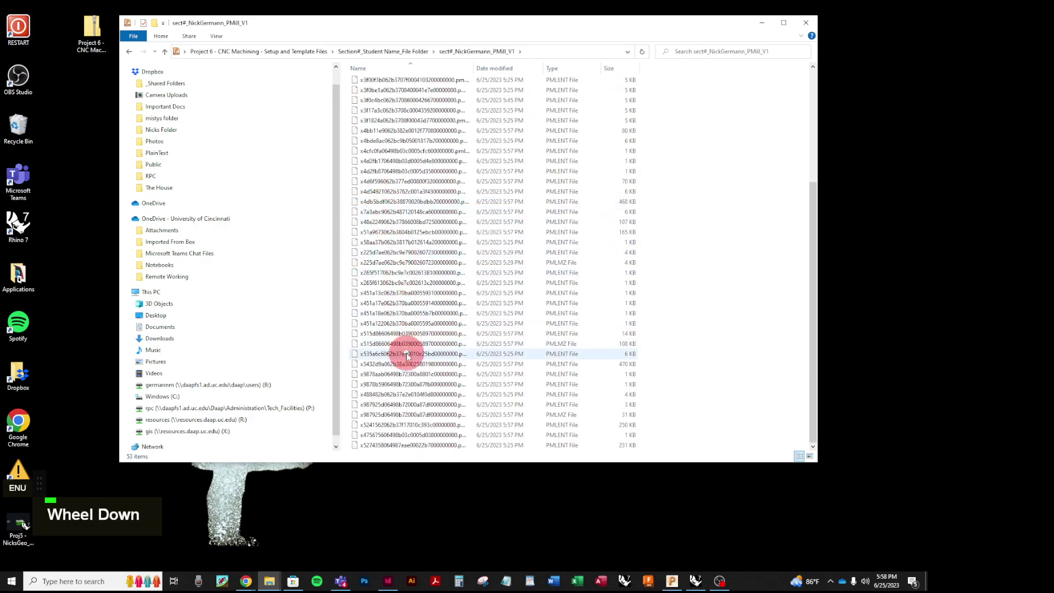
scroll(406, 356, "up", 5)
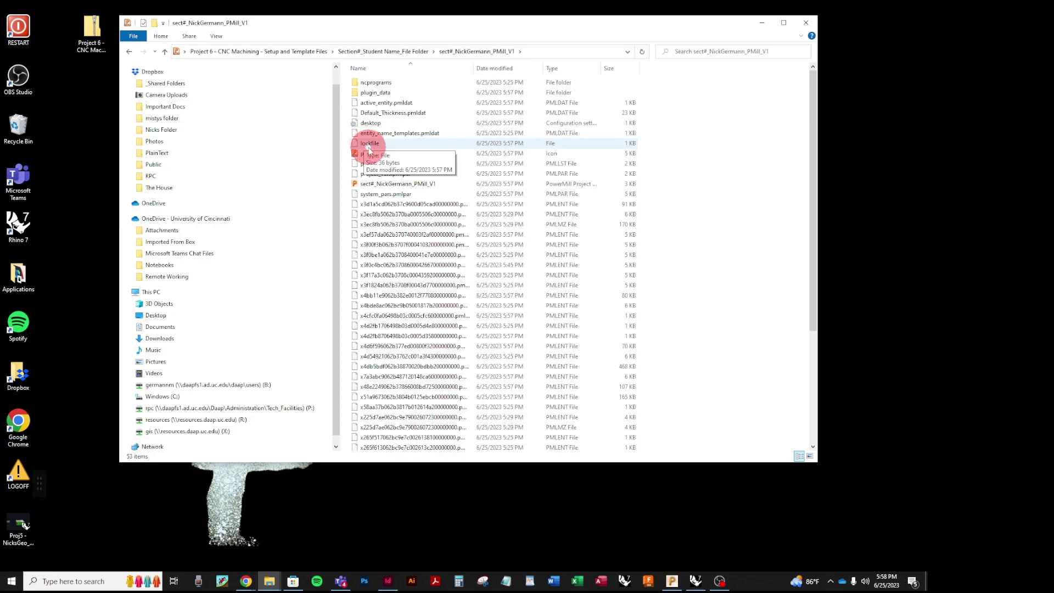
Step: Bring PowerMill back to the front and close the current project
left_click(673, 585)
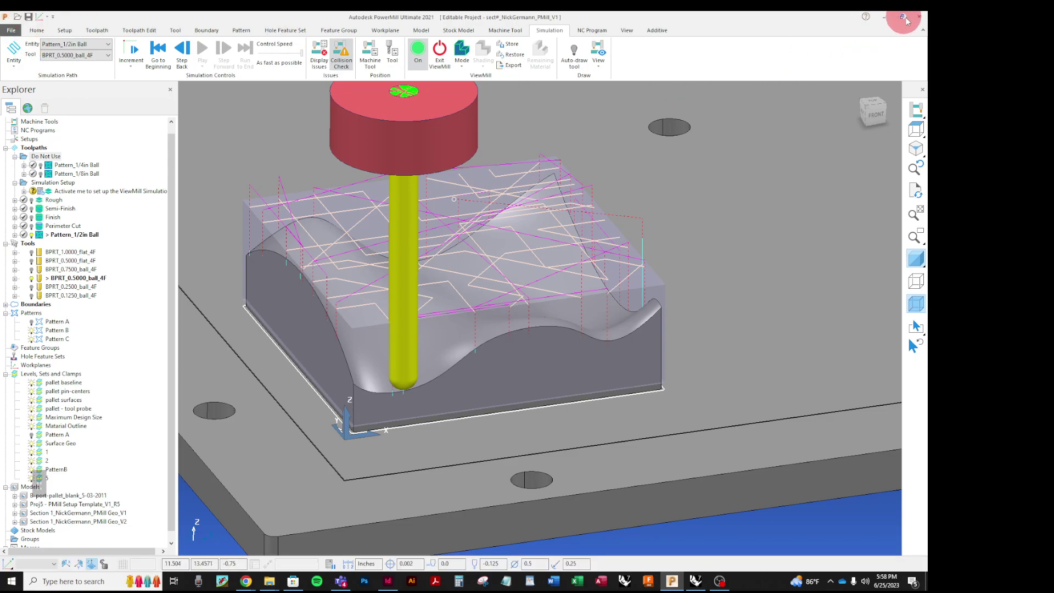
left_click(920, 16)
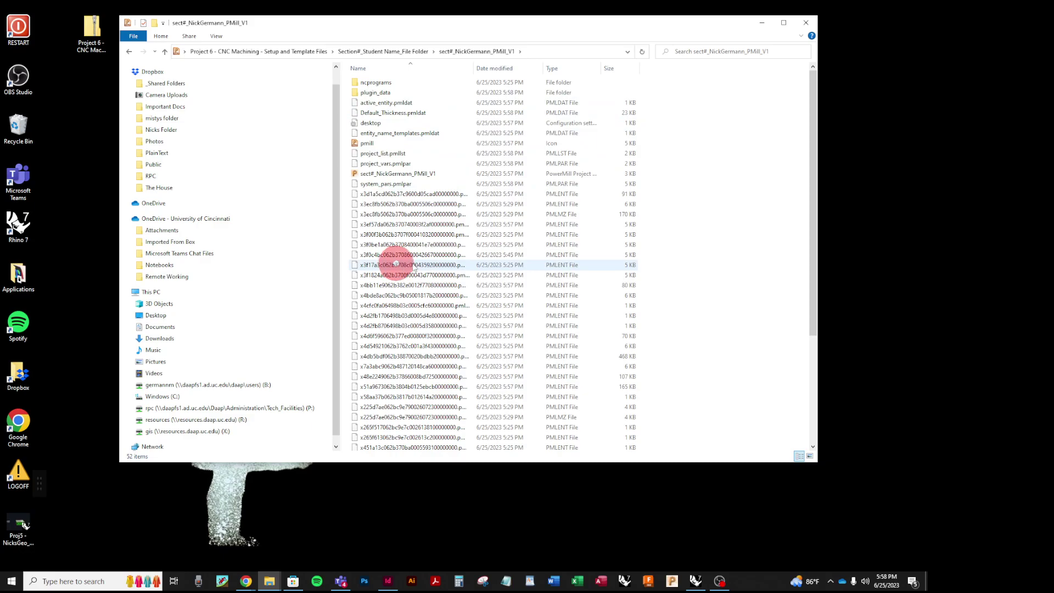
Step: Step back to the Project 6 folder, briefly checking inside Section#_Student Name_File Folder
left_click(129, 51)
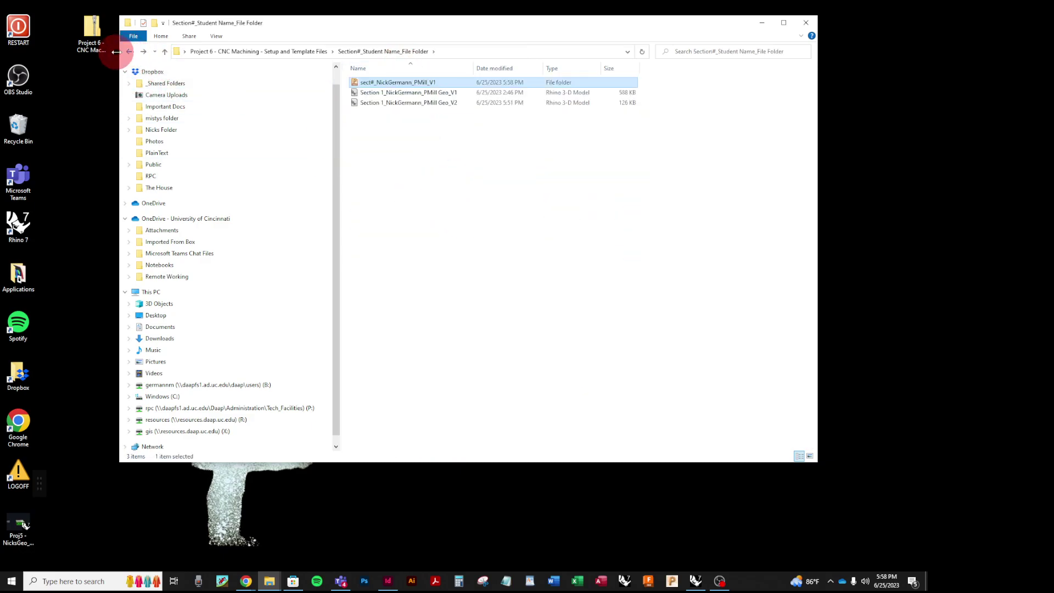
left_click(129, 51)
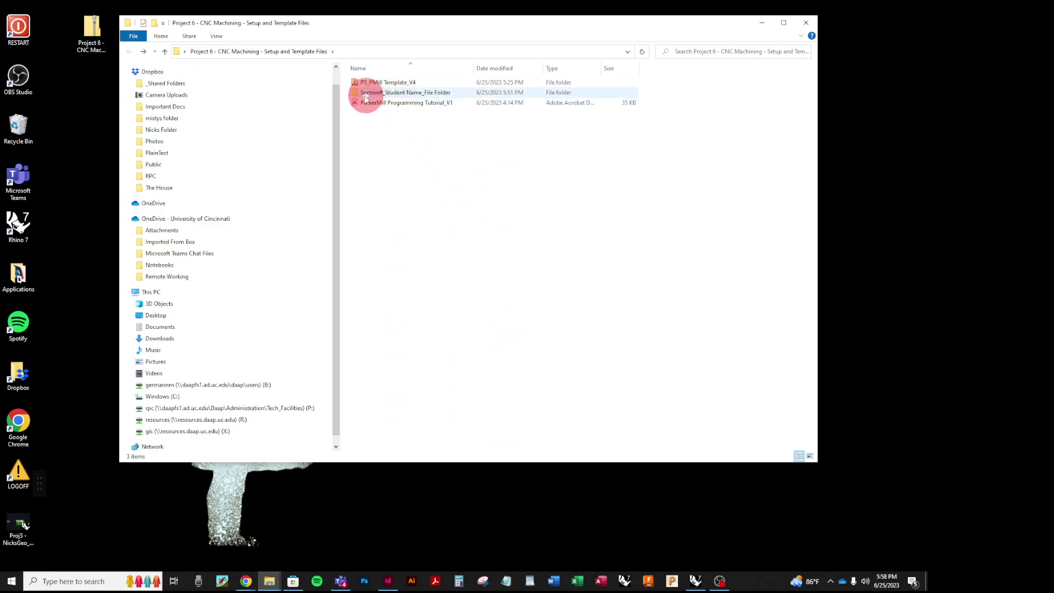
mouse_move(391, 101)
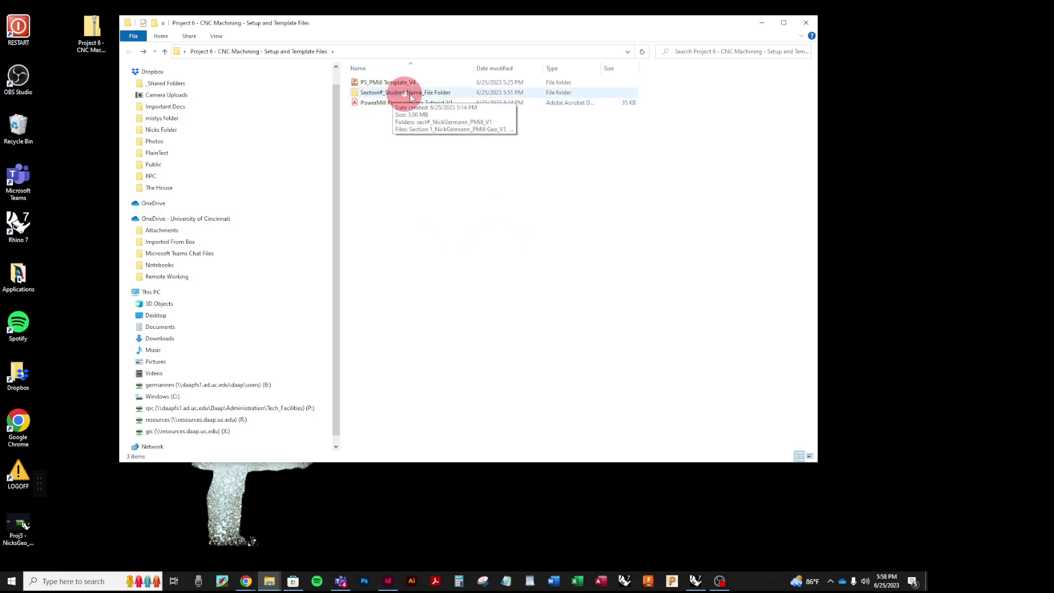
double_click(354, 94)
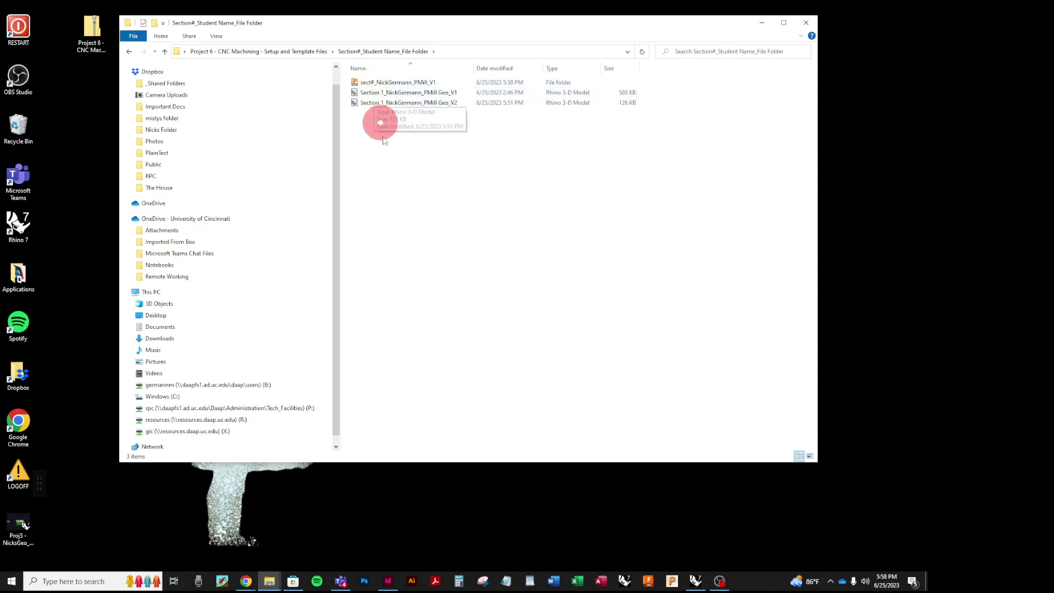
left_click(130, 51)
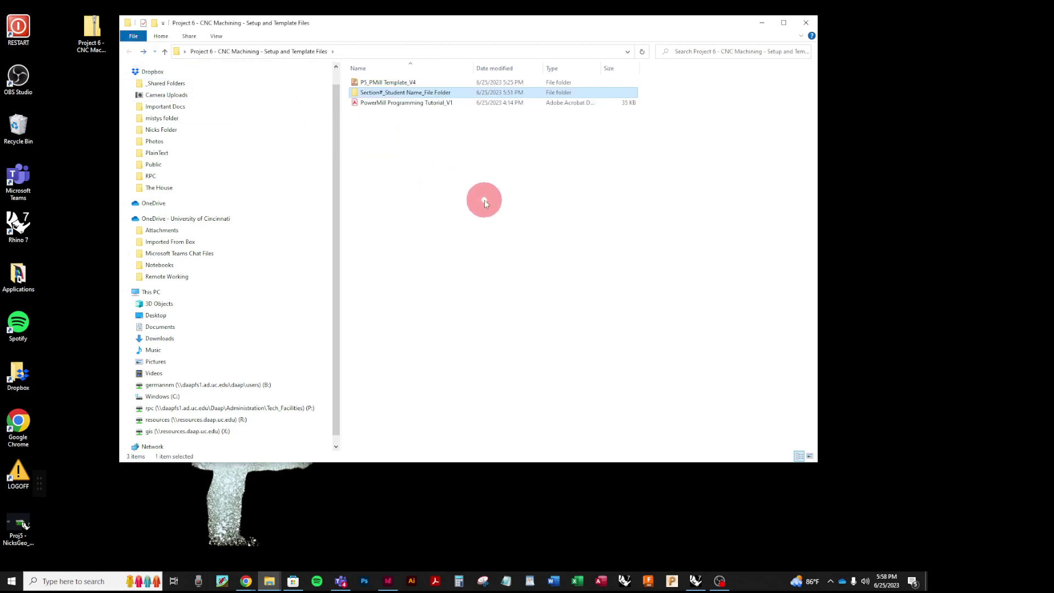
Step: Send Section#_Student Name_File Folder to a same-named 1,326 KB zip, then minimise Explorer
right_click(358, 94)
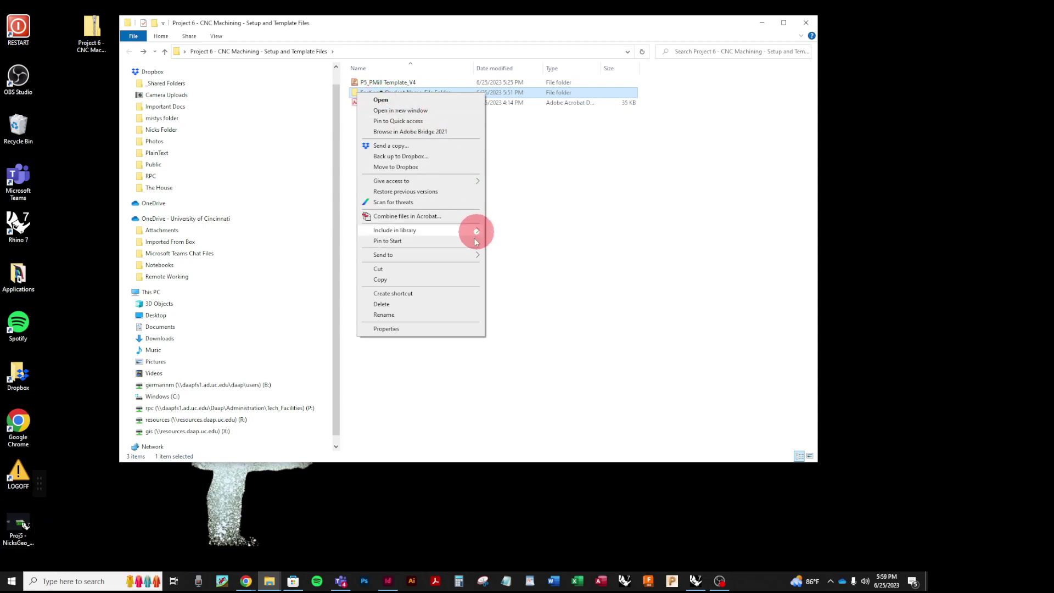
mouse_move(475, 255)
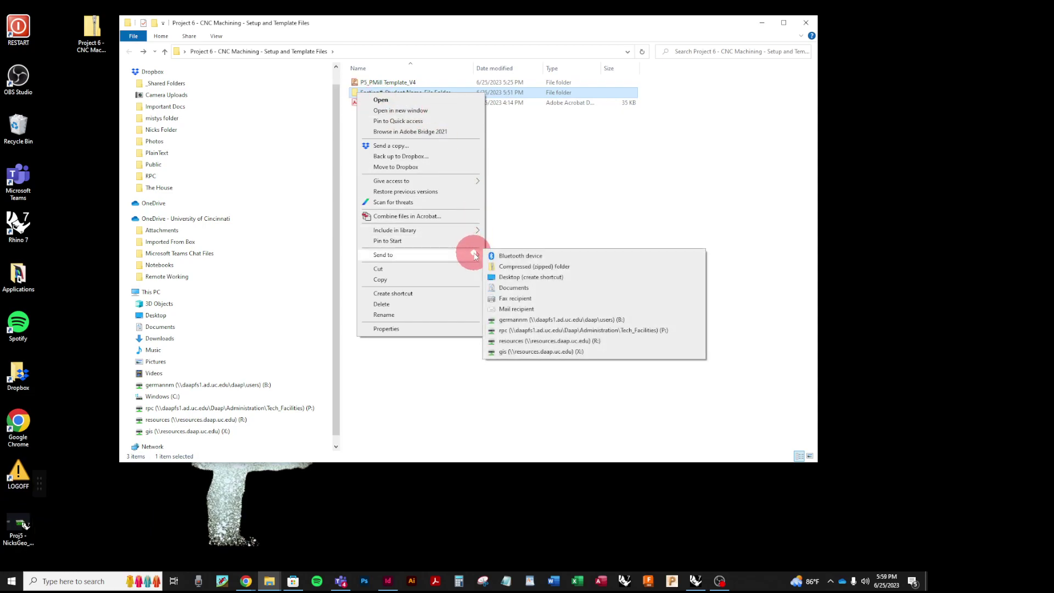
left_click(496, 267)
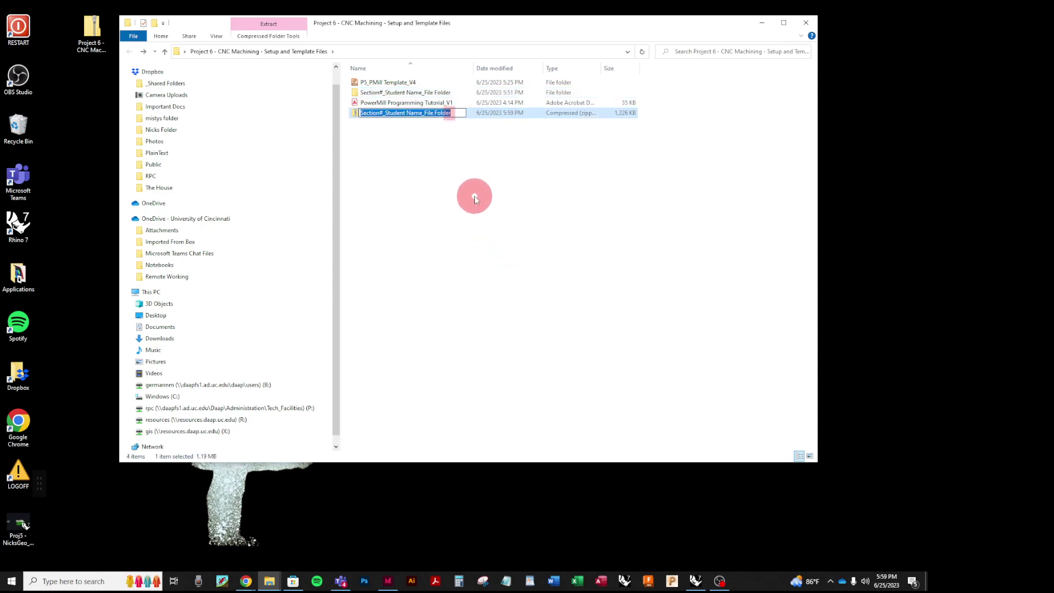
left_click(471, 169)
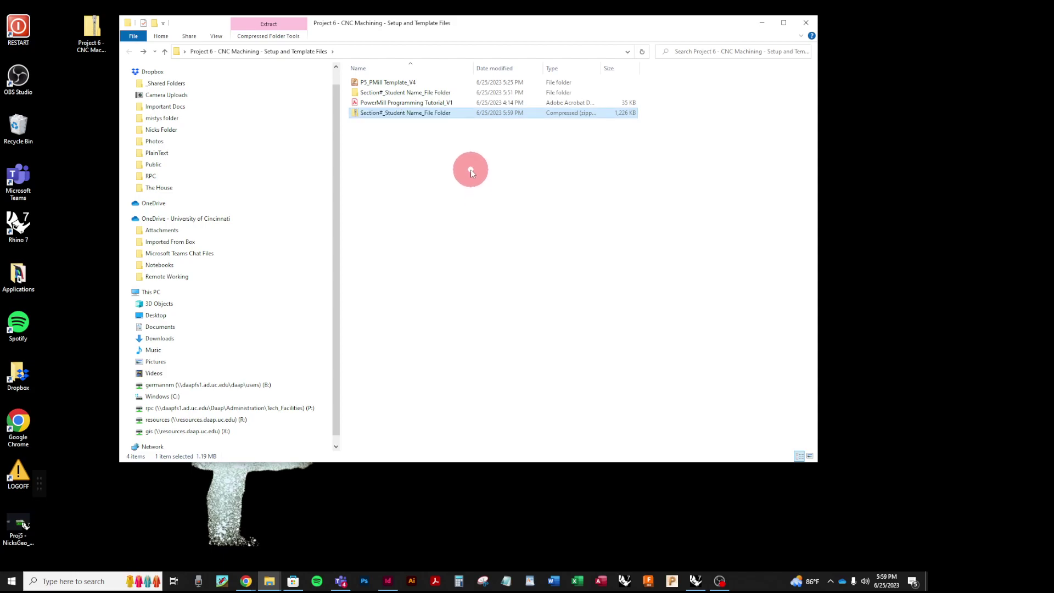
left_click(406, 115)
left_click(762, 25)
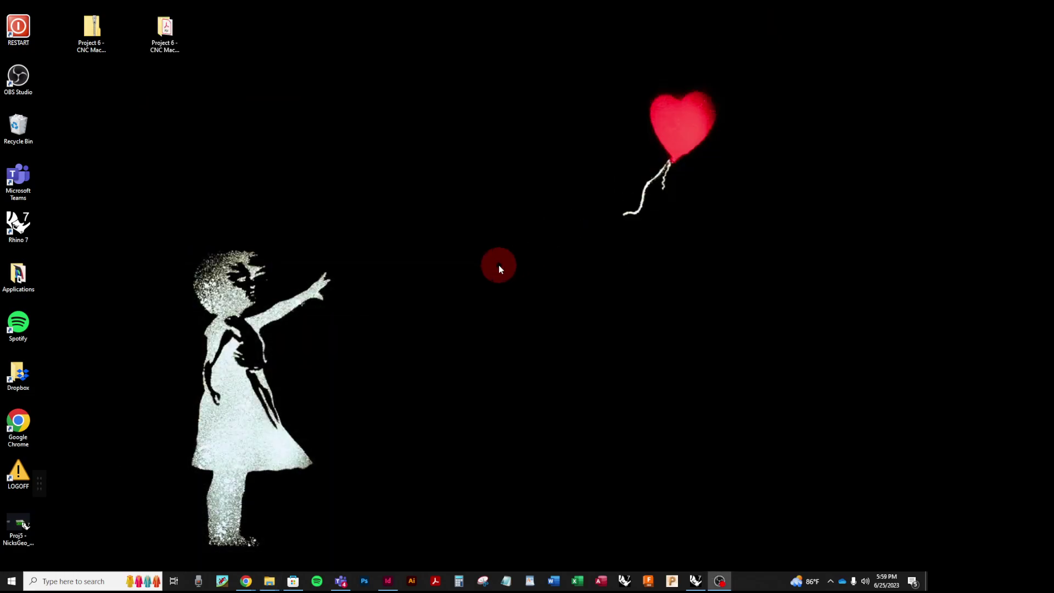